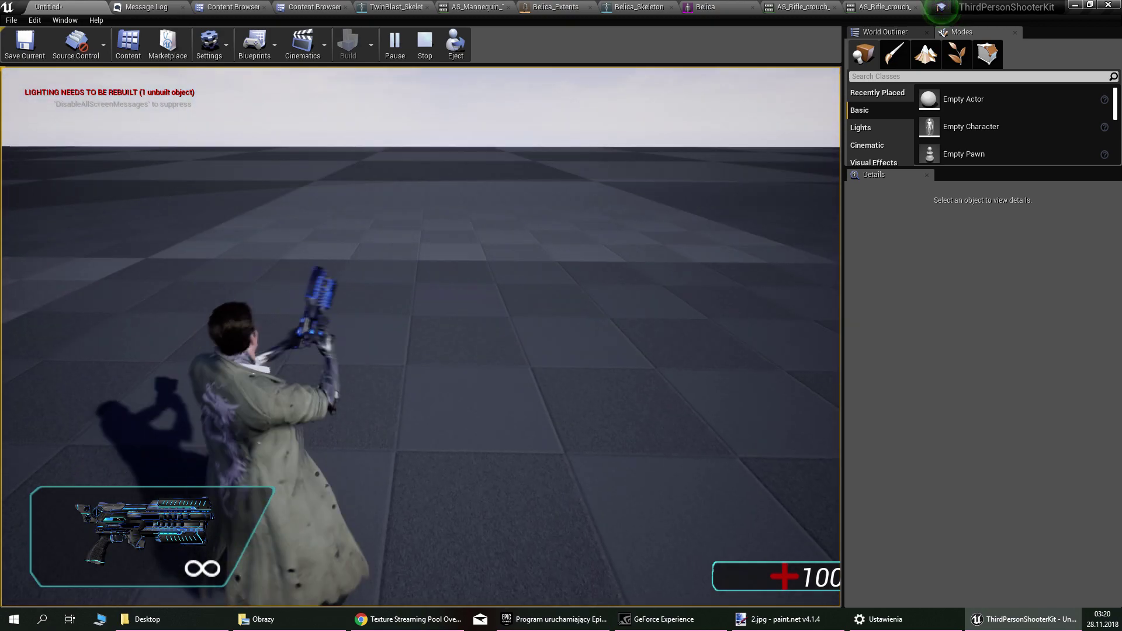
Step: Test the character's walking and crouching in the running game and end the play session
key(w)
key(c)
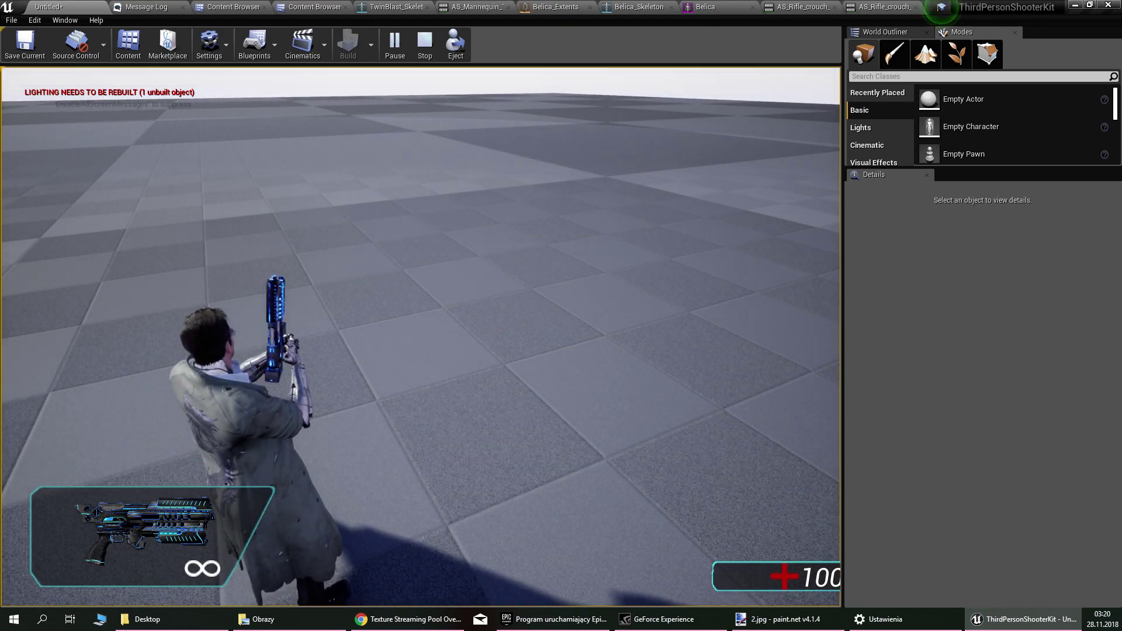
key(Escape)
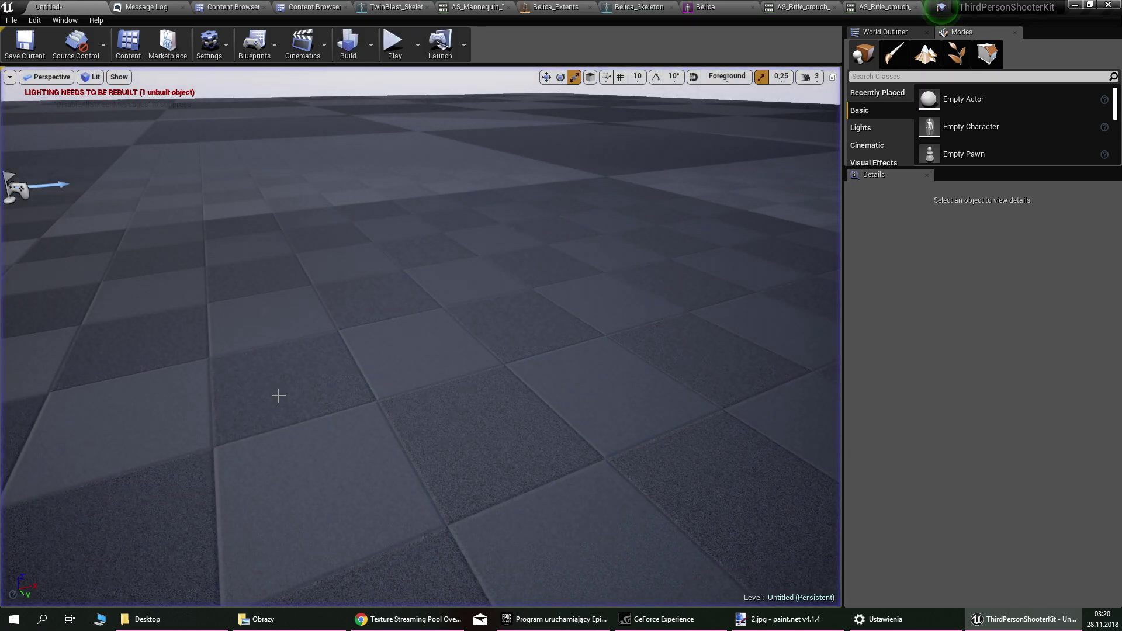
Step: Examine the Belica skeletal mesh and its reference pose from head to feet
click(696, 9)
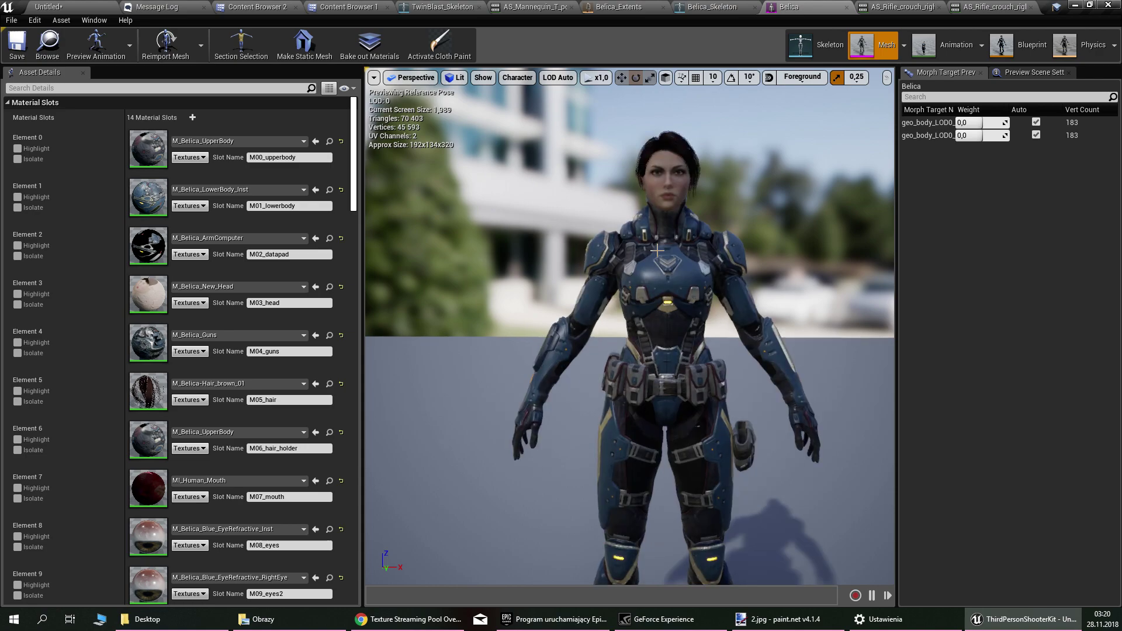
scroll(657, 236, down, 2)
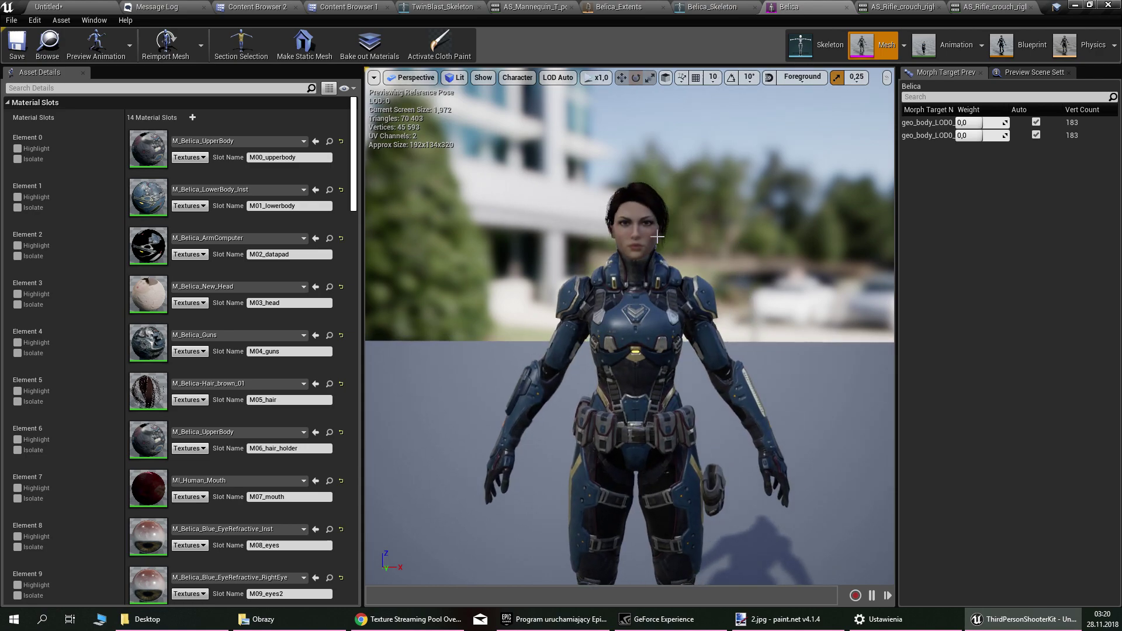
scroll(657, 237, up, 2)
scroll(653, 234, down, 5)
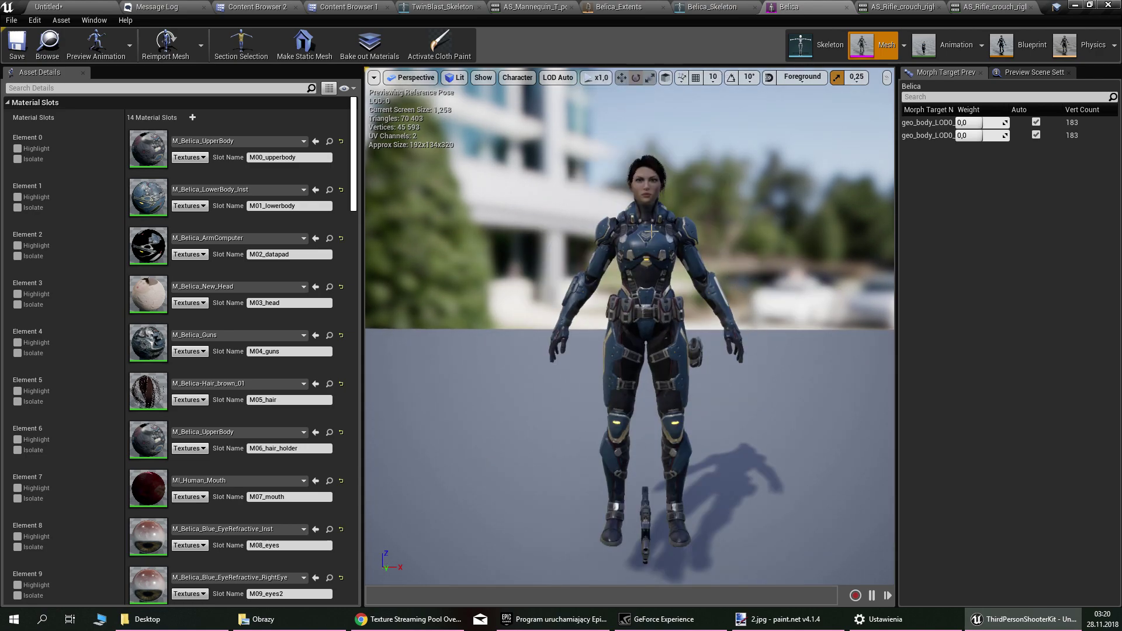
drag(650, 232, 657, 226)
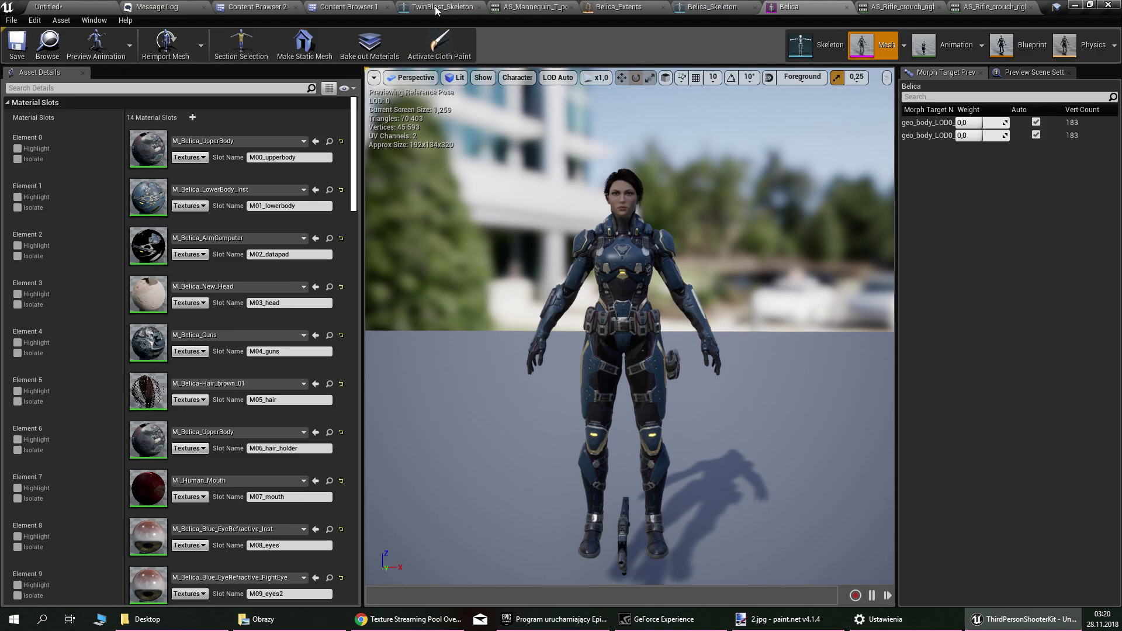
Step: Set Belica_Skeleton's retarget rig to Paragon_Proto_Retarget and save the skeleton
click(816, 53)
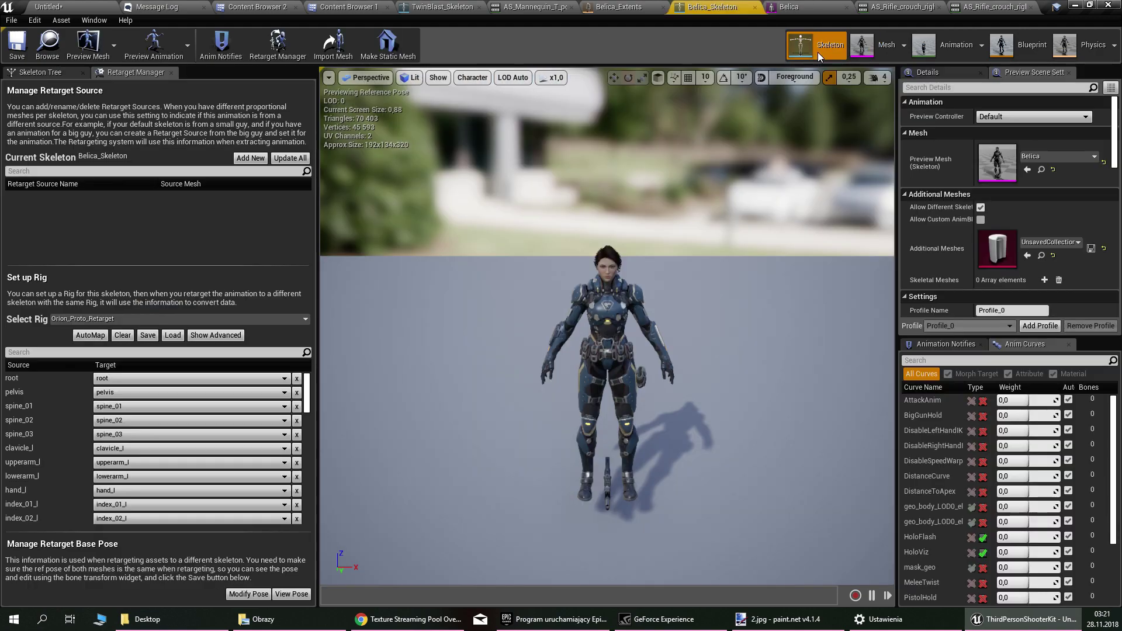
scroll(601, 261, up, 4)
middle_drag(624, 244, 624, 339)
right_drag(624, 244, 624, 239)
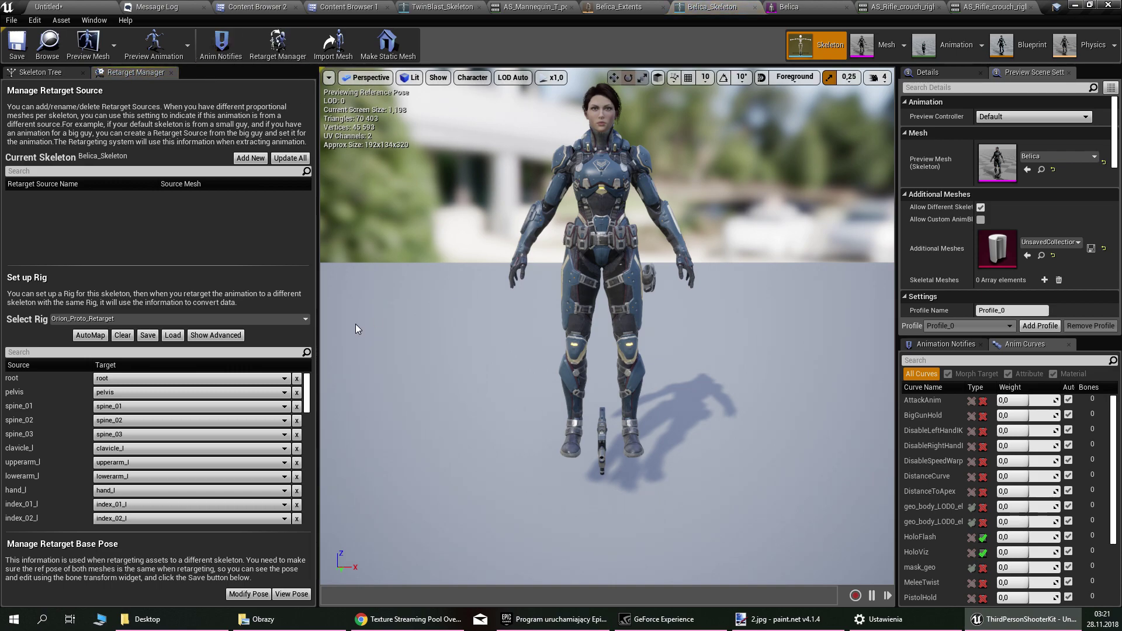
click(299, 317)
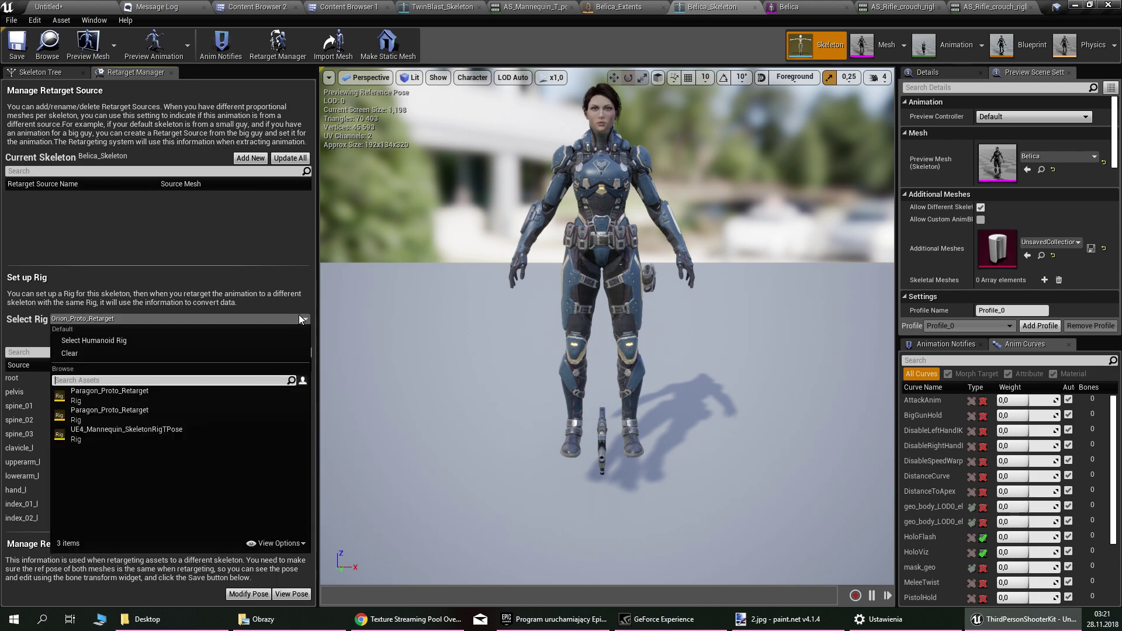
click(121, 408)
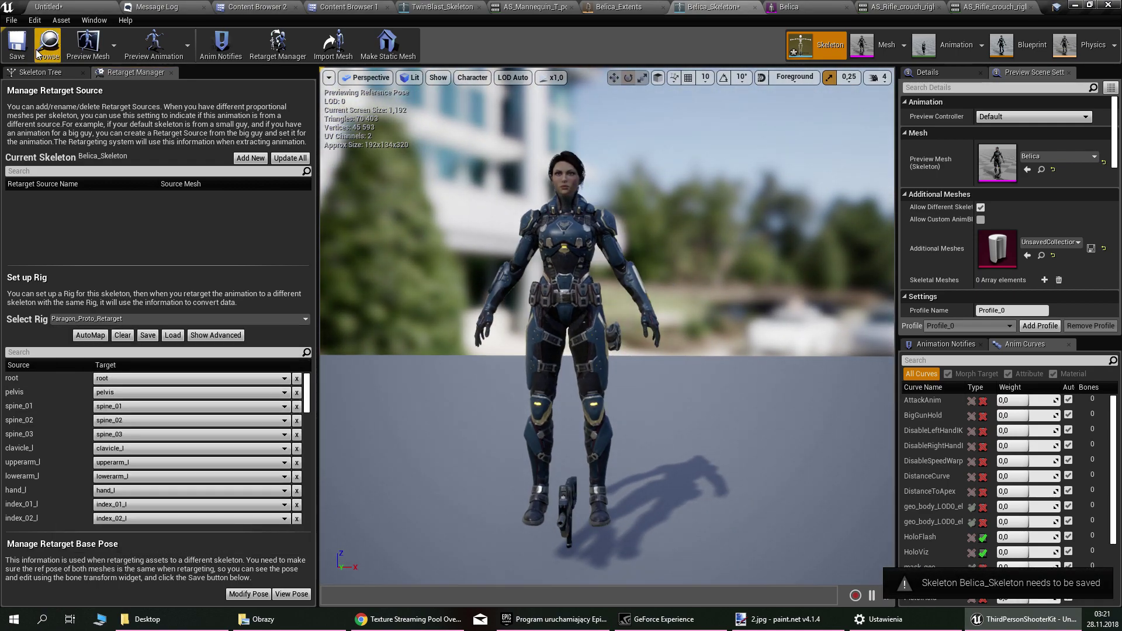
click(17, 44)
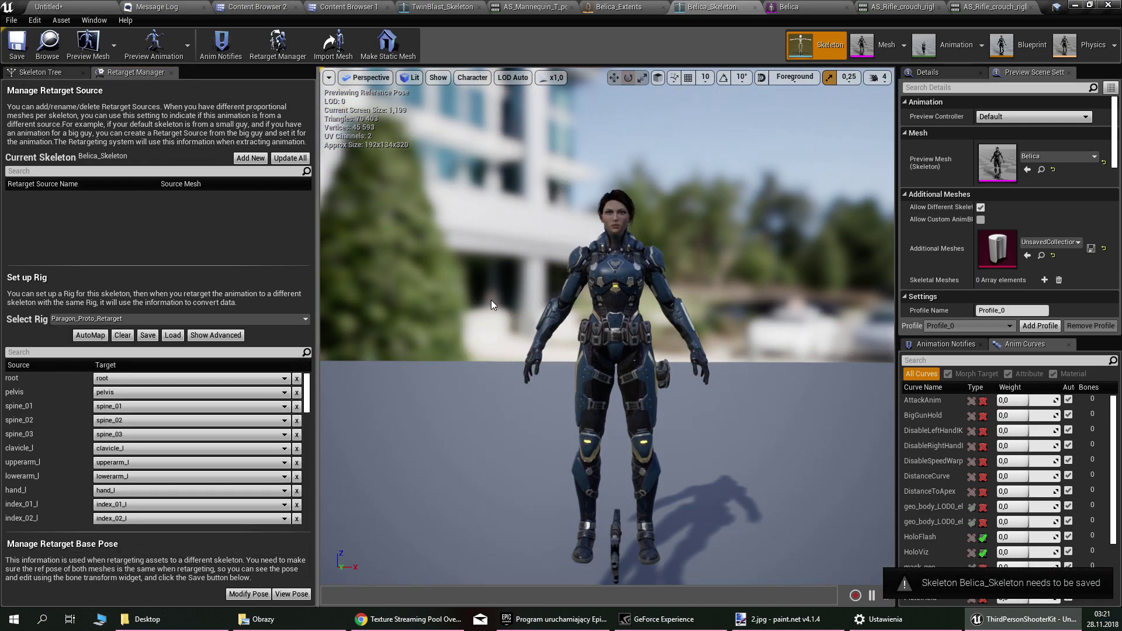
right_drag(607, 326, 595, 382)
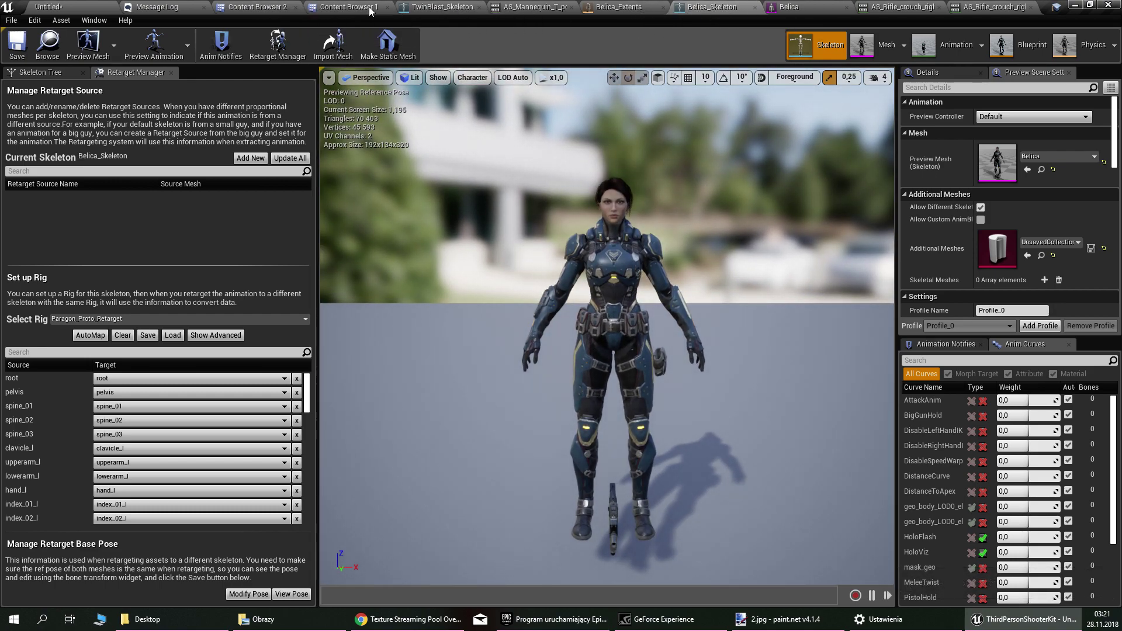
Step: Widen the Name column for the ParagonTwinblast Animations folder and save the ABP_TwinBlastMainPlayer animation blueprint
click(262, 10)
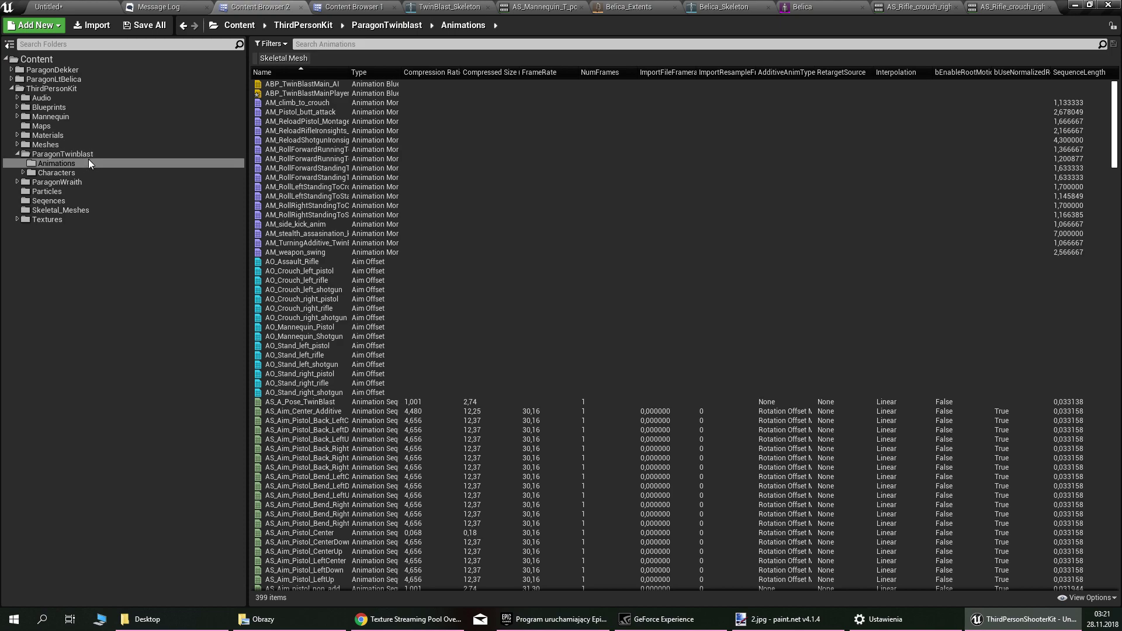
drag(342, 72, 426, 72)
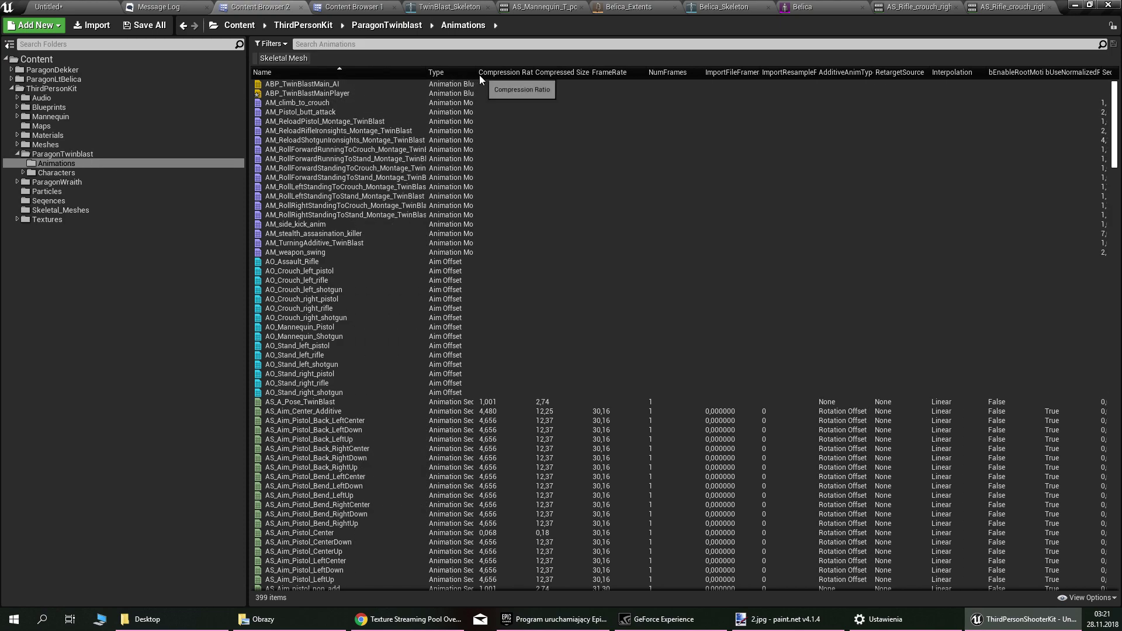
right_click(368, 93)
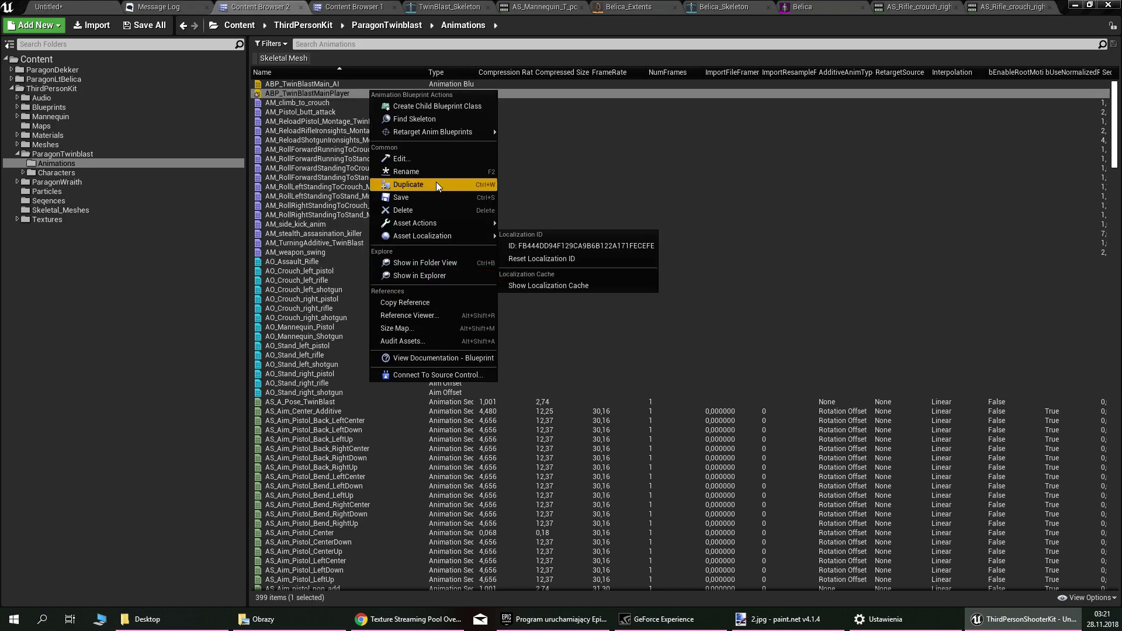
click(461, 197)
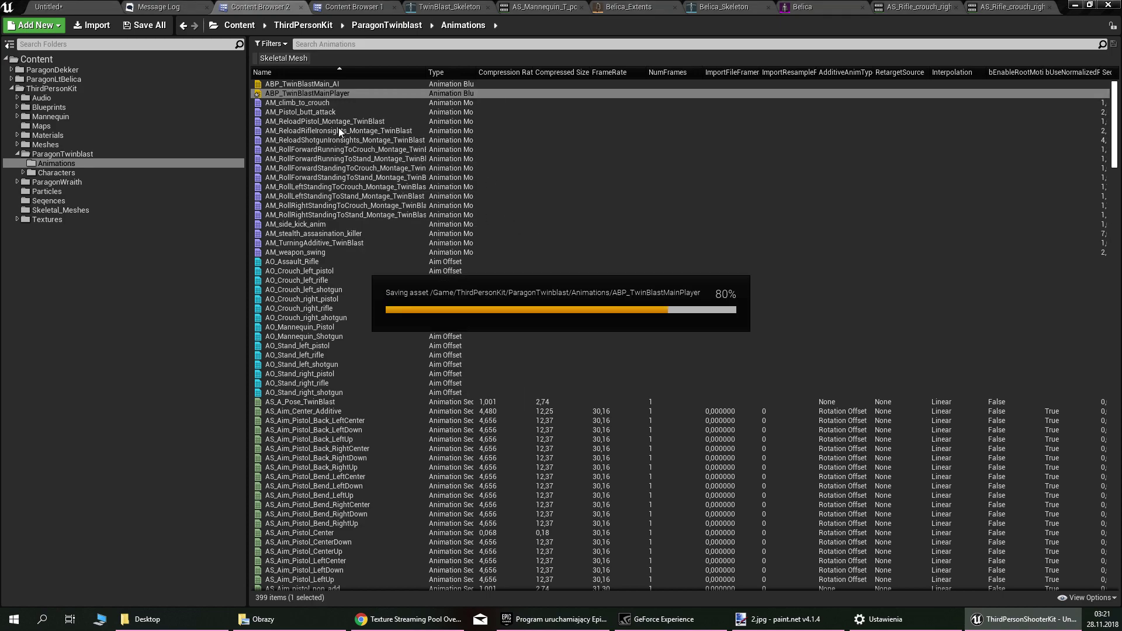
Step: Compare the source and target poses for retargeting ABP_TwinBlastMain_AI and ABP_TwinBlastMainPlayer to Belica_Skeleton, and close the retarget window without retargeting
ctrl+click(377, 84)
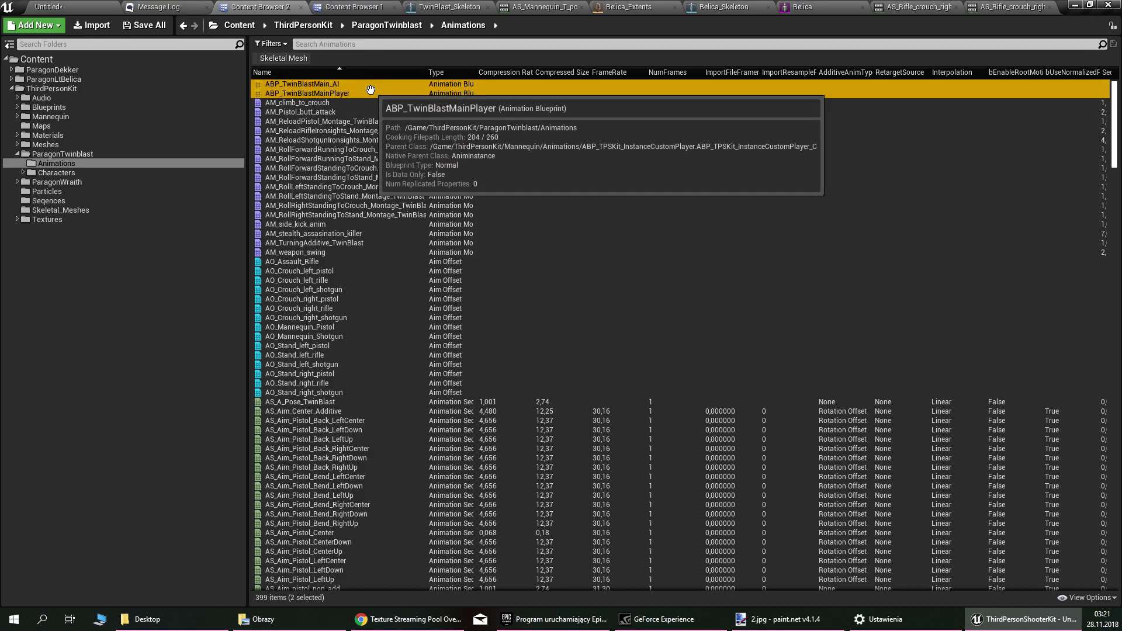
right_click(371, 90)
mouse_move(454, 119)
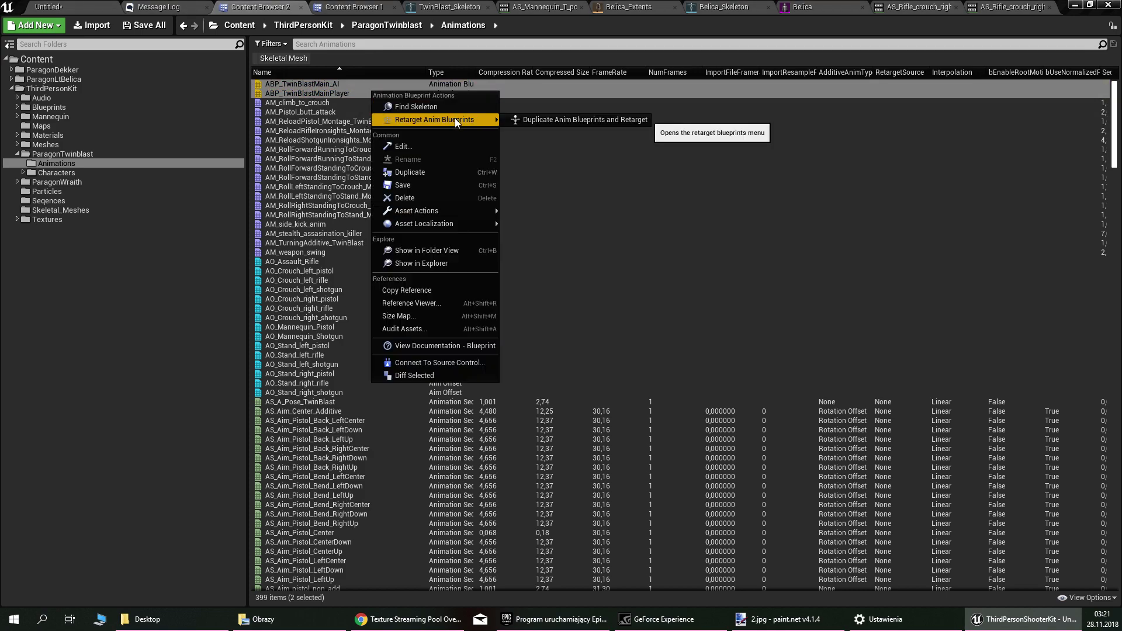
click(605, 121)
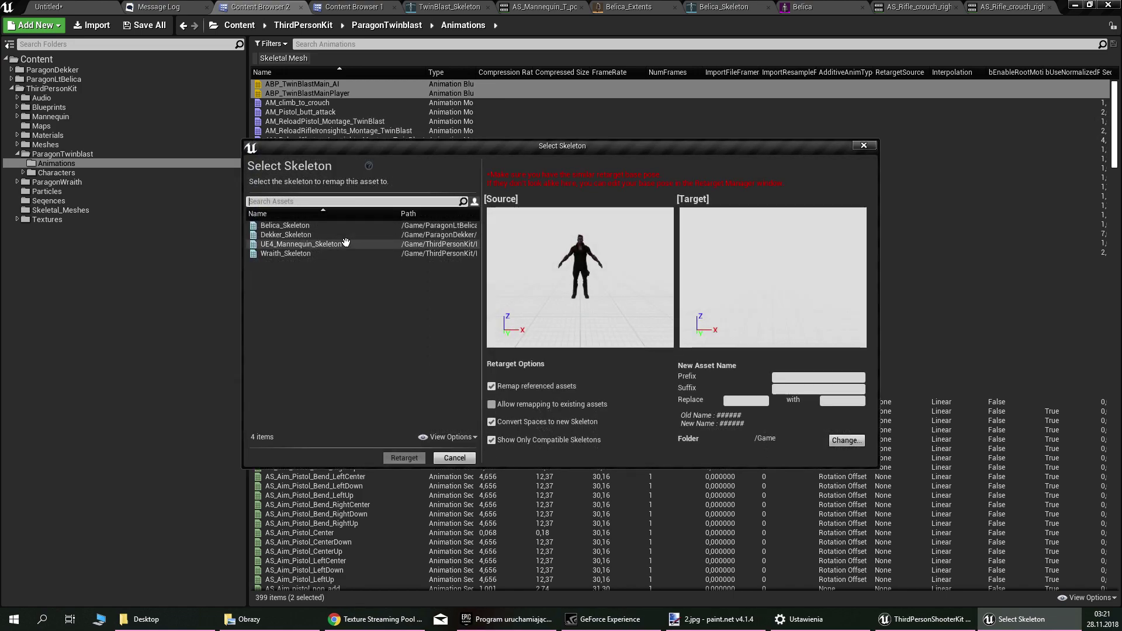
click(310, 226)
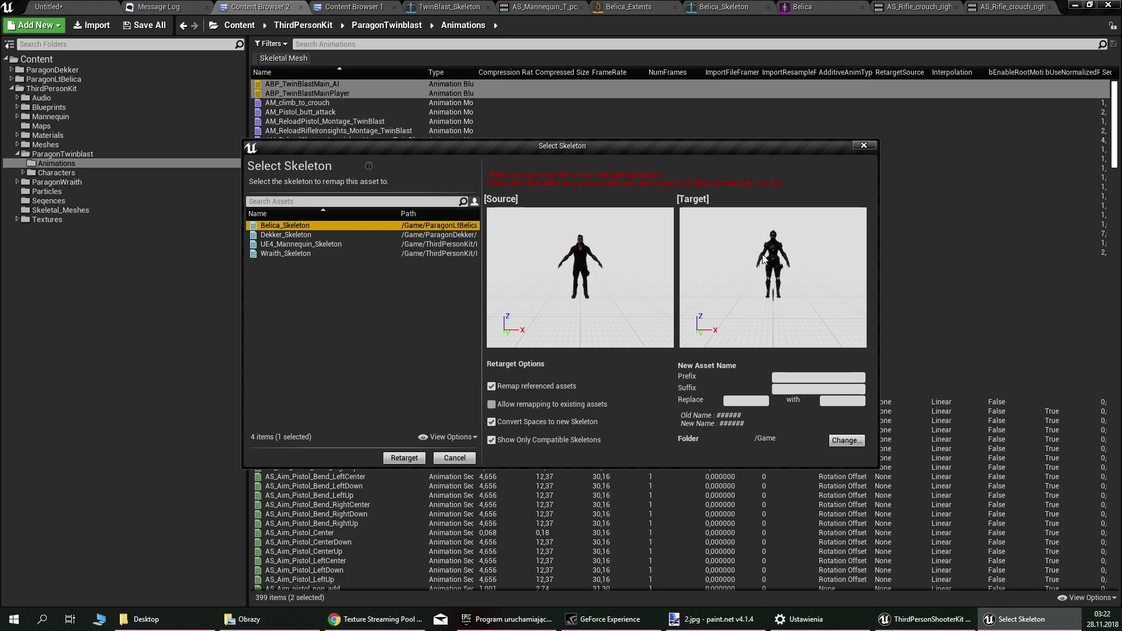
click(864, 145)
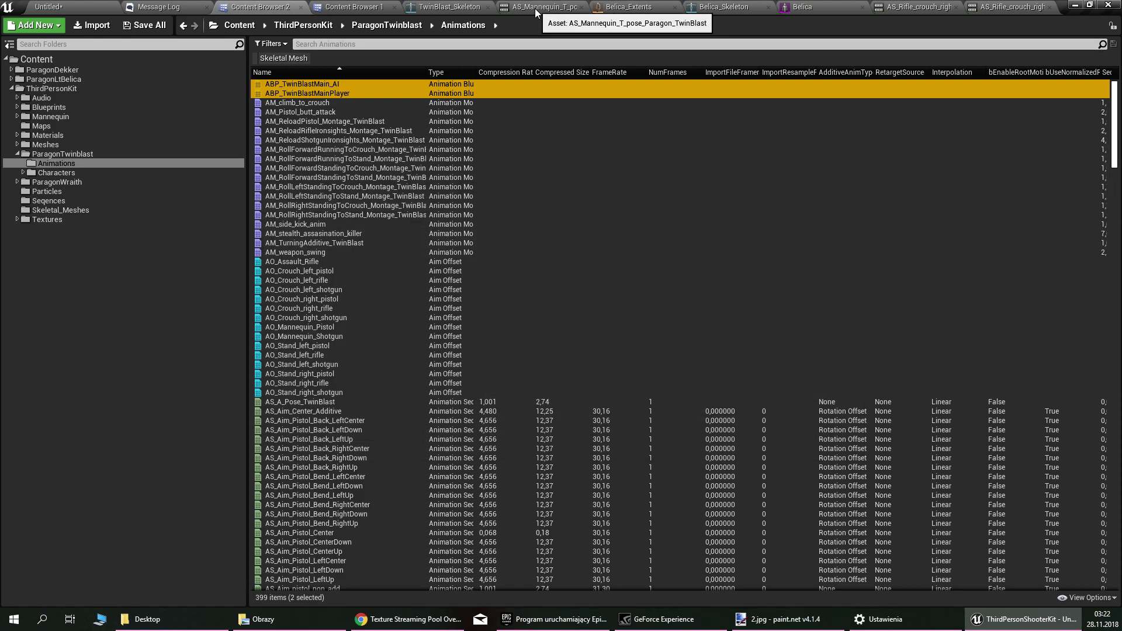
Step: Examine the reference pose in TwinBlast_Skeleton and the T-pose in the AS_Mannequin_T_pose_Paragon_TwinBlast animation
click(448, 11)
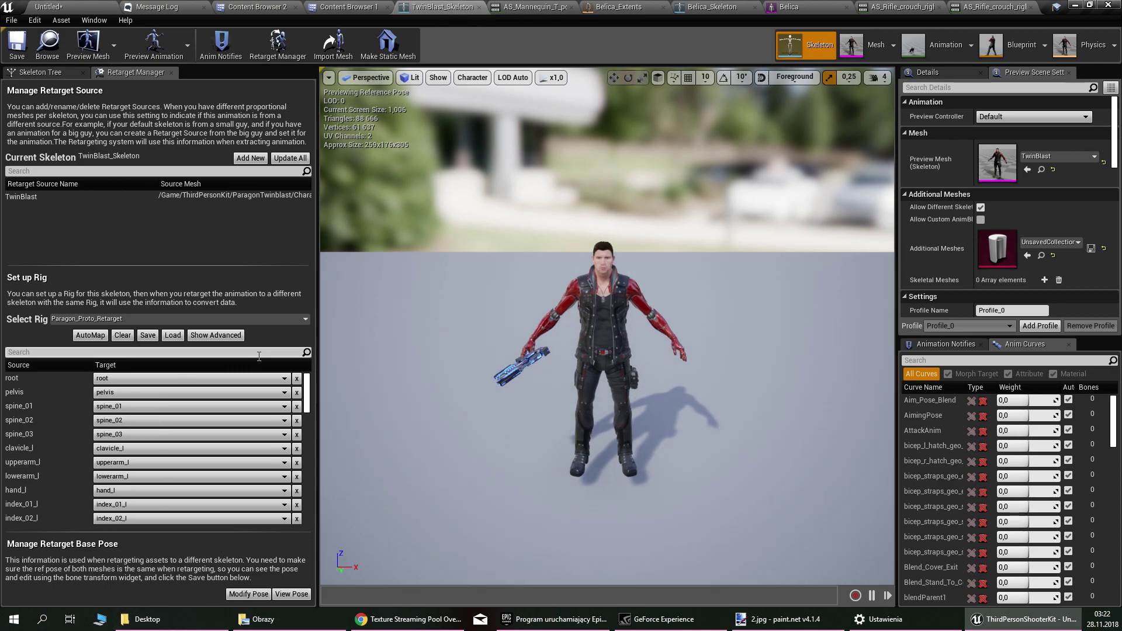
scroll(594, 317, up, 5)
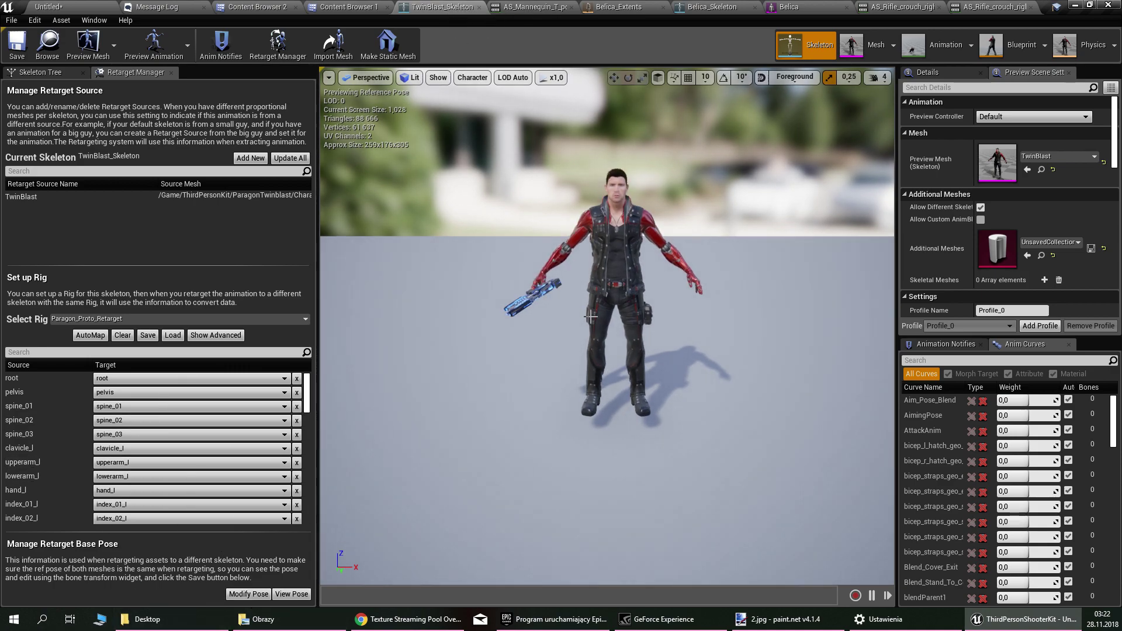
click(531, 10)
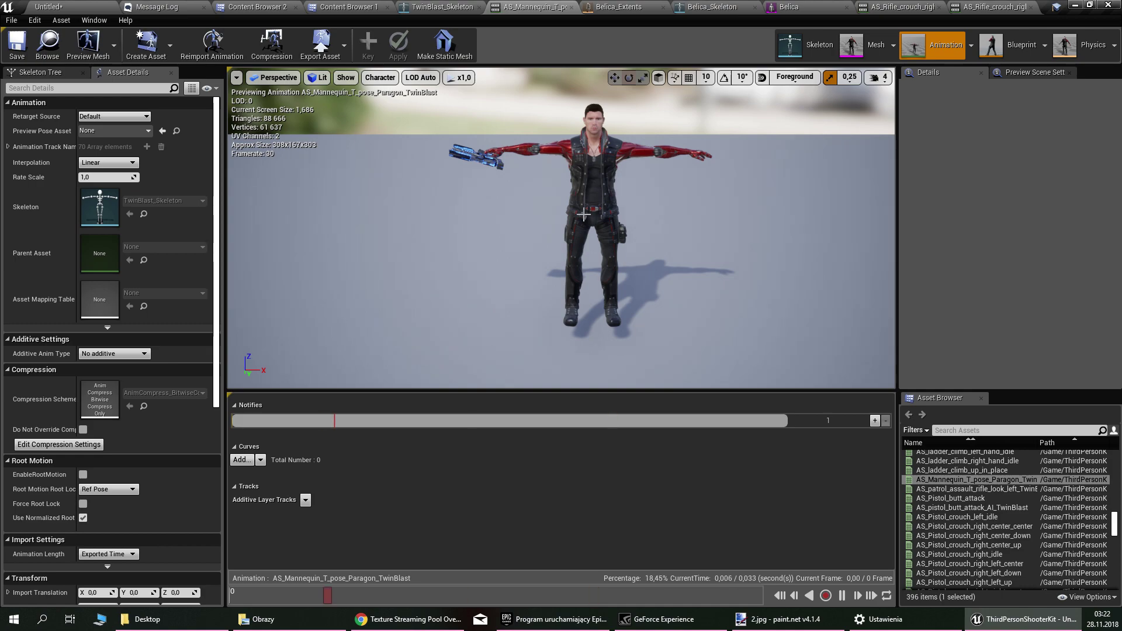
right_drag(583, 214, 583, 176)
middle_drag(583, 210, 607, 271)
scroll(583, 209, up, 2)
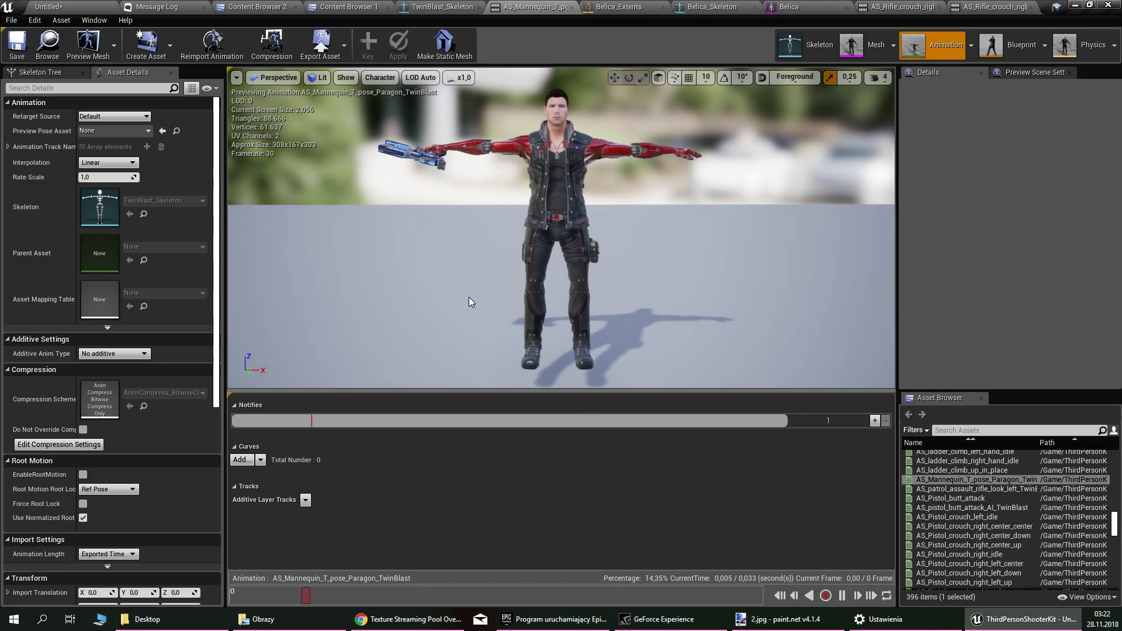
click(284, 7)
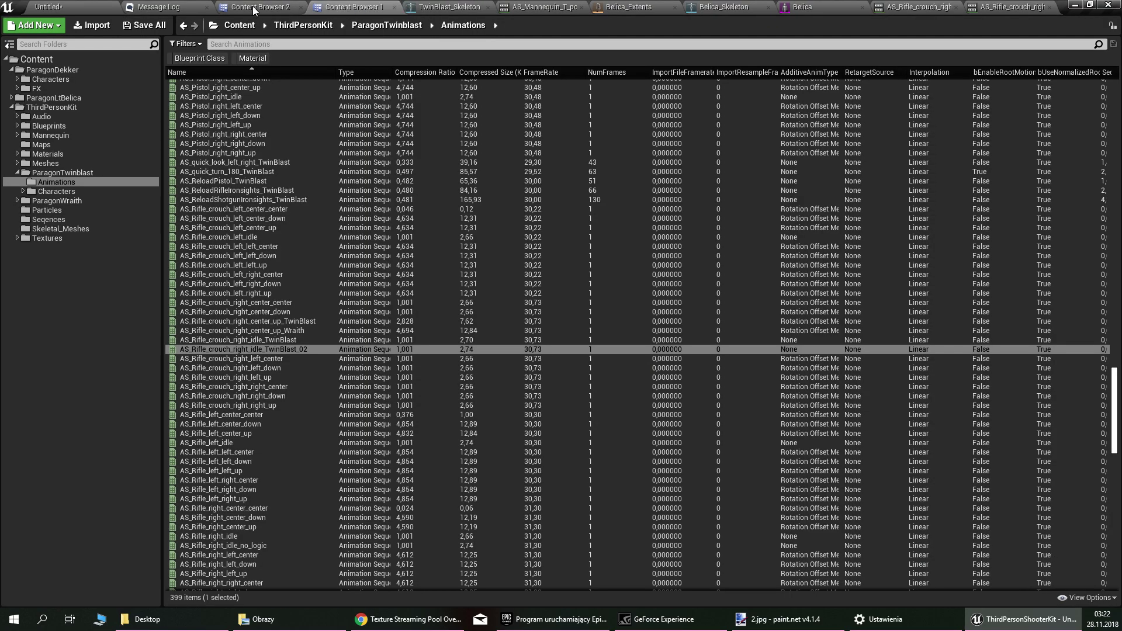
click(350, 7)
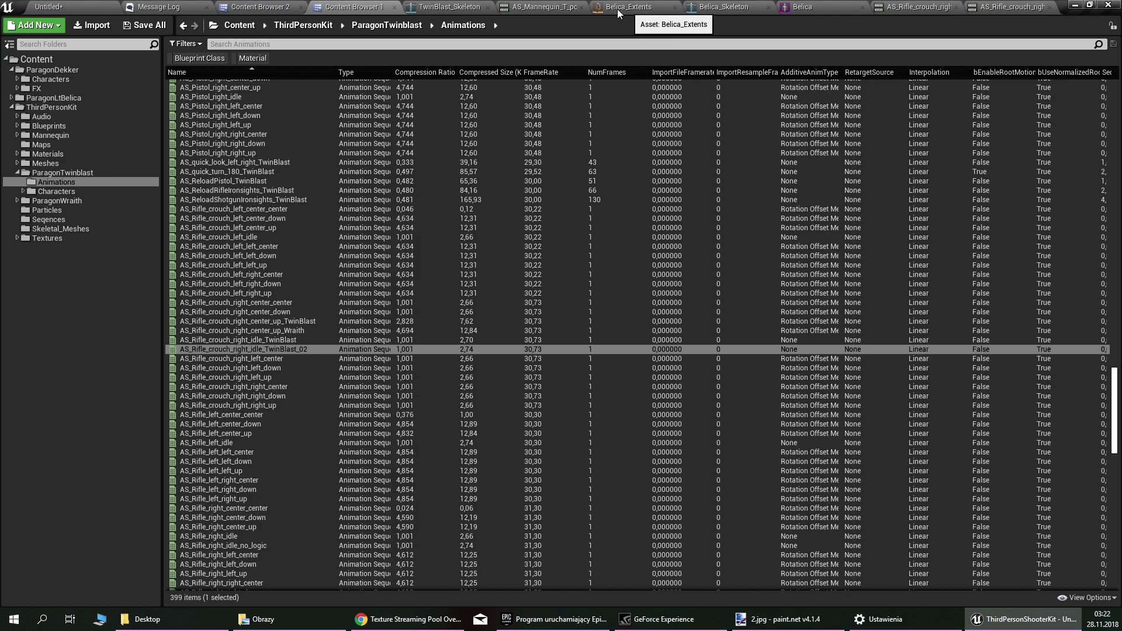
click(541, 7)
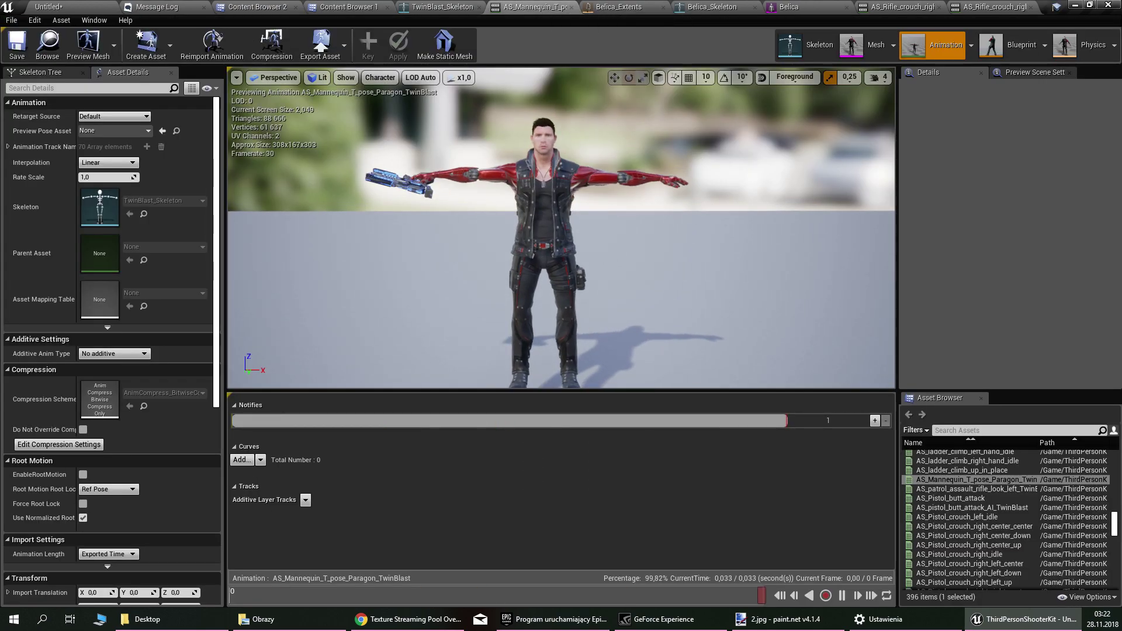
Step: Search the ParagonTwinblast animations for "t pose" and open the AS_TwinBlast_A_Pose animation
click(351, 7)
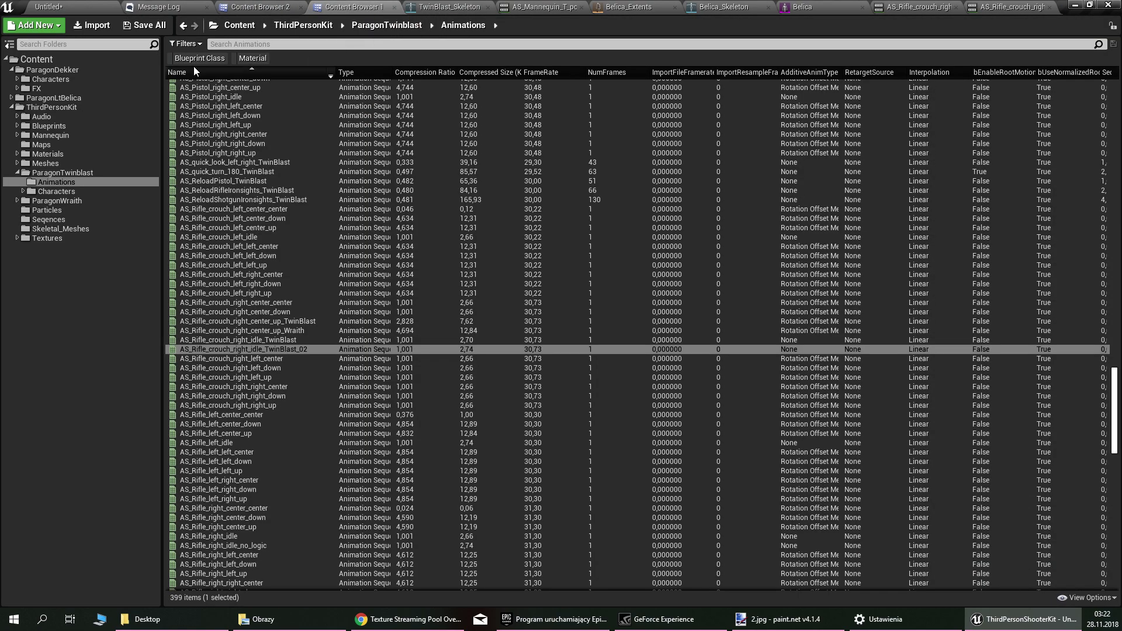
click(304, 44)
text(t)
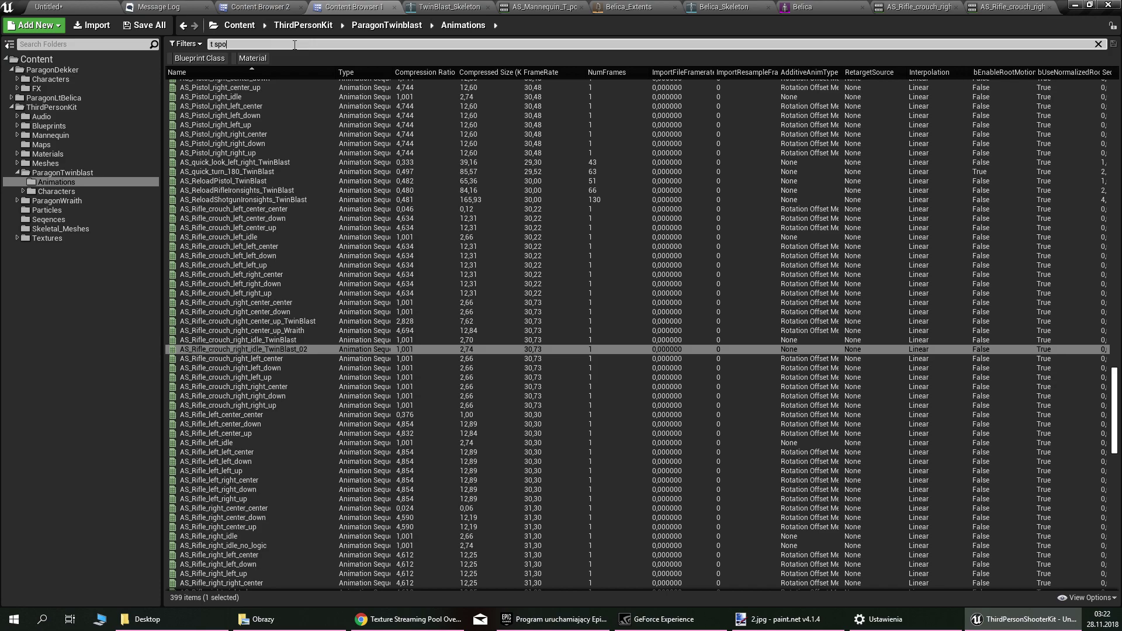
key(BackSpace)
key(BackSpace)
key(BackSpace)
key(BackSpace)
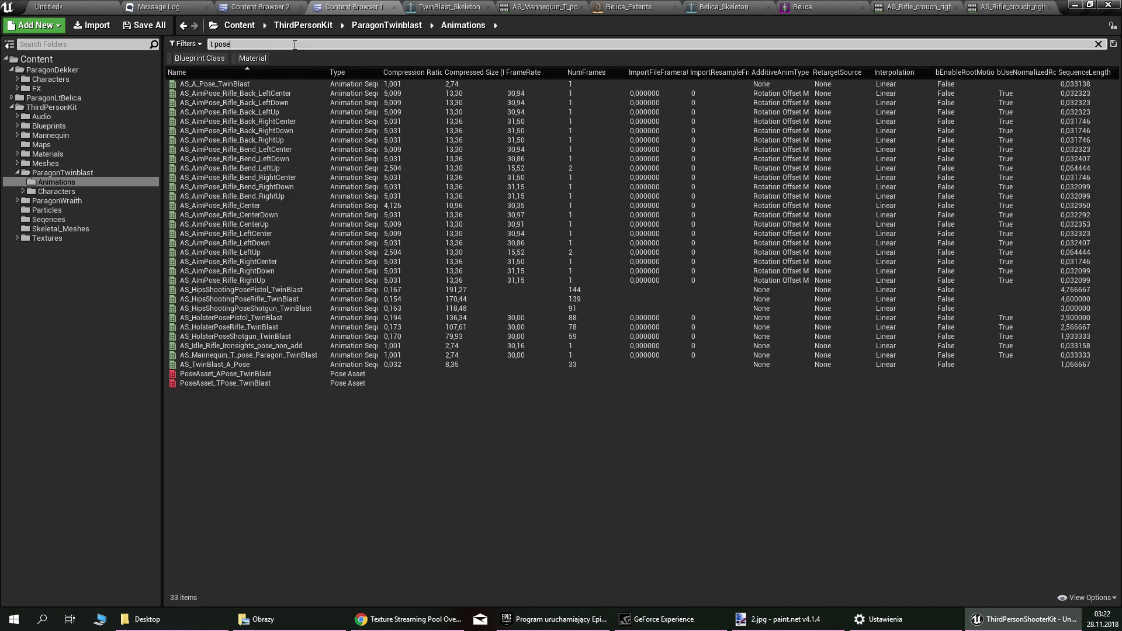
click(248, 354)
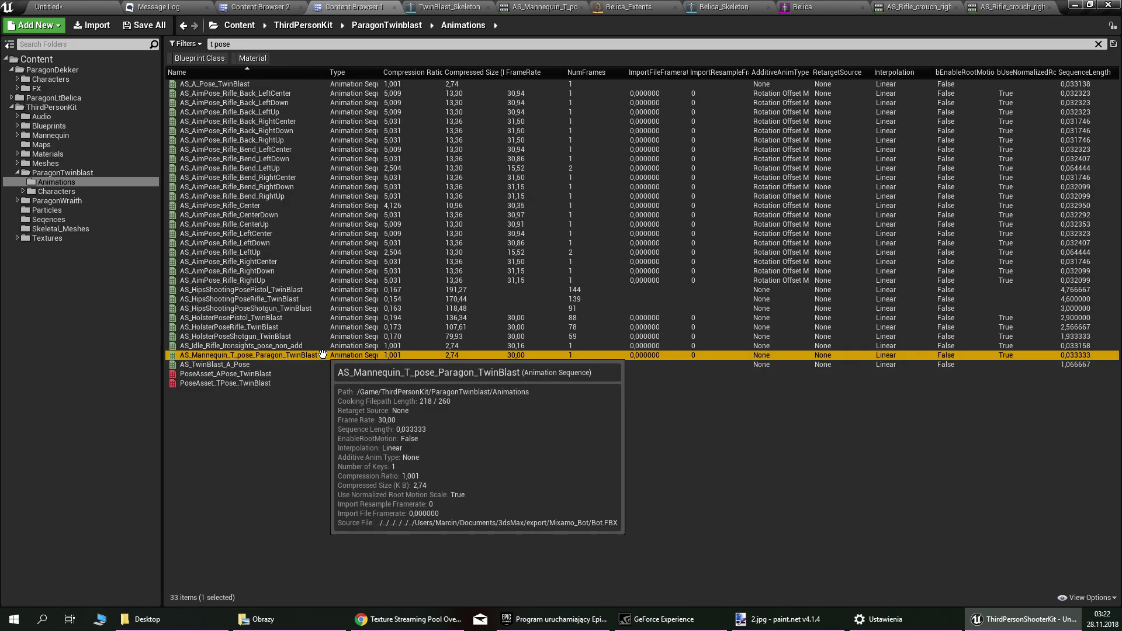
double_click(249, 362)
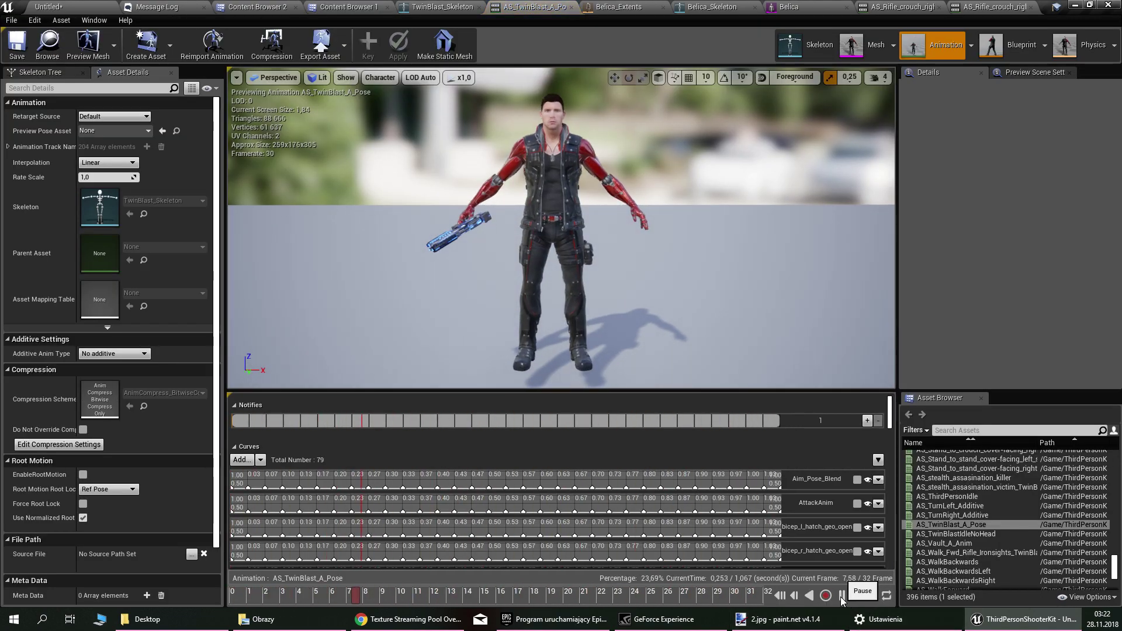
Step: Pause the AS_TwinBlast_A_Pose playback and examine the character's arm pose
click(841, 595)
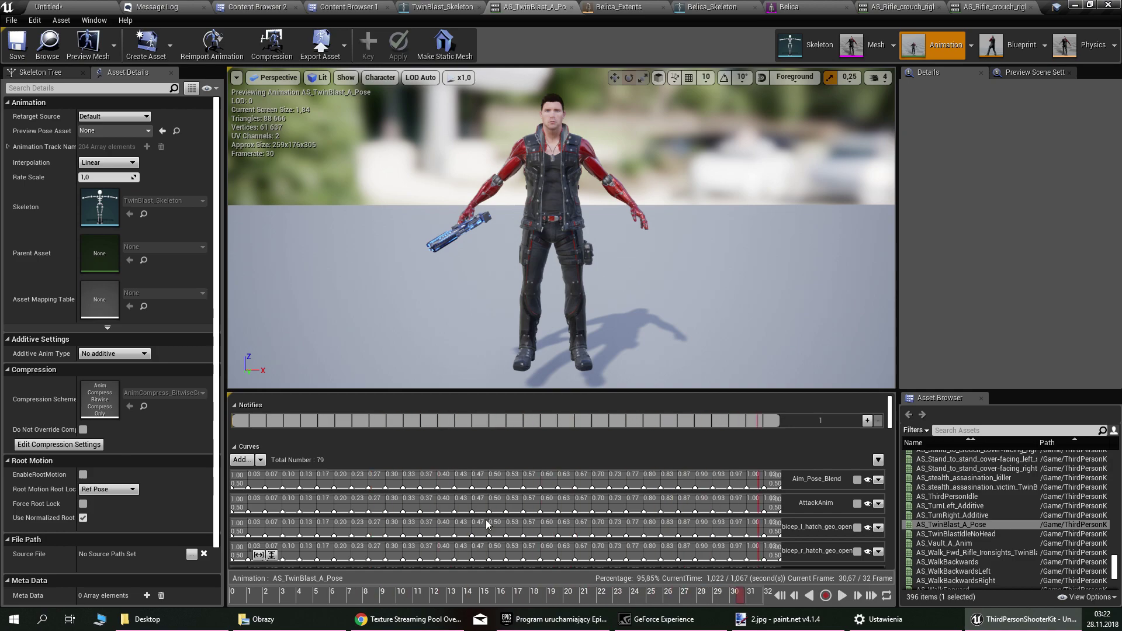
middle_drag(668, 230, 704, 240)
middle_drag(635, 220, 661, 226)
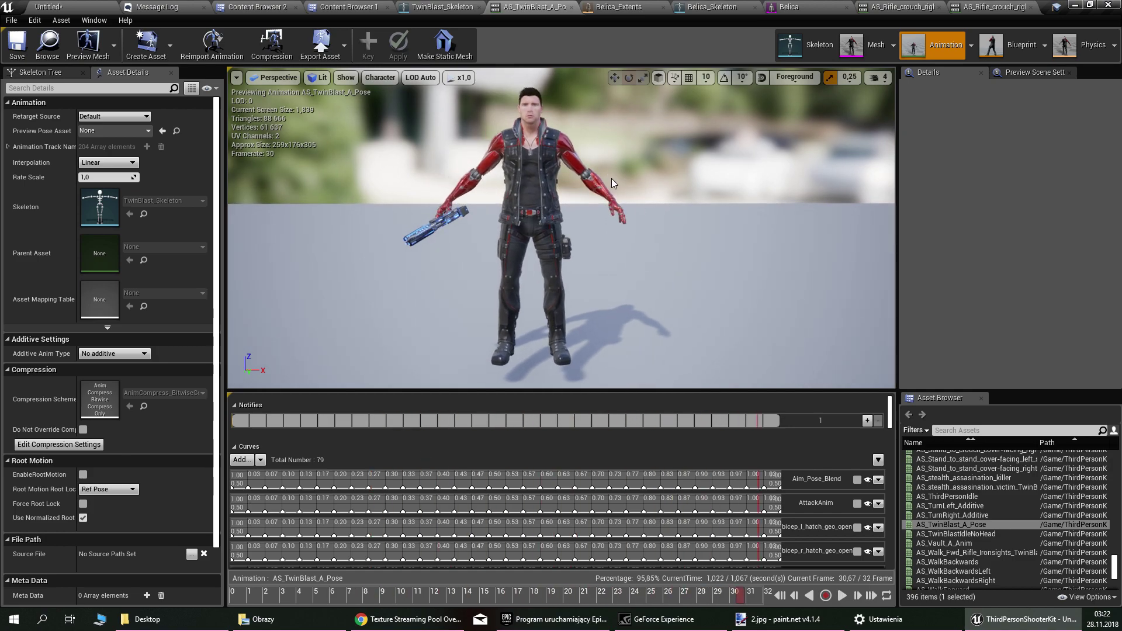
click(375, 8)
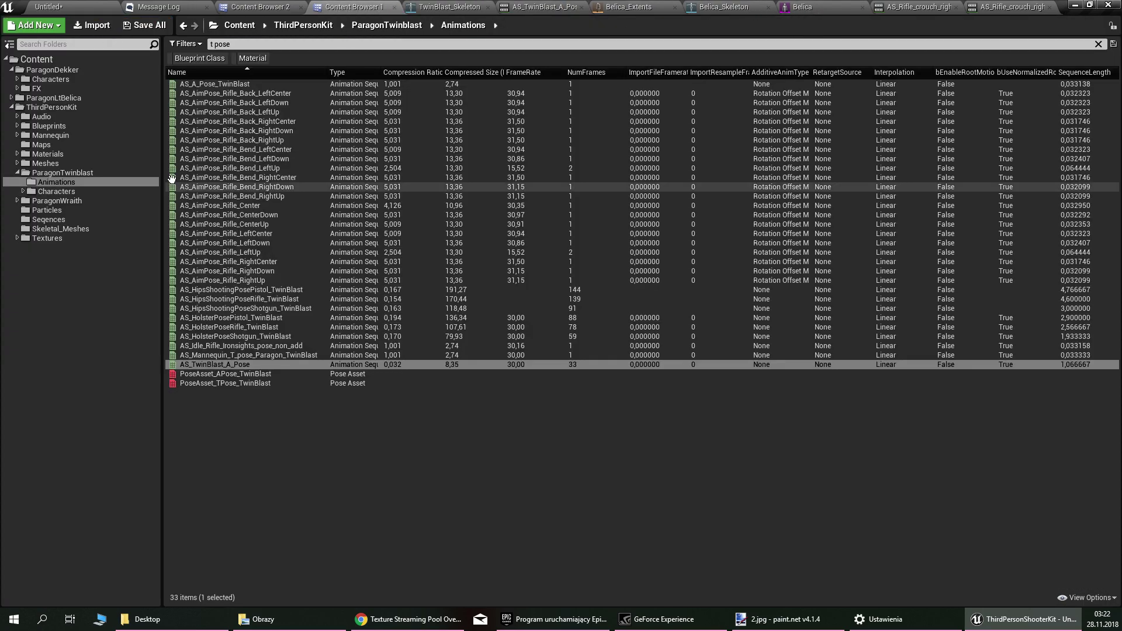
click(260, 7)
right_click(336, 89)
mouse_move(425, 118)
click(566, 118)
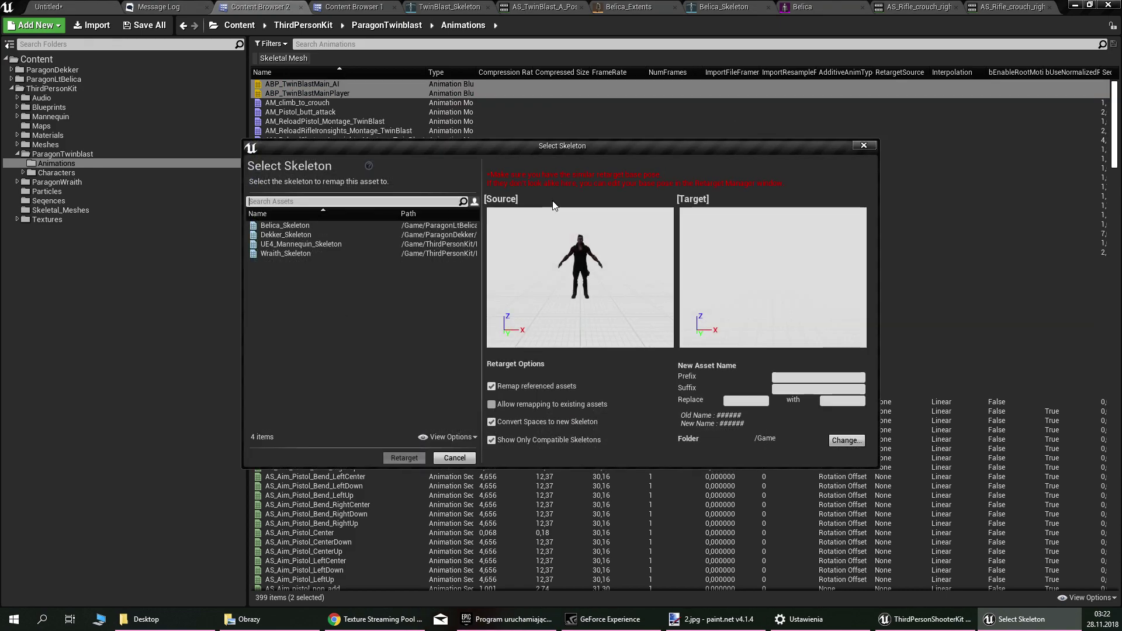
click(343, 225)
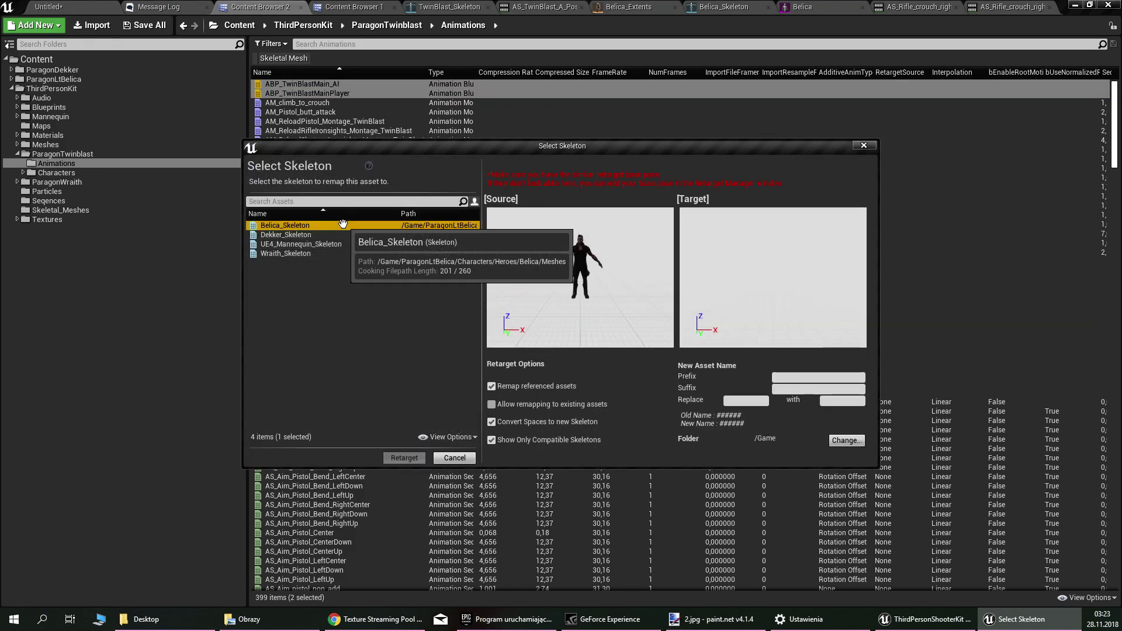
click(455, 457)
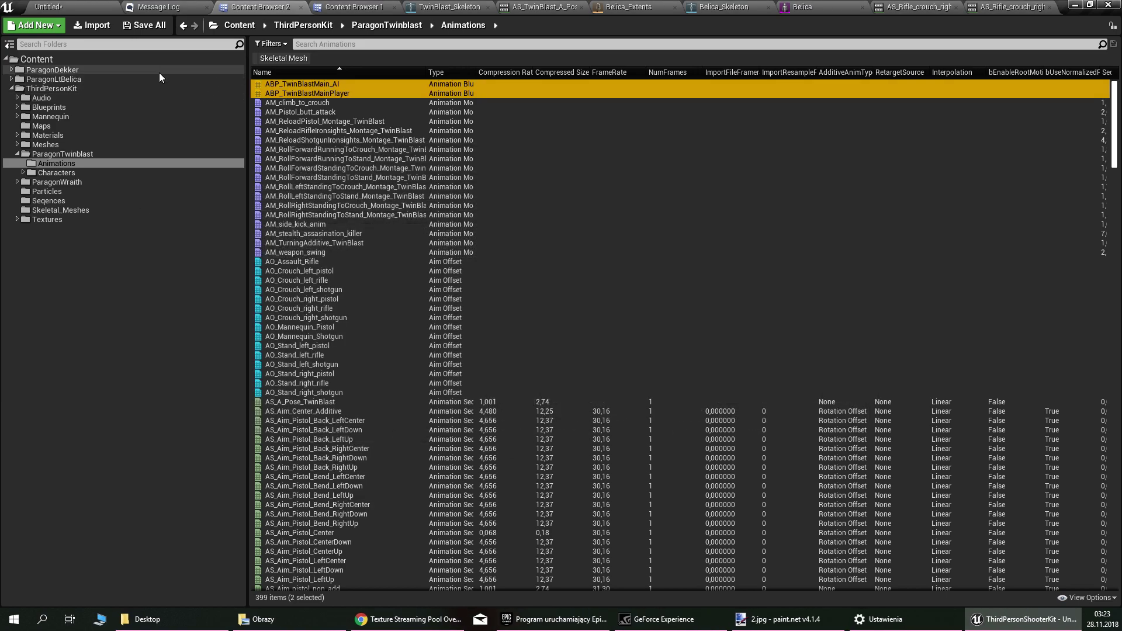
Step: Create a folder named TPSKitAnims inside ParagonLtBelica/Characters/Heroes/Belica
double_click(154, 80)
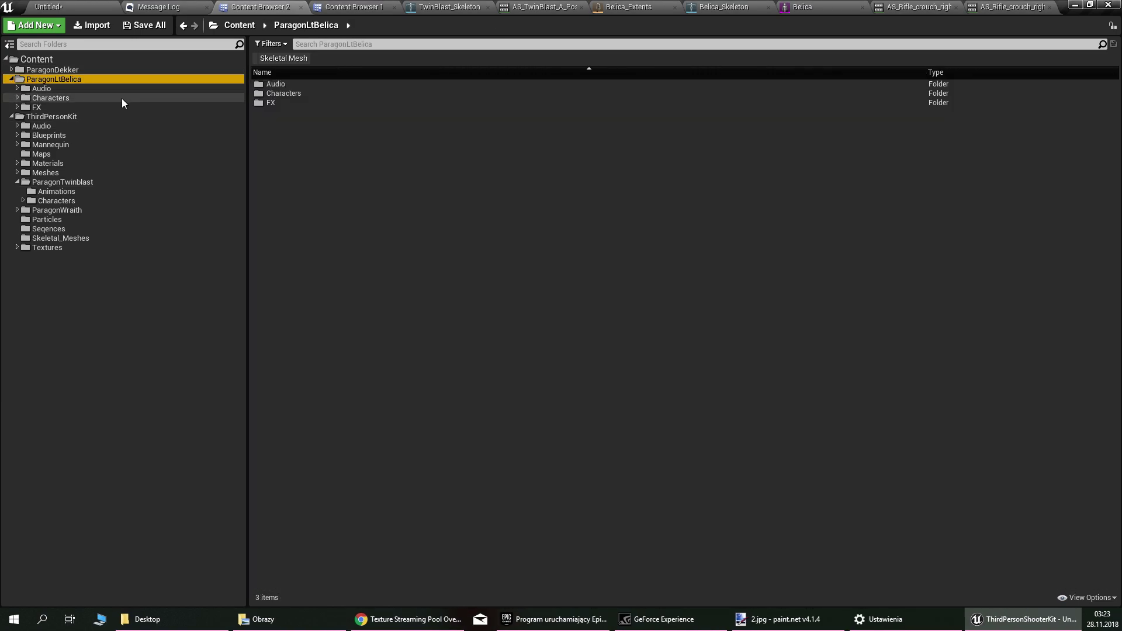
double_click(122, 98)
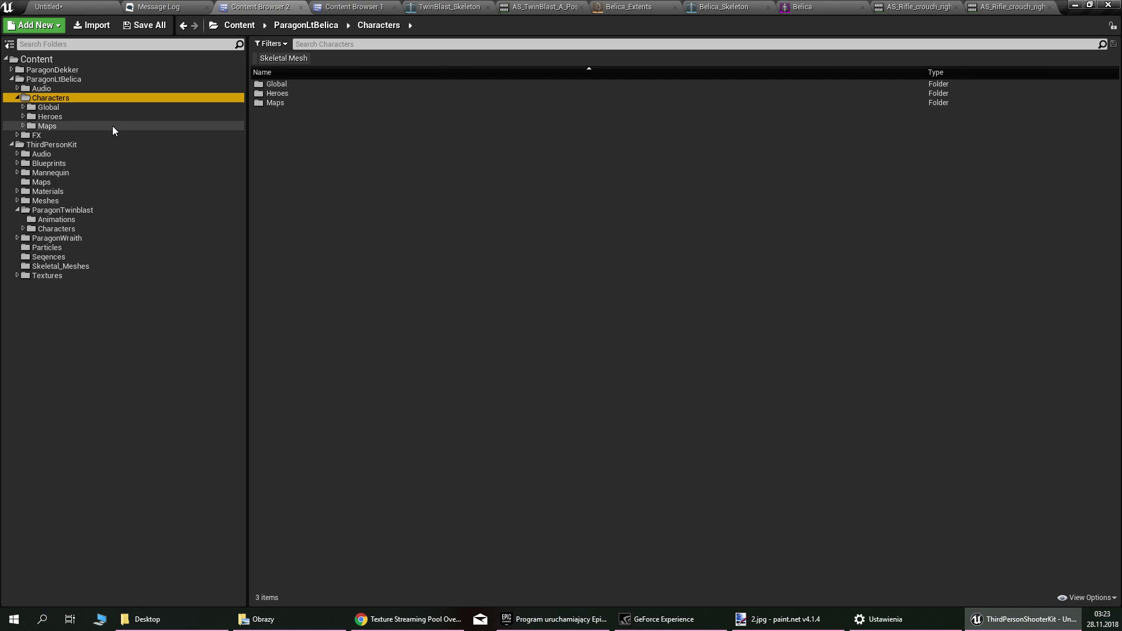
click(114, 125)
double_click(115, 116)
double_click(108, 126)
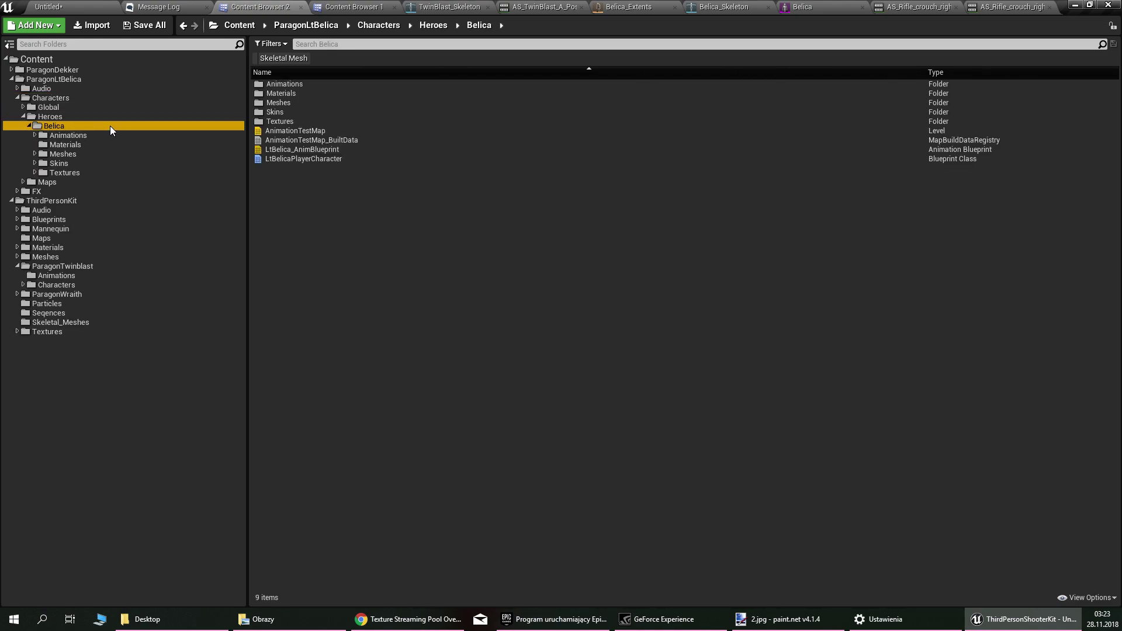
right_click(110, 125)
click(174, 136)
text(TPSKitAnims)
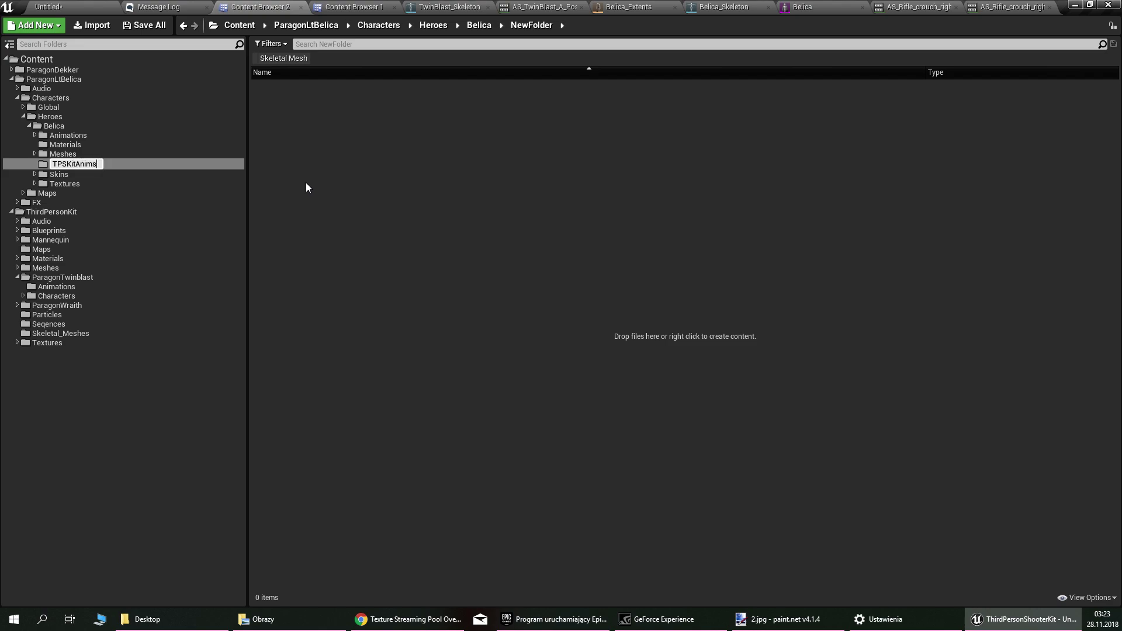
key(Return)
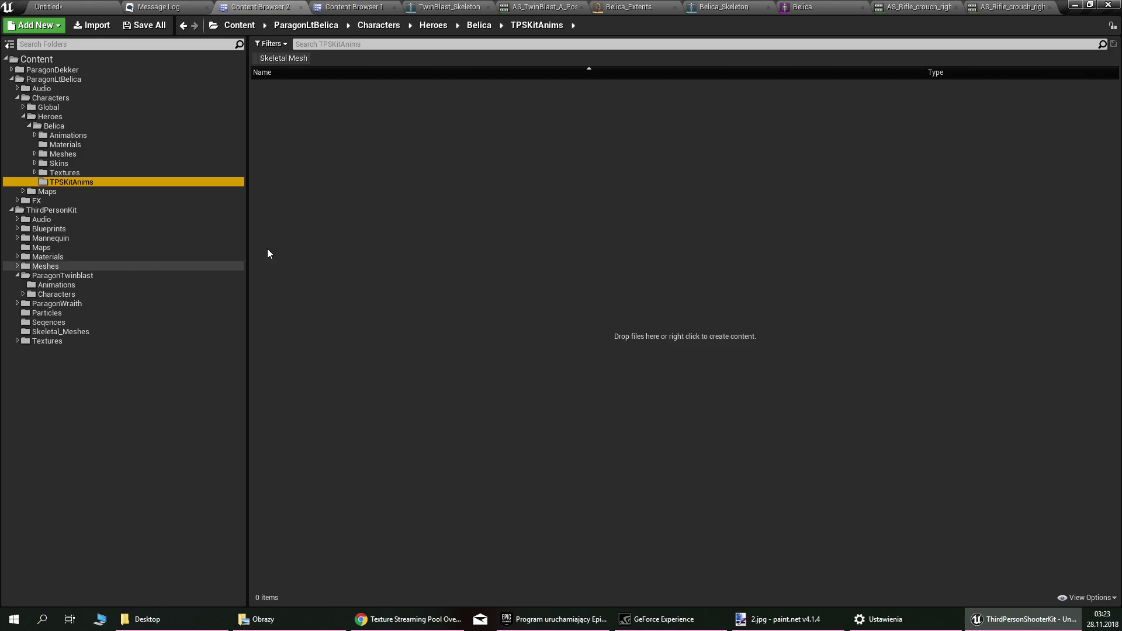
Step: Set up a duplicate-and-retarget of ABP_TwinBlastMain_AI and ABP_TwinBlastMainPlayer from the ParagonTwinblast animations to Belica_Skeleton with the suffix _Belica
click(117, 286)
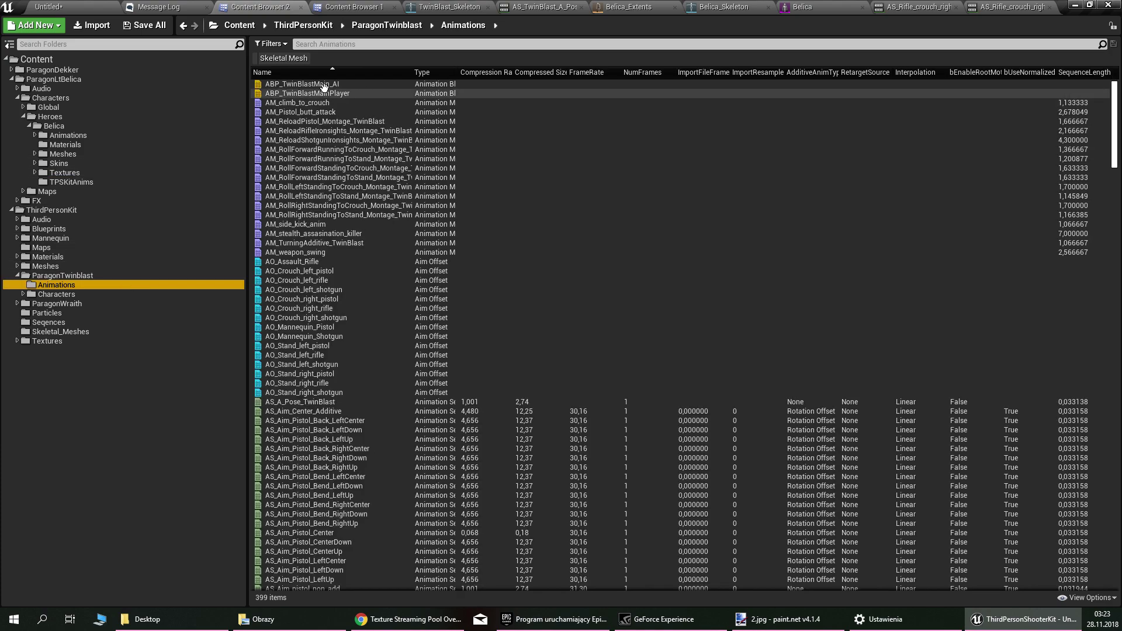
click(380, 92)
ctrl+click(380, 84)
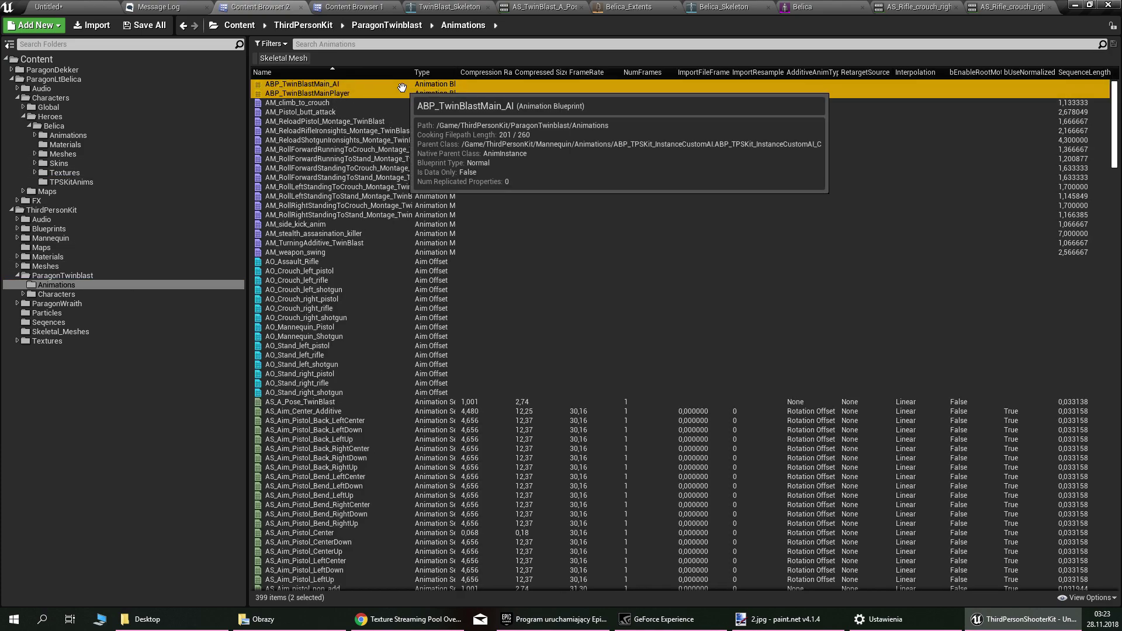
right_click(403, 90)
mouse_move(468, 117)
click(584, 117)
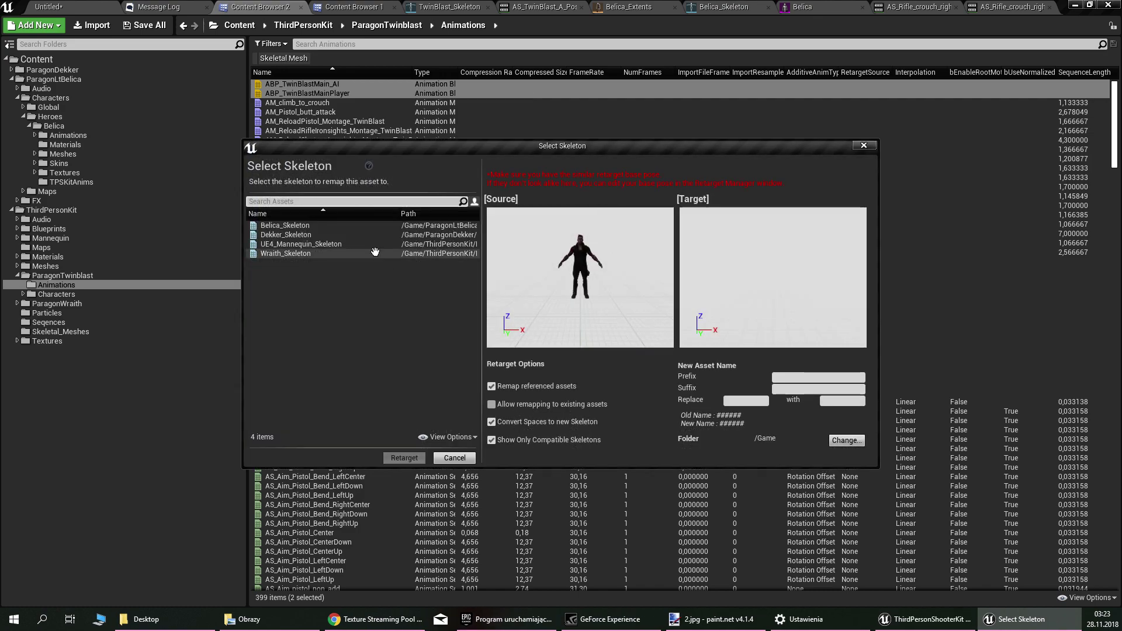
click(353, 227)
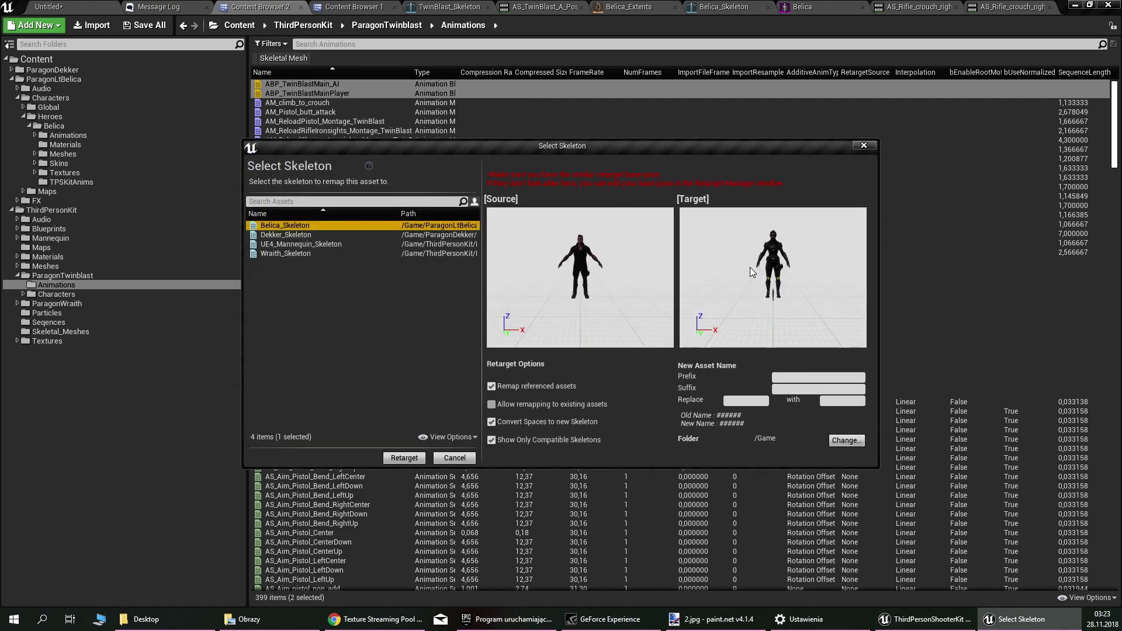
click(816, 388)
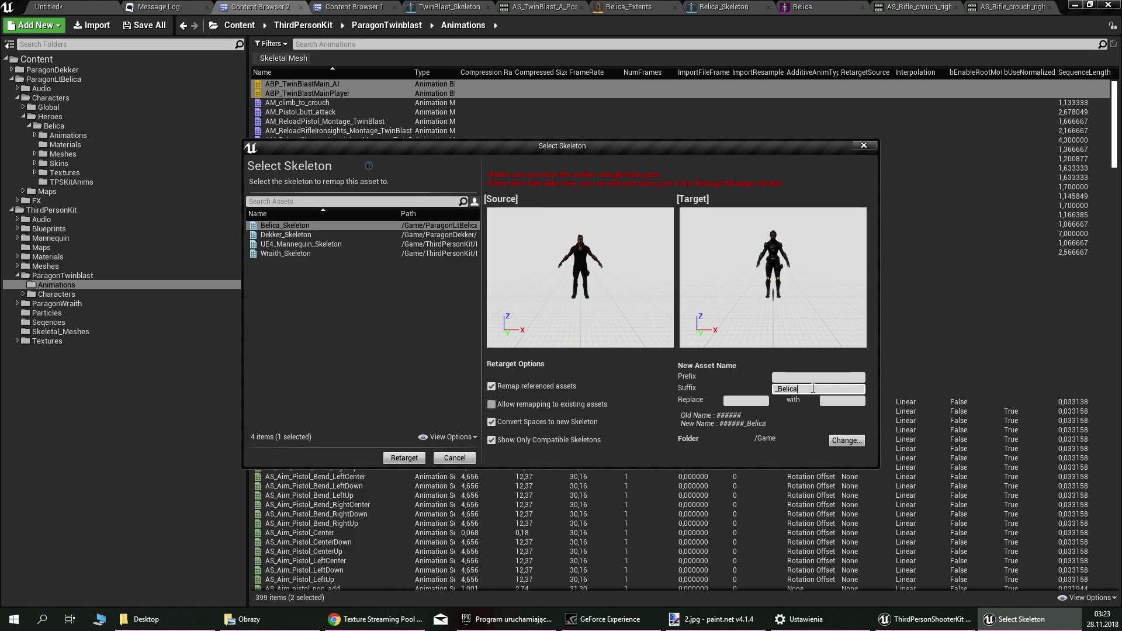
Step: Choose ParagonLtBelica/Characters/Heroes/Belica/TPSKitAnims as the destination folder and run the retarget
click(845, 440)
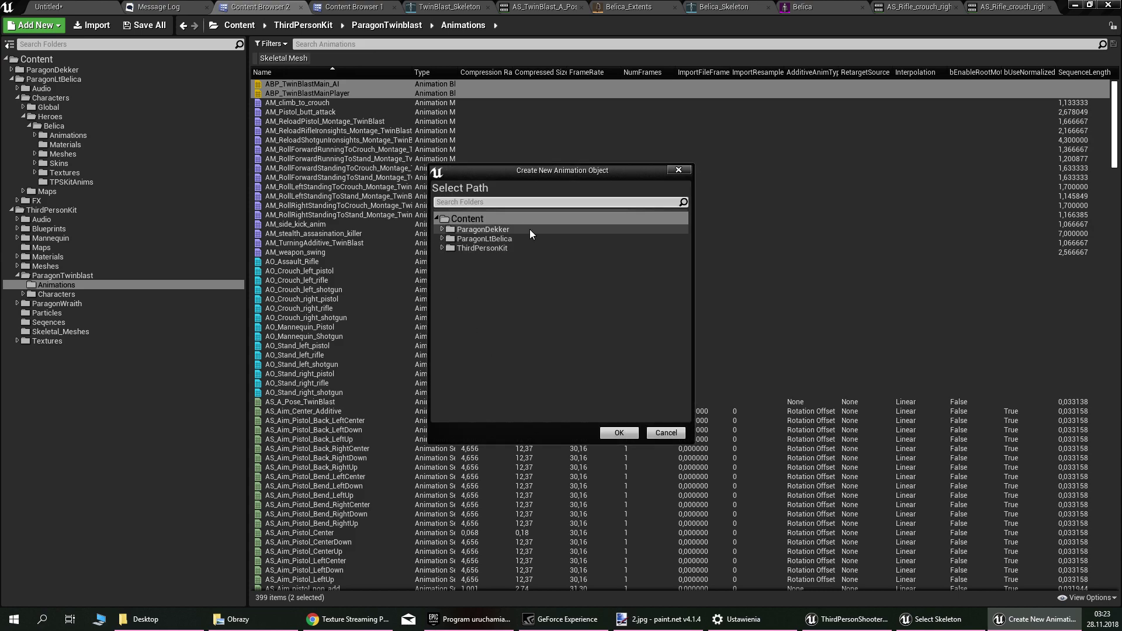
double_click(518, 238)
double_click(499, 257)
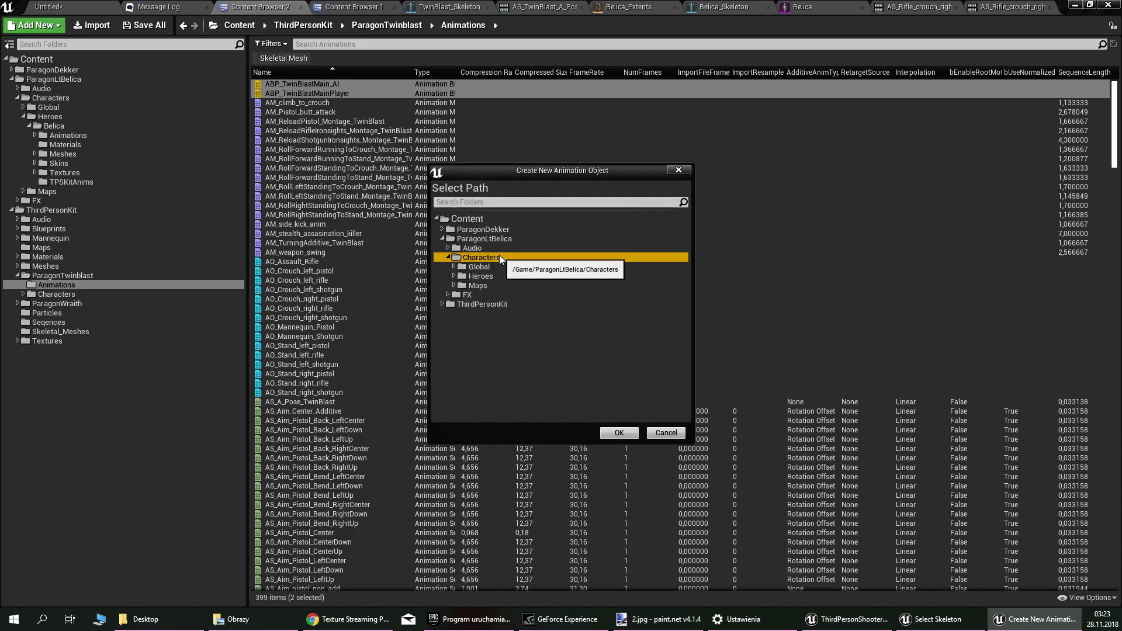
double_click(499, 275)
double_click(518, 285)
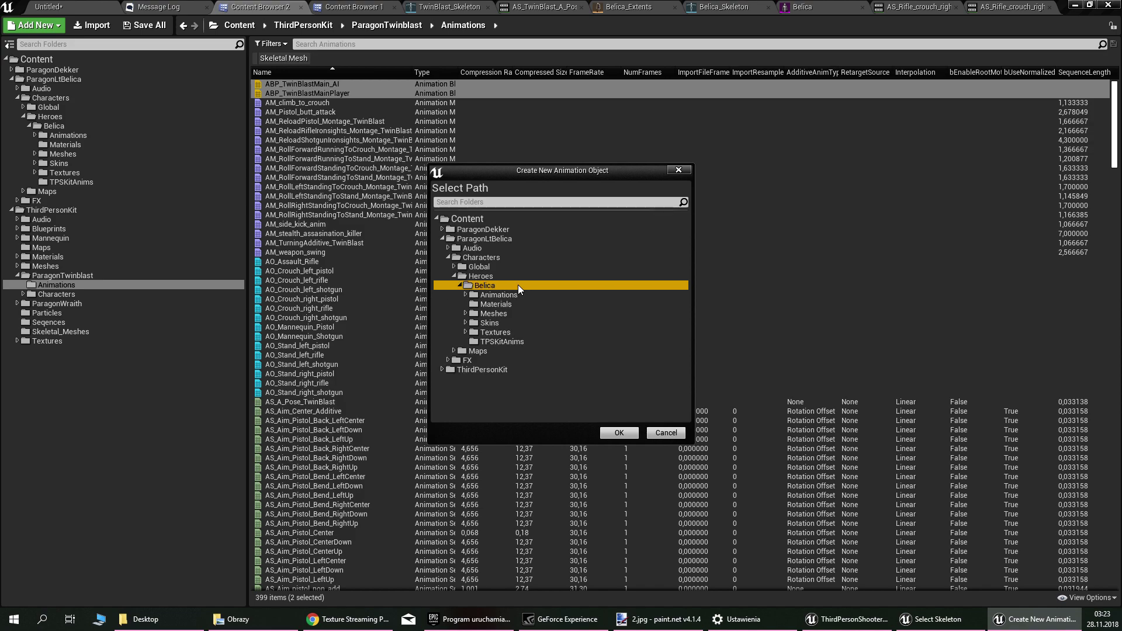
click(525, 342)
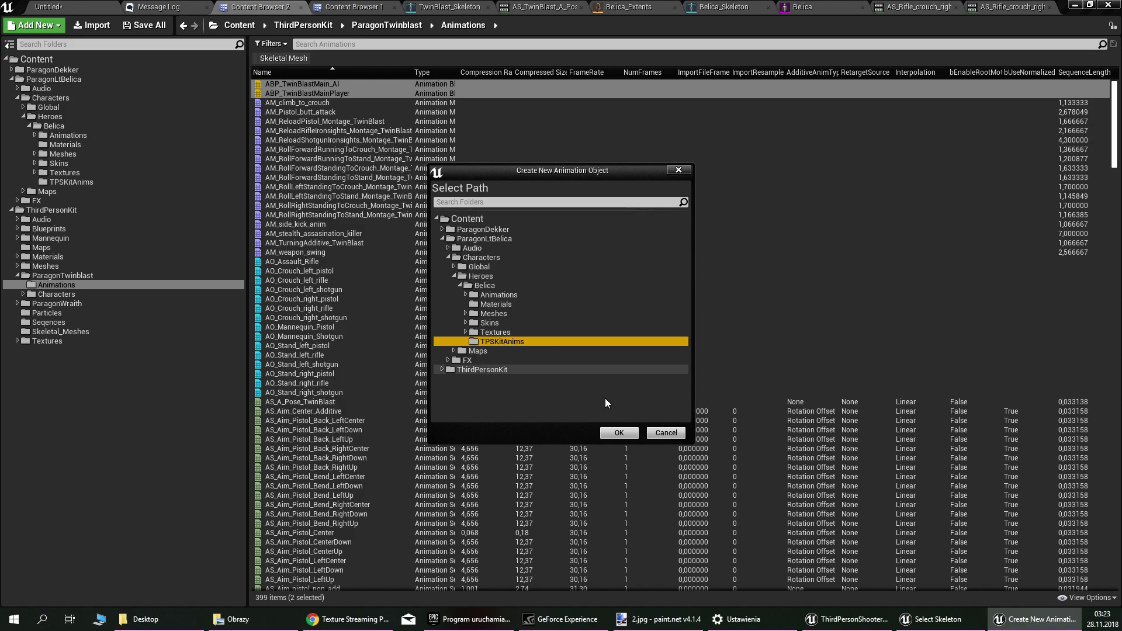
click(623, 433)
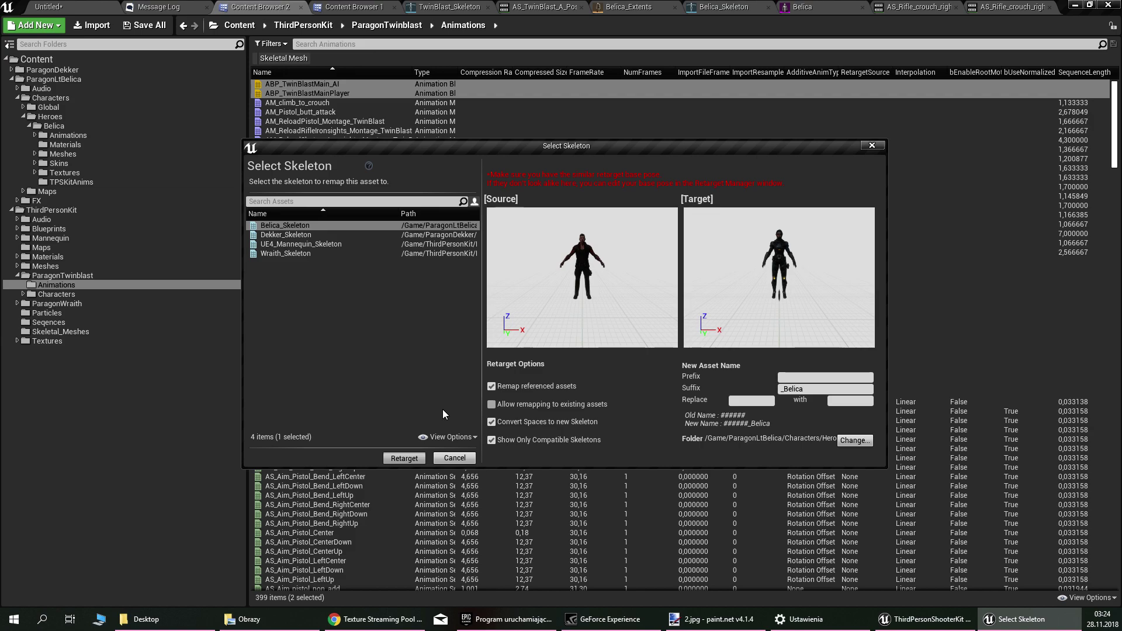
key(Return)
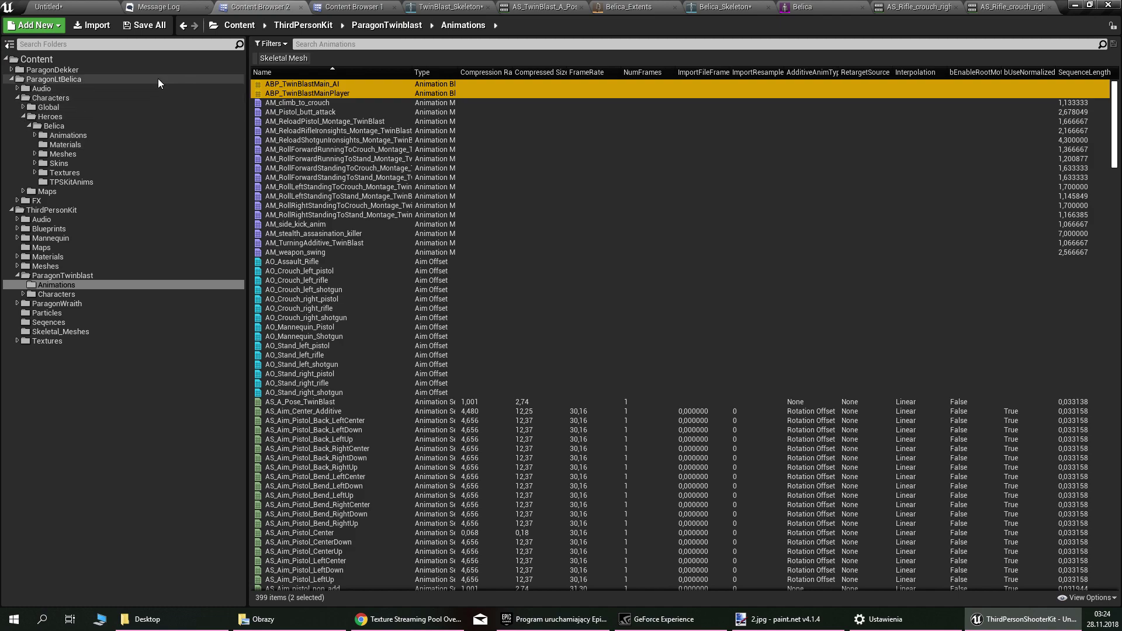
Step: Open ABP_TwinBlastMainPlayer_Belica from the TPSKitAnims folder and examine the retargeted character's pose in the preview
click(132, 181)
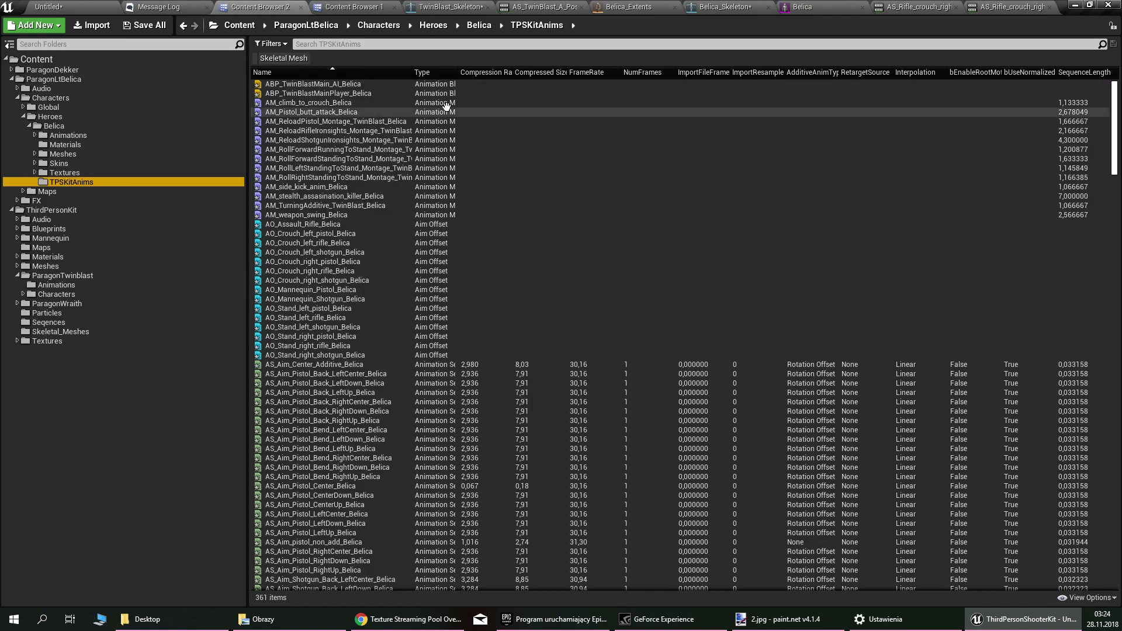
double_click(386, 94)
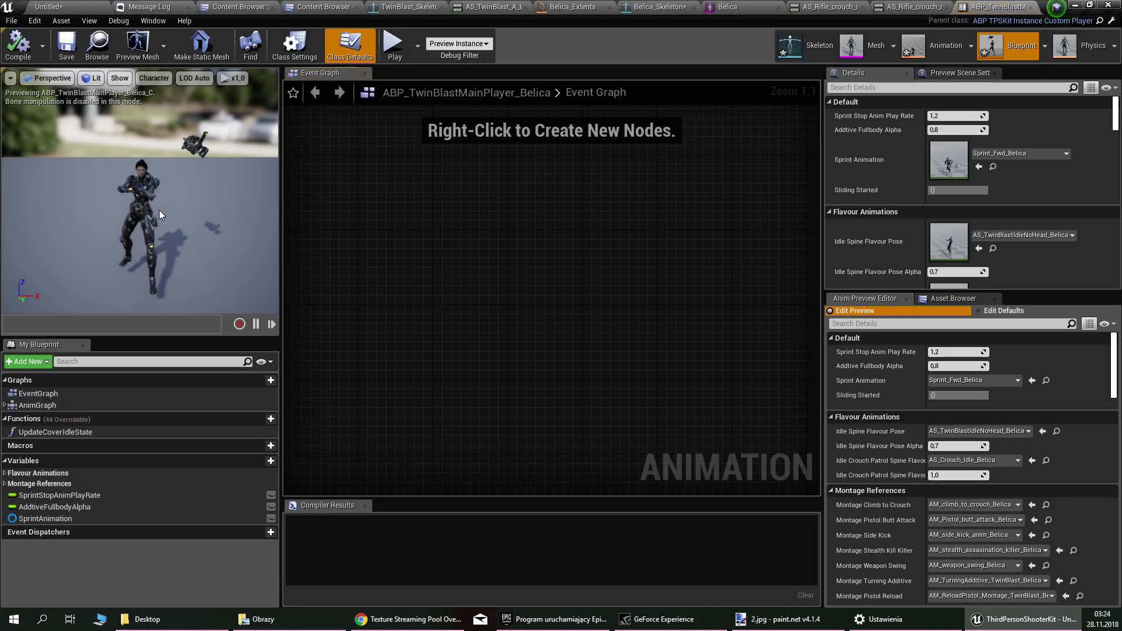
scroll(167, 201, up, 7)
middle_drag(167, 201, 181, 206)
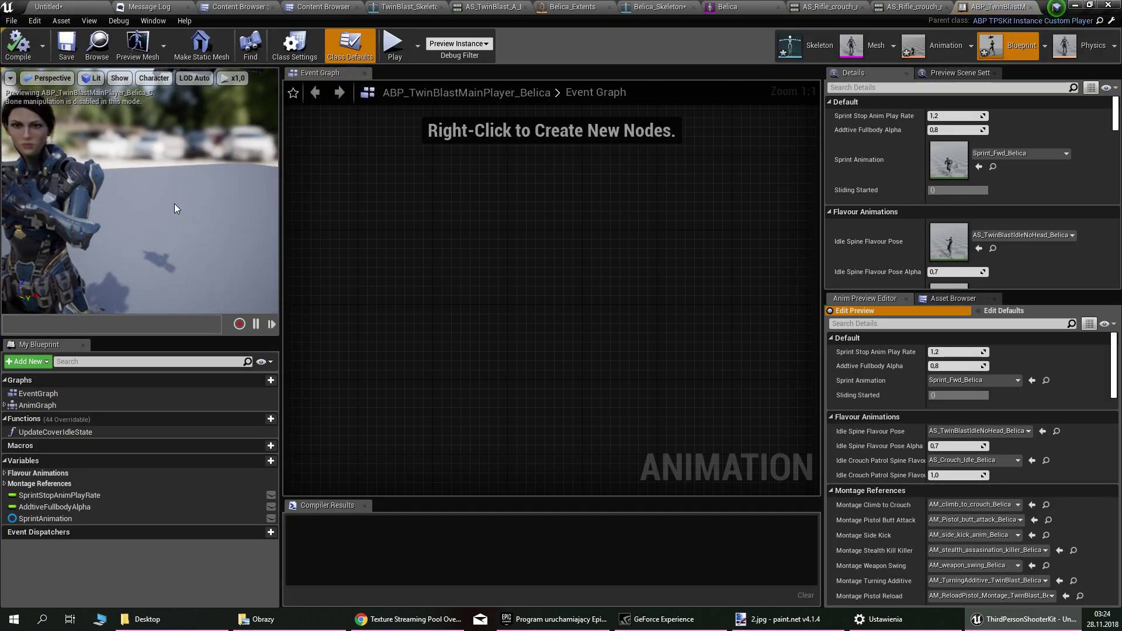
alt+drag(180, 206, 134, 201)
mouse_move(133, 202)
right_down()
mouse_move(146, 195)
mouse_move(143, 178)
mouse_move(141, 213)
right_up()
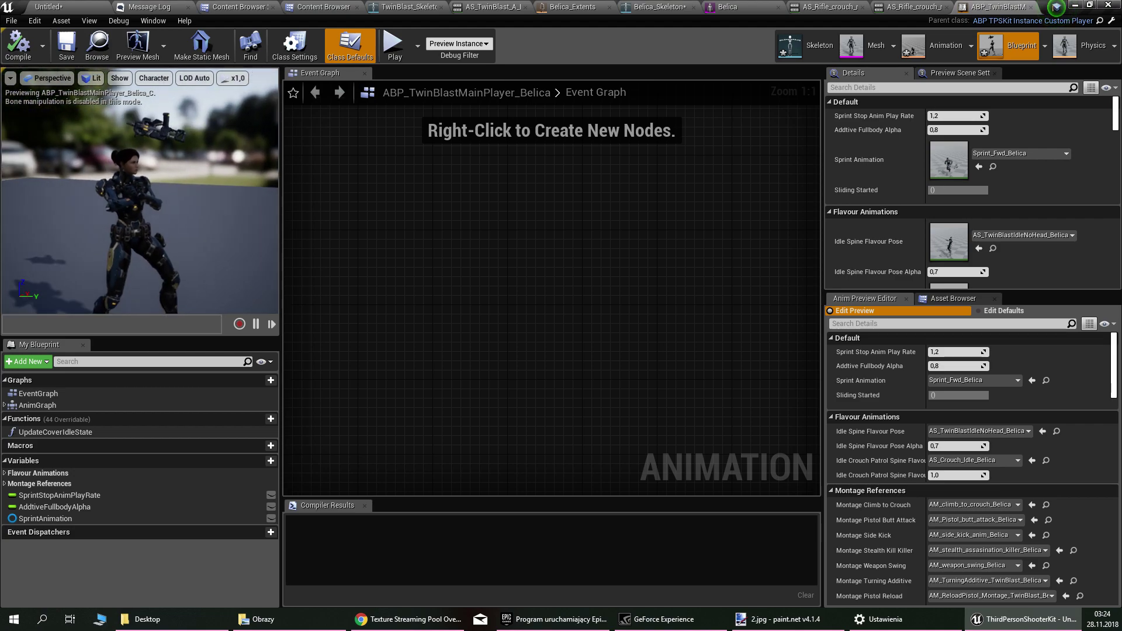
Step: Filter the preview properties for "move" and set Movement Velocity to about 1.55, Move Right Scale to about 1.24 and Move Forward Scale to about 0.70
click(898, 325)
text(move)
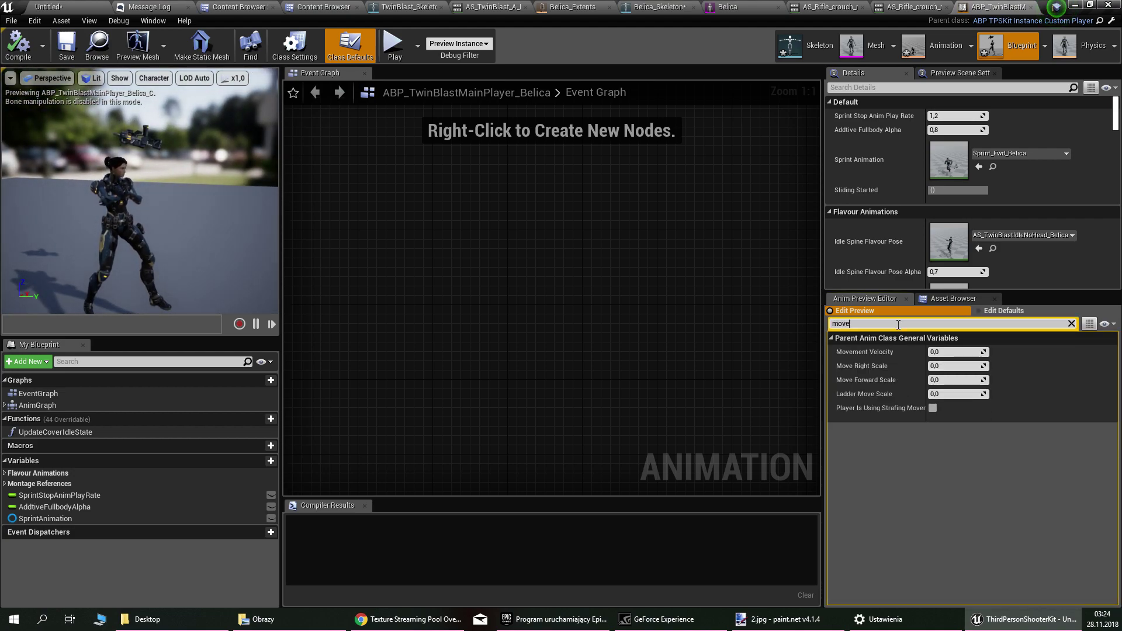
drag(955, 351, 984, 366)
drag(955, 379, 958, 379)
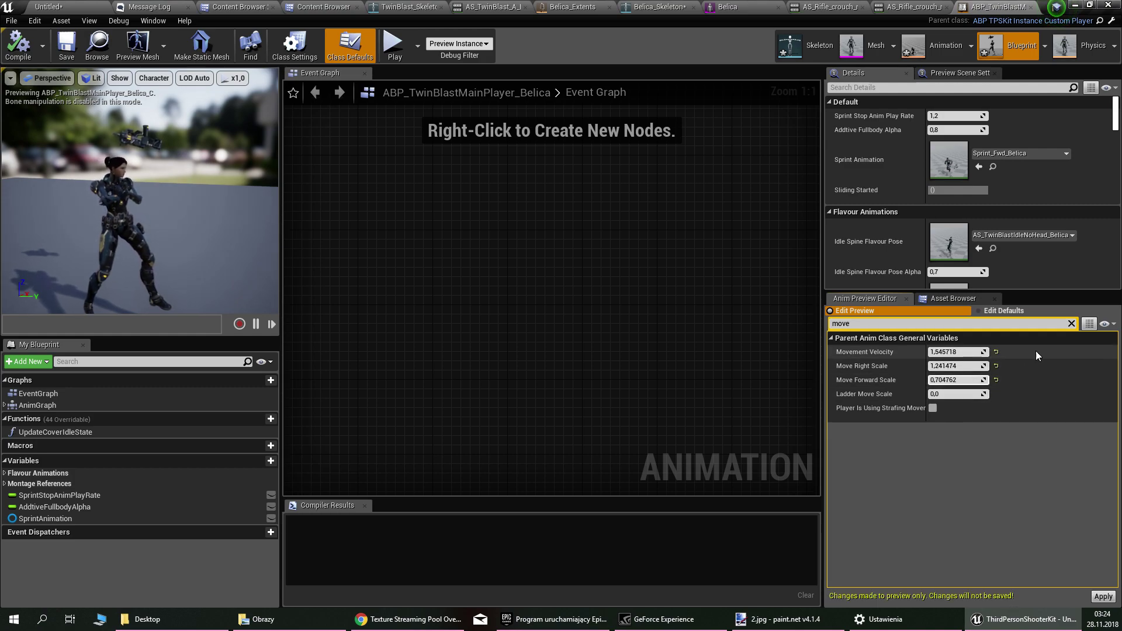
click(1071, 324)
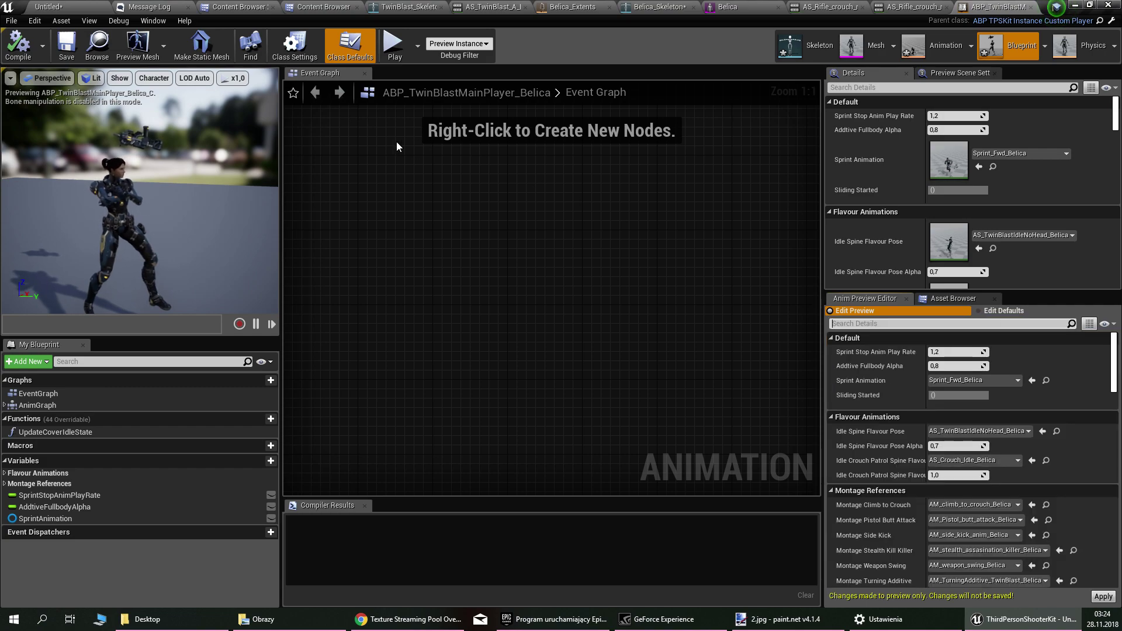
Step: Open the Idle/Run state of the Locomotion state machine and examine its strafe and directional movement nodes
double_click(38, 405)
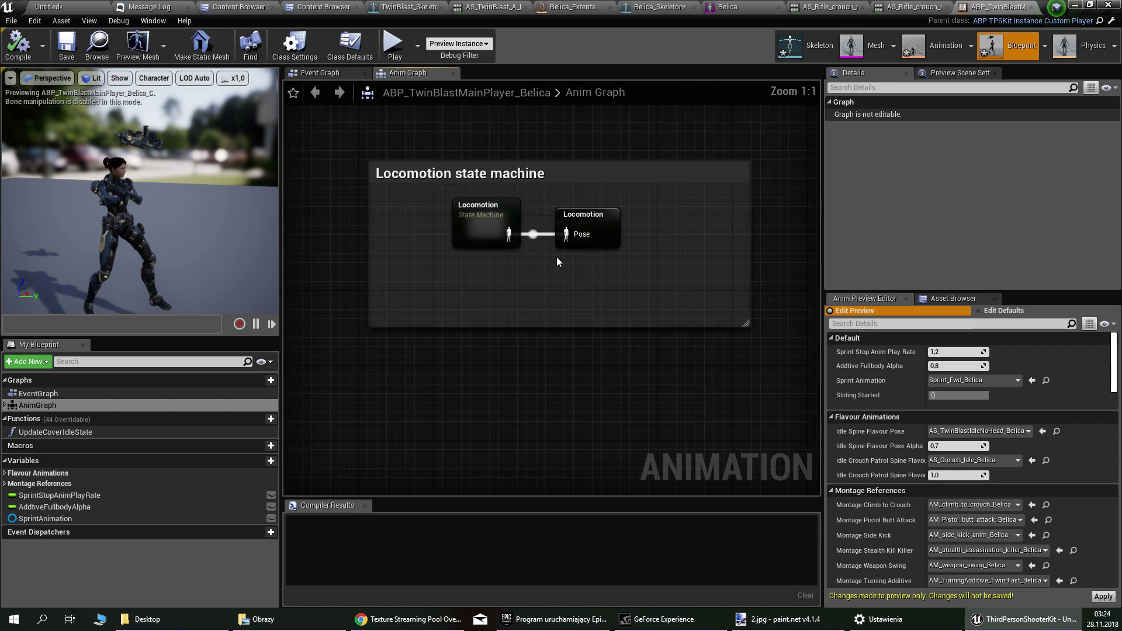
double_click(493, 231)
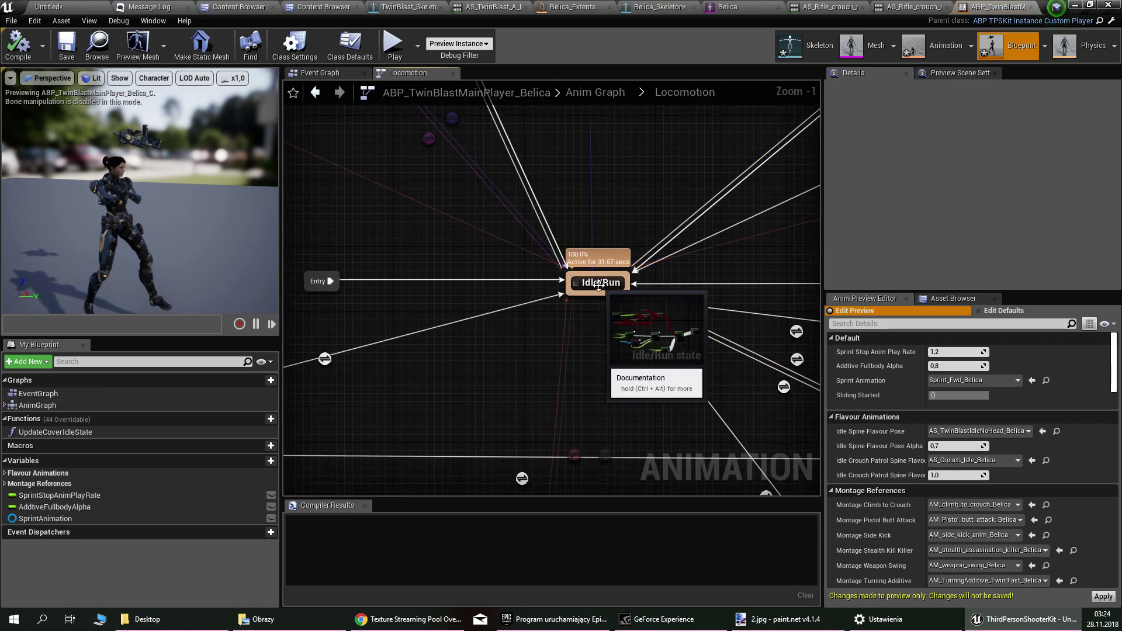
double_click(598, 284)
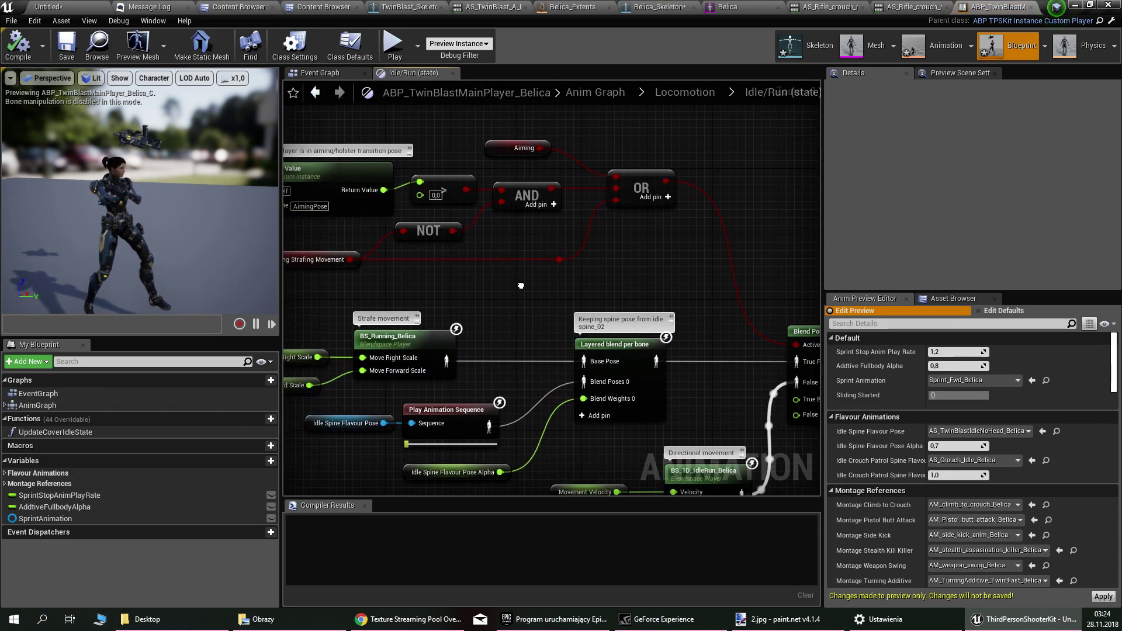
right_drag(521, 286, 469, 169)
Step: Filter the preview properties for "veloc", try a Movement Velocity of about 0.56, and reset it to its default
click(867, 324)
text(ve)
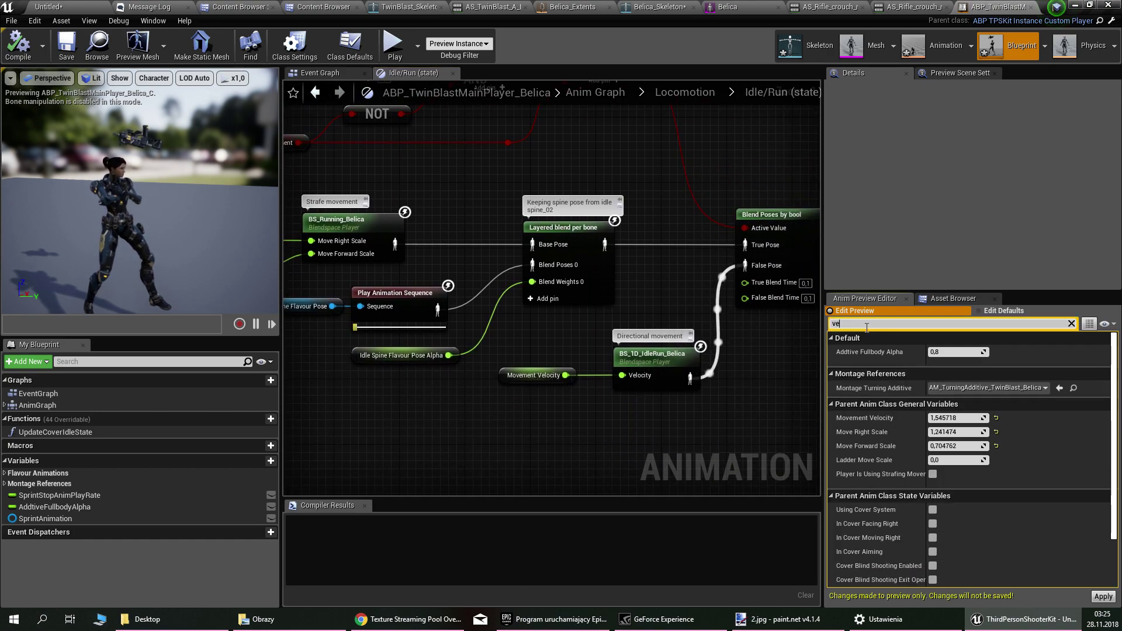
text(loc)
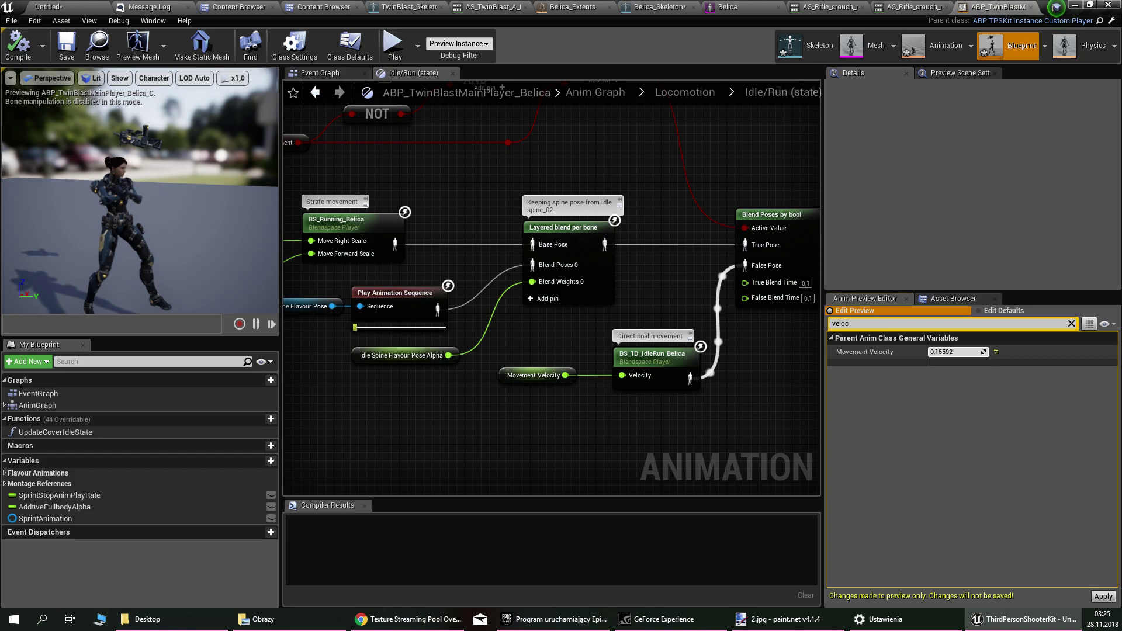
drag(958, 351, 987, 352)
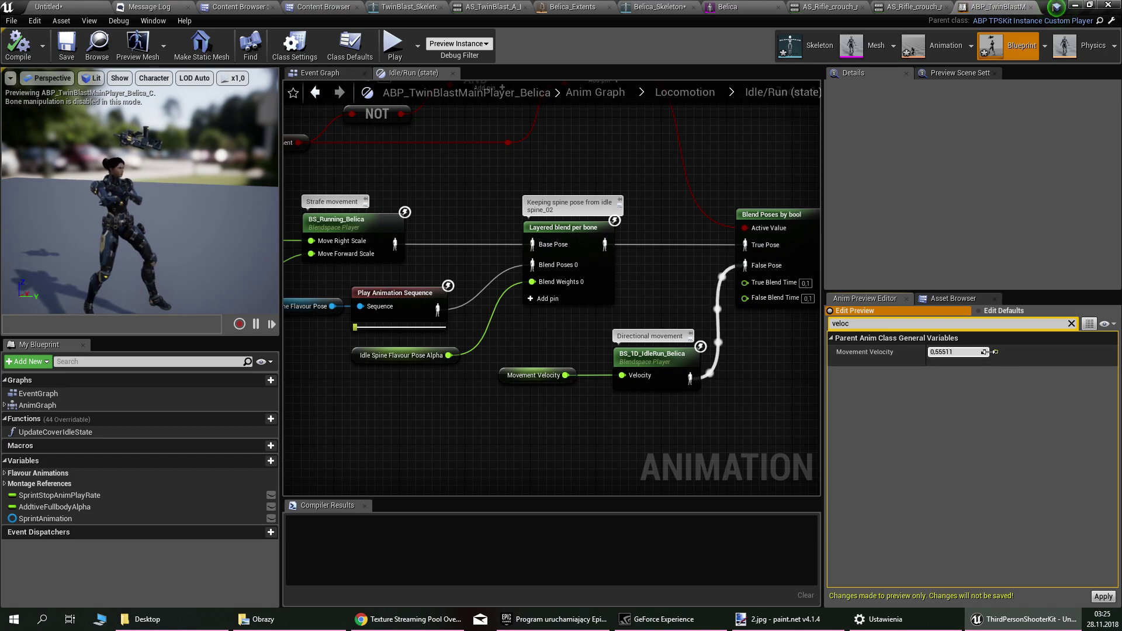
click(994, 352)
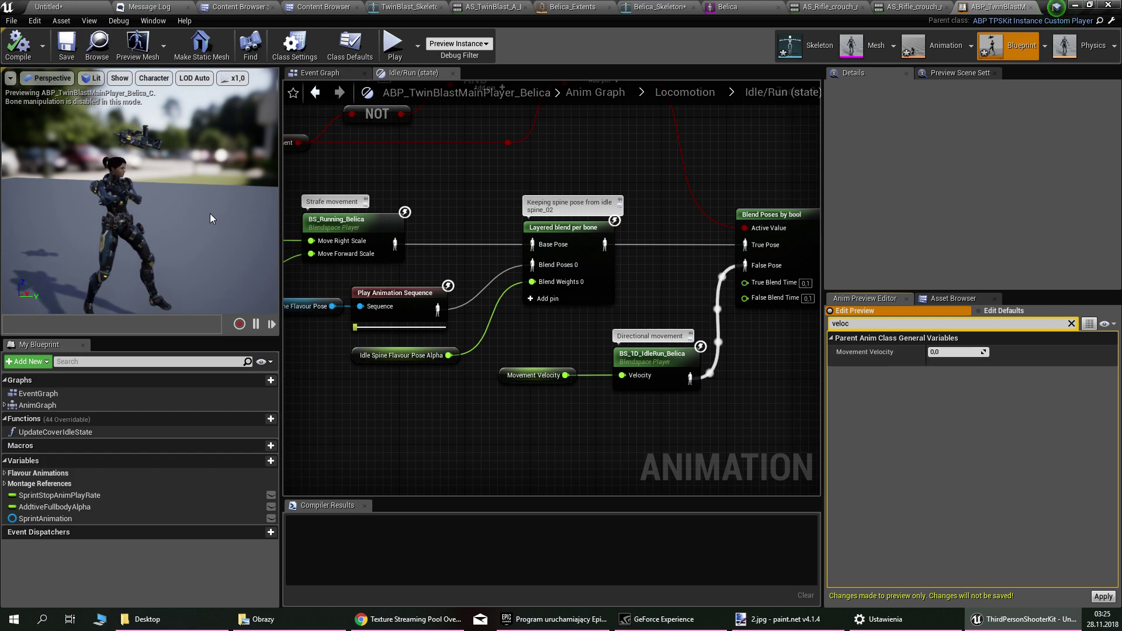
right_drag(210, 214, 188, 160)
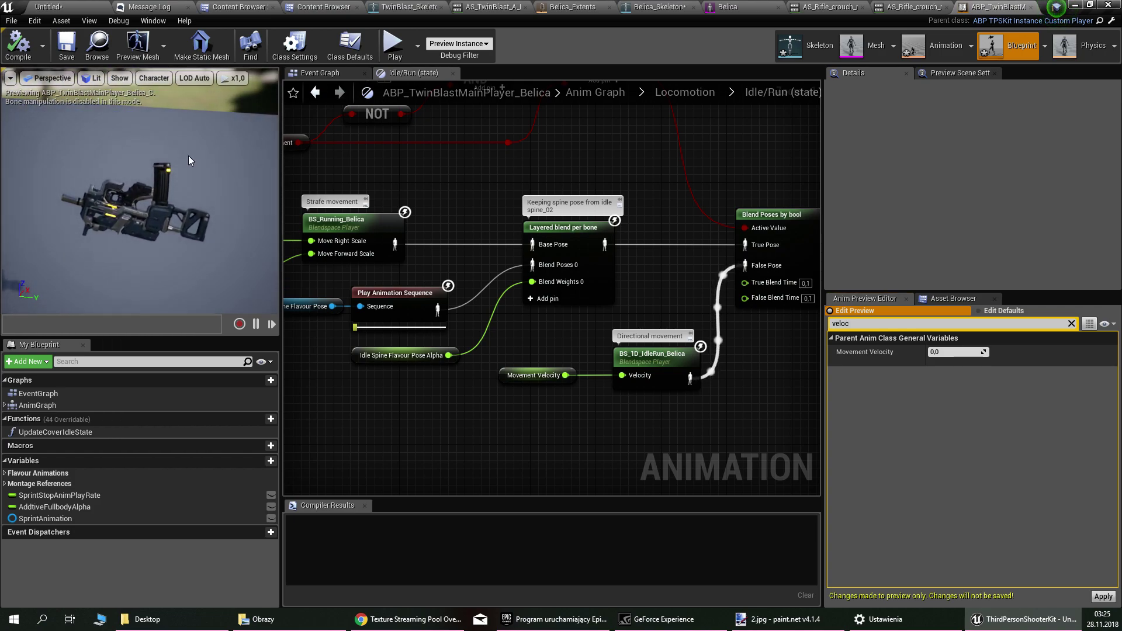
Step: Open the Belica skeletal mesh, assign M_Transparent to the M04_guns material slot, and save the mesh
click(849, 59)
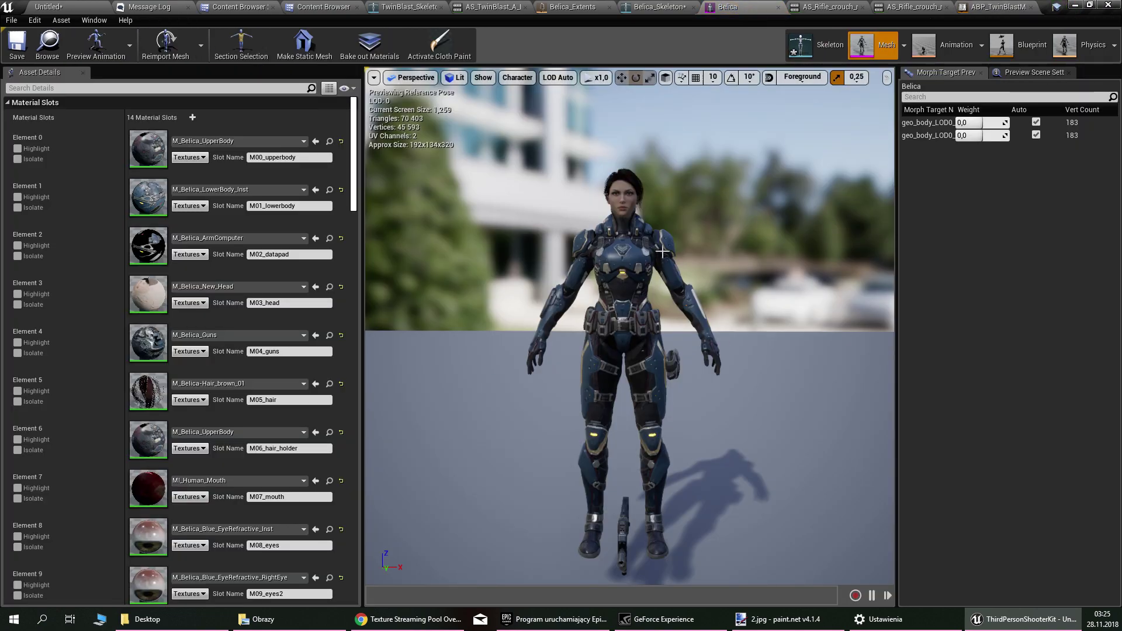
scroll(69, 365, down, 2)
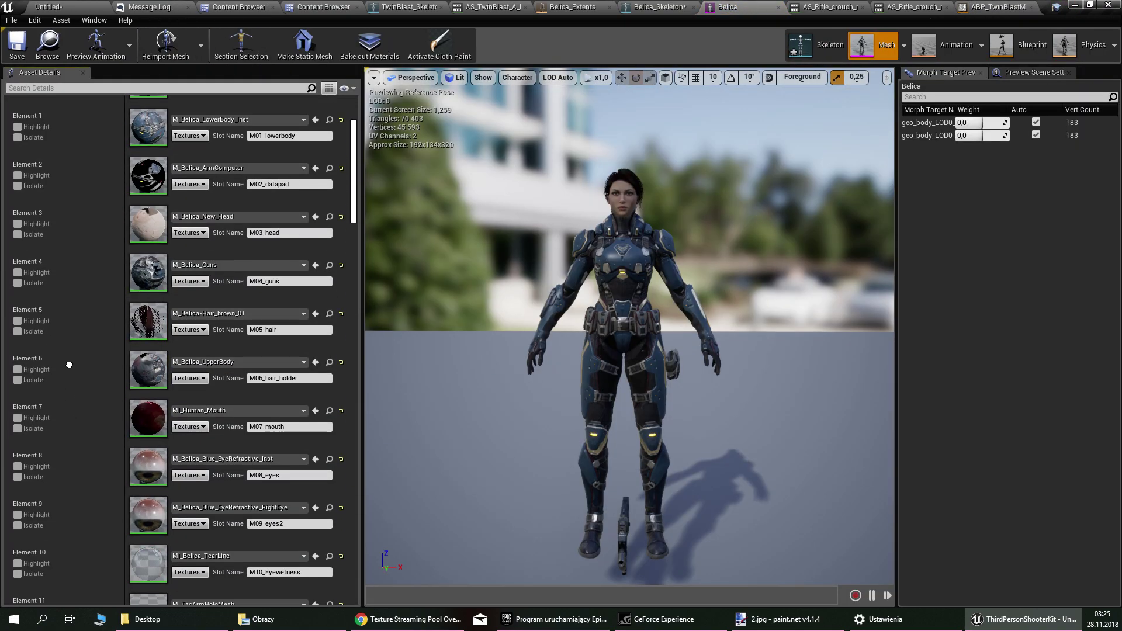
scroll(69, 365, down, 4)
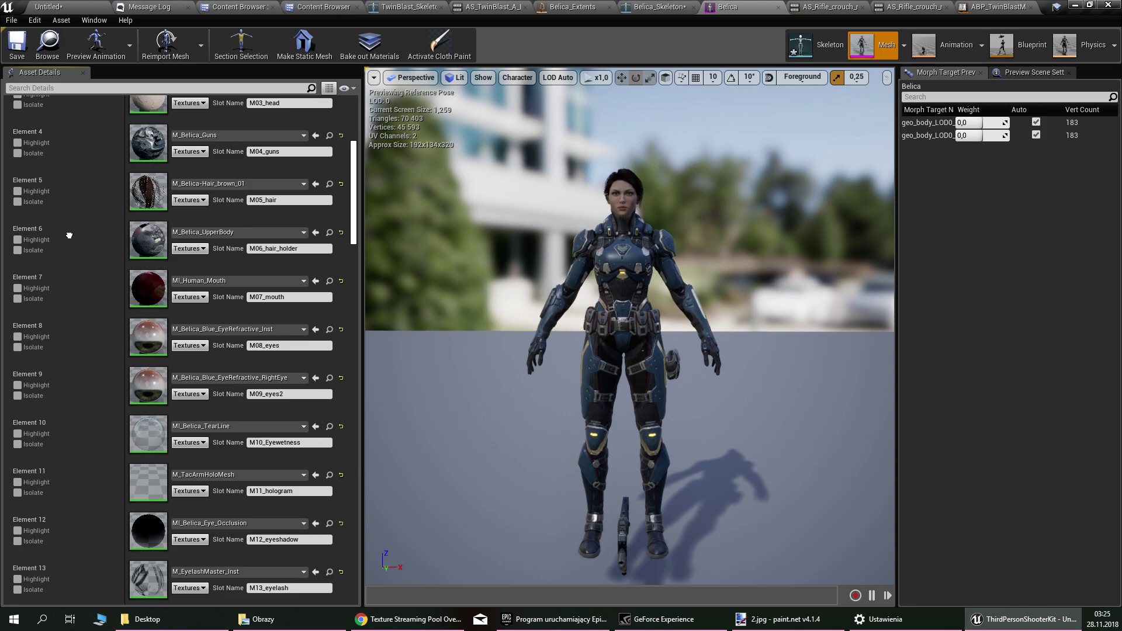
scroll(69, 235, down, 5)
scroll(69, 274, up, 6)
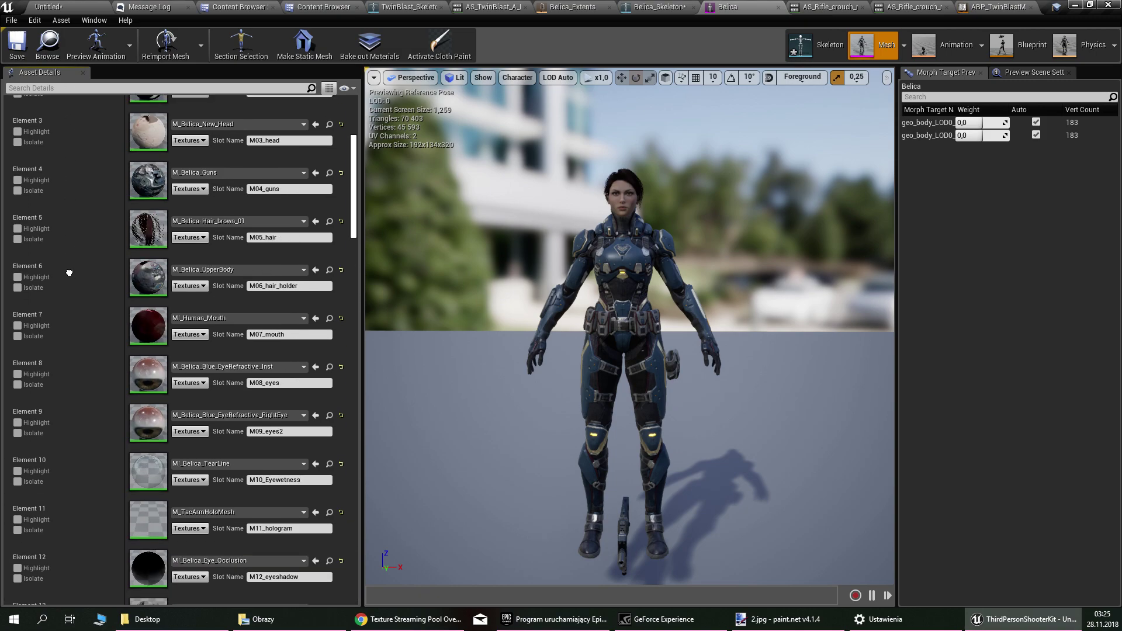
scroll(69, 272, up, 3)
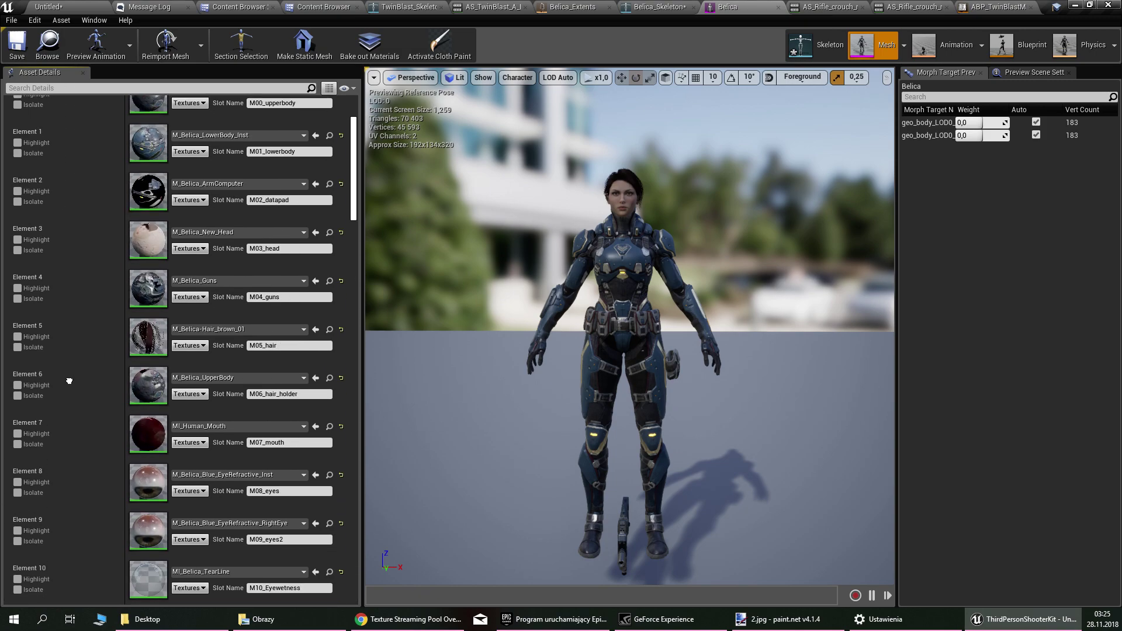
scroll(69, 381, up, 1)
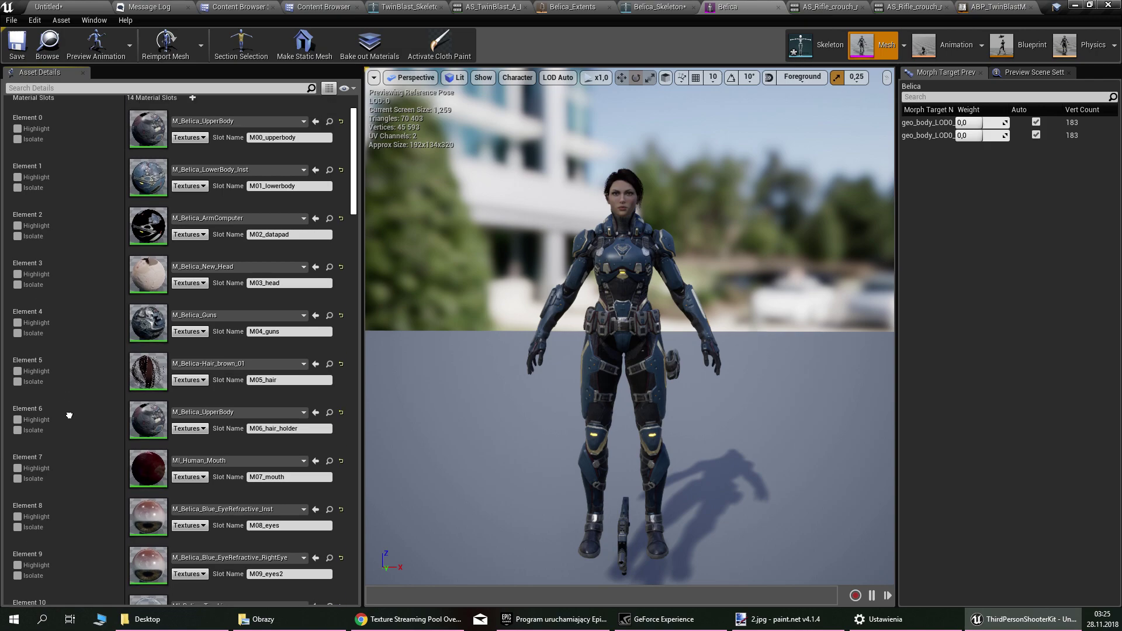
click(199, 319)
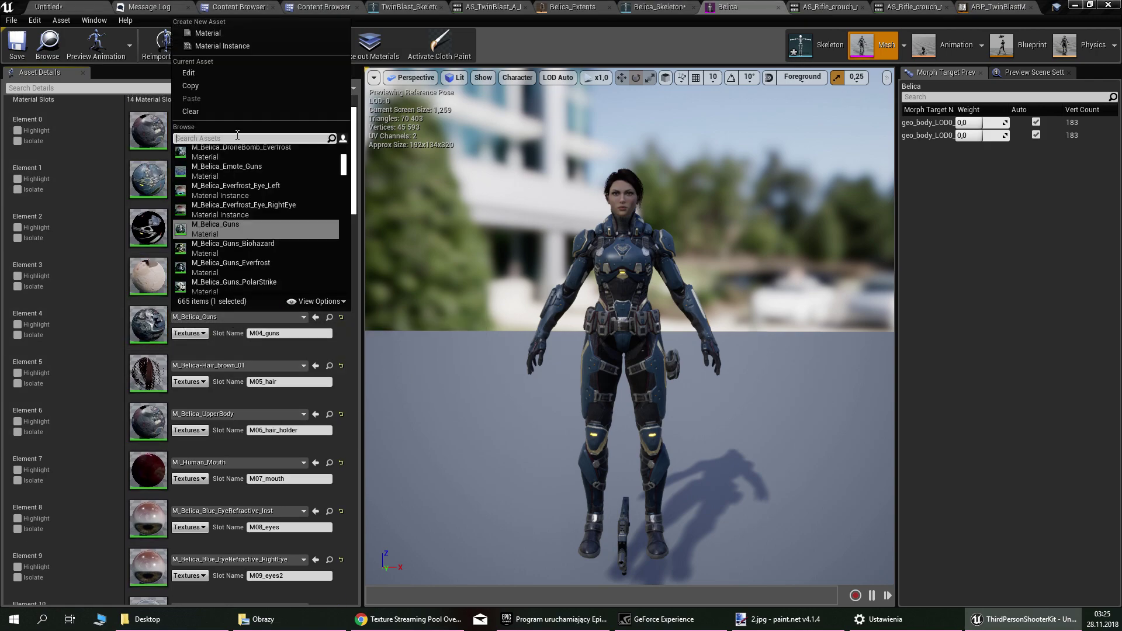
text(transpa)
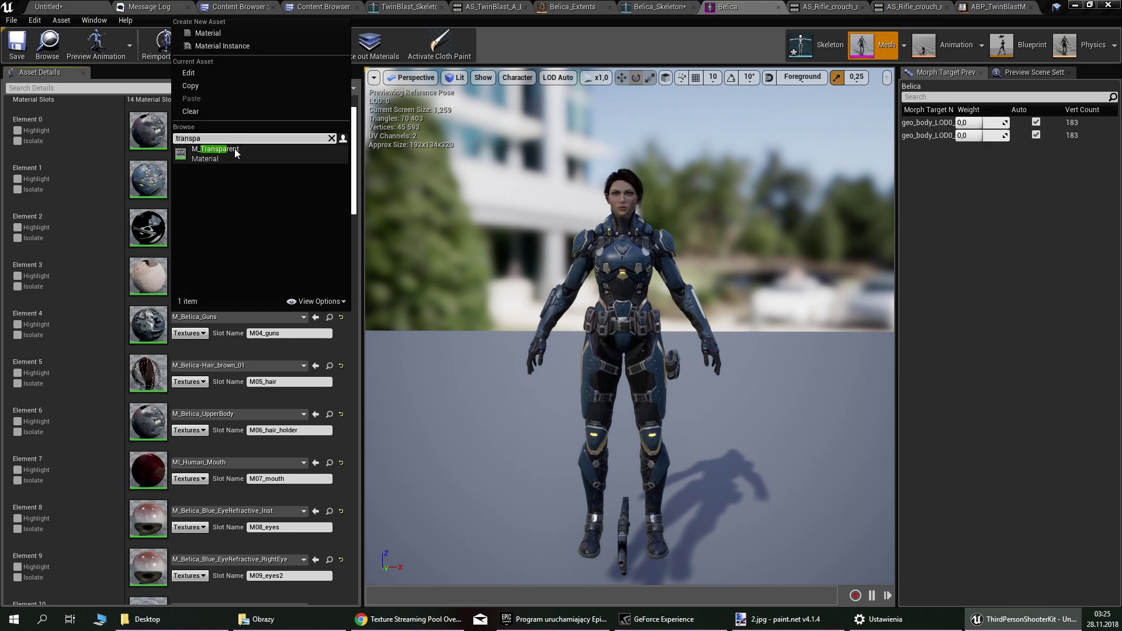
click(215, 153)
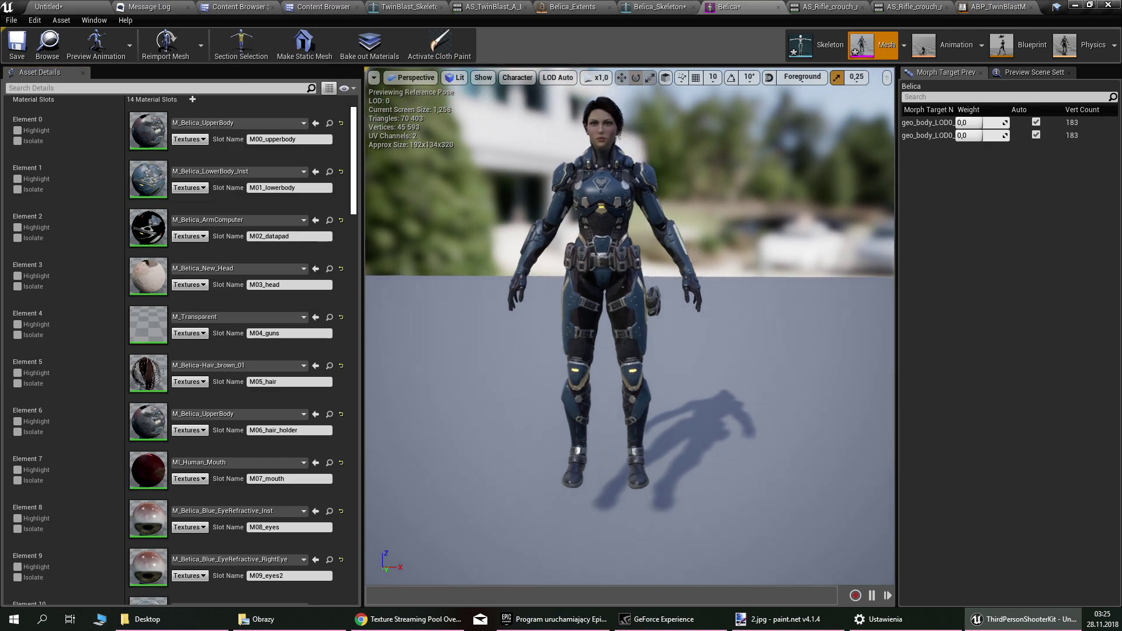
right_drag(472, 333, 488, 333)
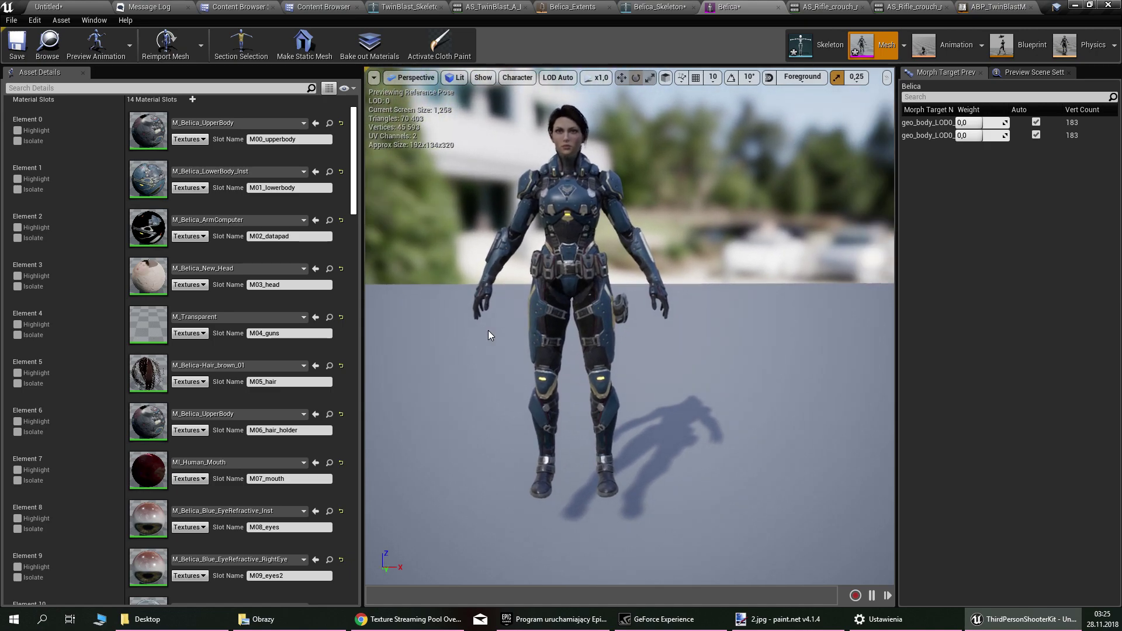
click(16, 40)
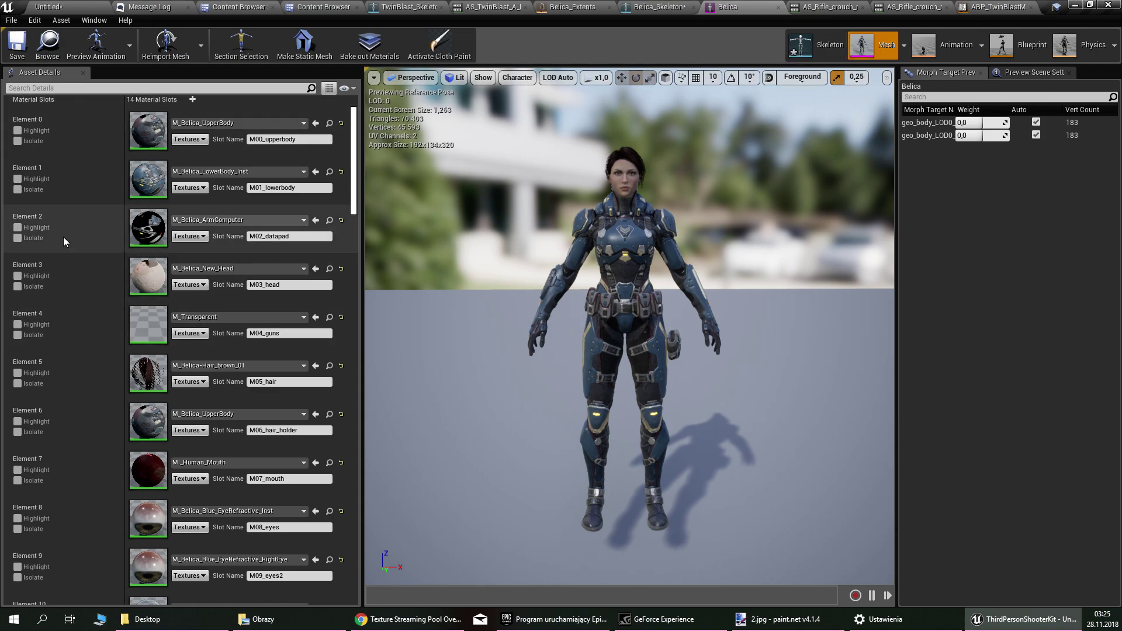
Step: Open the Belica_Extents physics asset assigned to the mesh to examine its bodies, and return to the Belica mesh
mouse_move(63, 240)
right_down()
mouse_move(61, 488)
mouse_move(41, 103)
mouse_move(57, 245)
right_up()
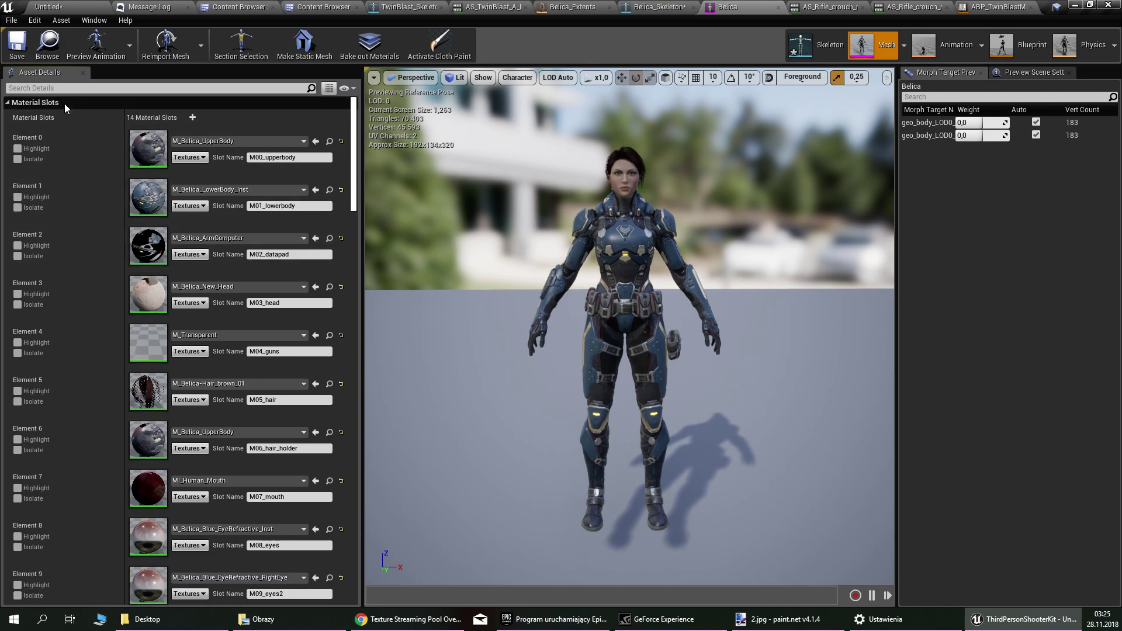
click(64, 103)
right_drag(67, 418, 69, 203)
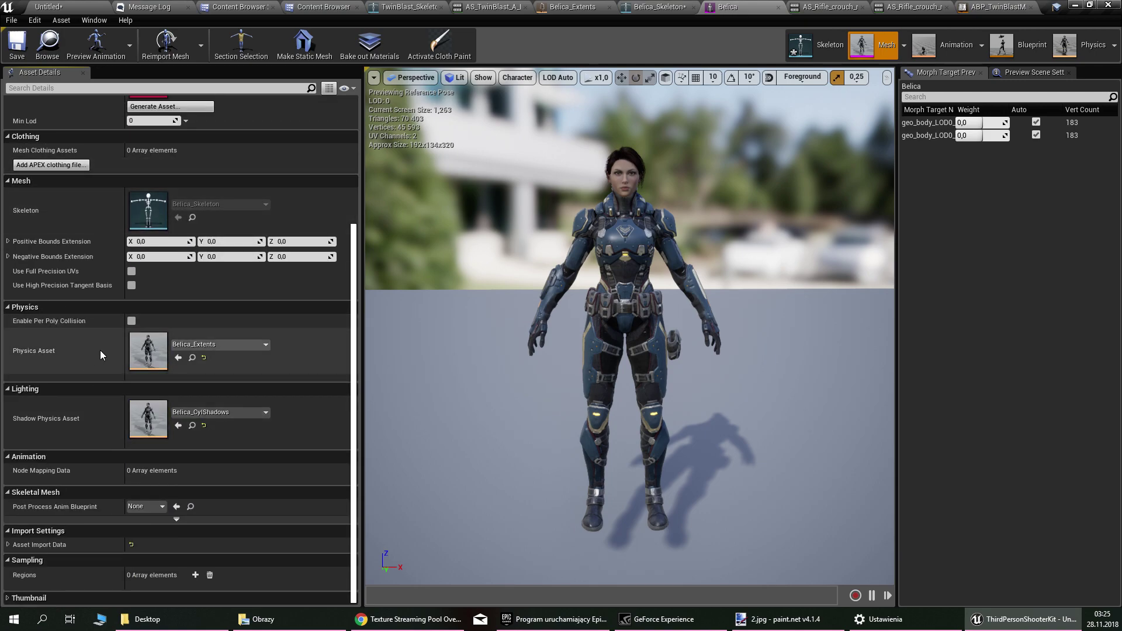
double_click(149, 344)
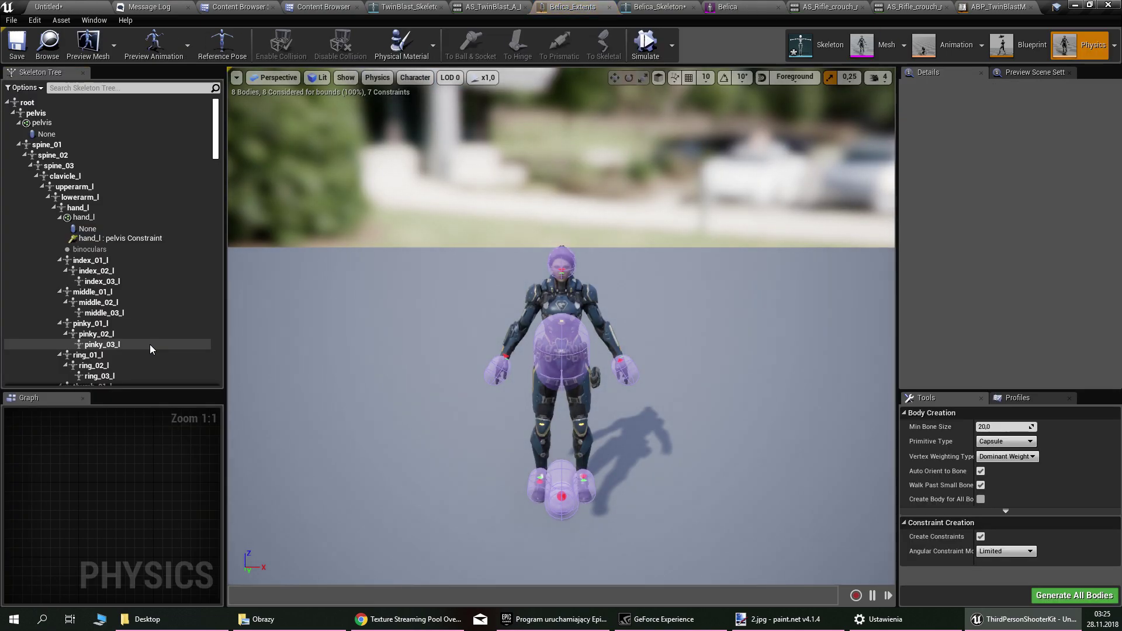
click(738, 8)
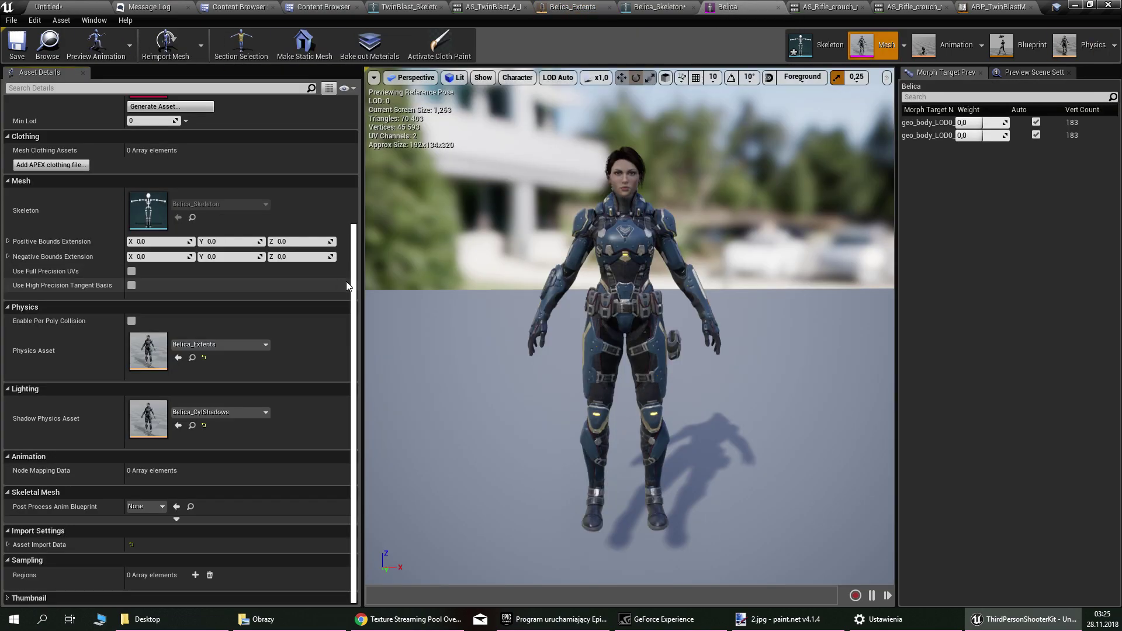
Step: Locate the mesh in the Belica Meshes folder, open Belica_Skeleton from there, and return to the Belica mesh
click(48, 39)
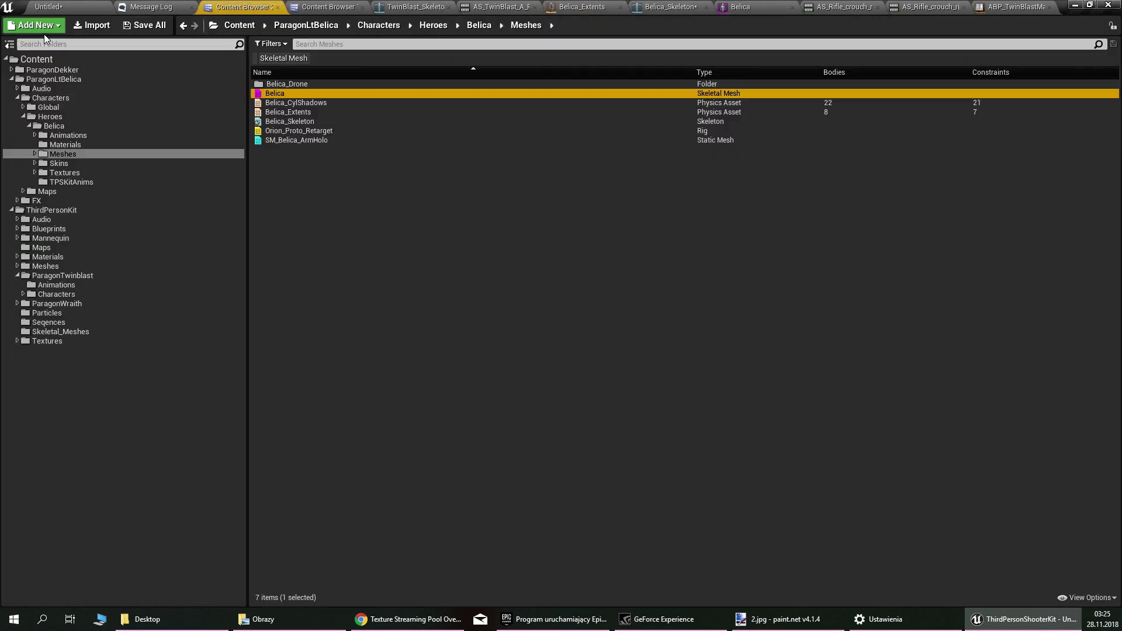
click(311, 120)
double_click(311, 121)
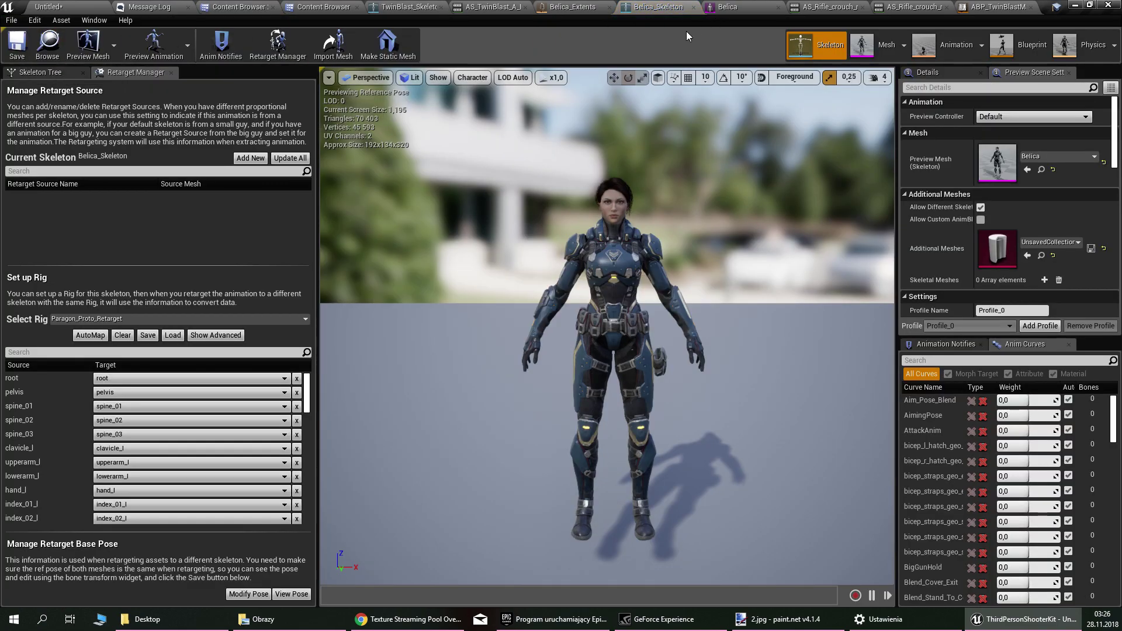
click(734, 8)
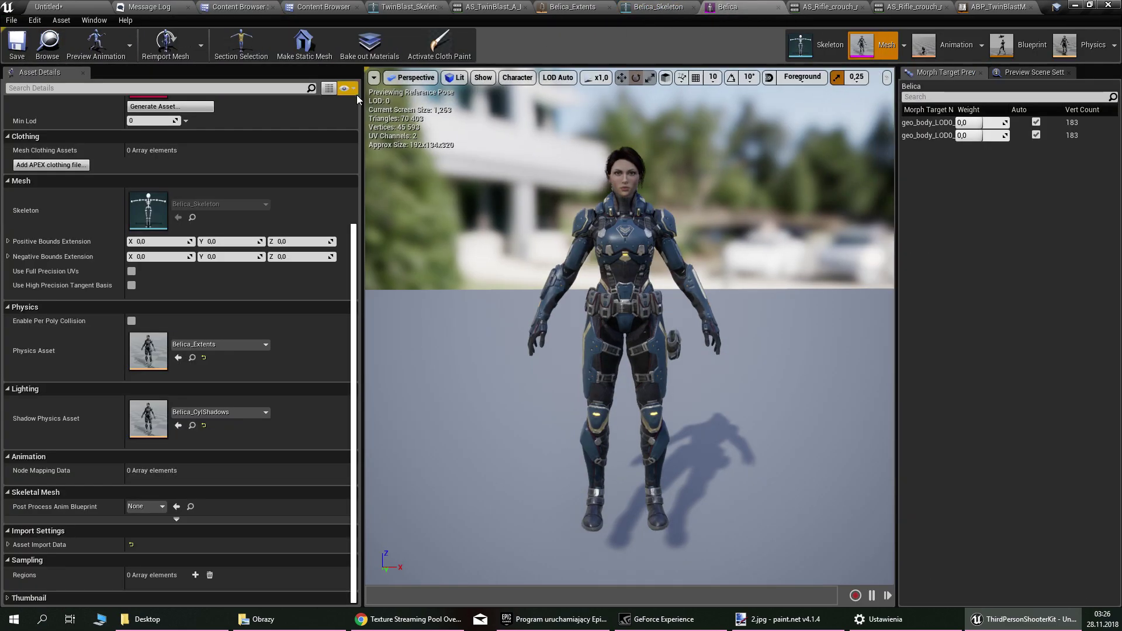
Step: Create a new physics asset from the Belica skeletal mesh in the Meshes folder and assign it to the mesh
click(48, 39)
right_click(323, 94)
mouse_move(409, 109)
mouse_move(496, 120)
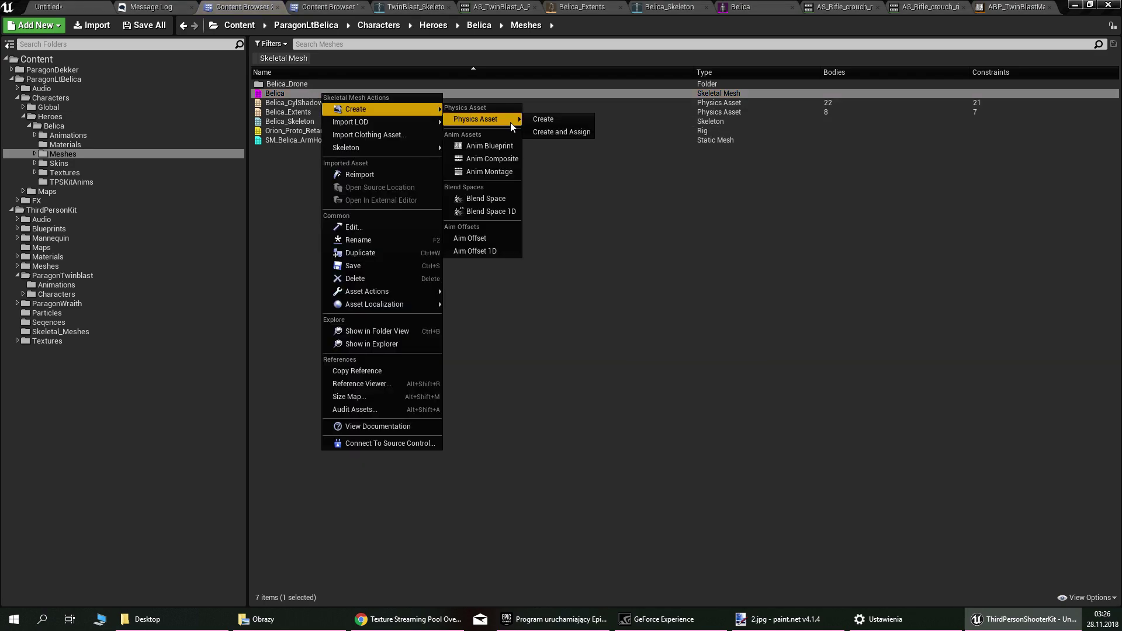
click(563, 132)
click(604, 417)
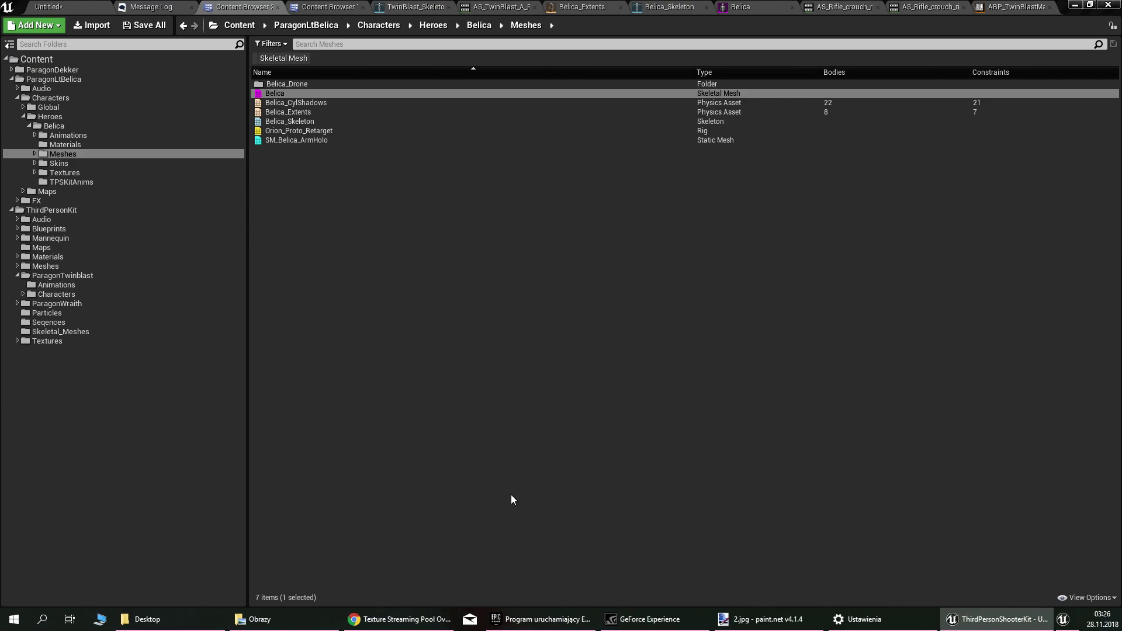
Step: Delete the weapon : hand_r constraint, the weapon body and the remaining gun body between the feet from the new physics asset
right_drag(498, 392, 566, 484)
middle_drag(566, 443, 559, 507)
click(583, 448)
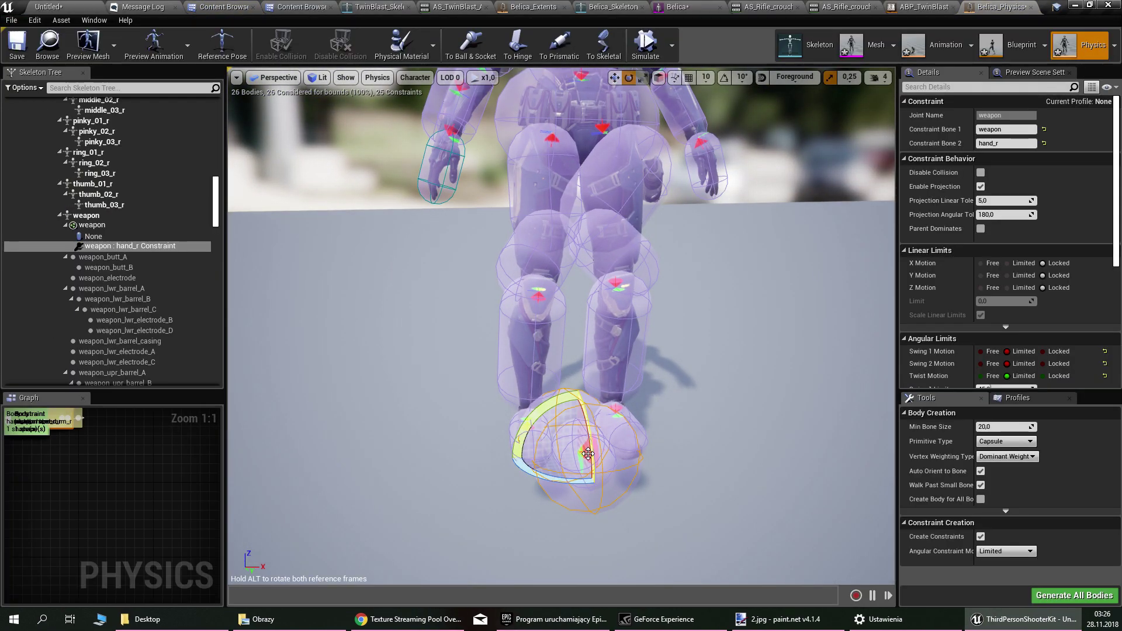
key(Delete)
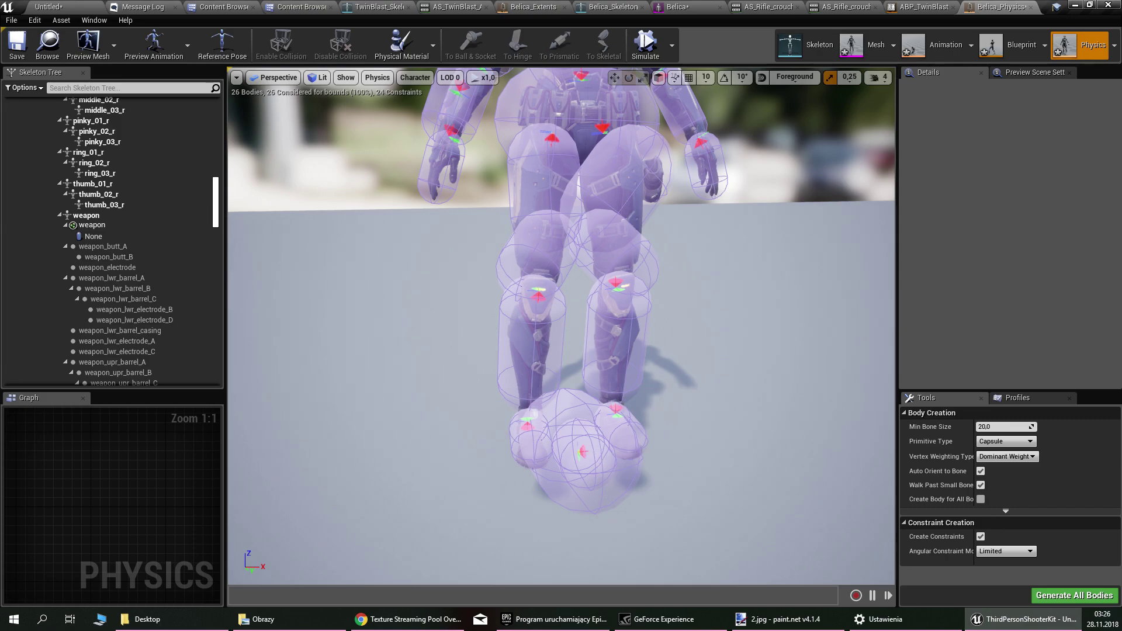
click(585, 445)
key(Delete)
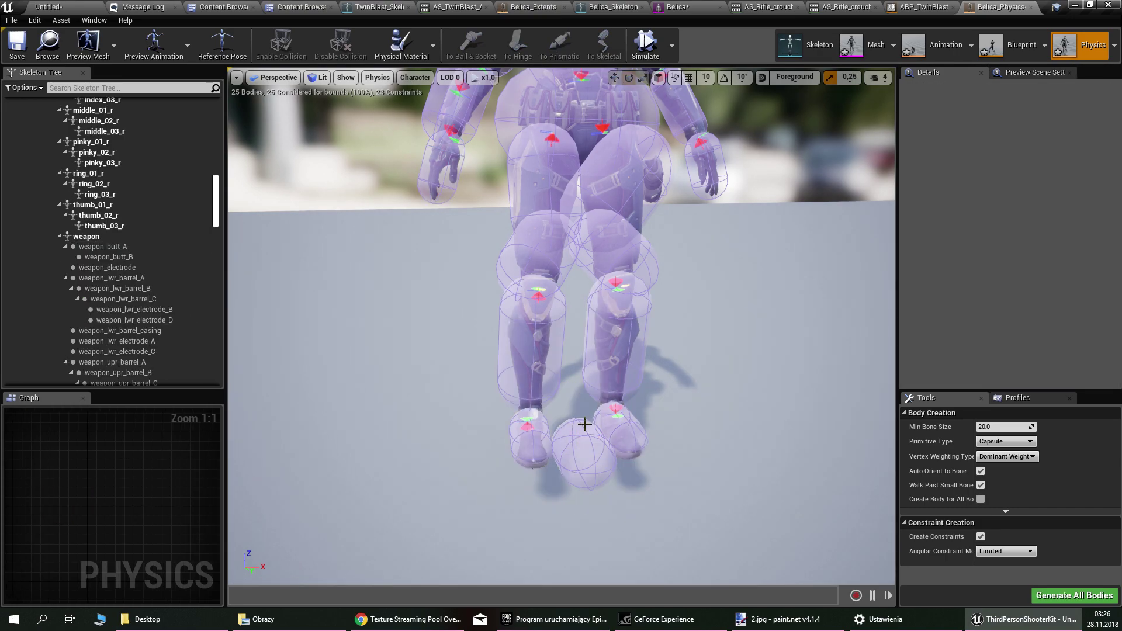
click(583, 441)
key(Delete)
right_drag(591, 437, 611, 485)
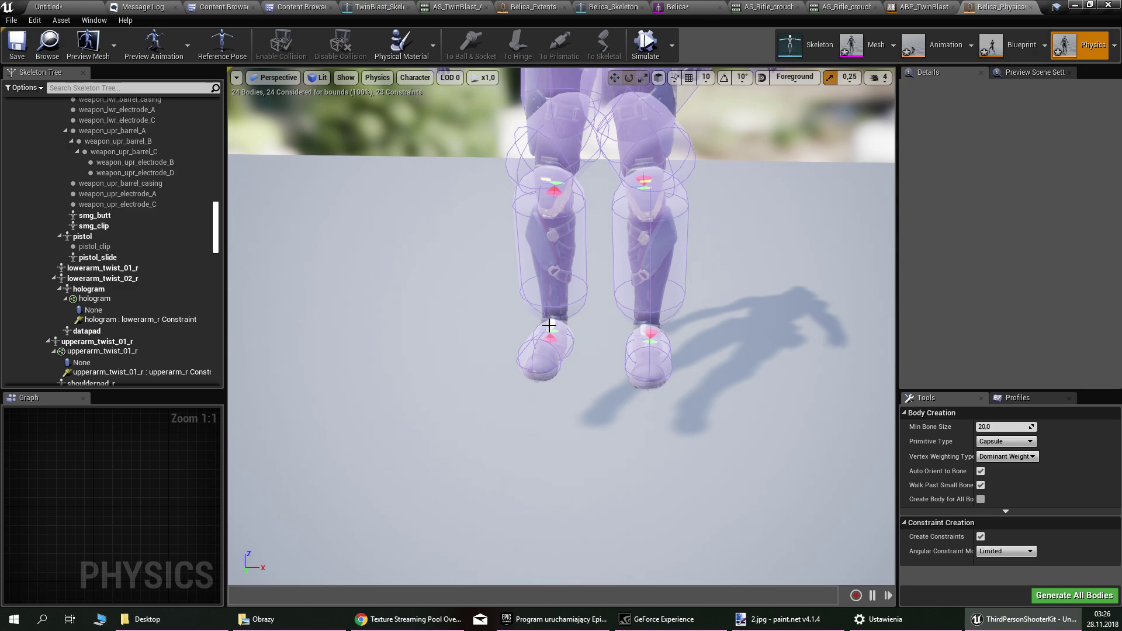
mouse_move(567, 348)
right_down()
mouse_move(570, 310)
mouse_move(520, 274)
mouse_move(561, 353)
right_up()
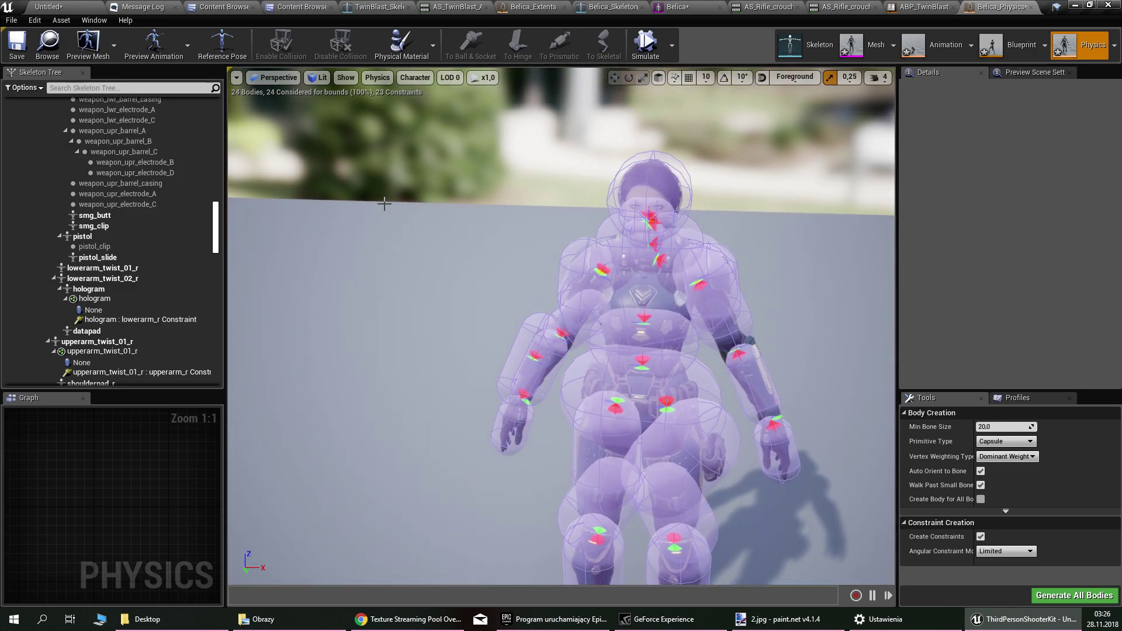
drag(433, 243, 355, 274)
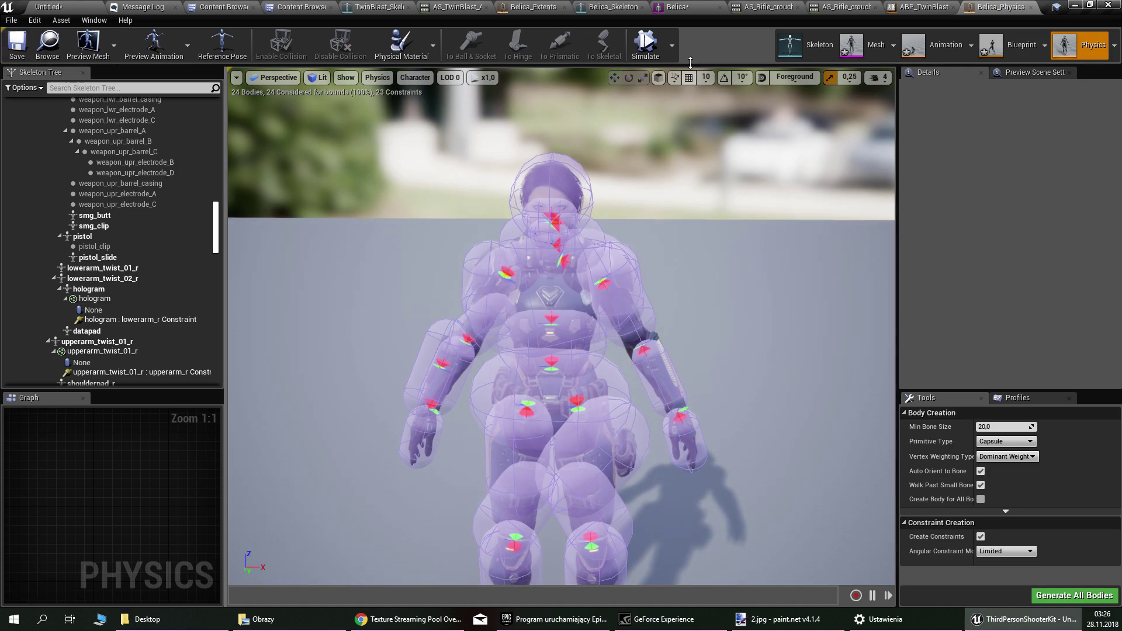
Step: Return to the Belica mesh and save it with Belica_Physics as its physics asset
click(688, 7)
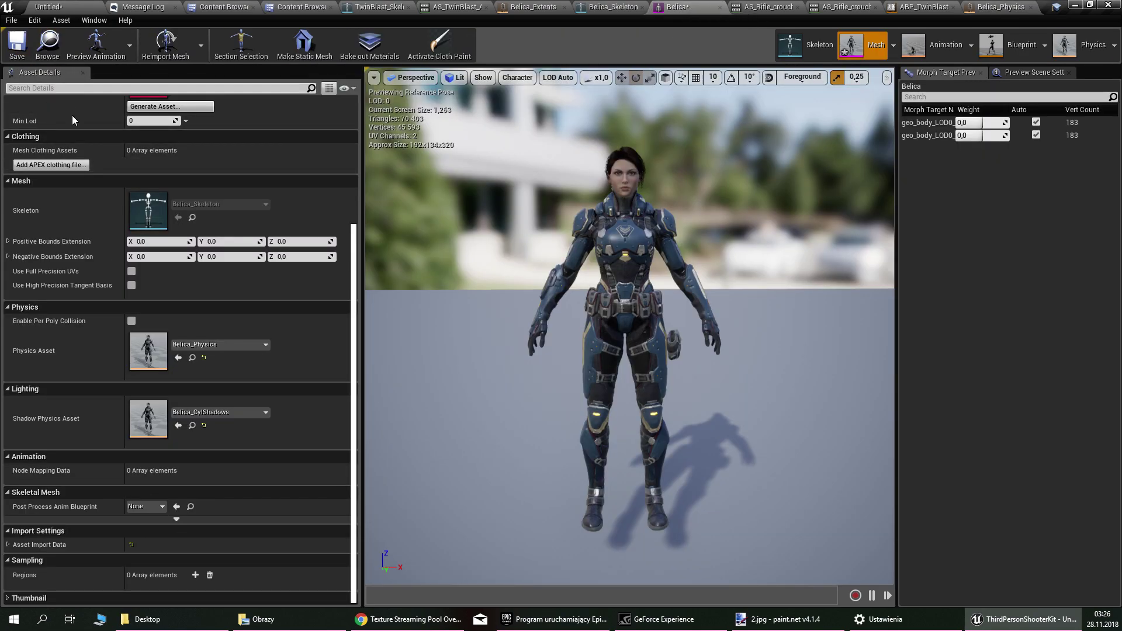
click(16, 42)
drag(515, 336, 513, 330)
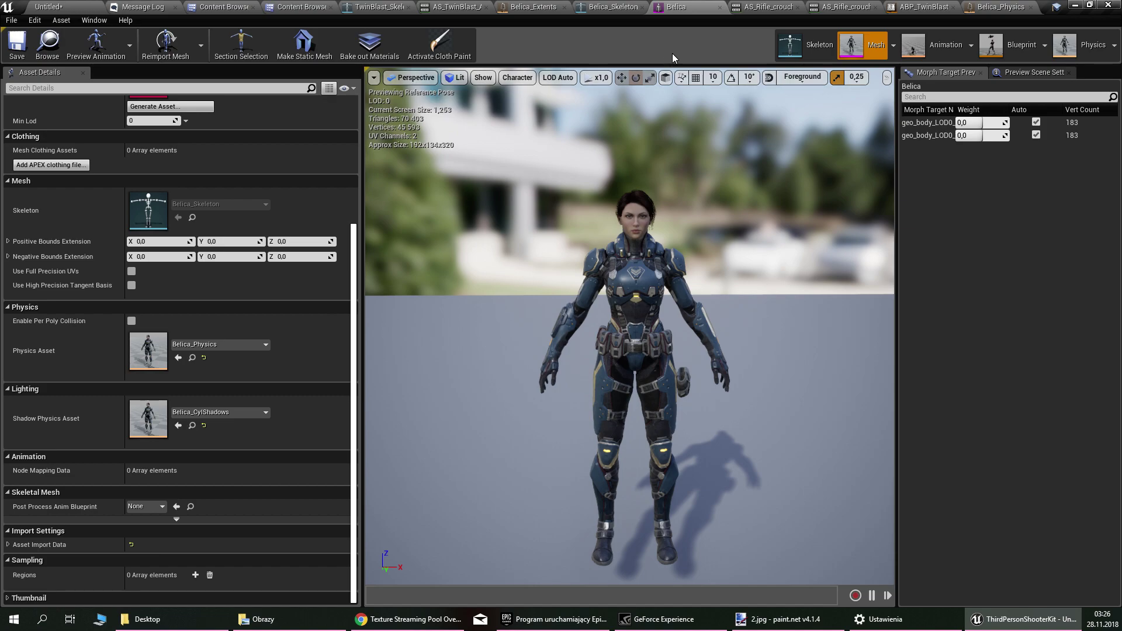
Step: Open TwinBlast_Skeleton and bring up its skeleton tree to look through the arm and weapon bones
click(455, 7)
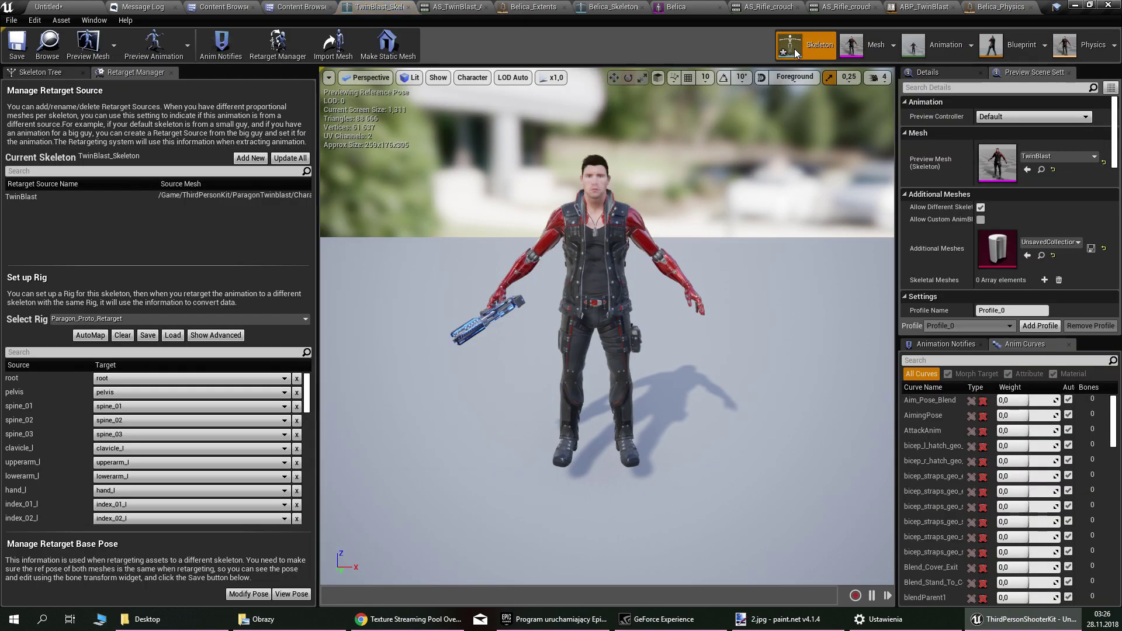
scroll(488, 269, up, 5)
mouse_move(540, 264)
middle_down()
mouse_move(491, 263)
mouse_move(496, 187)
mouse_move(540, 264)
middle_up()
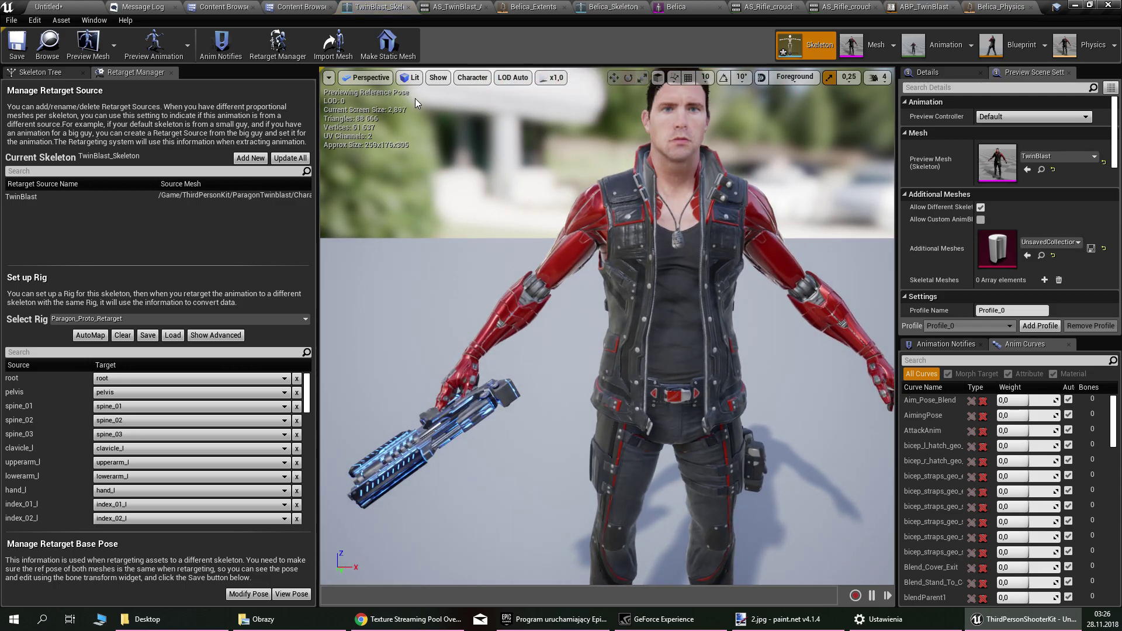
click(56, 75)
scroll(168, 222, down, 5)
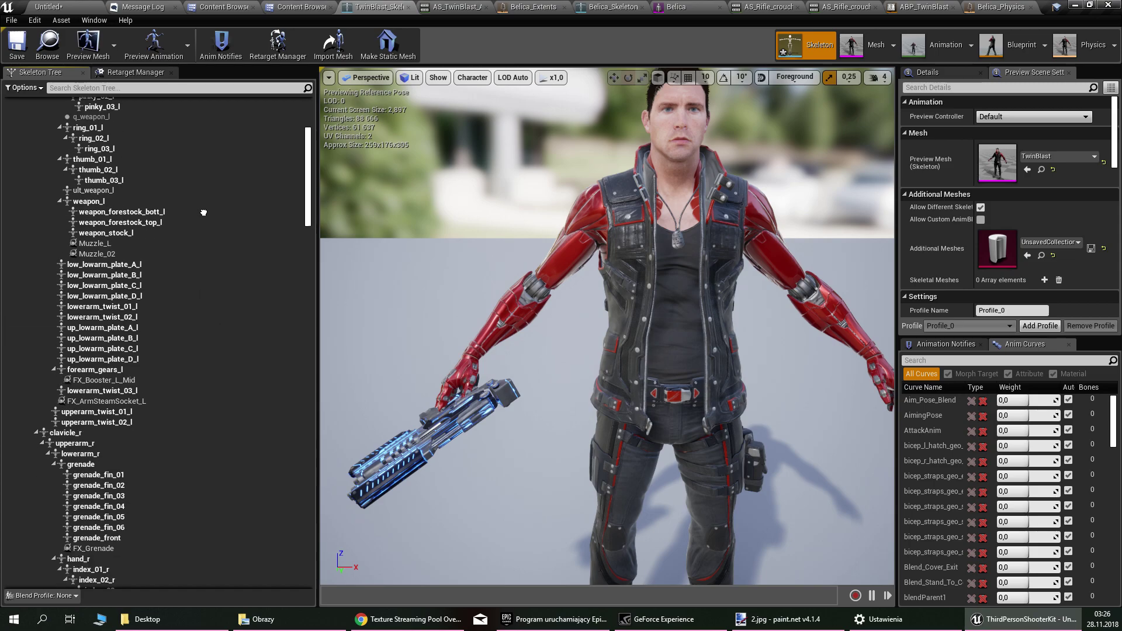
Step: Find the sockets in the TwinBlast skeleton tree and copy PistolSocket, ShotgunSocket and AssaultRifleSocket together
click(156, 86)
text(socket)
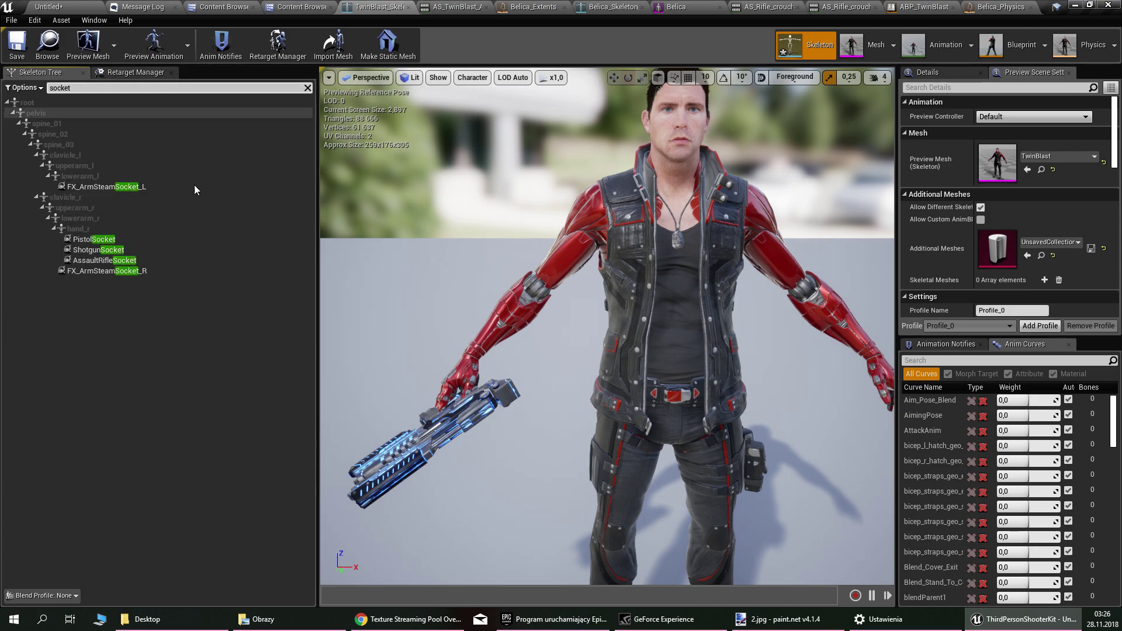
click(190, 238)
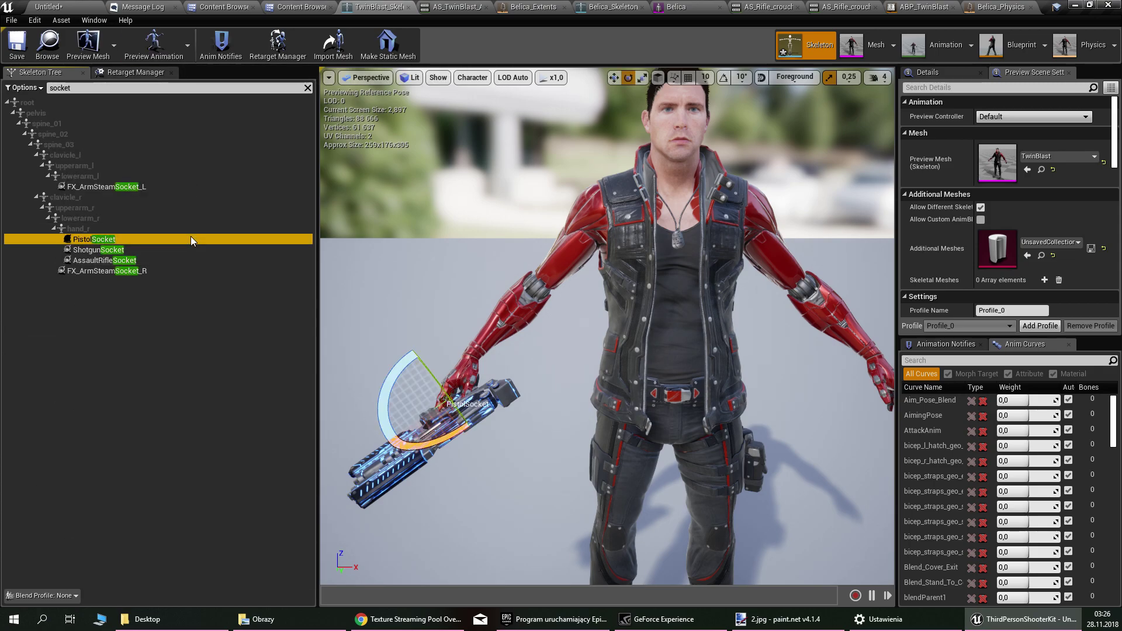
ctrl+click(188, 248)
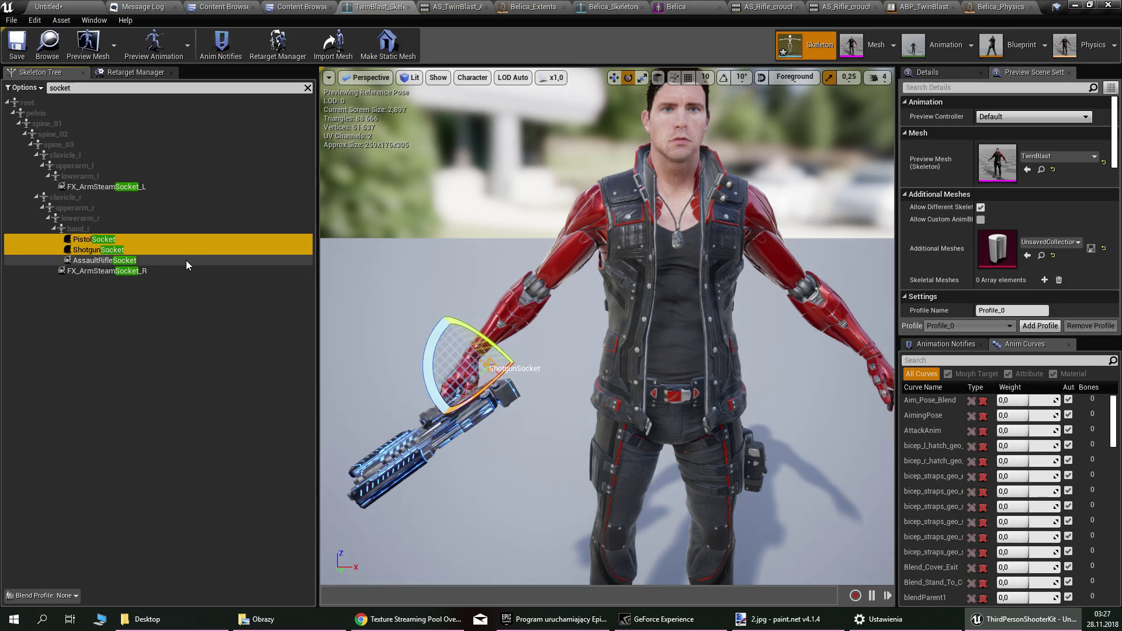
ctrl+click(186, 260)
right_drag(374, 245, 404, 230)
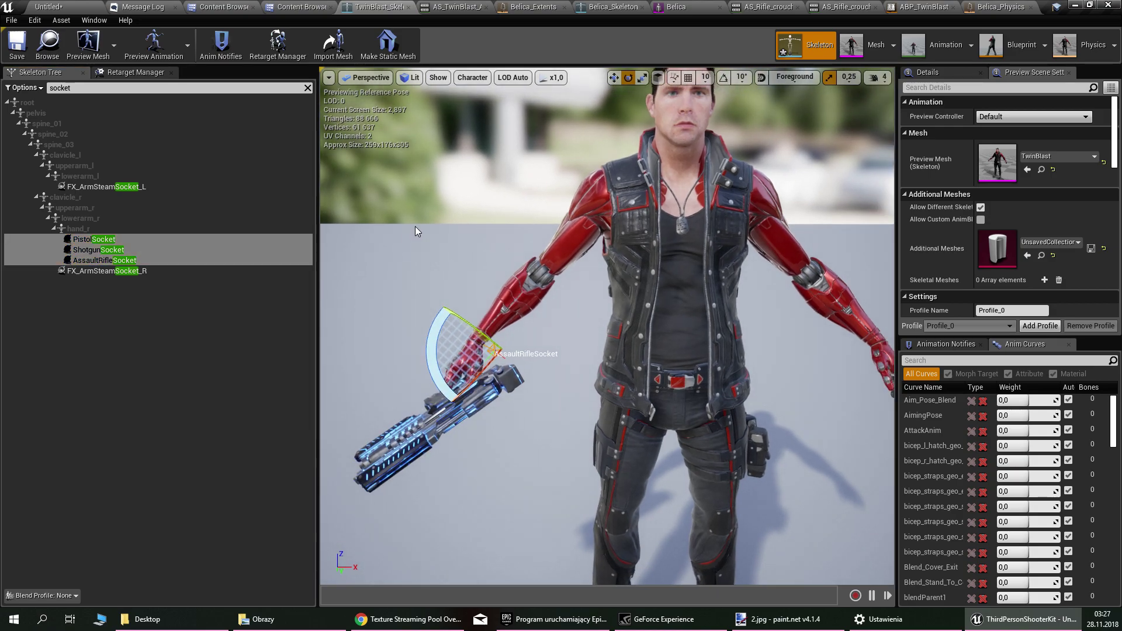
click(948, 72)
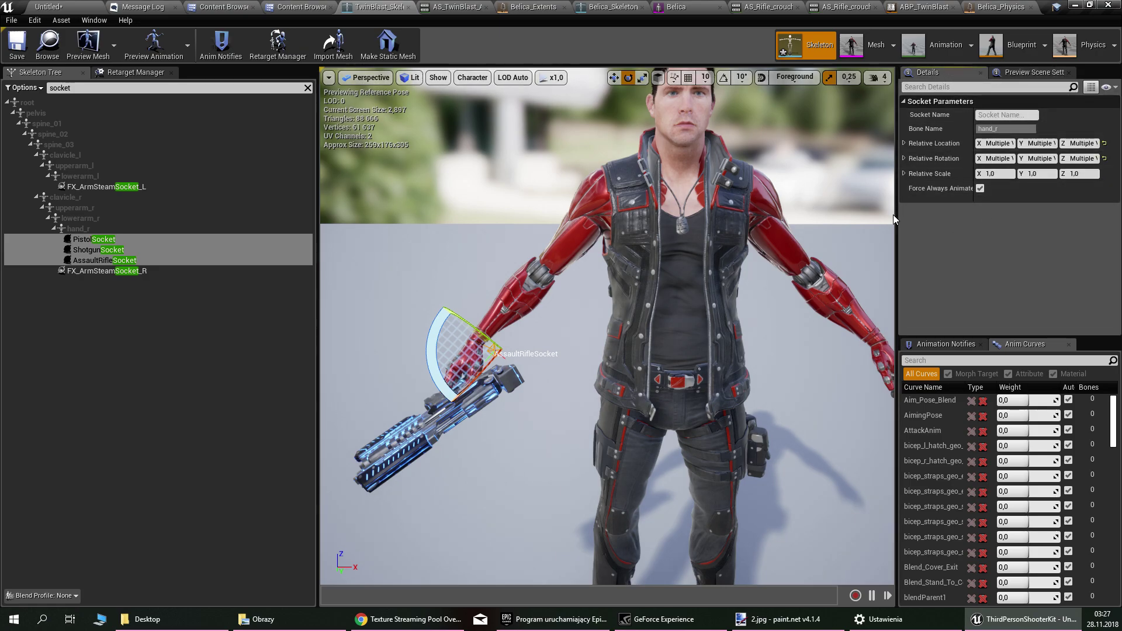
drag(895, 222, 845, 225)
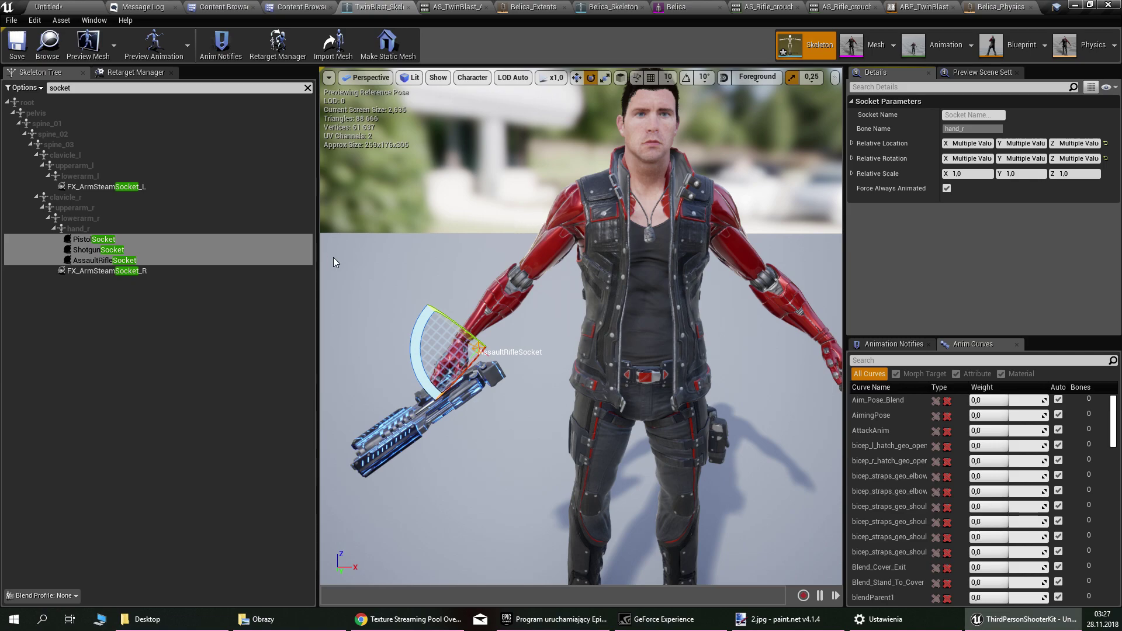
middle_drag(412, 262, 369, 229)
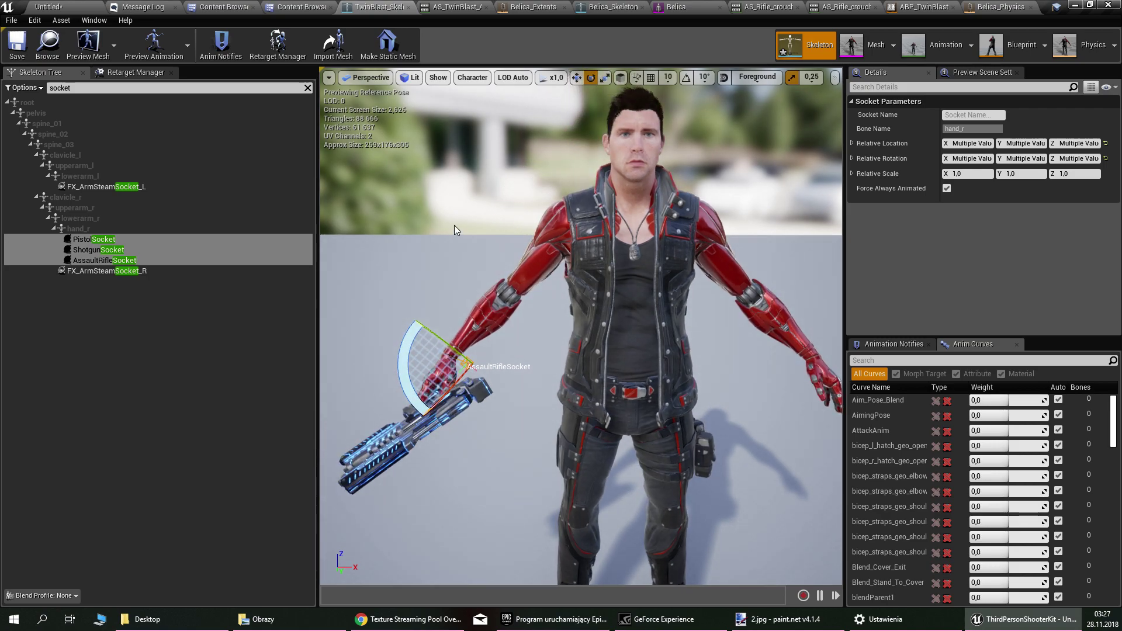
right_click(181, 243)
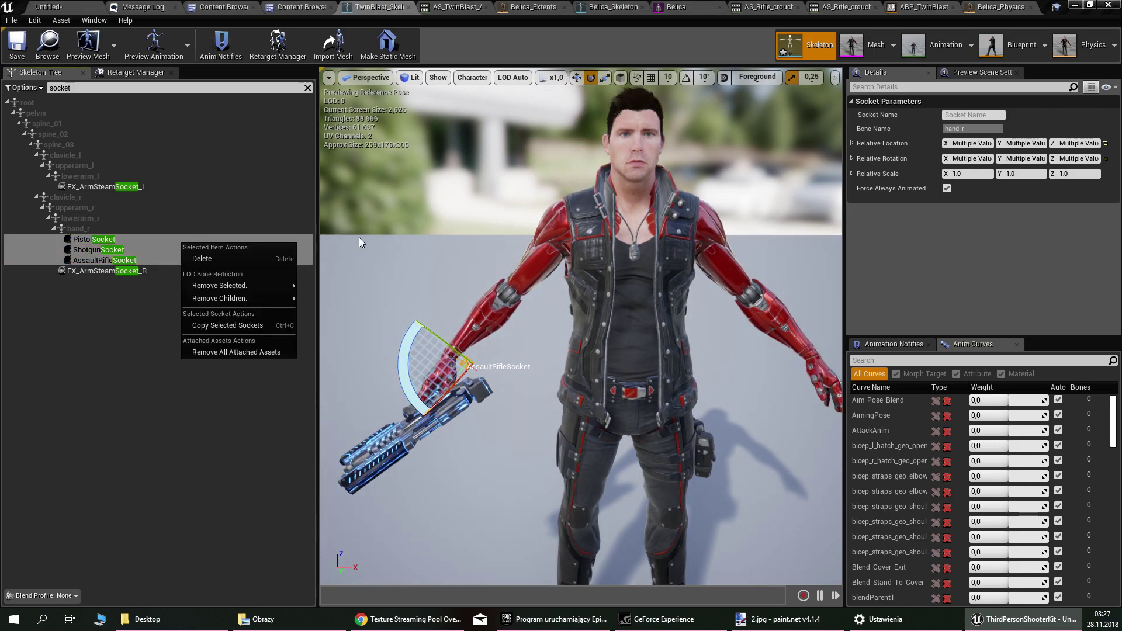
click(268, 324)
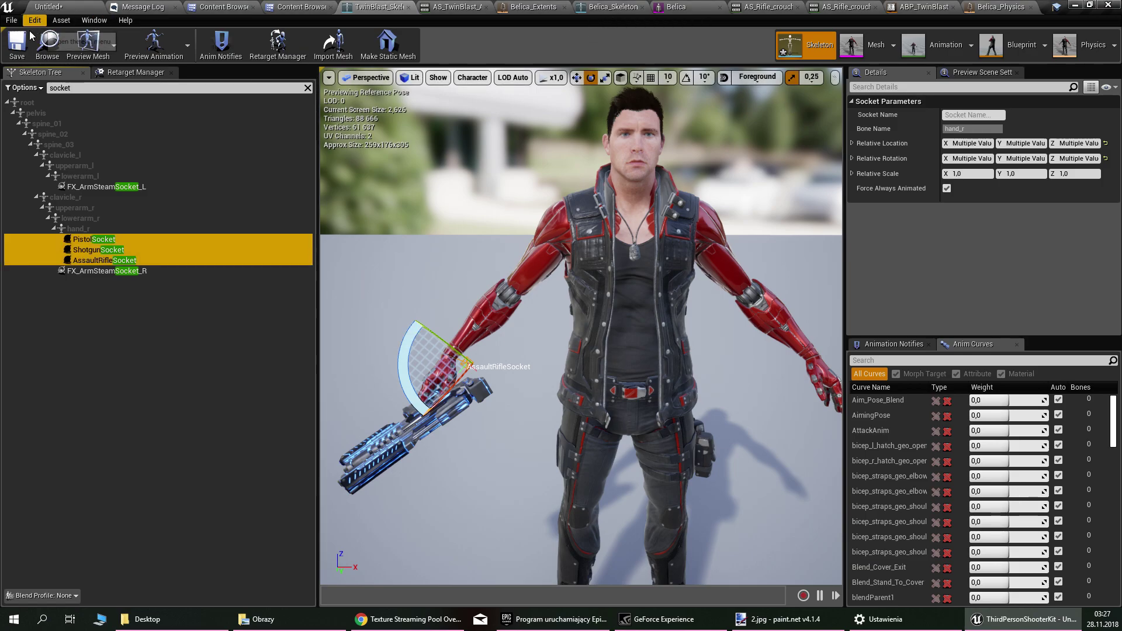
Step: Open Belica_Skeleton's skeleton tree, find the hand_r bone and paste the copied weapon sockets onto it
click(611, 7)
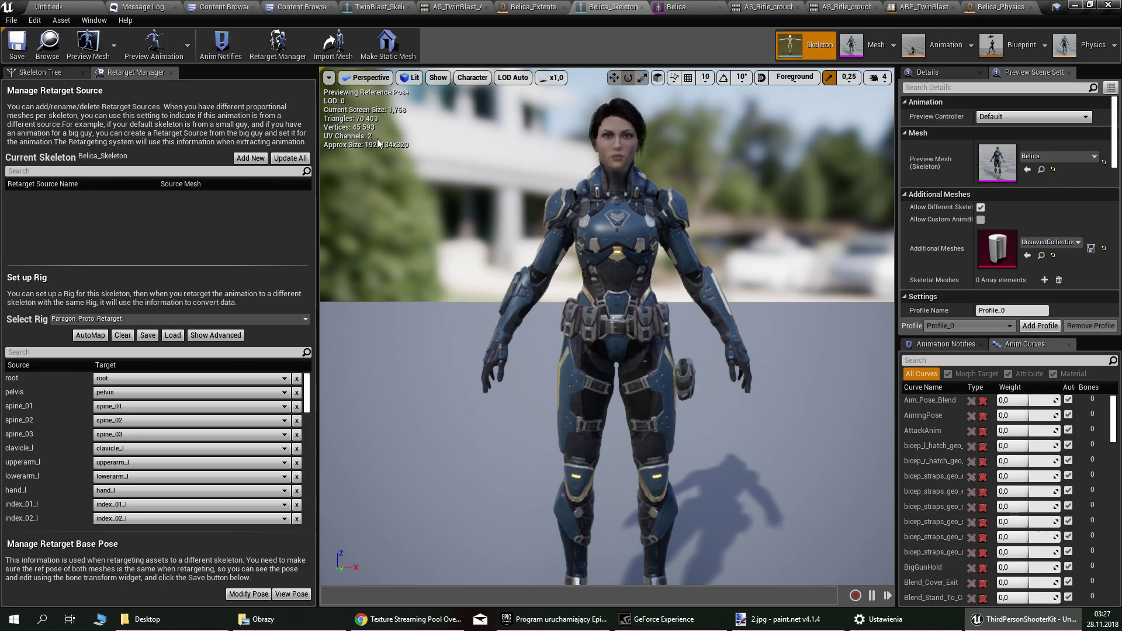
click(39, 72)
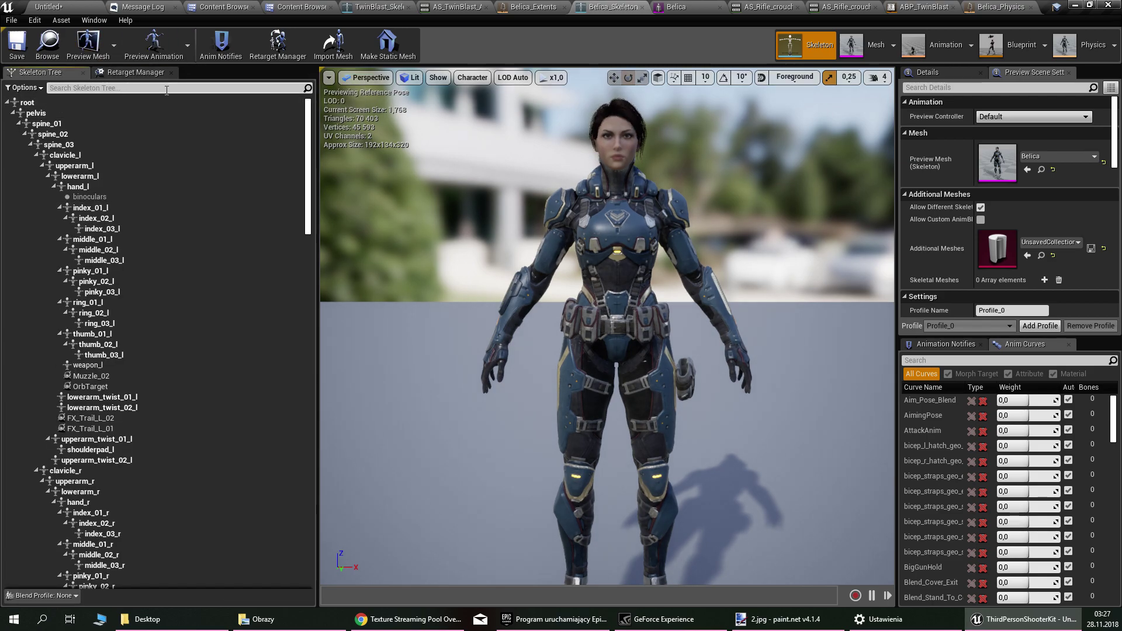
text(hand)
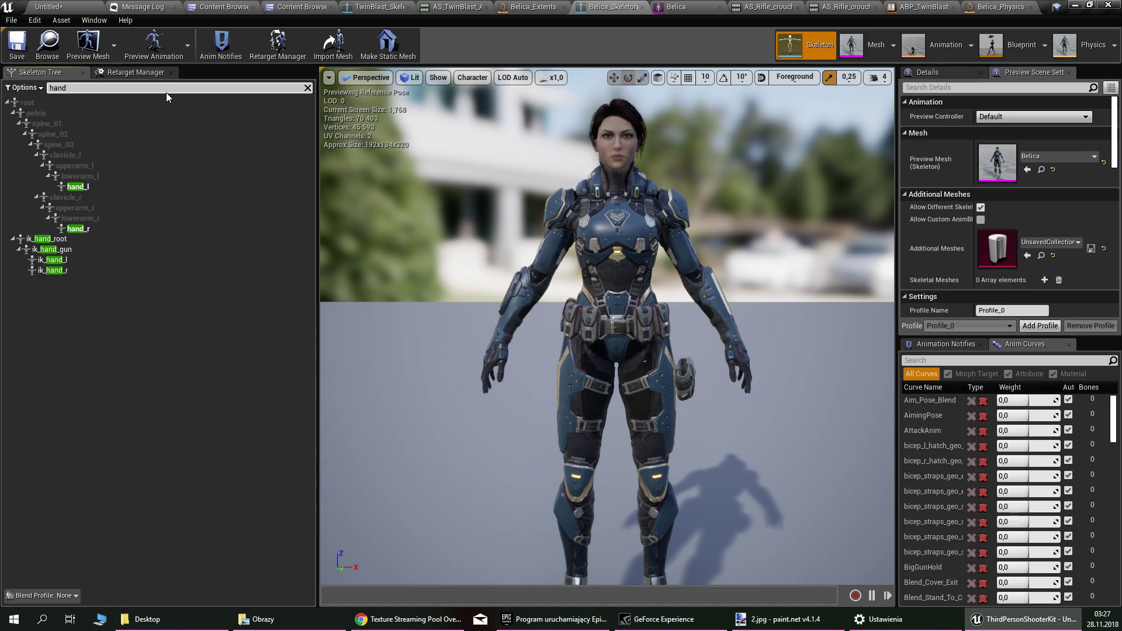
right_click(110, 230)
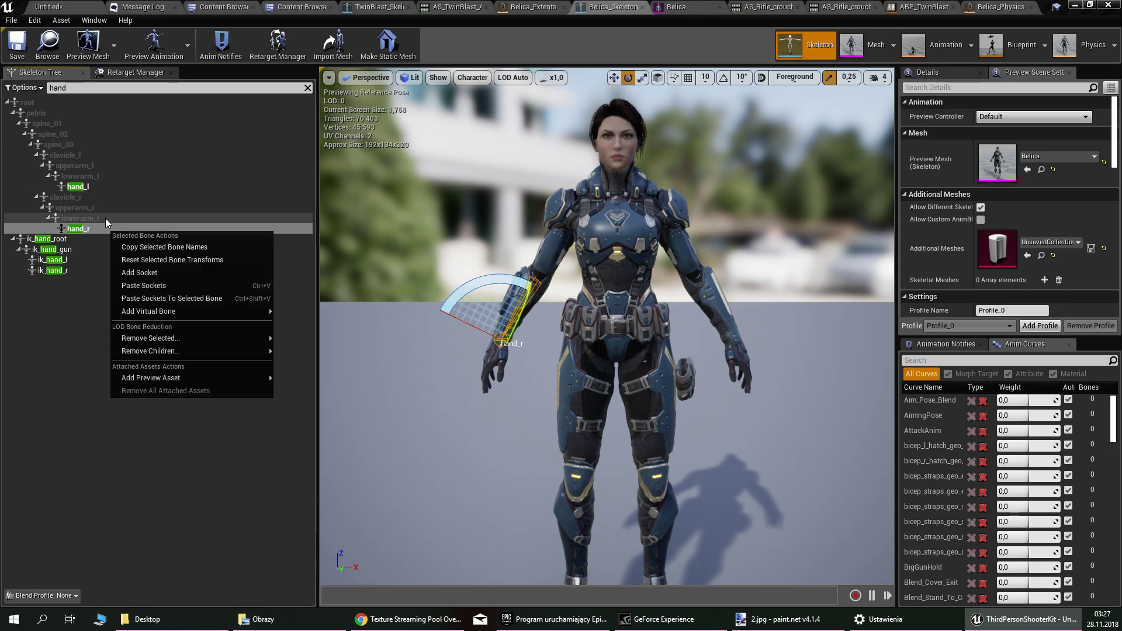
click(216, 300)
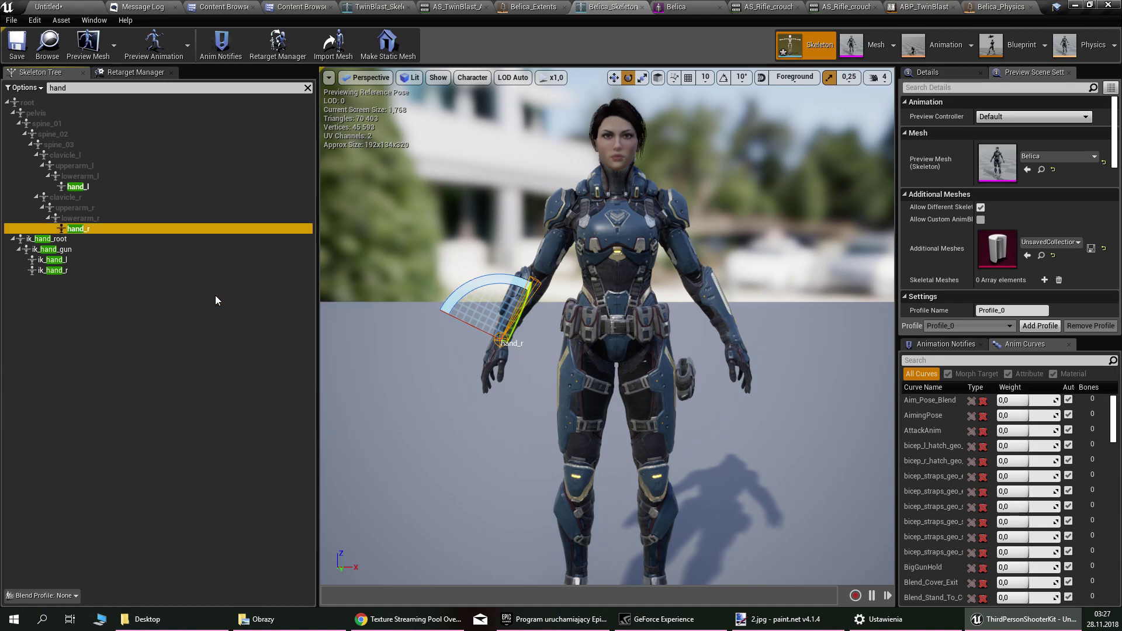
Step: Filter Belica's skeleton tree by "so", go through the pasted weapon sockets under hand_r and save the skeleton
click(153, 87)
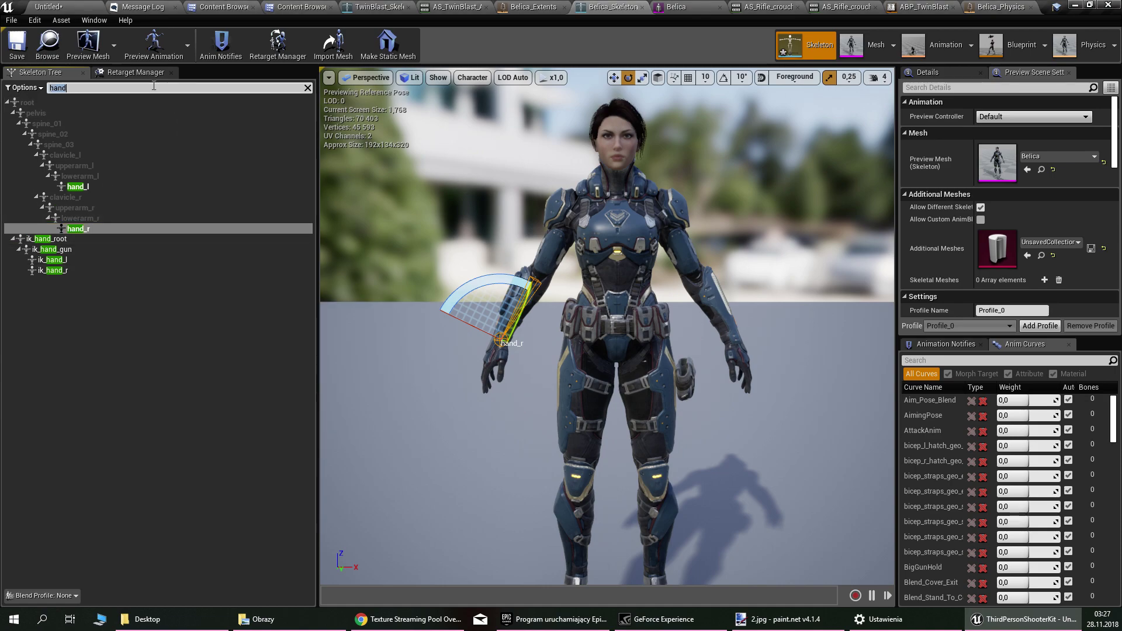
text(so)
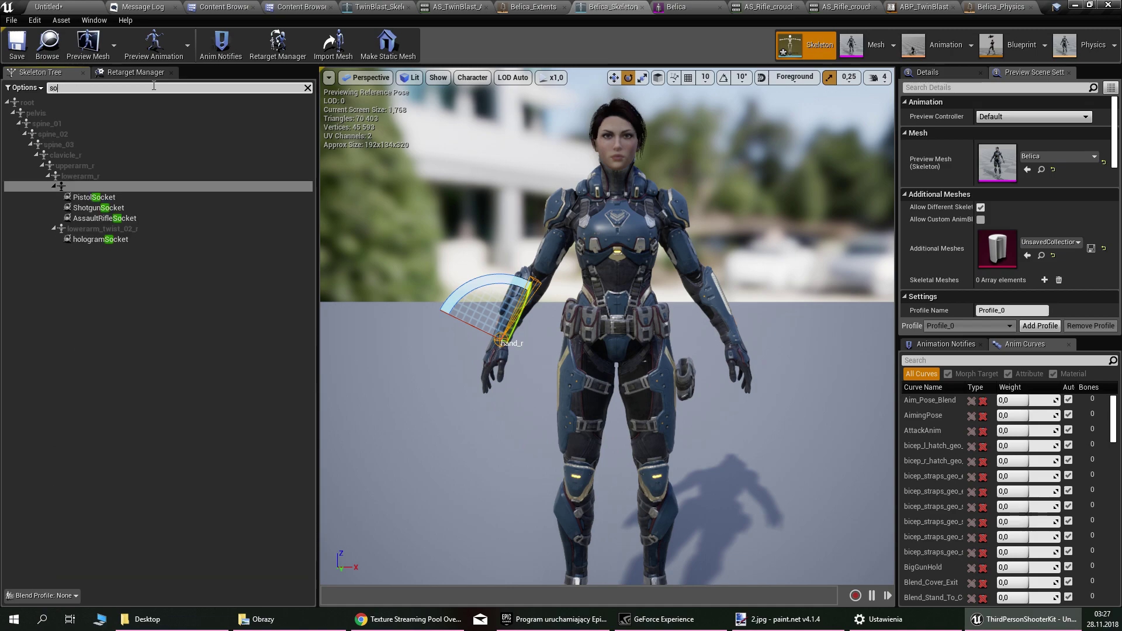
click(141, 193)
key(Down)
key(Down)
key(Down)
click(141, 194)
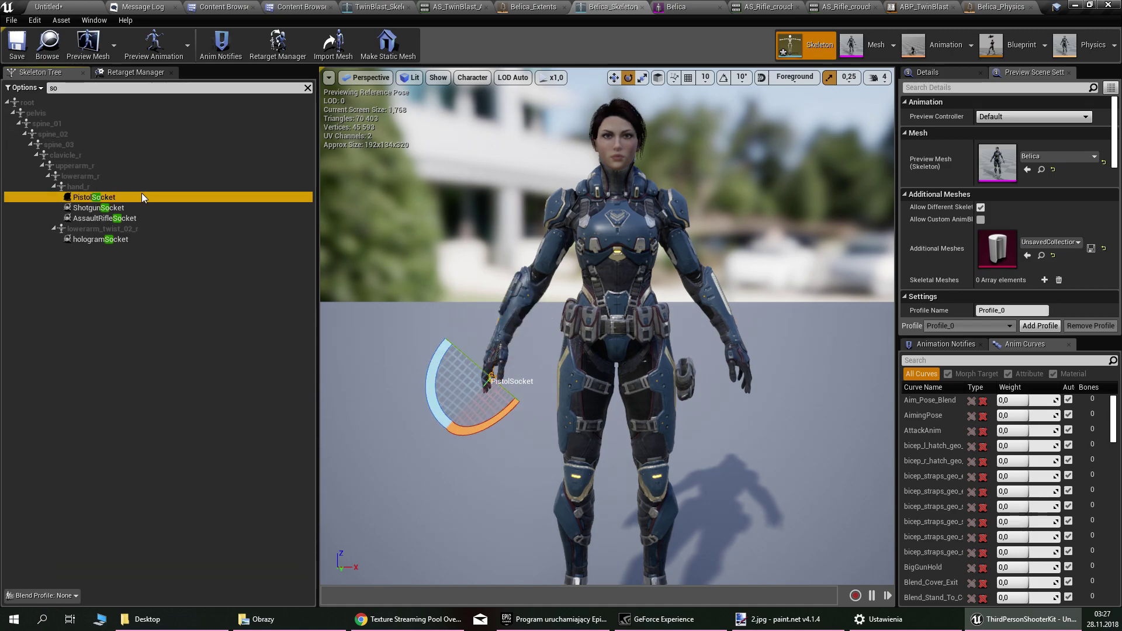
key(Down)
key(Down)
key(Up)
key(Up)
click(17, 44)
Step: Compare the placement of ShotgunSocket, AssaultRifleSocket and PistolSocket around Belica's right hand
click(145, 209)
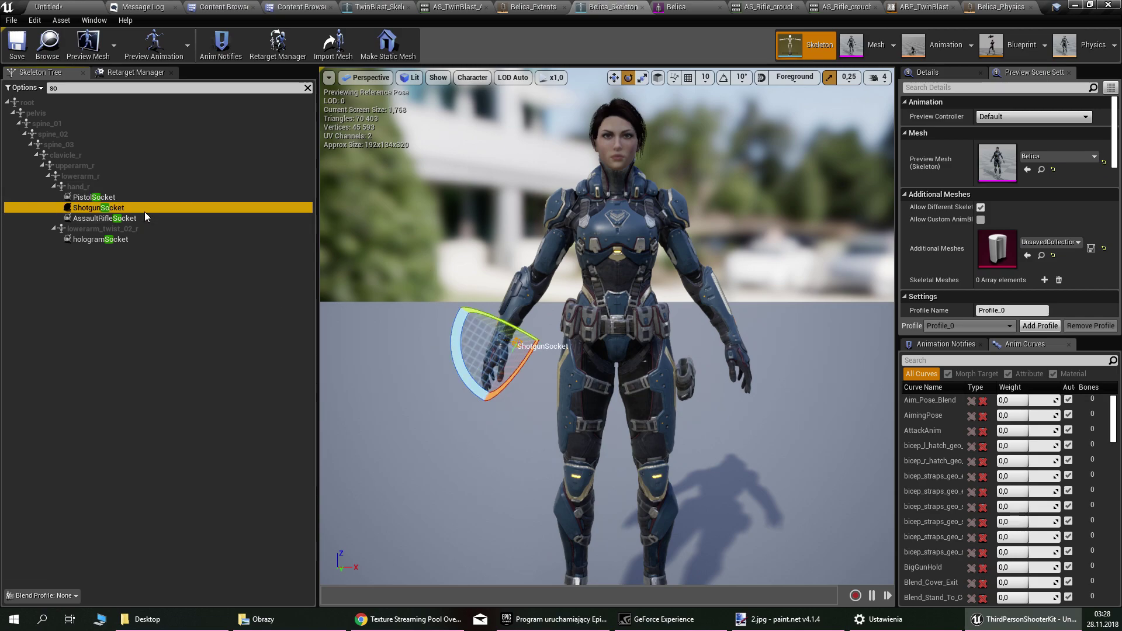
click(142, 216)
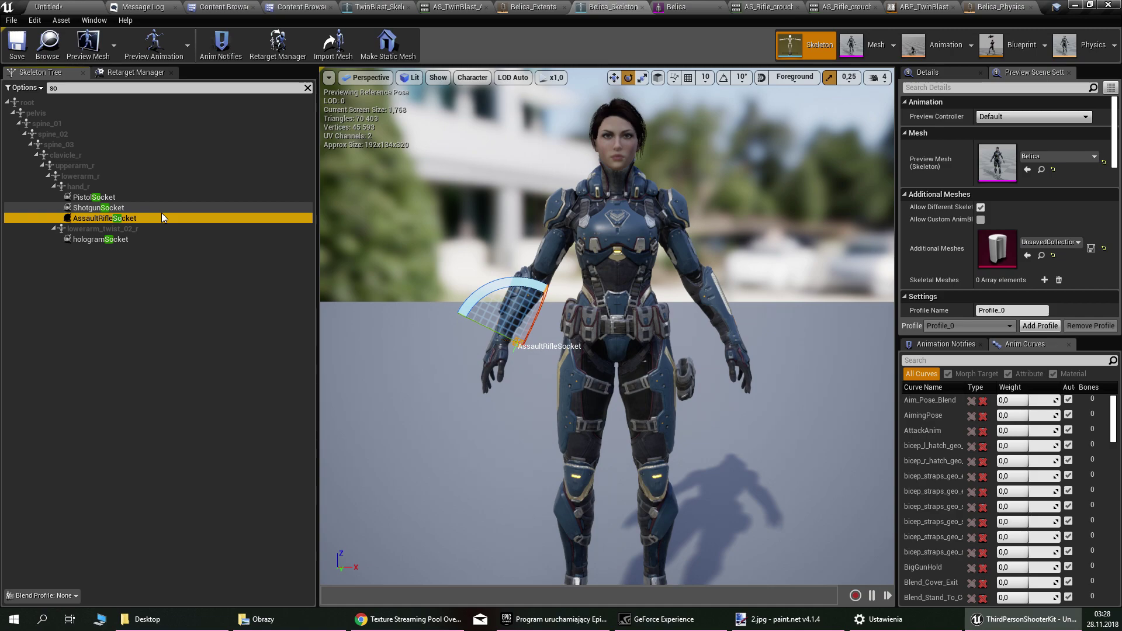
click(166, 198)
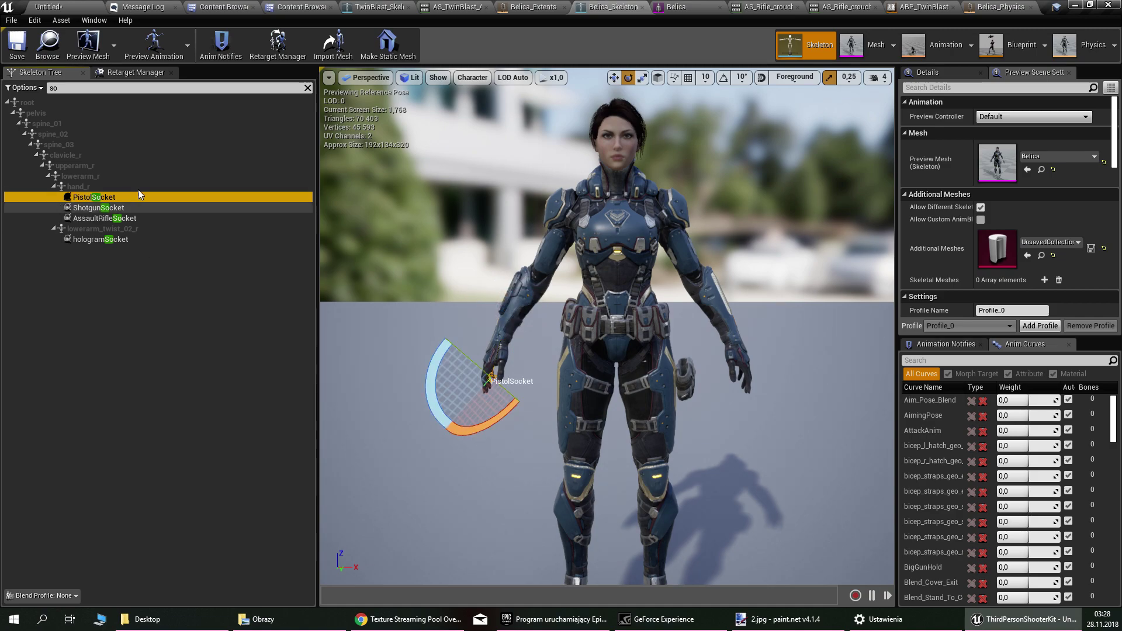
click(148, 215)
click(152, 210)
click(156, 199)
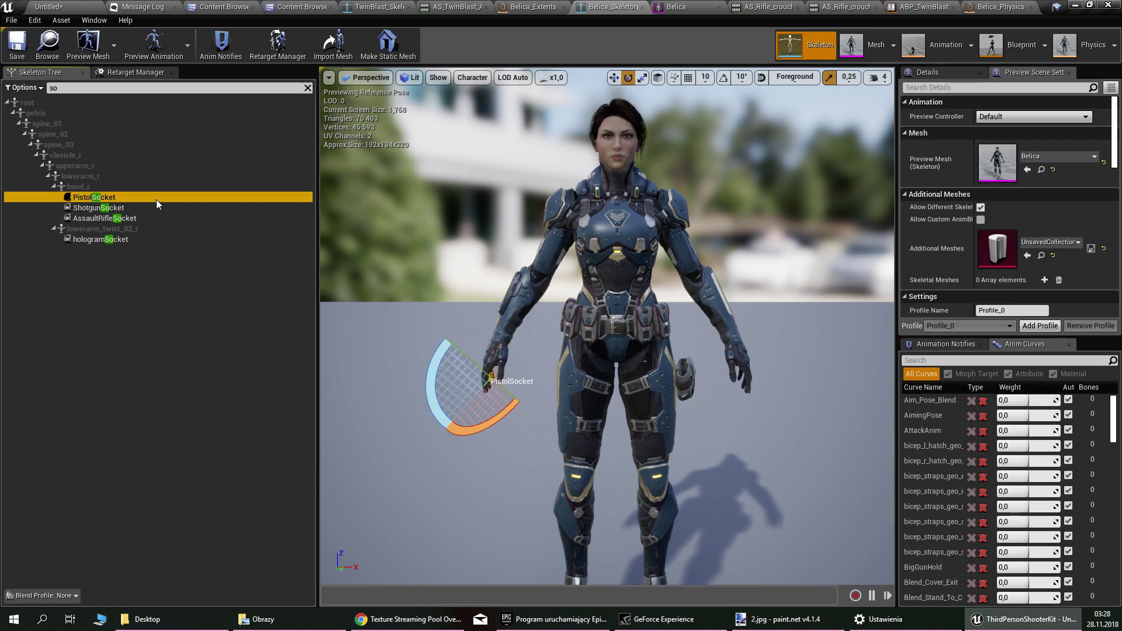
Step: Open the Belica skeletal mesh and expand its material slots to review the assigned materials
click(844, 52)
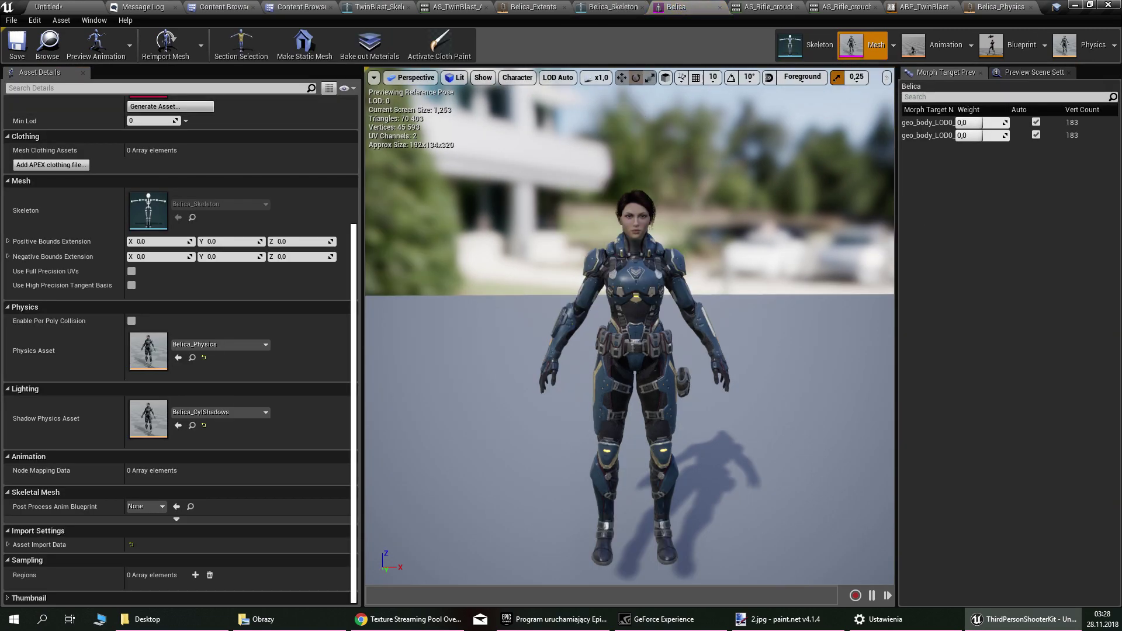
scroll(305, 538, up, 5)
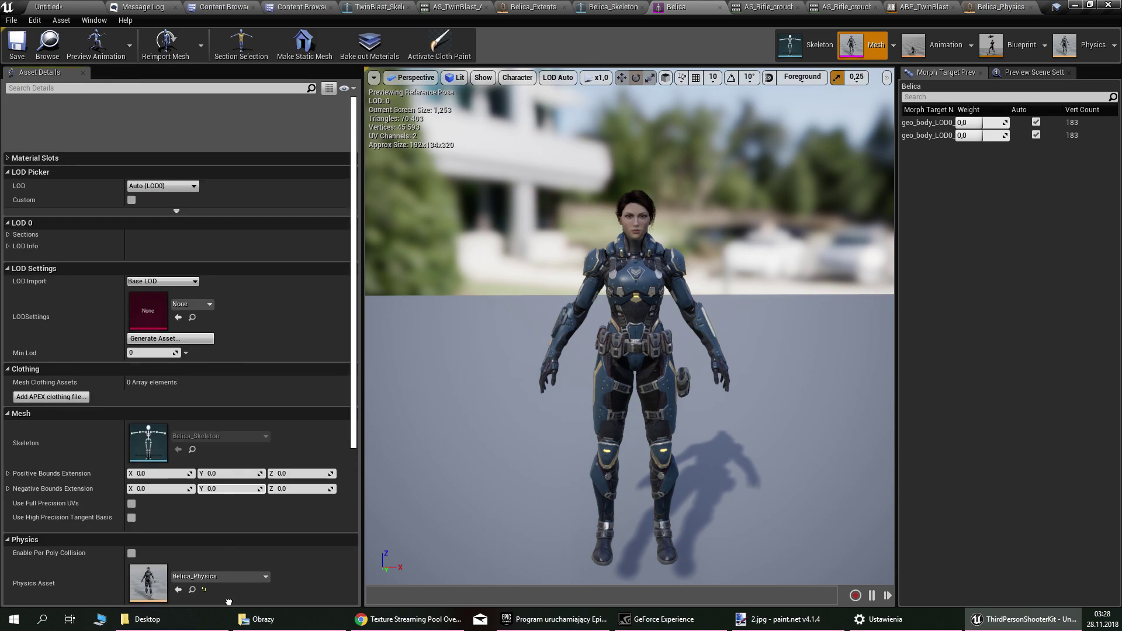
scroll(305, 538, down, 3)
scroll(182, 177, up, 4)
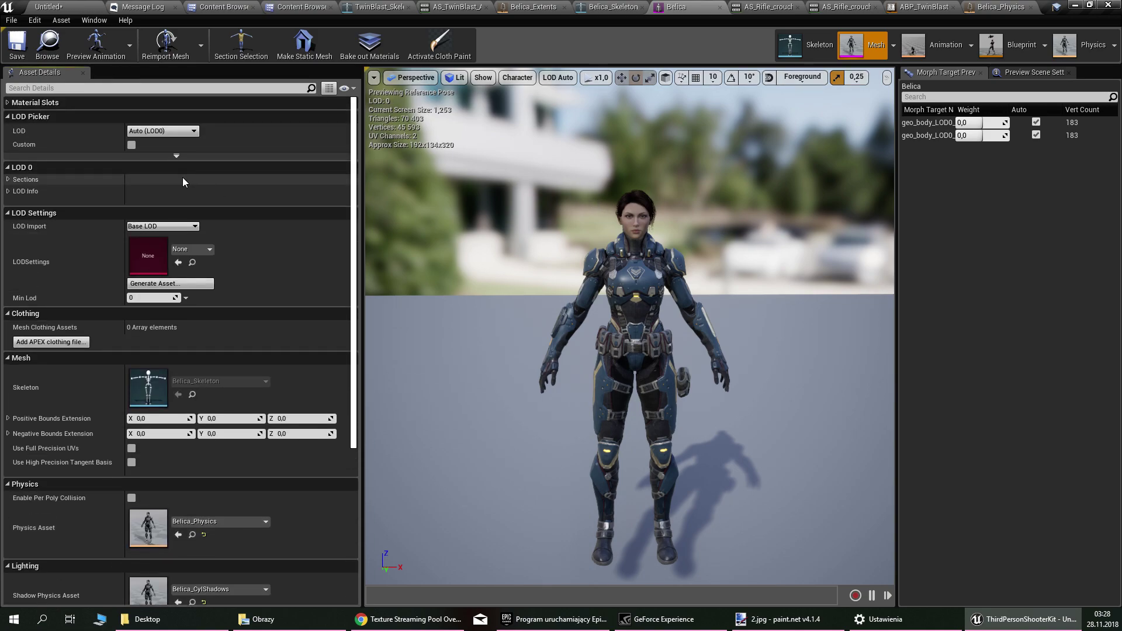
click(156, 101)
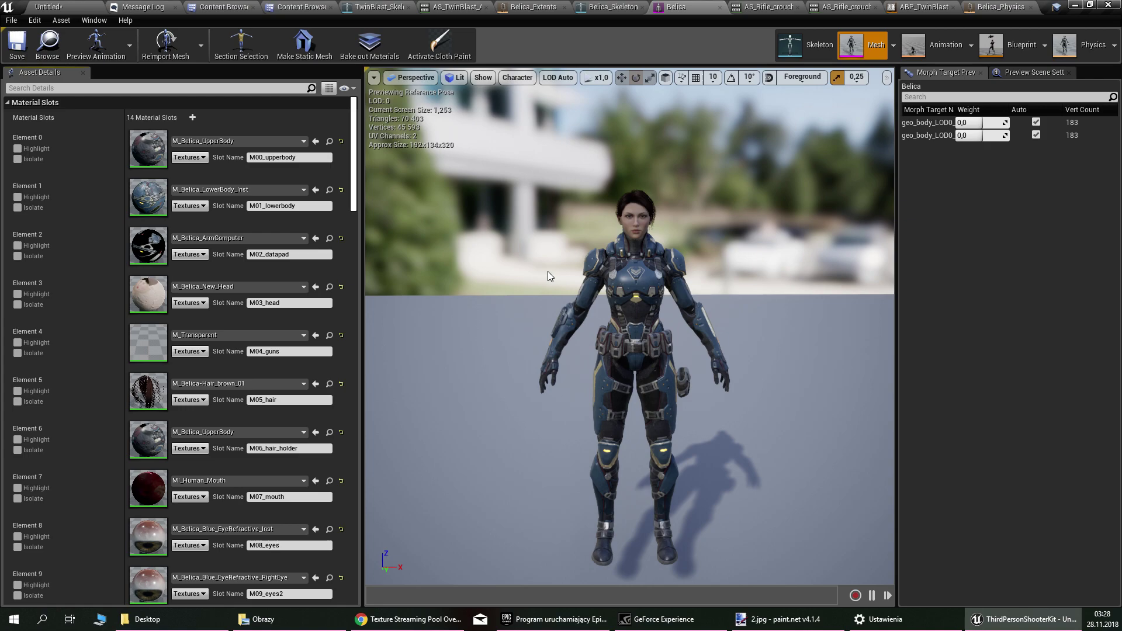
scroll(567, 269, up, 3)
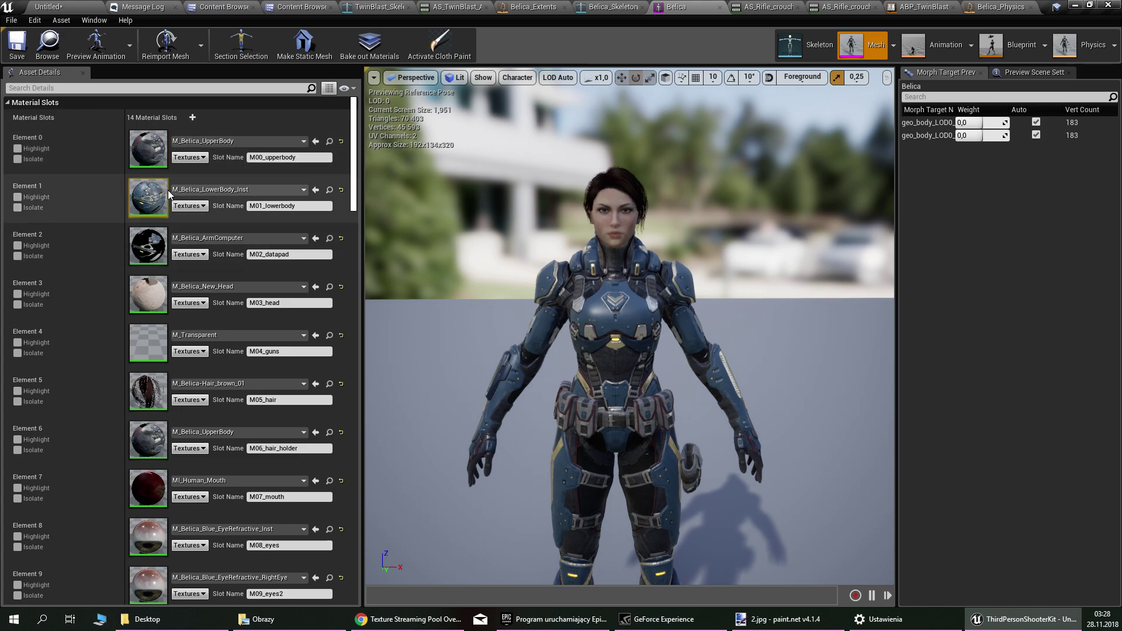
Step: Open the M_Belica_UpperBody material and inspect the MF_Hide_with_dissolve function feeding its material attributes
double_click(141, 148)
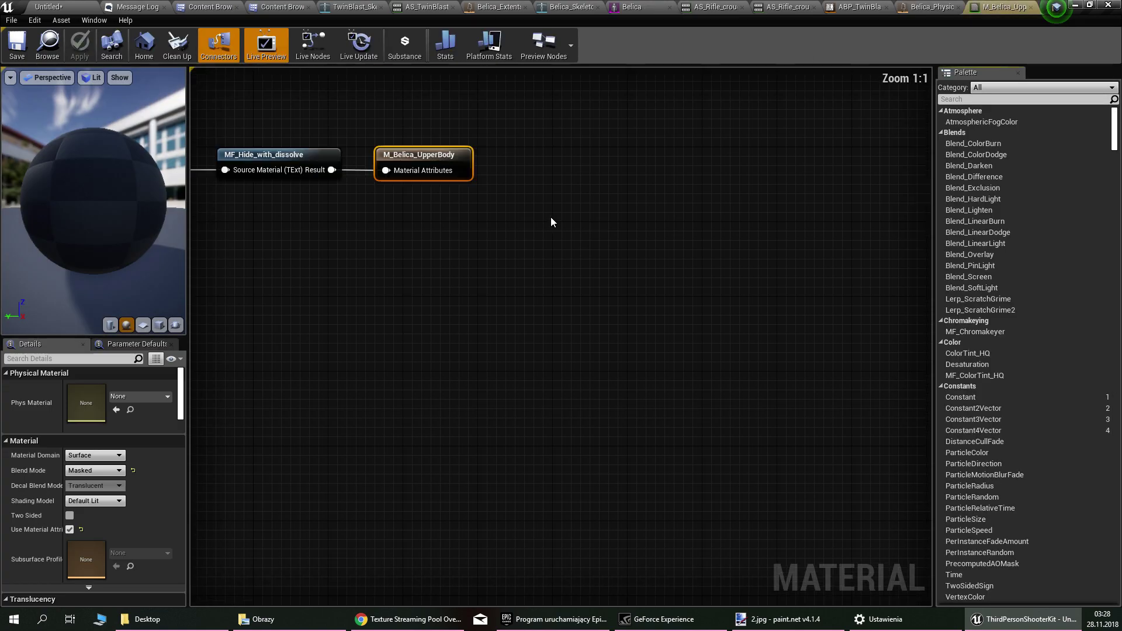
drag(681, 271, 632, 376)
drag(728, 222, 643, 342)
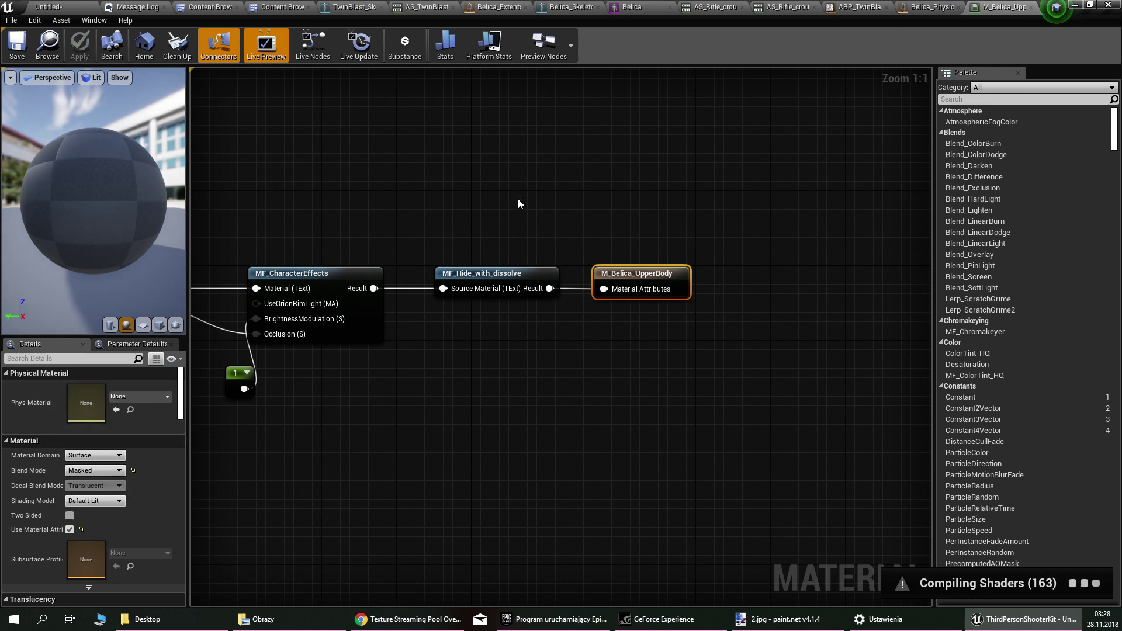
drag(517, 199, 468, 356)
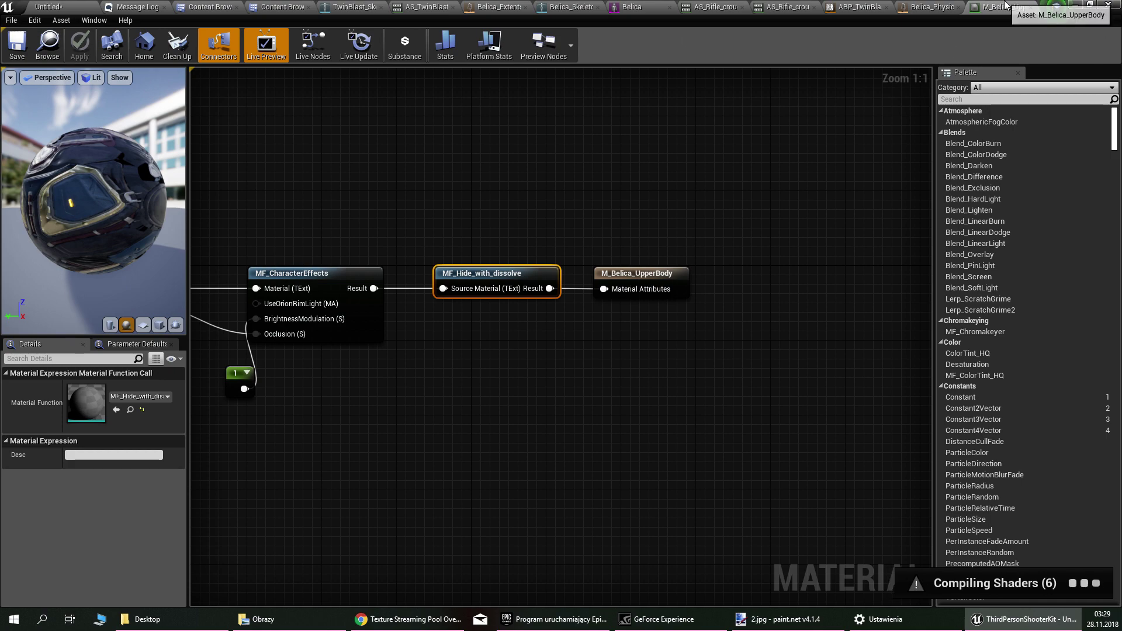
Step: Close the M_Belica_UpperBody, Belica_Physics and one AS_Rifle_crouch editor, and return to the Belica Meshes folder in Content Browser 2
click(1030, 6)
click(1032, 5)
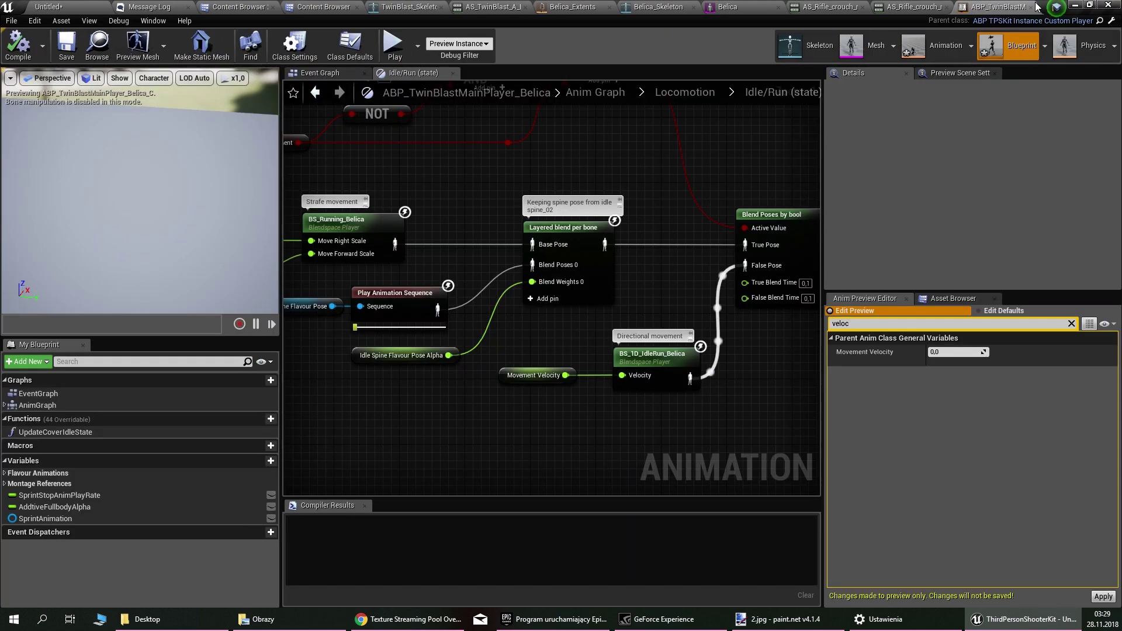
right_drag(573, 139, 572, 178)
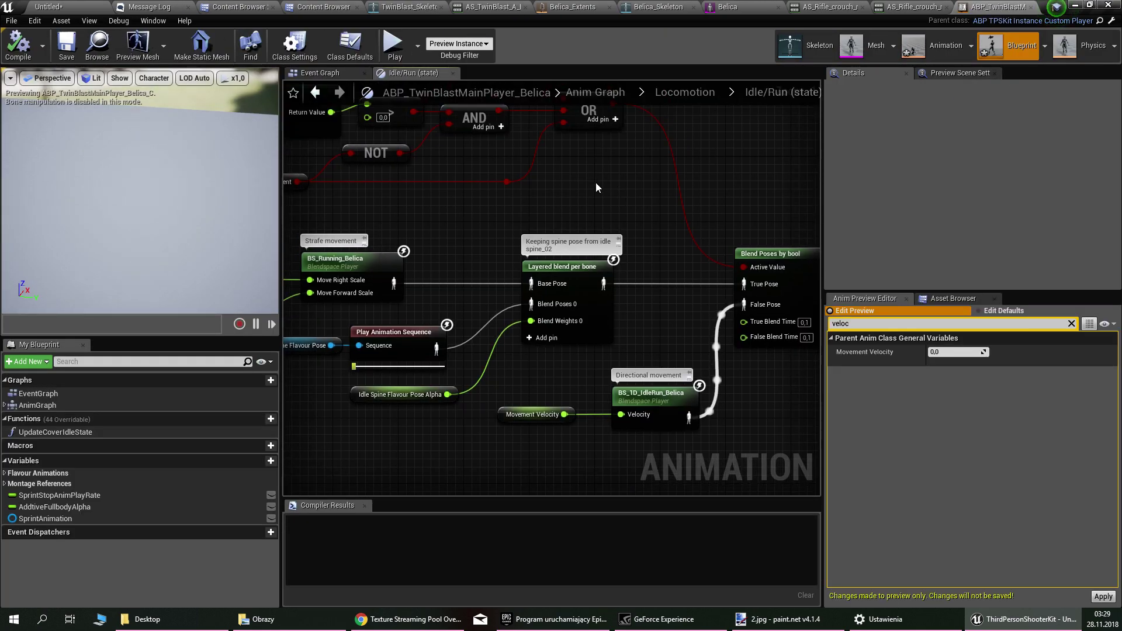
click(903, 6)
click(744, 5)
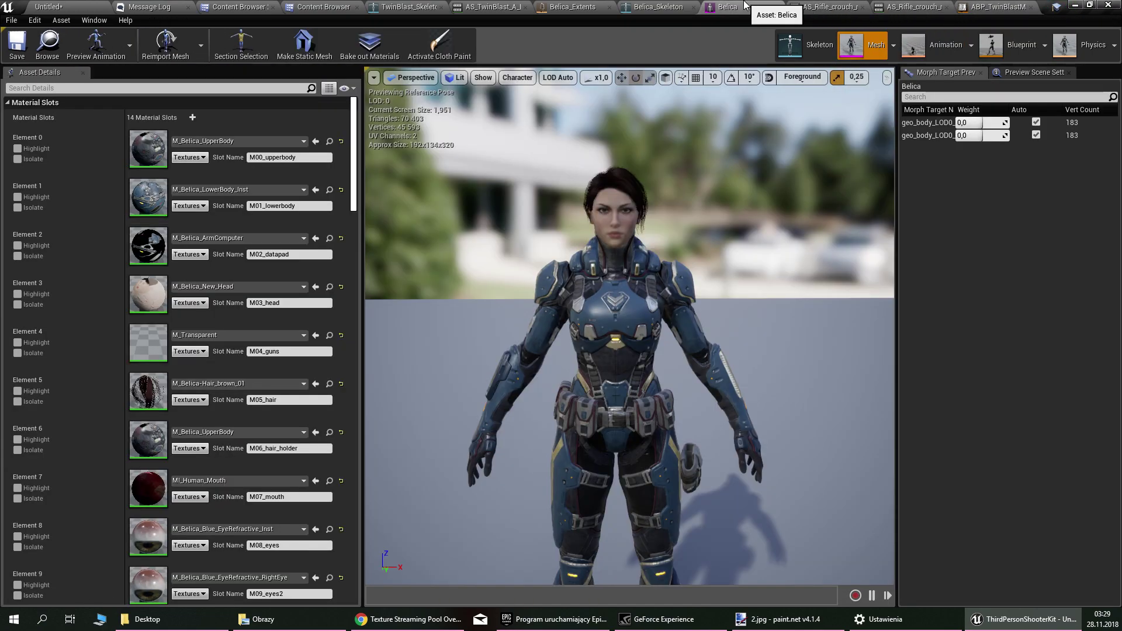
middle_click(825, 7)
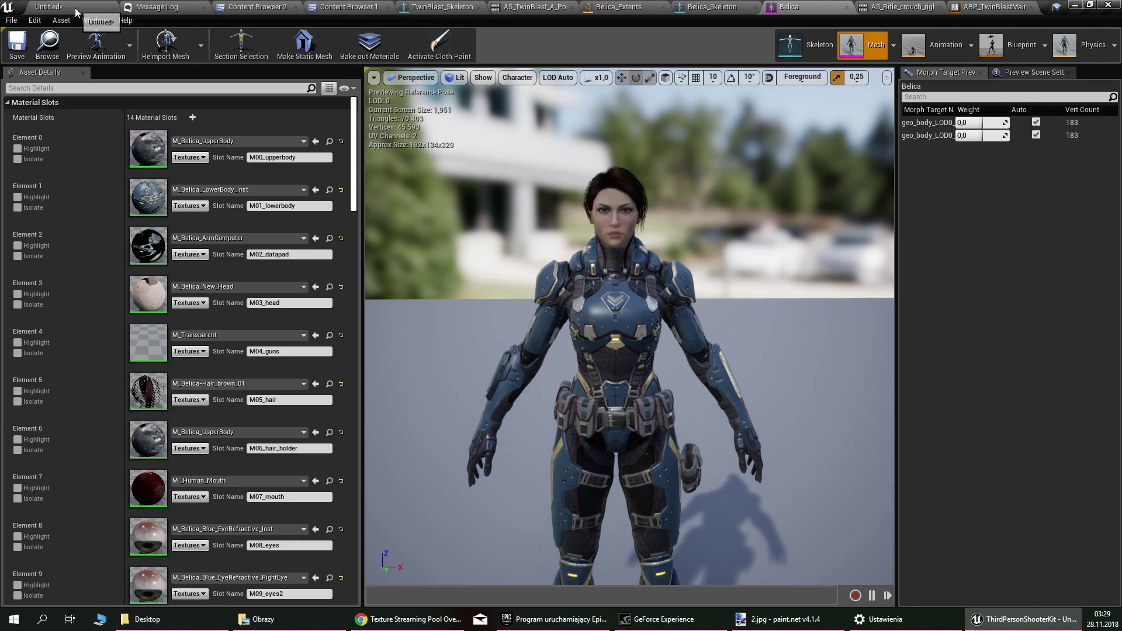
click(349, 7)
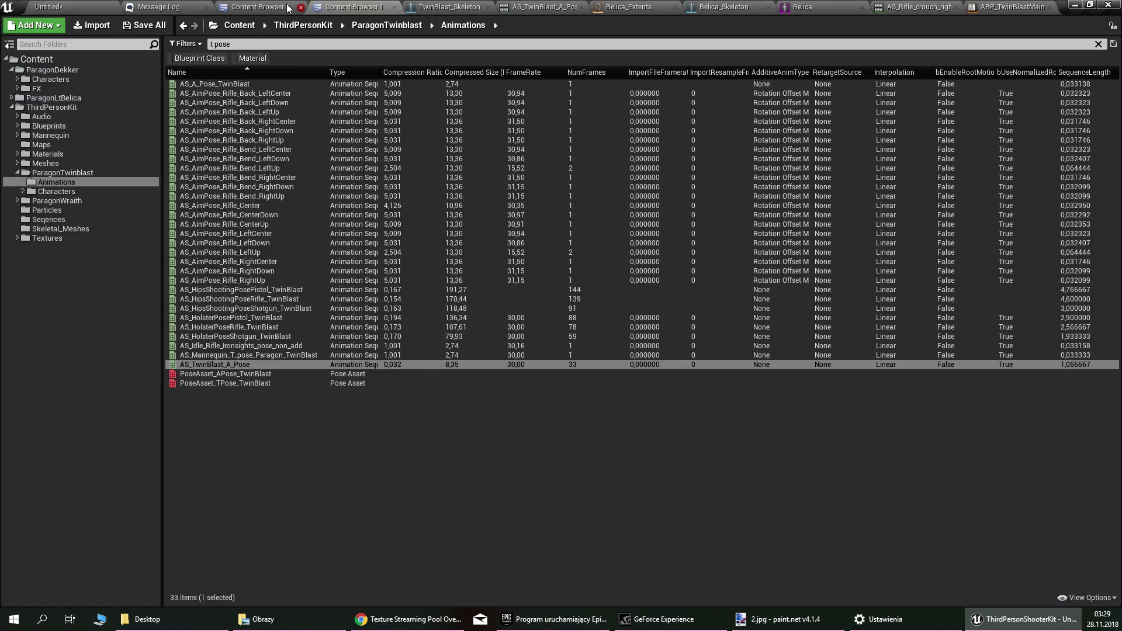
click(257, 6)
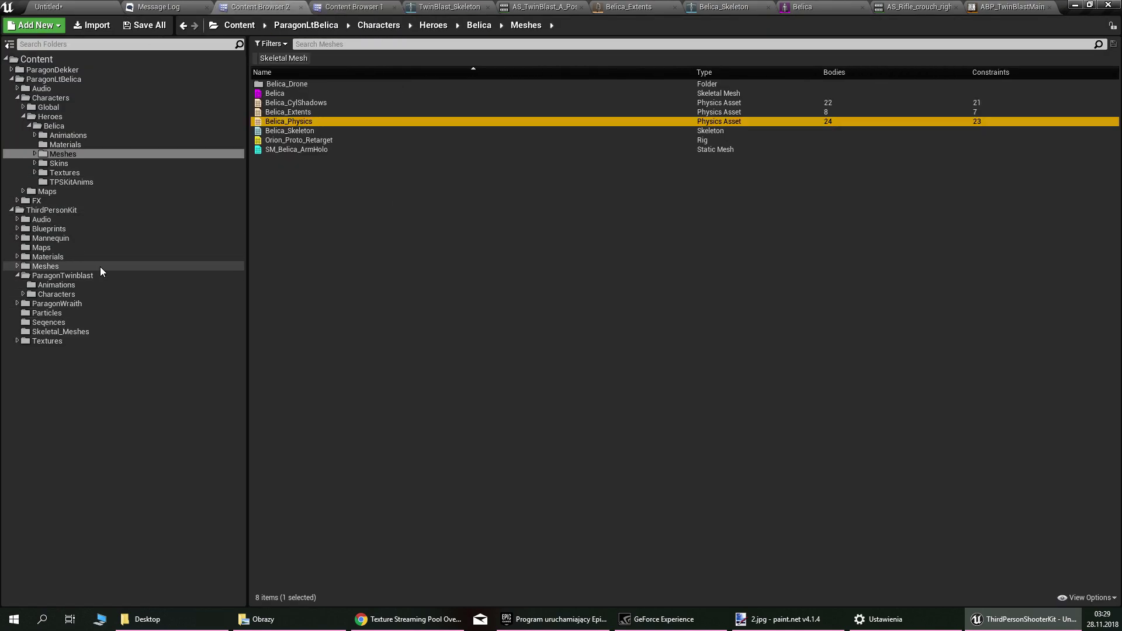
Step: Search for "tpp" in the ThirdPersonKit Blueprints folder and select the BP_TPPCharacter blueprint
double_click(100, 229)
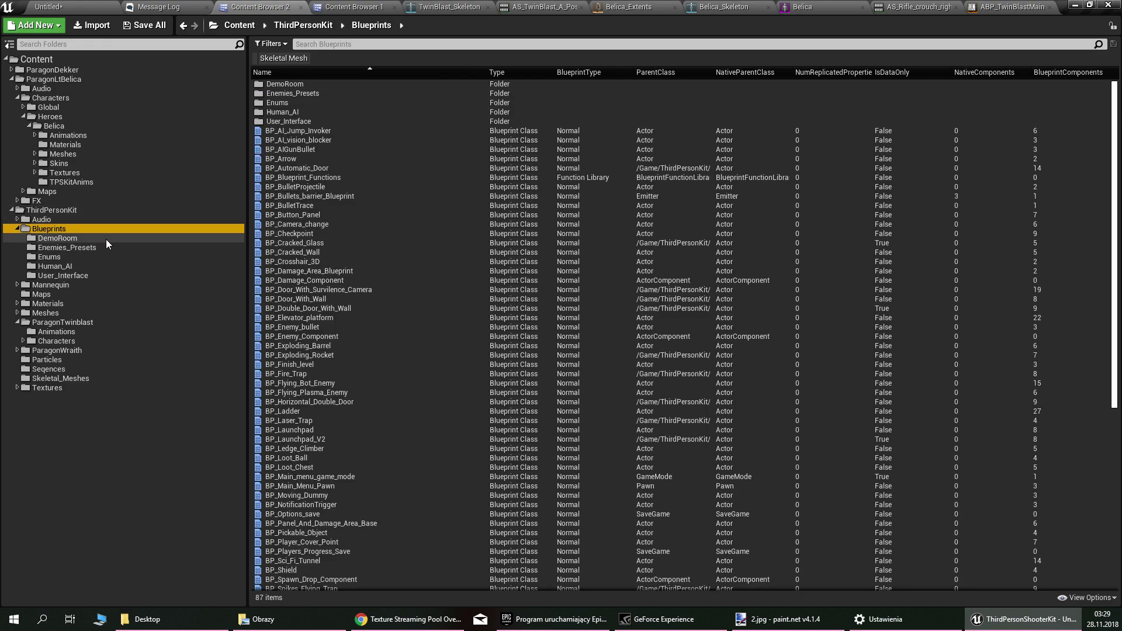
click(346, 43)
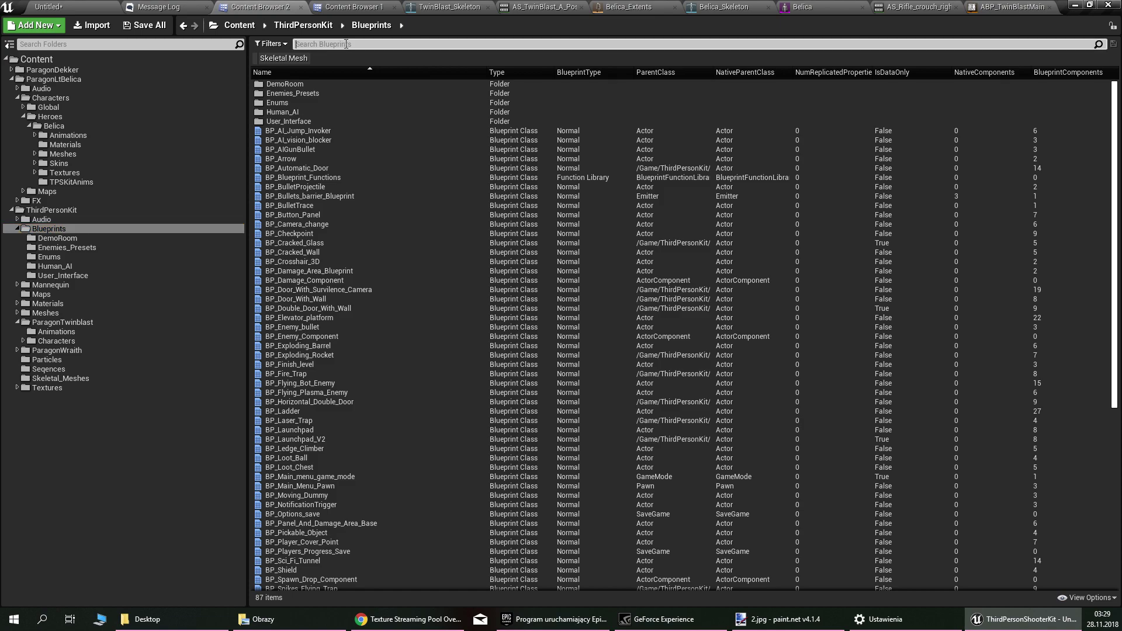
text(tpp)
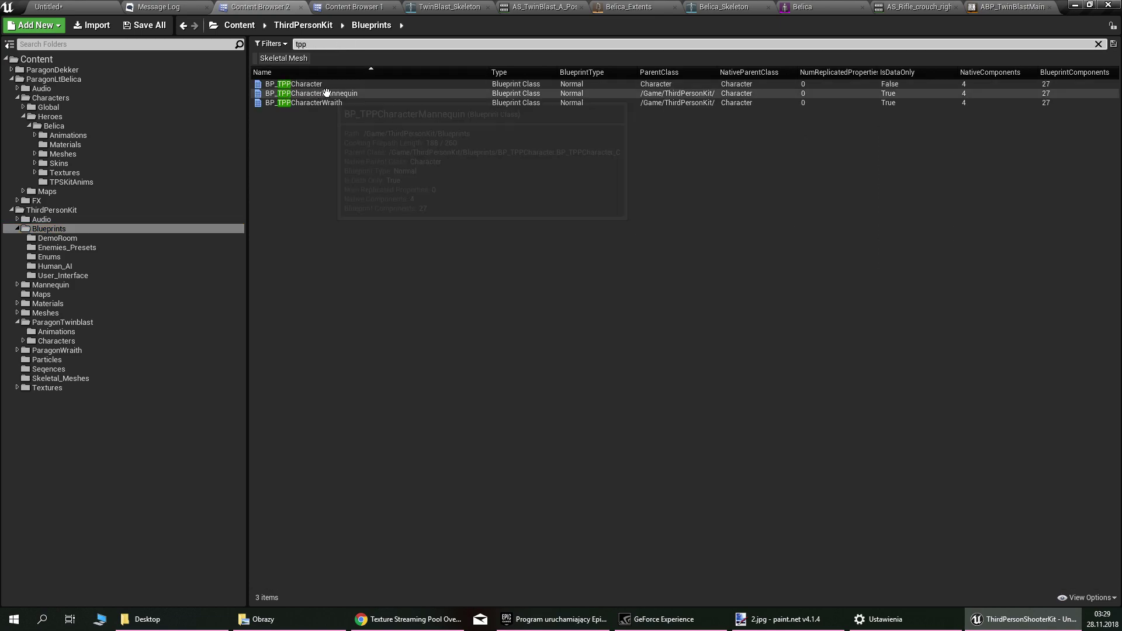
click(350, 84)
click(416, 94)
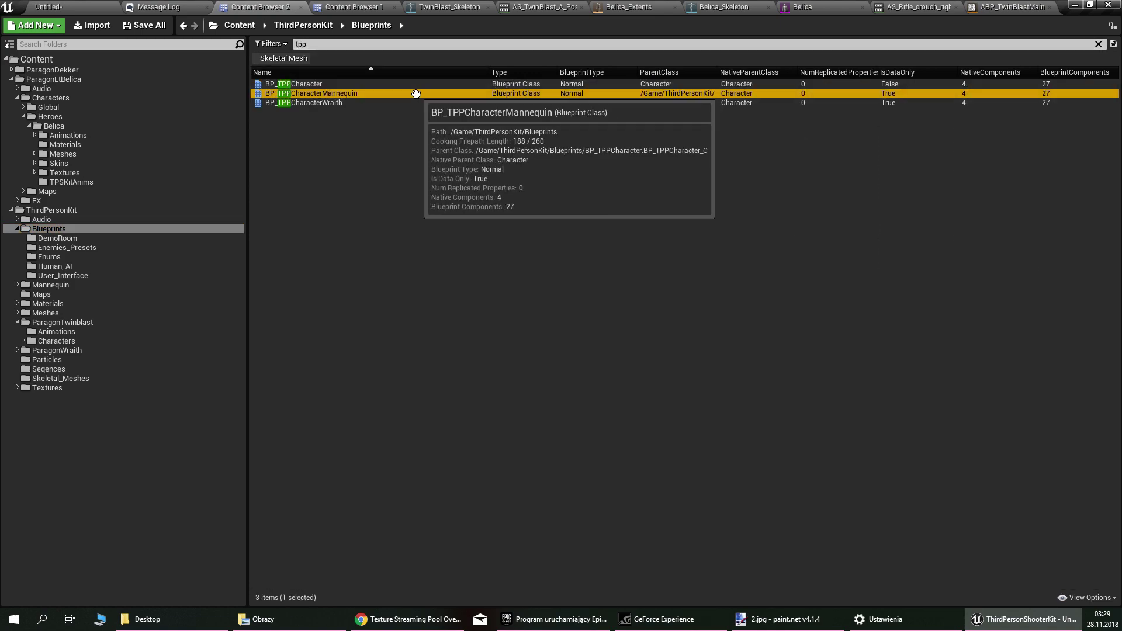
click(401, 103)
click(378, 85)
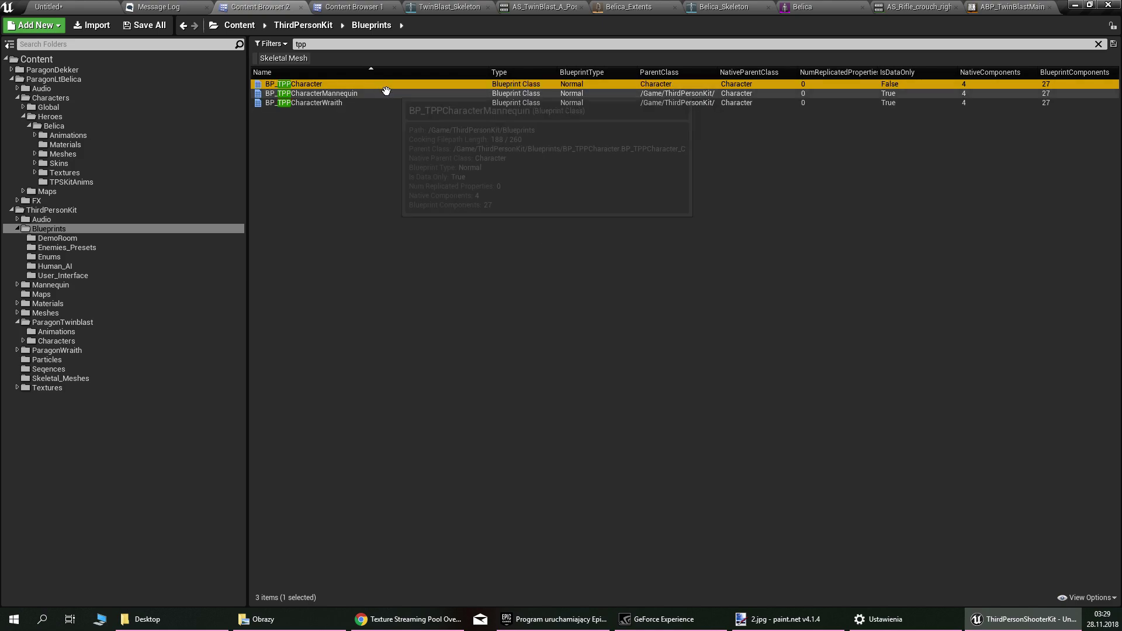
Step: Create a child blueprint class of BP_TPPCharacter and name it BP_TPPCharacterBelica
right_click(394, 84)
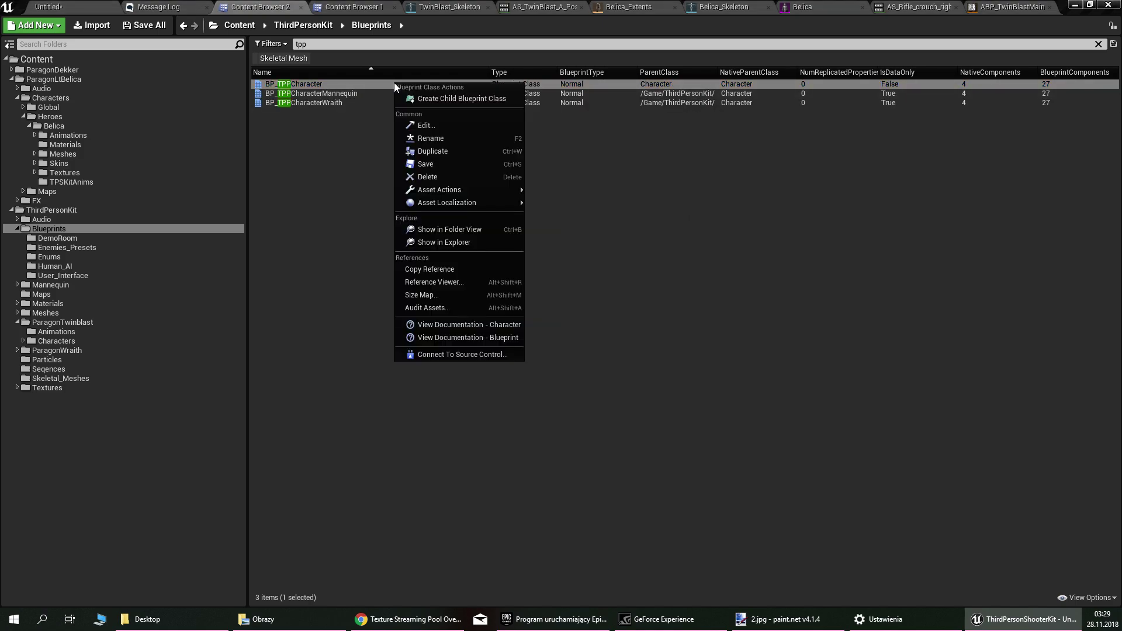
click(475, 96)
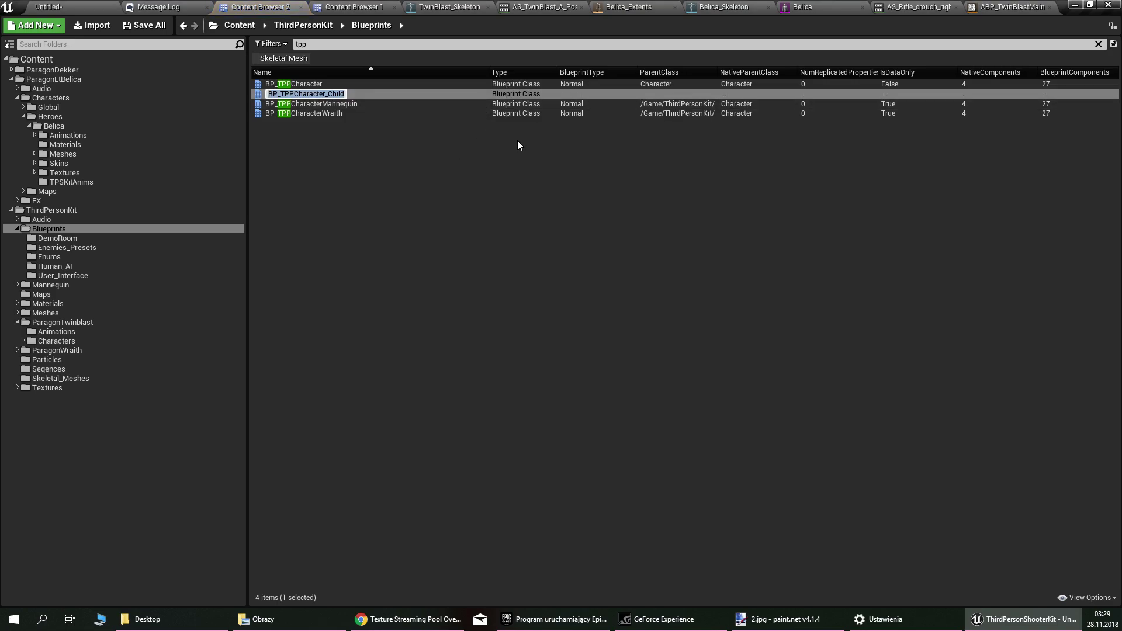
key(BackSpace)
key(BackSpace)
key(BackSpace)
key(BackSpace)
key(BackSpace)
key(BackSpace)
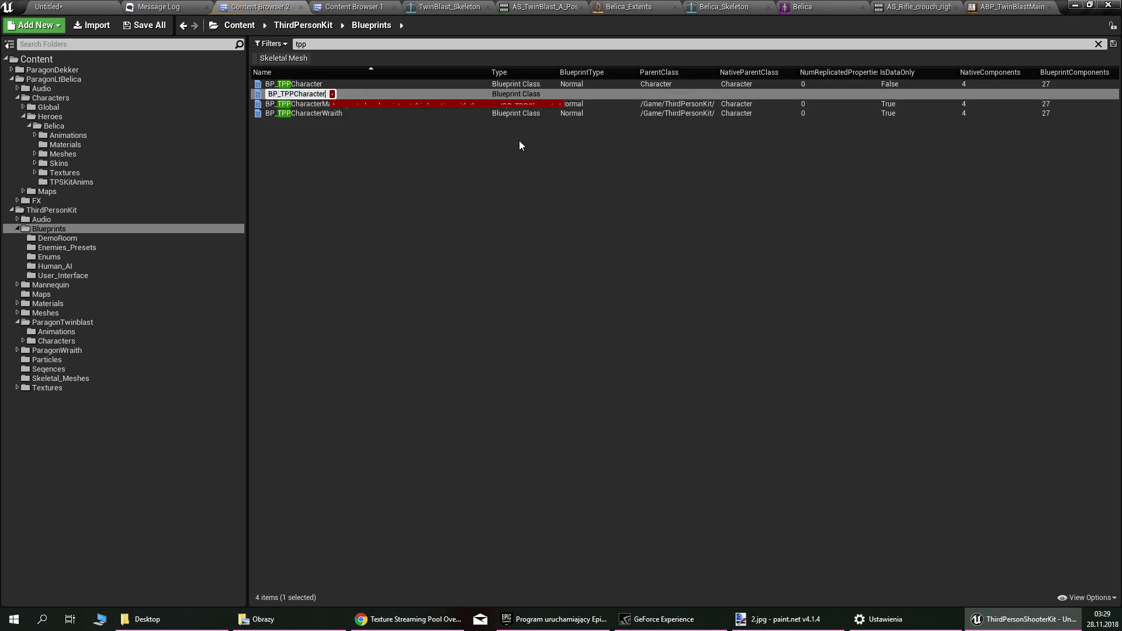
text(Belica)
key(Return)
Step: Open BP_TPPCharacterBelica, close it and reopen it in the data-only class defaults view
double_click(310, 93)
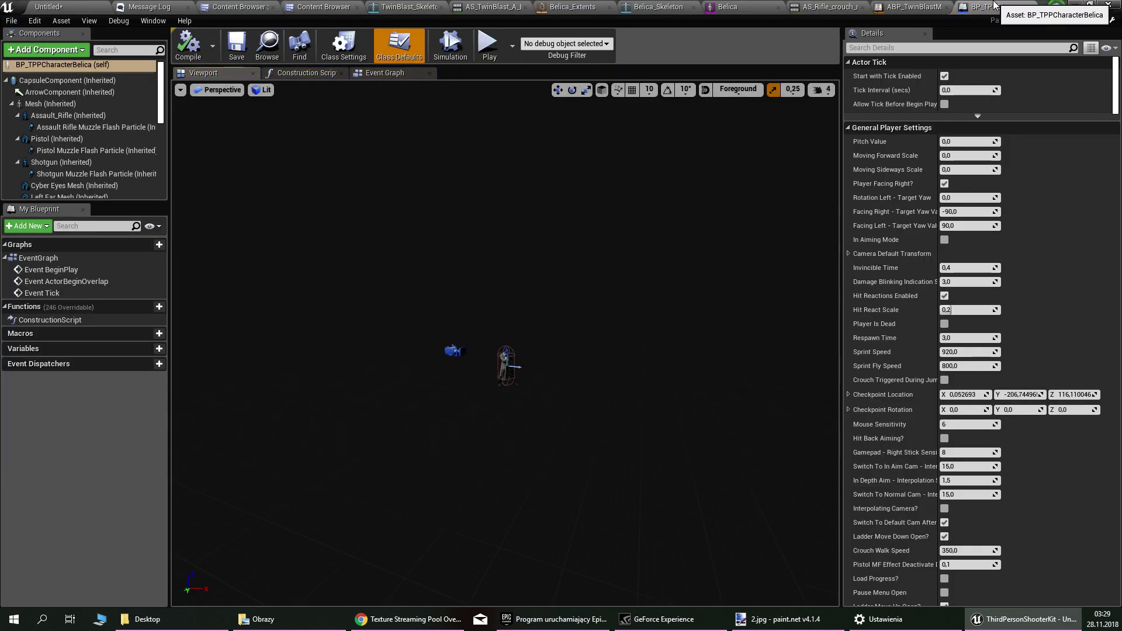
click(1036, 7)
click(253, 7)
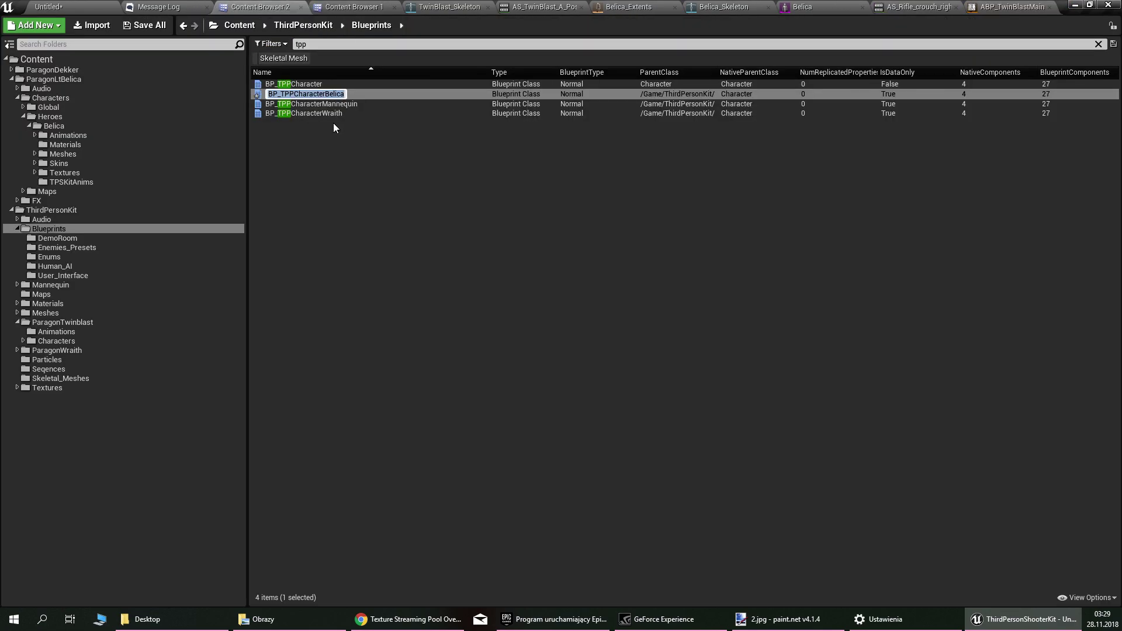
double_click(368, 93)
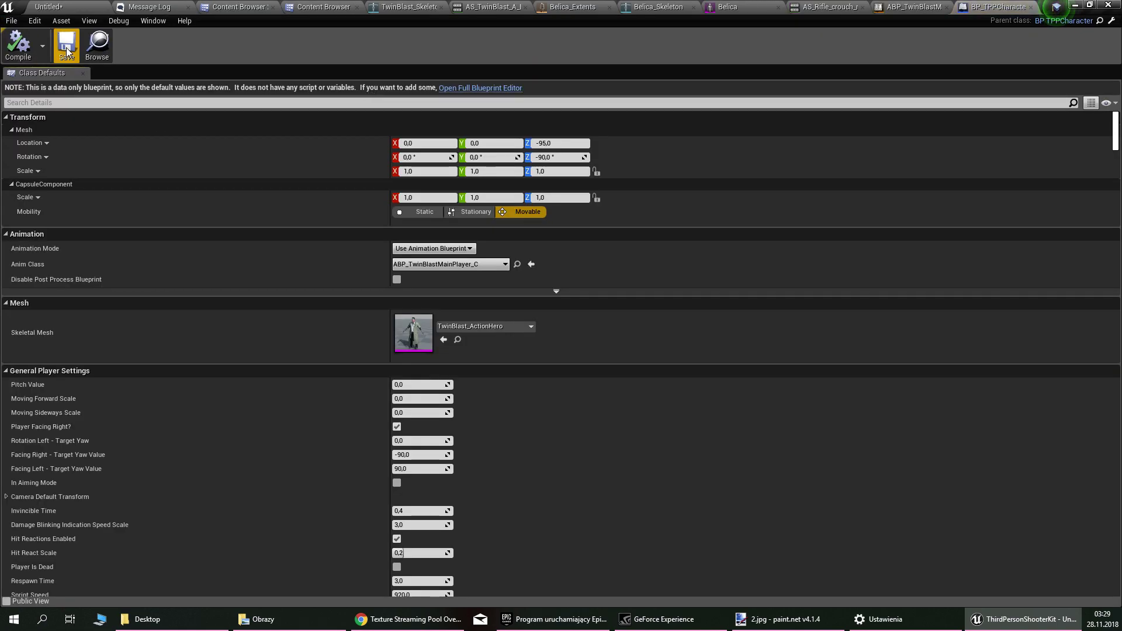
Step: Set the character's Skeletal Mesh to Belica and its Anim Class to ABP_TwinBlastMainPlayer_Belica
click(466, 327)
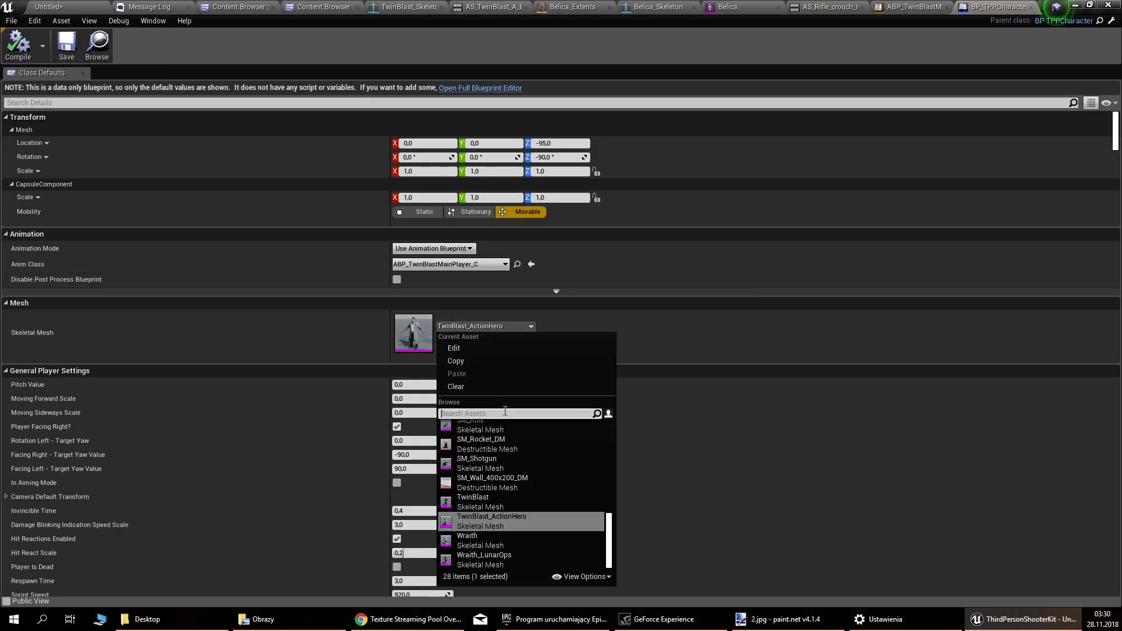
text(belica)
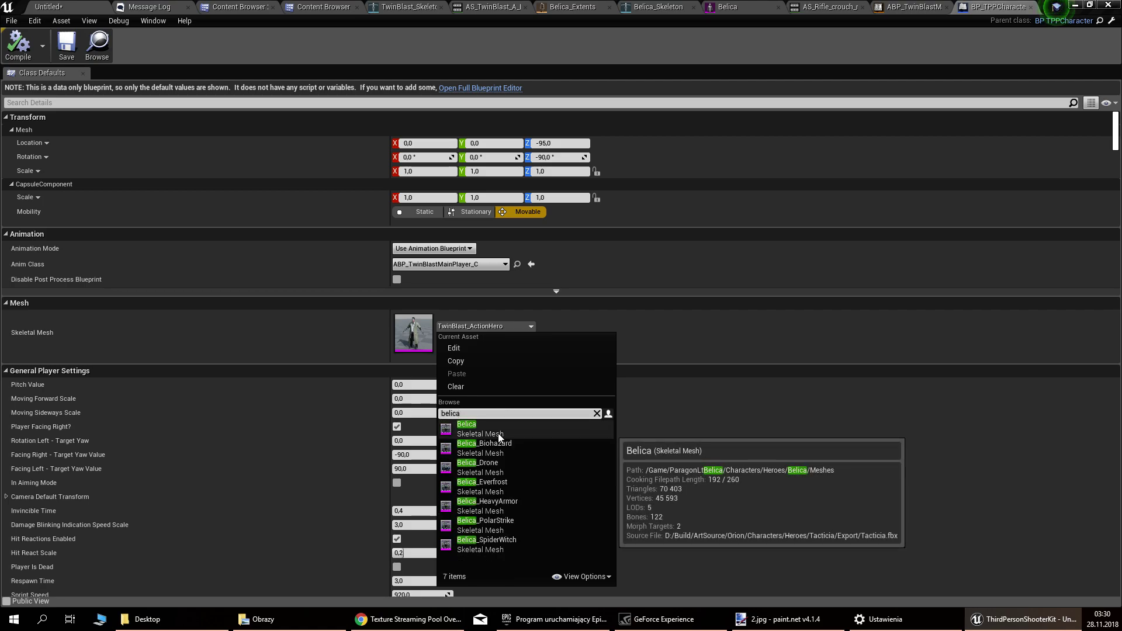
click(498, 433)
click(483, 264)
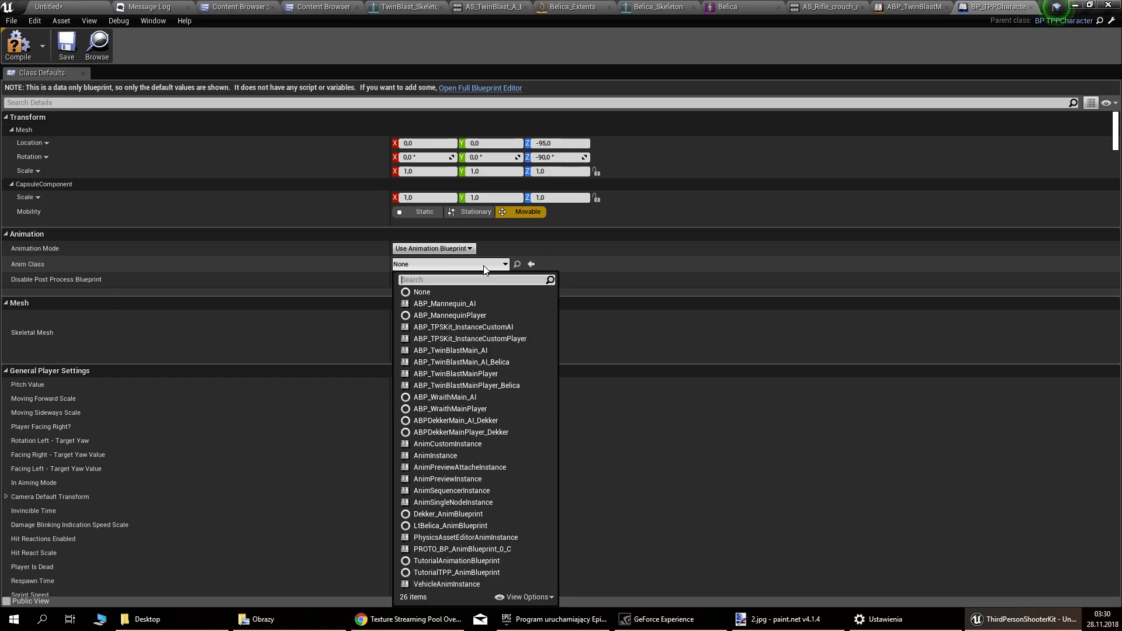
text(belica)
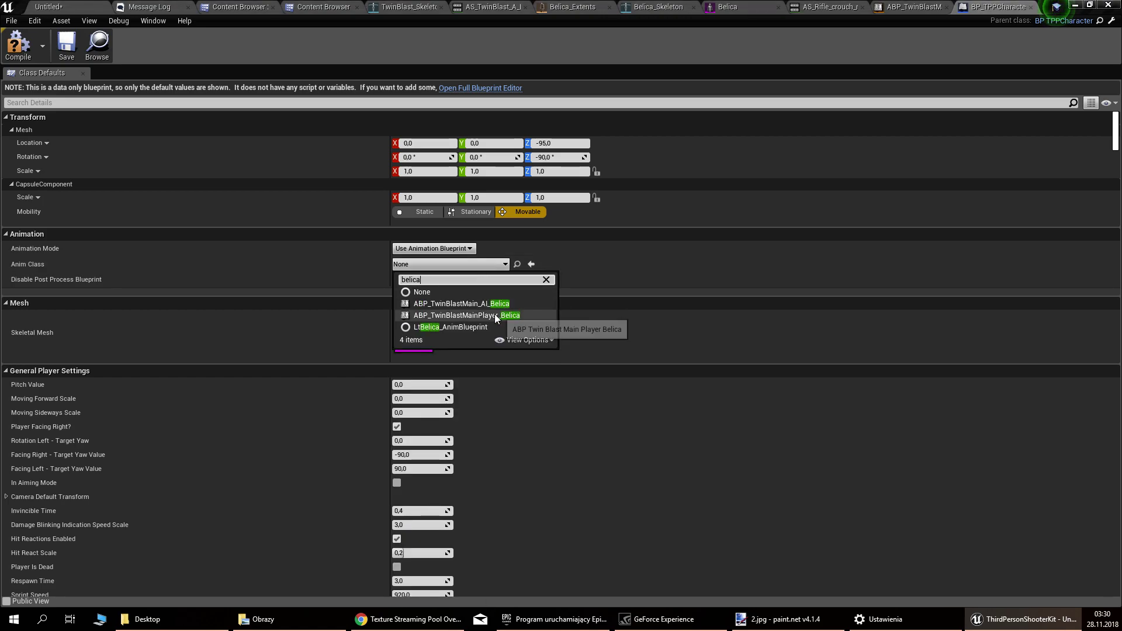
click(455, 315)
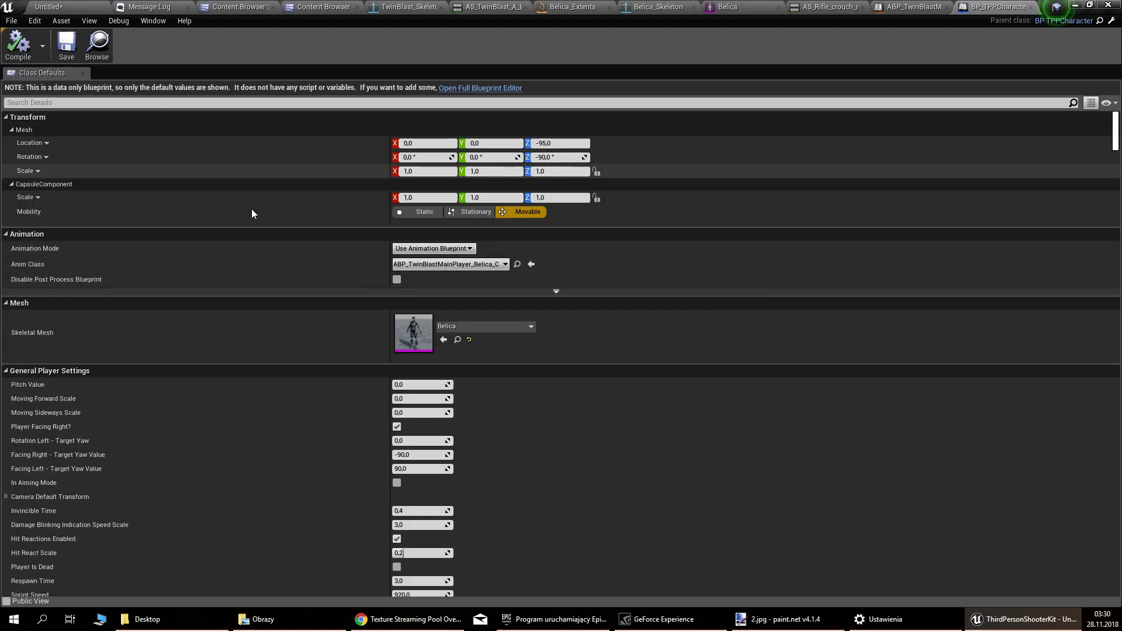
Step: Locate BP_TPPCharacterBelica in the content browser and place an instance of it on the level's floor
click(96, 46)
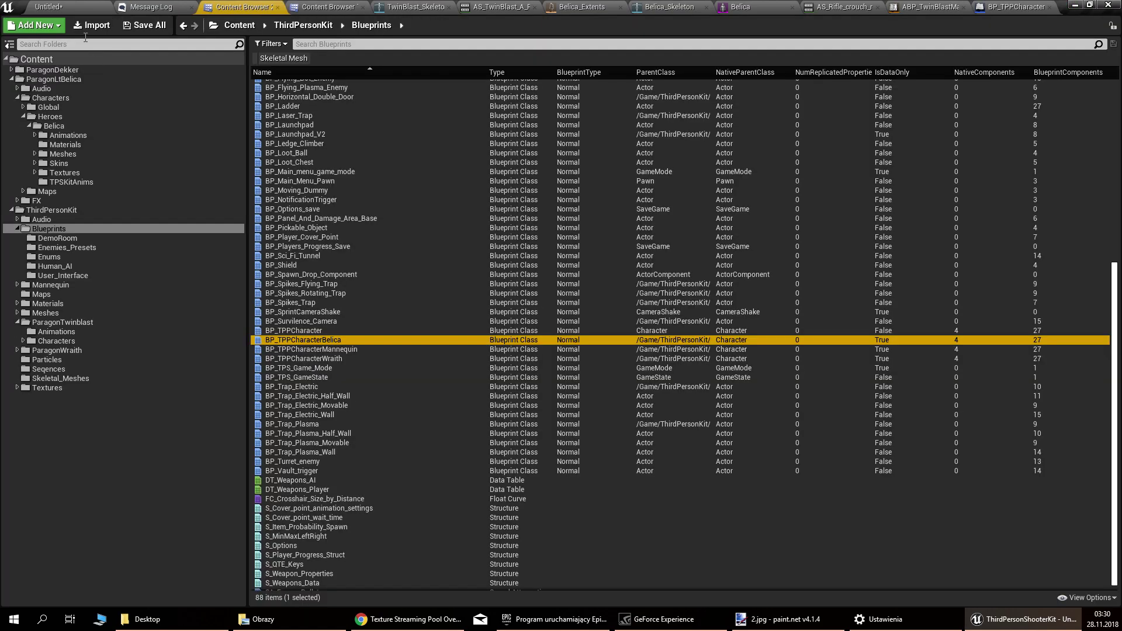
click(65, 9)
right_click(459, 327)
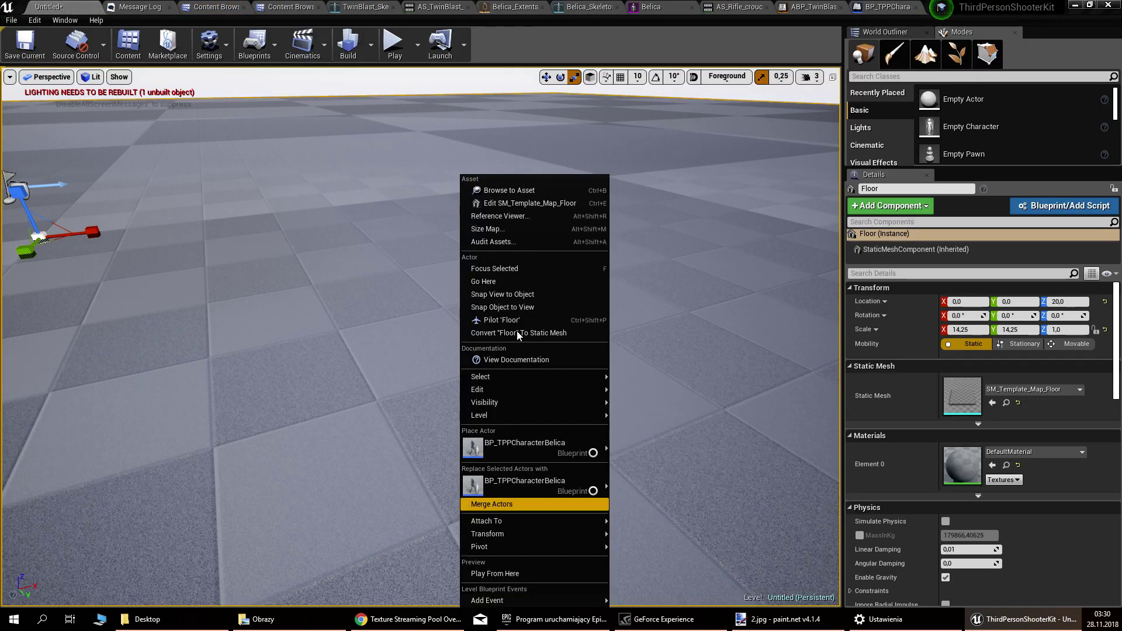
click(524, 448)
right_drag(432, 340, 385, 303)
key(w)
key(d)
key(a)
right_drag(555, 356, 531, 301)
Step: Return to BP_TPPCharacterBelica's class defaults, filter them by "material" to inspect the Override Materials, and clear the filter
double_click(531, 301)
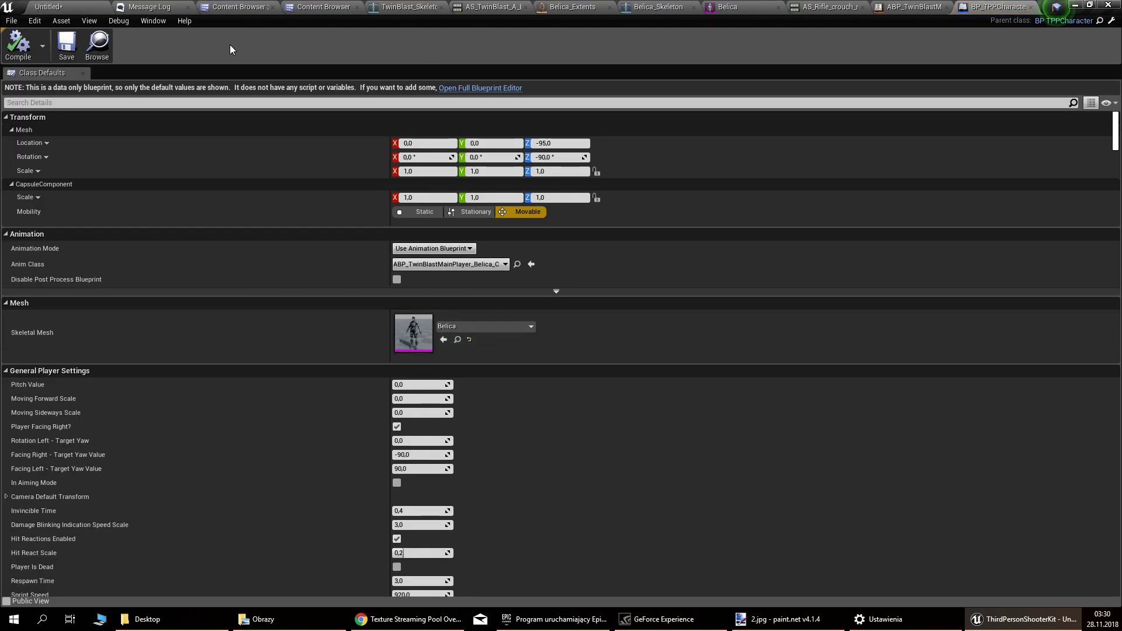
click(252, 102)
text(mate)
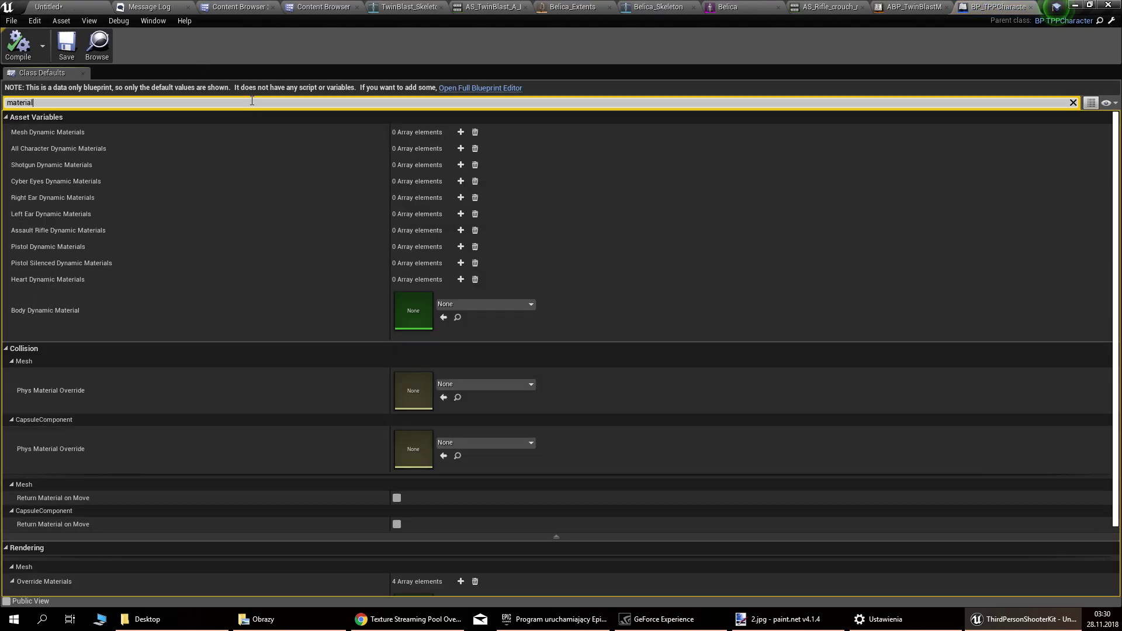
text(rial)
scroll(212, 225, down, 5)
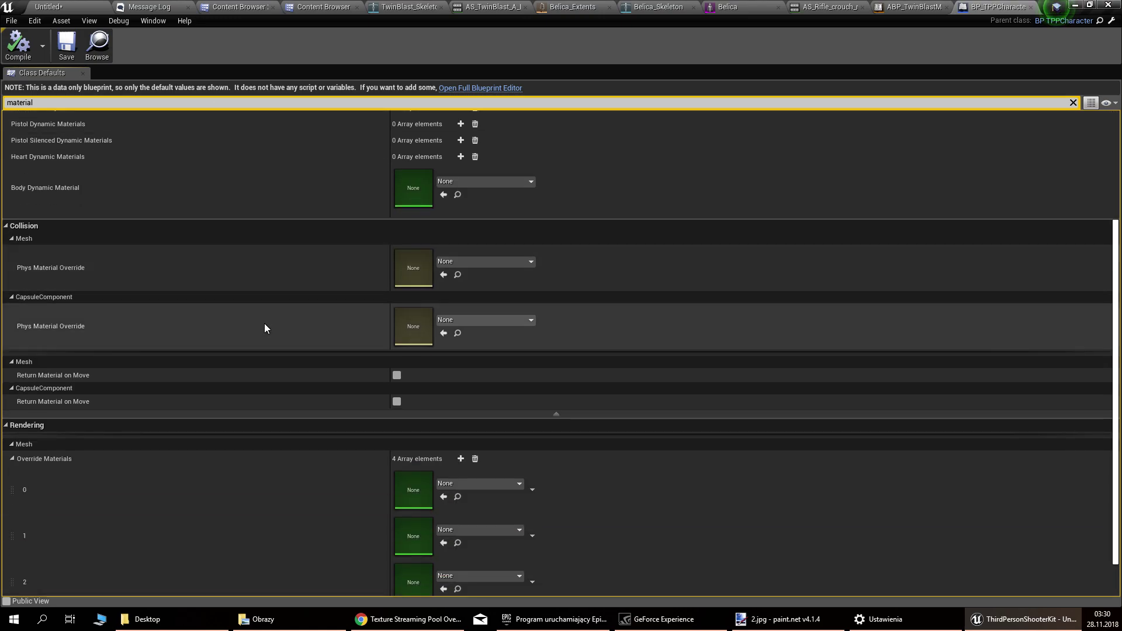
scroll(264, 109, up, 5)
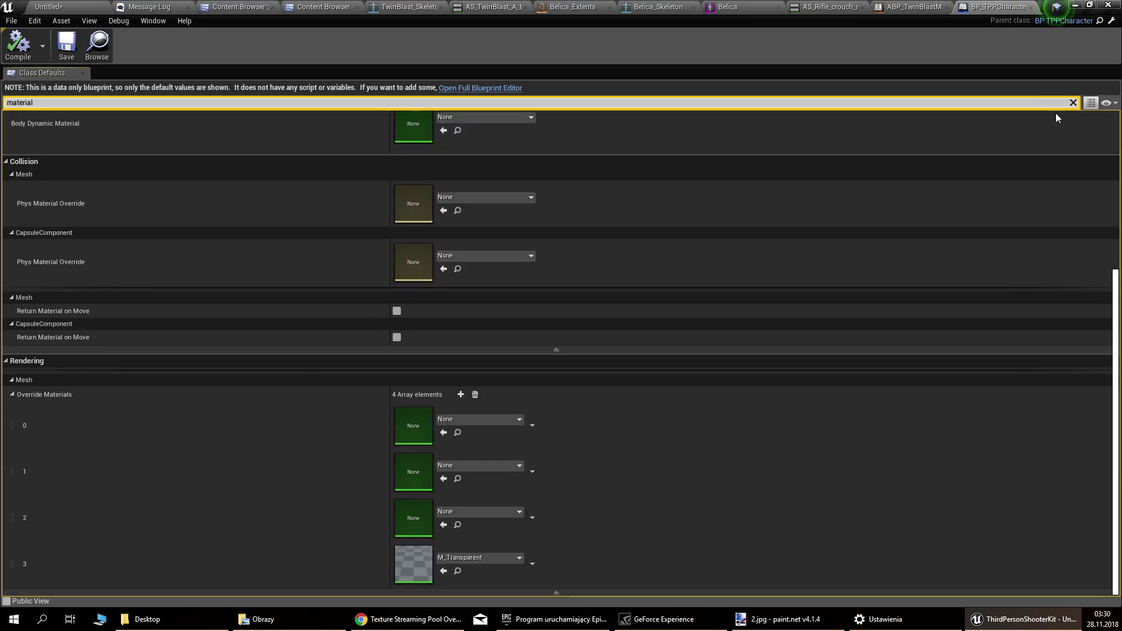
click(1073, 103)
Step: Open the full blueprint editor, select the inherited Mesh component in the preview and review its material elements
click(503, 88)
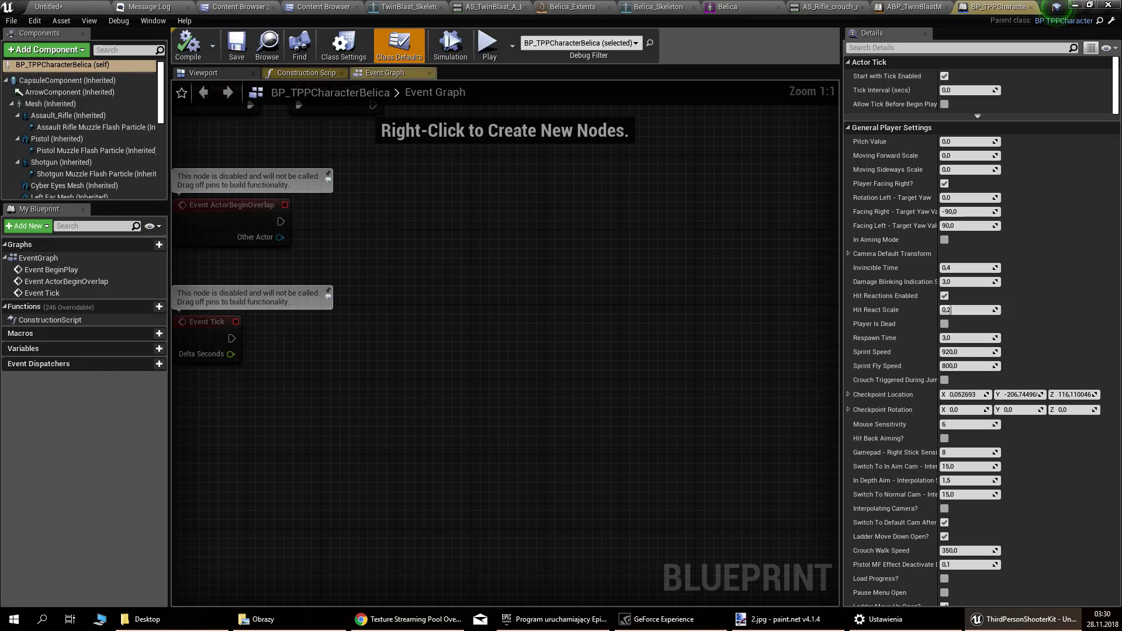
click(229, 73)
scroll(482, 394, up, 10)
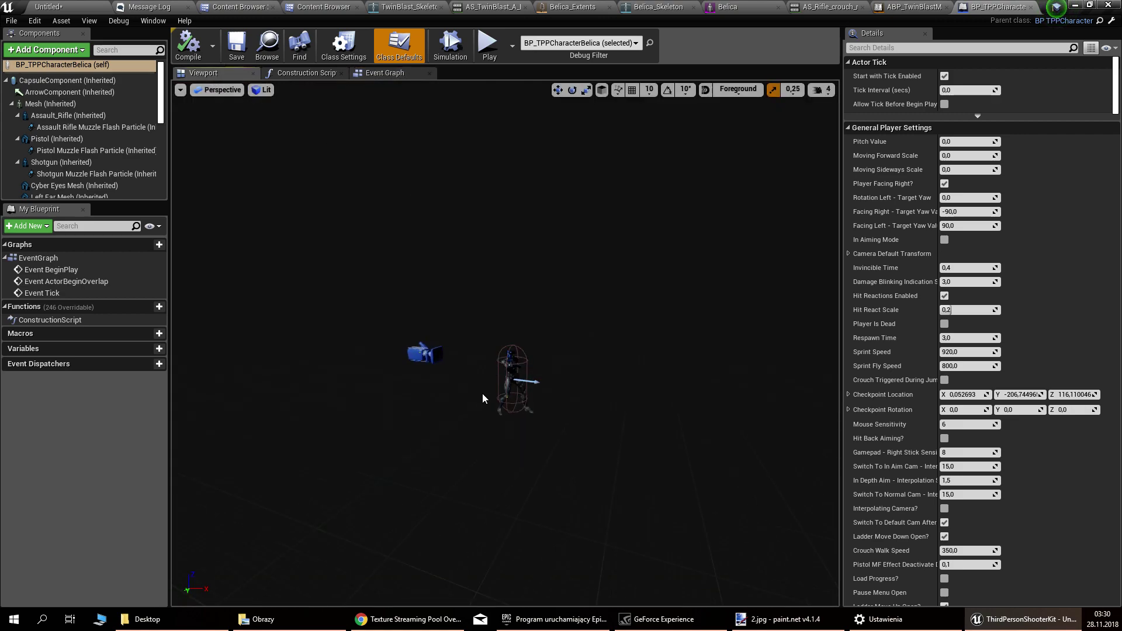
scroll(514, 431, down, 3)
right_drag(514, 431, 514, 480)
click(514, 431)
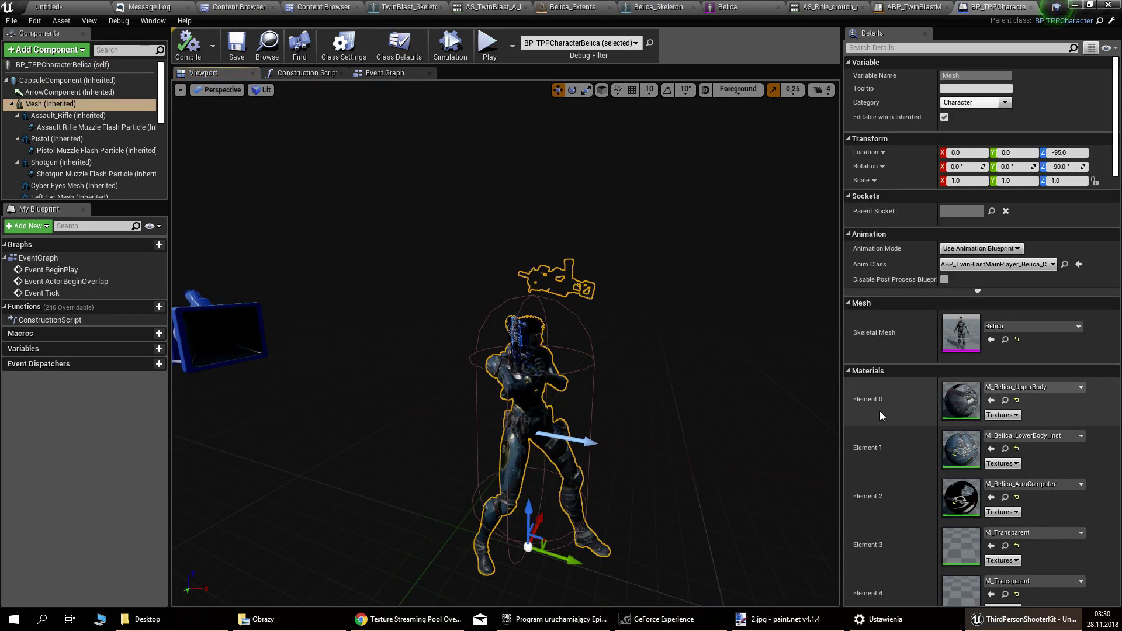
right_drag(883, 418, 890, 79)
scroll(890, 79, down, 5)
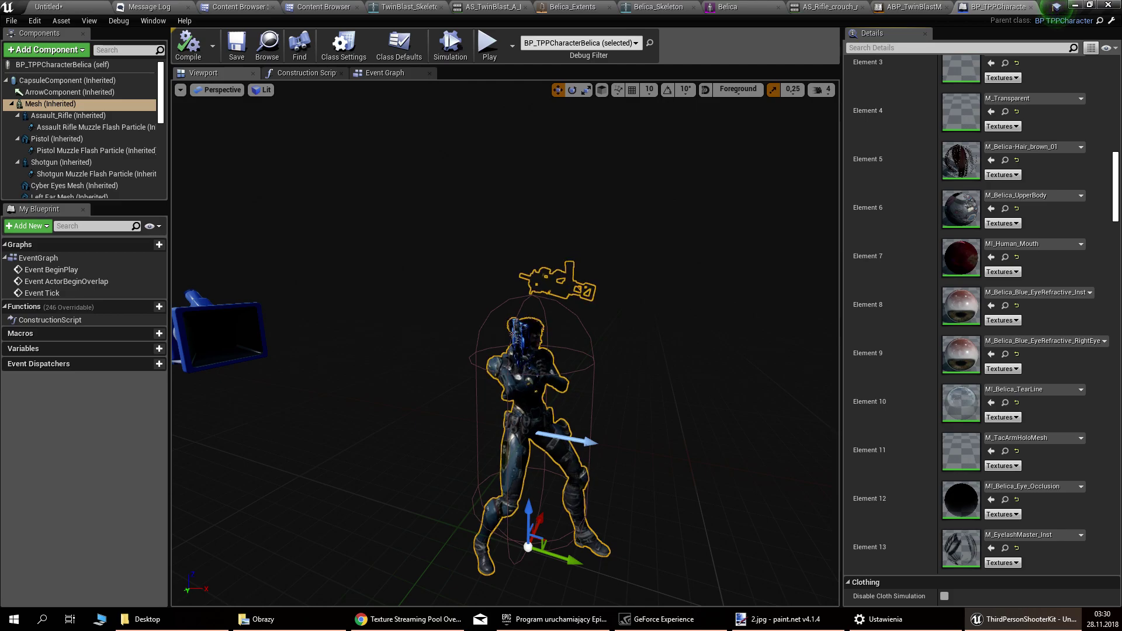
right_drag(561, 344, 480, 345)
scroll(888, 376, up, 9)
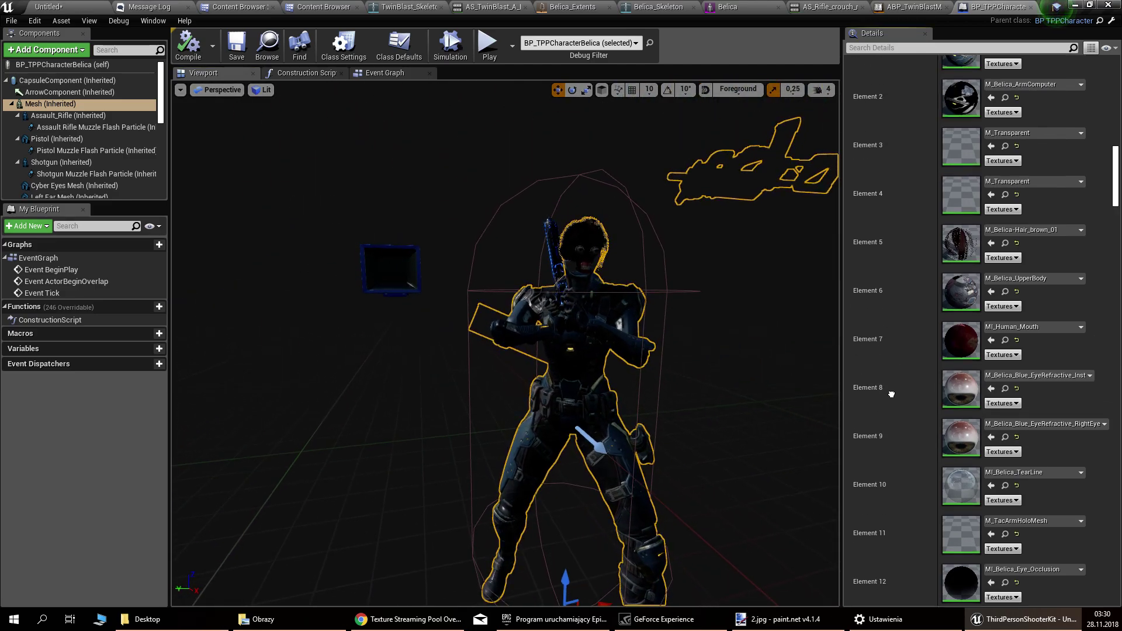
right_drag(899, 435, 900, 446)
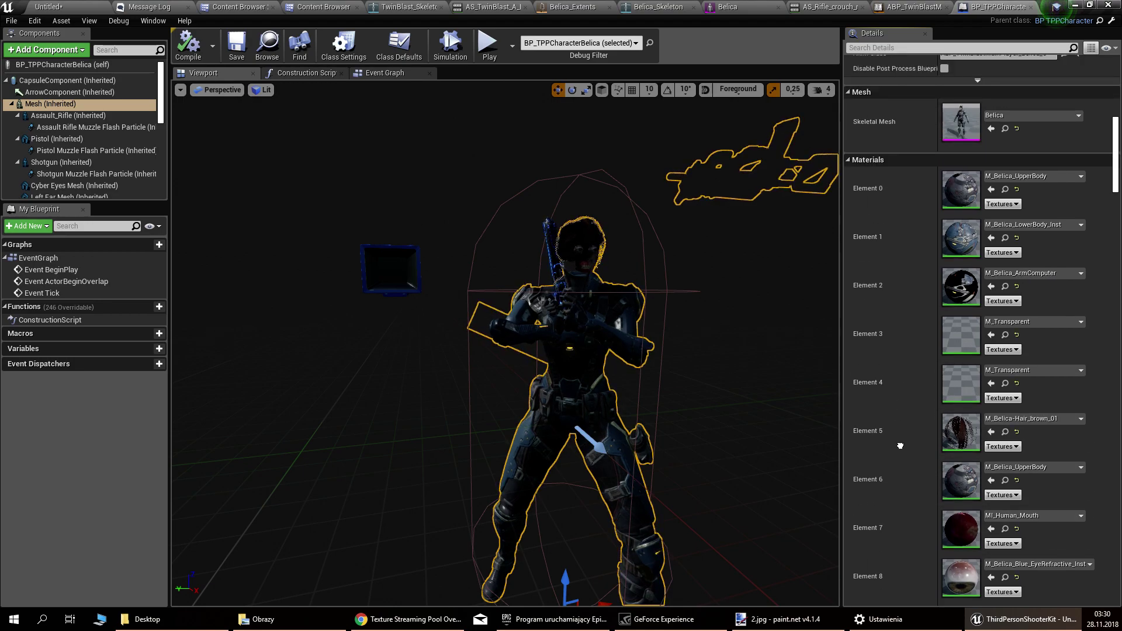
Step: Assign M_Belica_New_Head to the Mesh component's Element 3 material, inspect the head and save the blueprint
click(1016, 335)
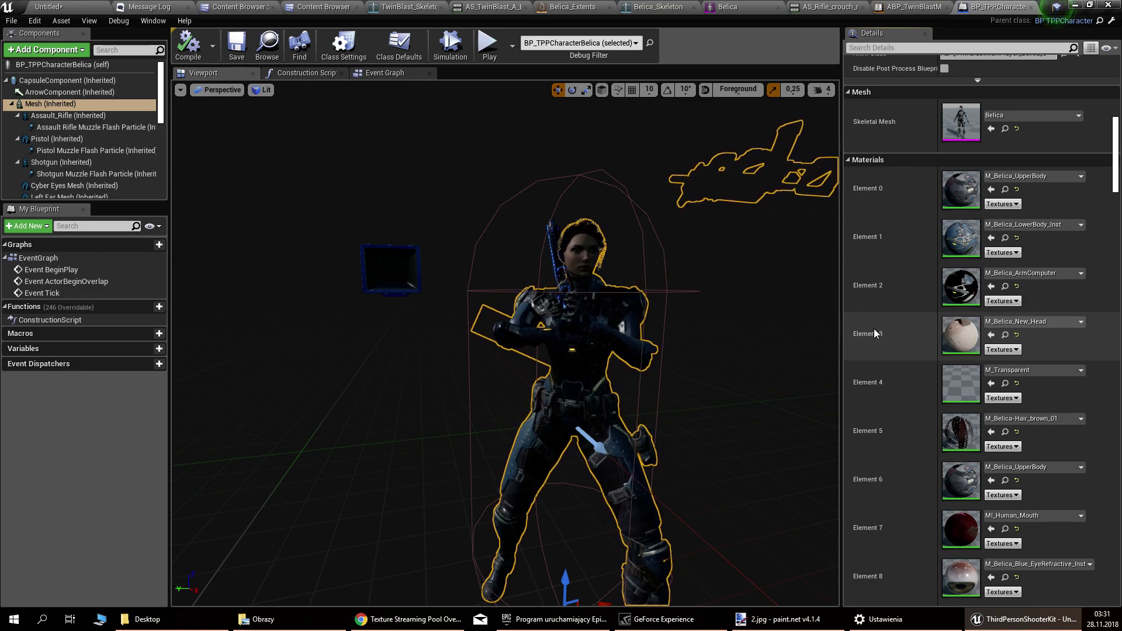
mouse_move(710, 335)
right_down()
mouse_move(777, 351)
mouse_move(710, 334)
right_up()
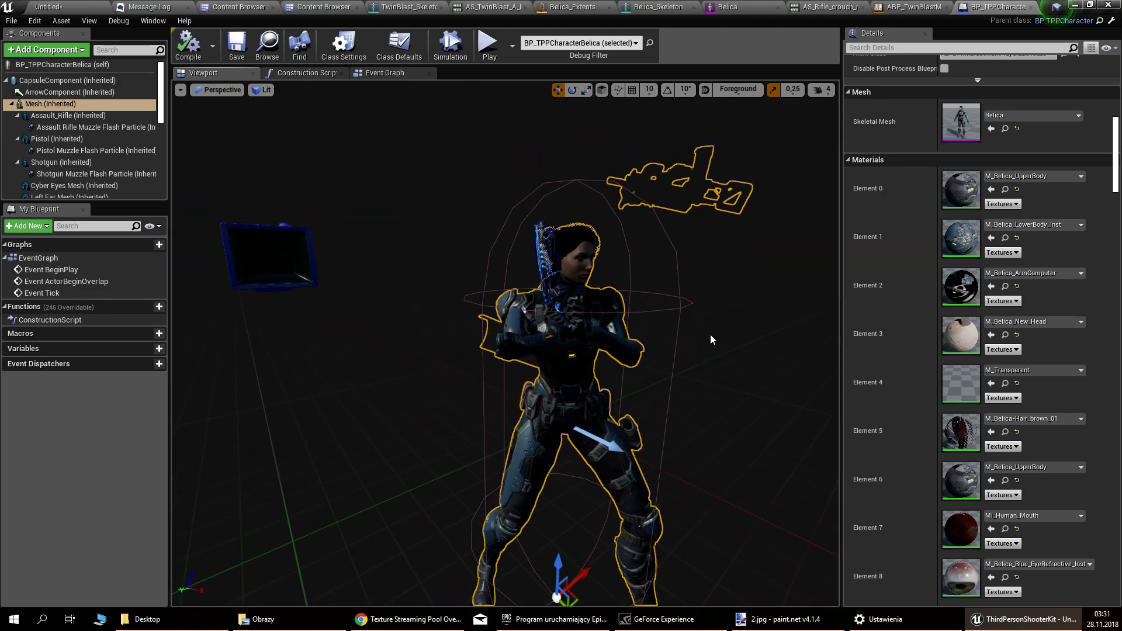
mouse_move(711, 335)
right_down()
mouse_move(720, 358)
mouse_move(711, 356)
right_up()
click(237, 46)
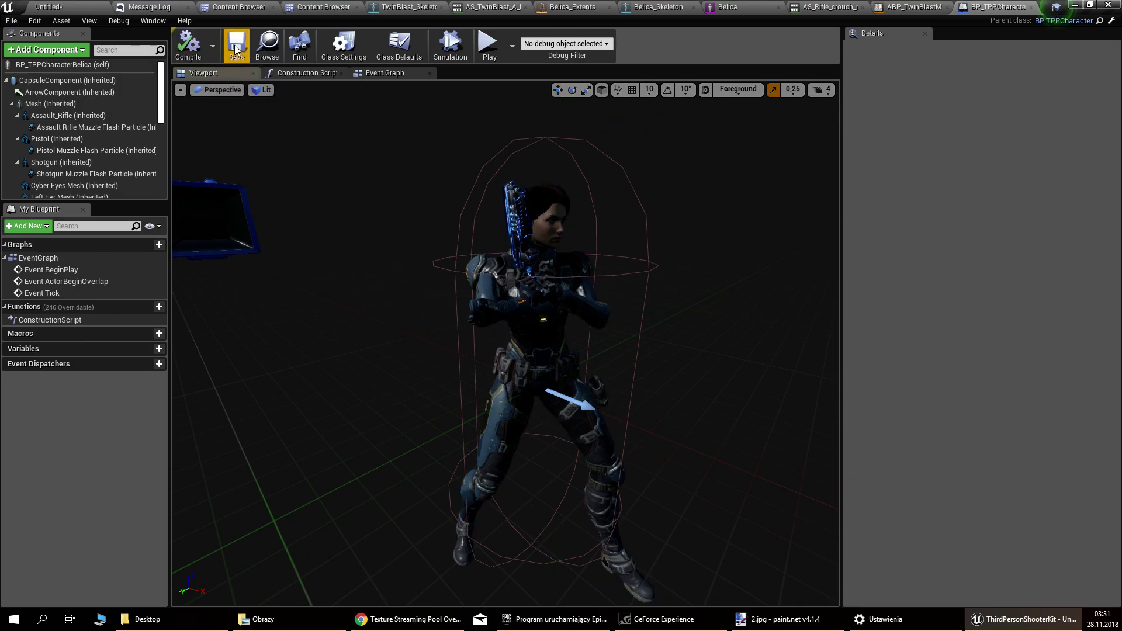
Step: Play the level briefly with the Belica character in it, stop the session and select the placed BP_TPPCharacterBelica
click(49, 7)
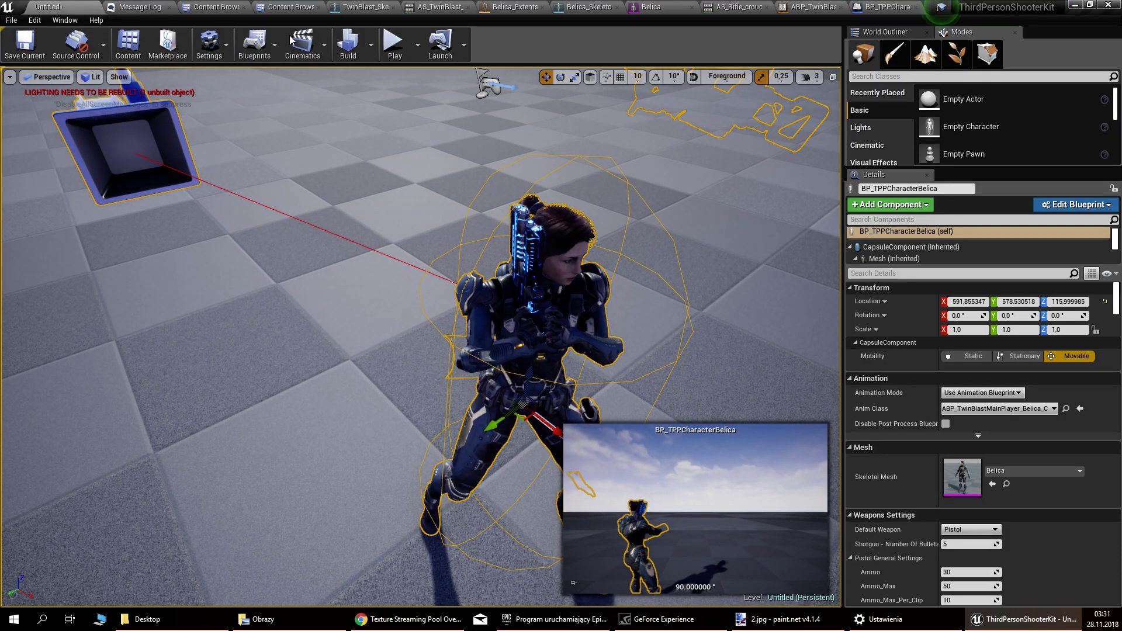
click(394, 47)
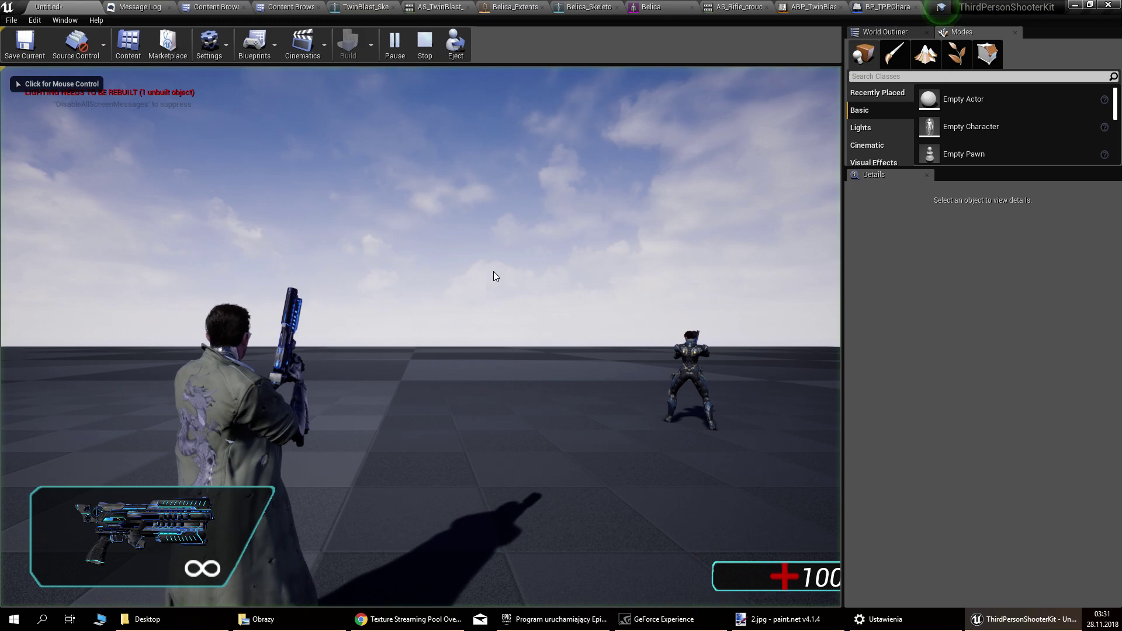
click(424, 44)
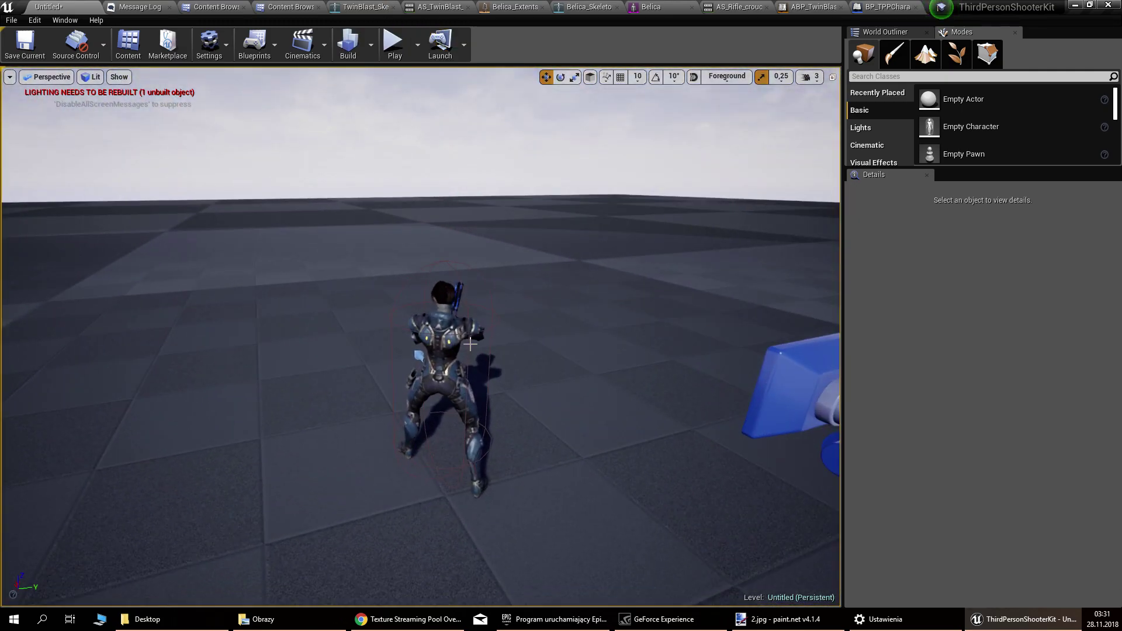
click(470, 344)
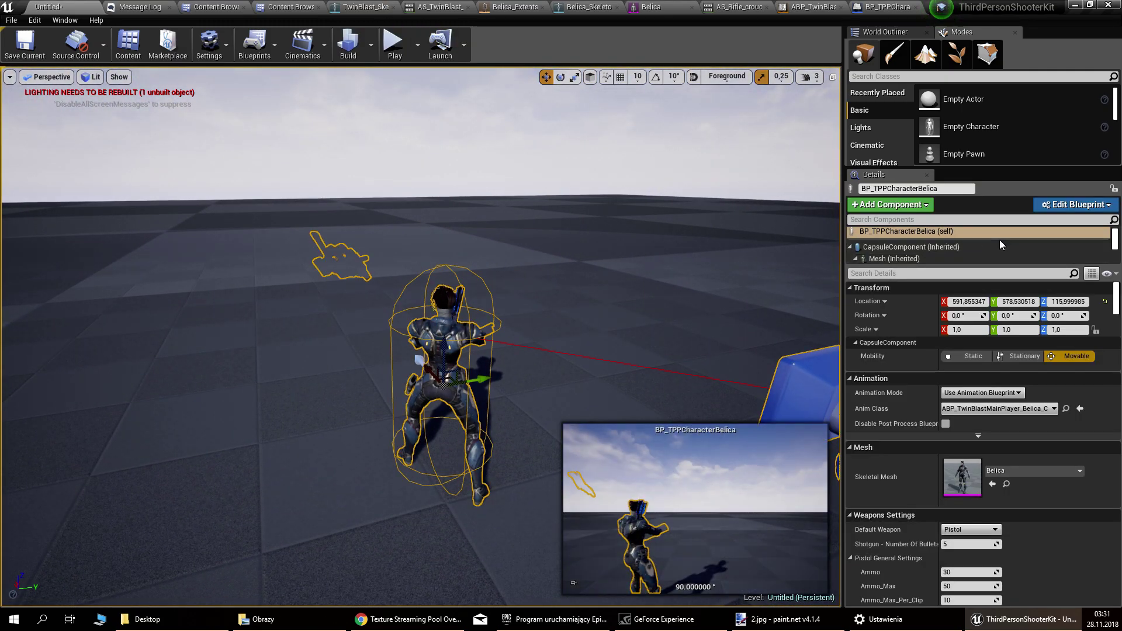
Step: Set Auto Possess Player to Player 0 for the placed BP_TPPCharacterBelica
click(926, 274)
text(poss)
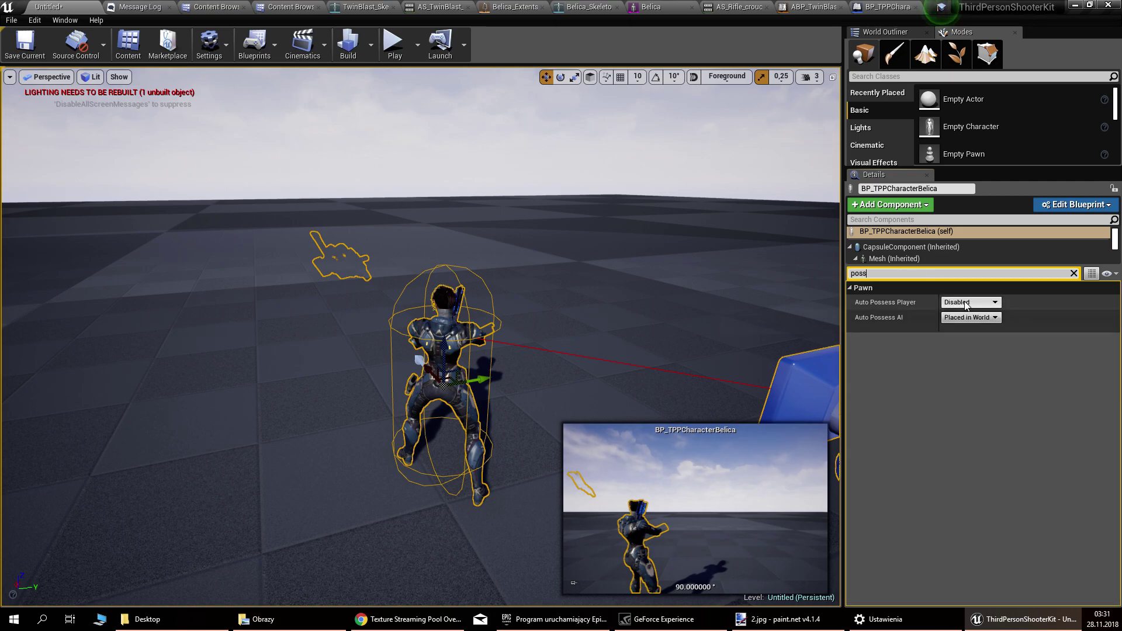
click(967, 302)
click(966, 319)
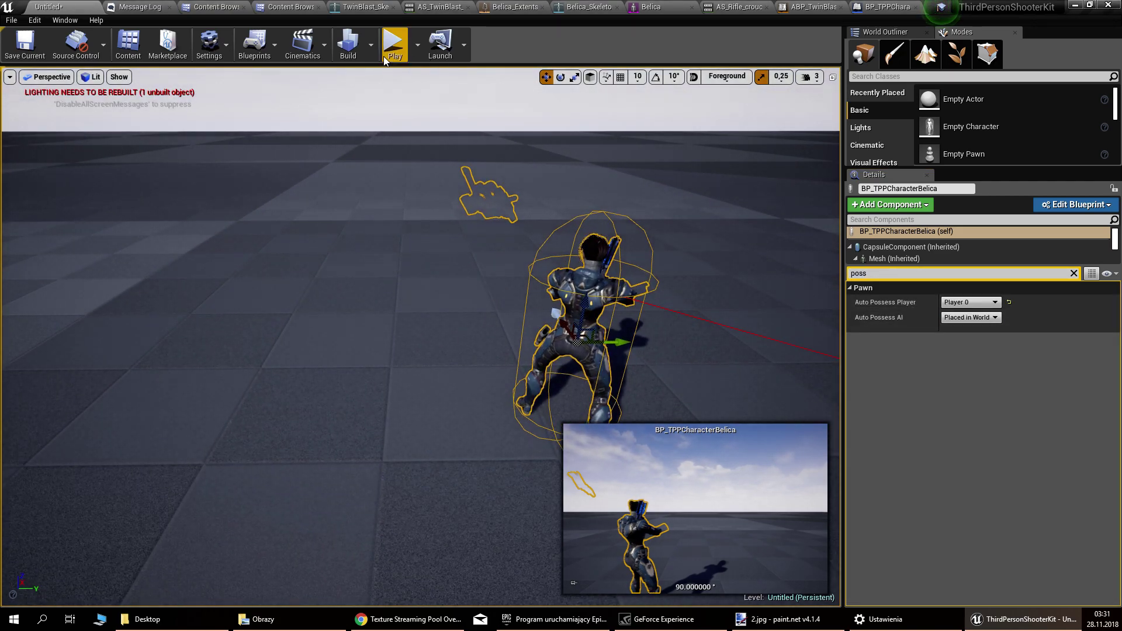
Step: Play the level, run with Belica, switch through her weapons, and aim and fire the assault rifle
click(390, 48)
click(510, 293)
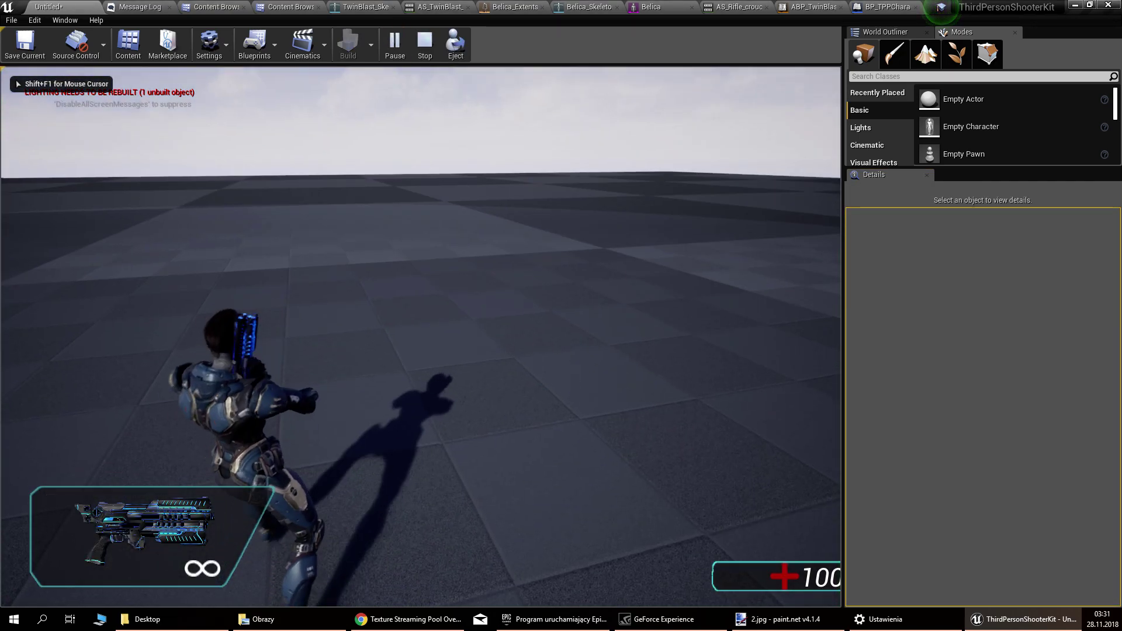
key(w)
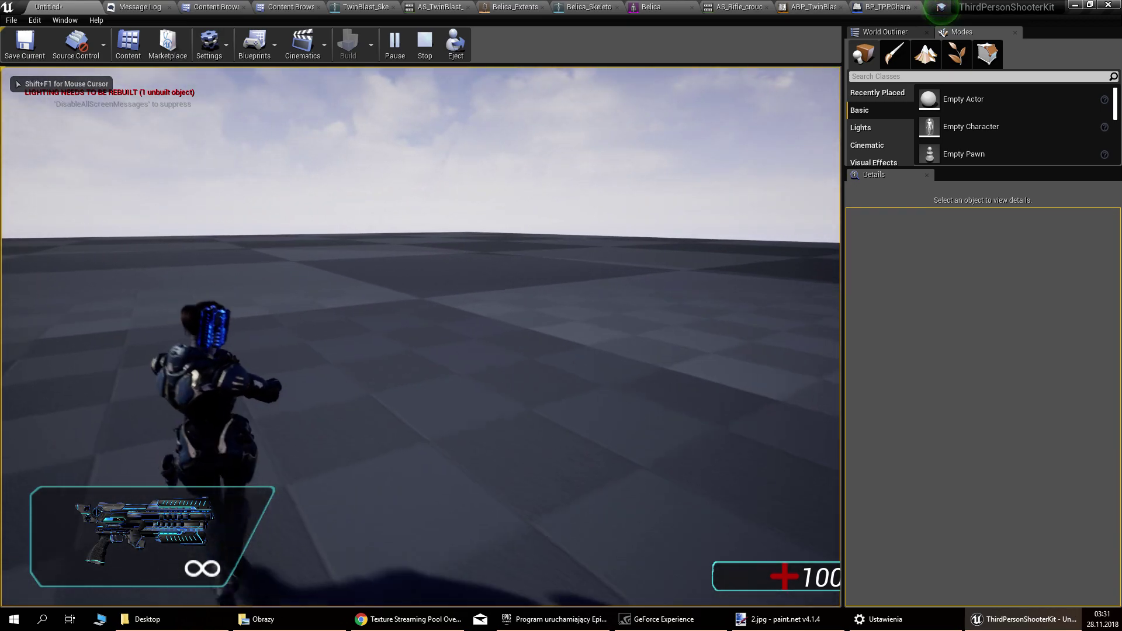
key(2)
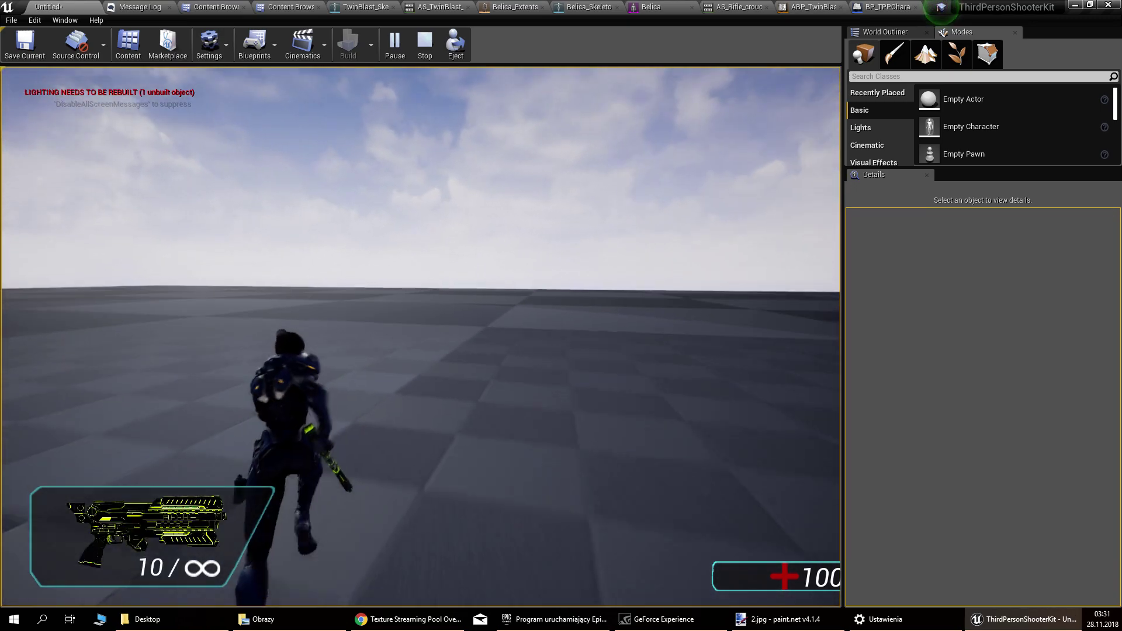
key(3)
key(4)
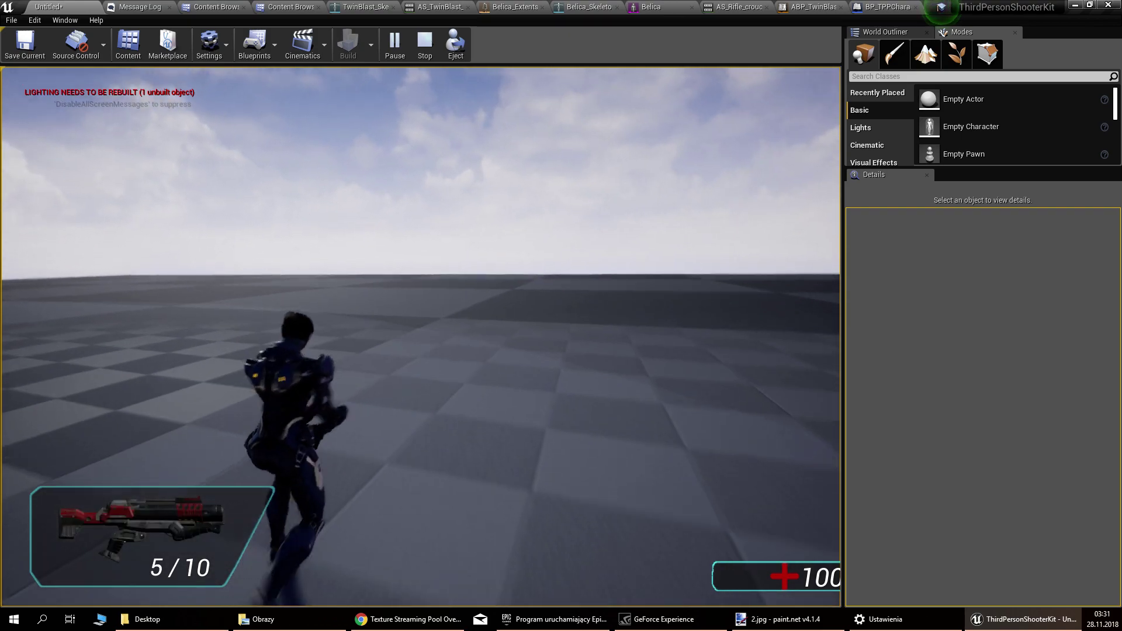
key(3)
right_click(421, 337)
click(421, 336)
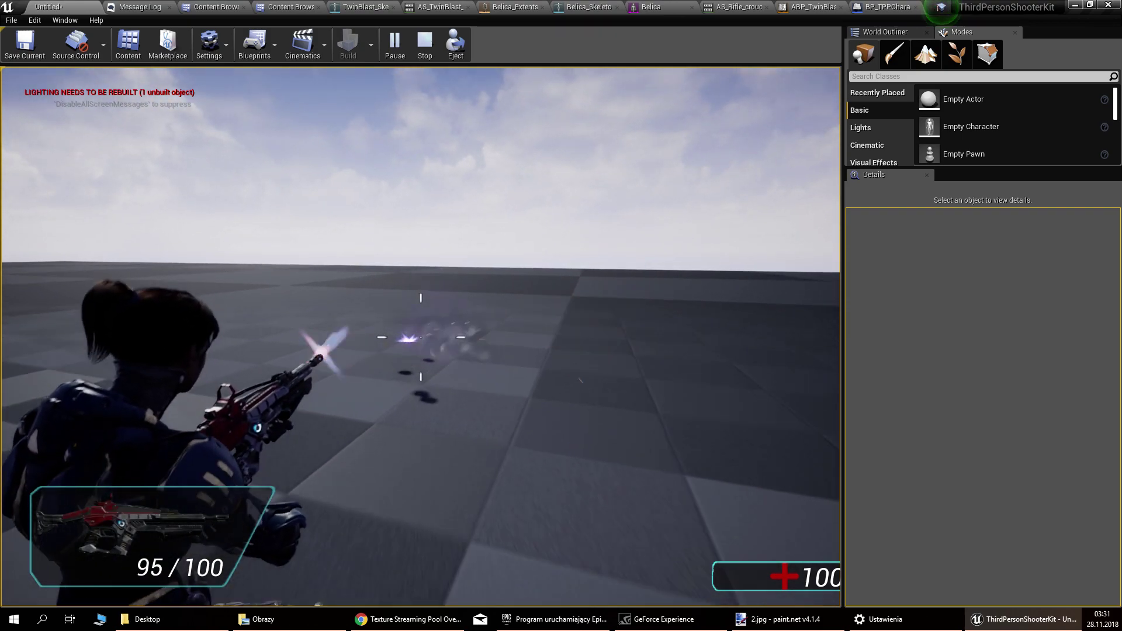
Step: Test Belica's crouching, rifle fire, weapon switching and movement in several directions, and end the play session
key(c)
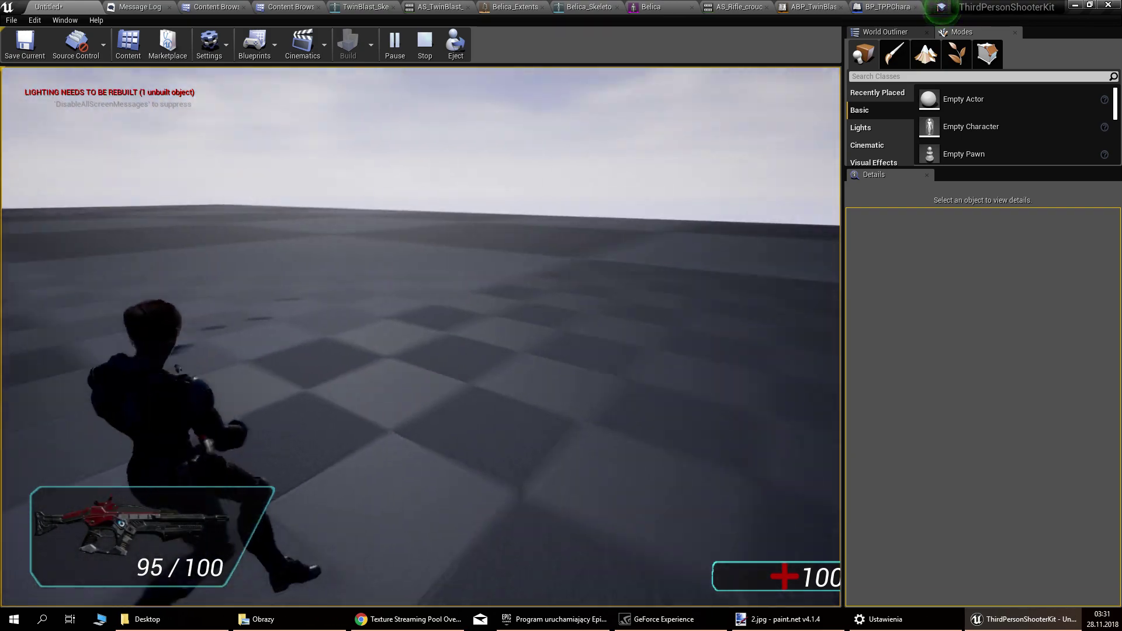
click(420, 337)
key(w)
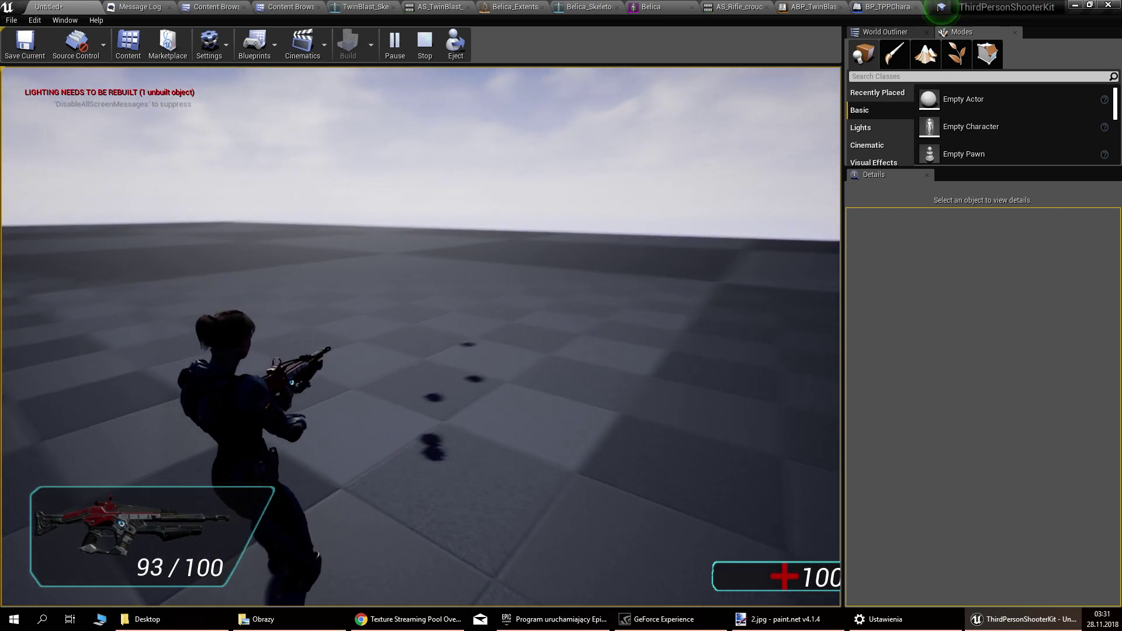
key(2)
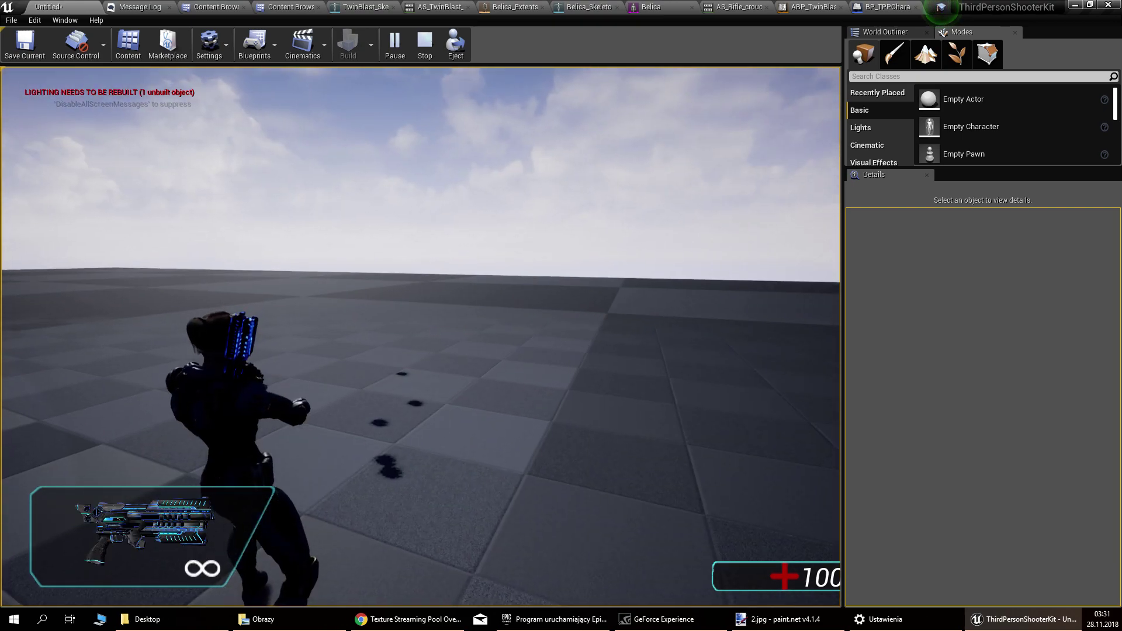
key(w)
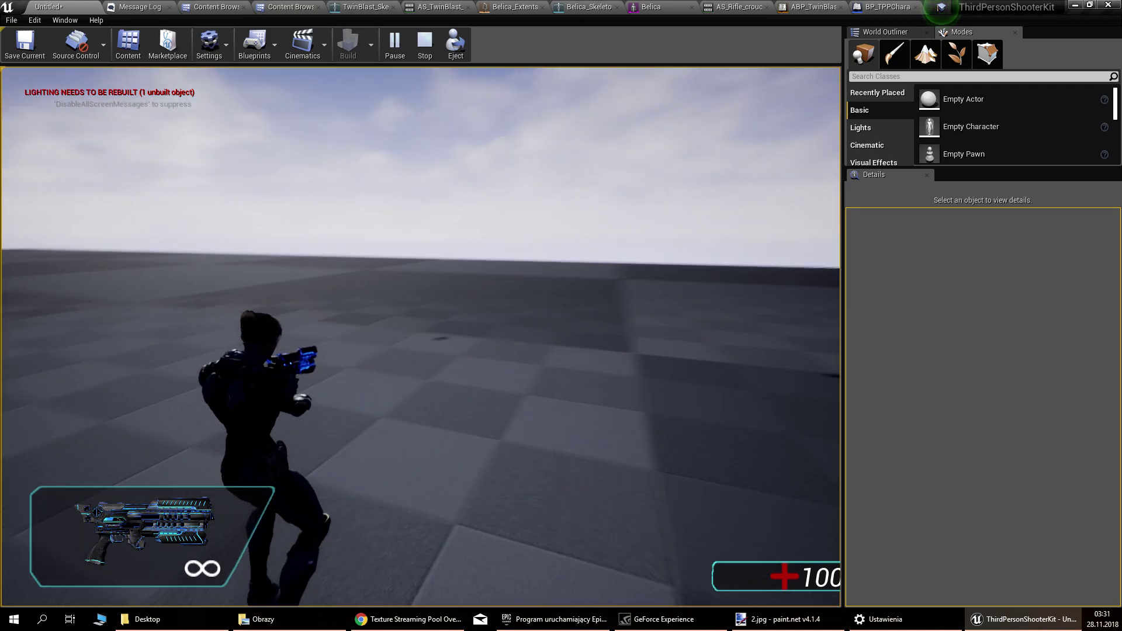
key(w)
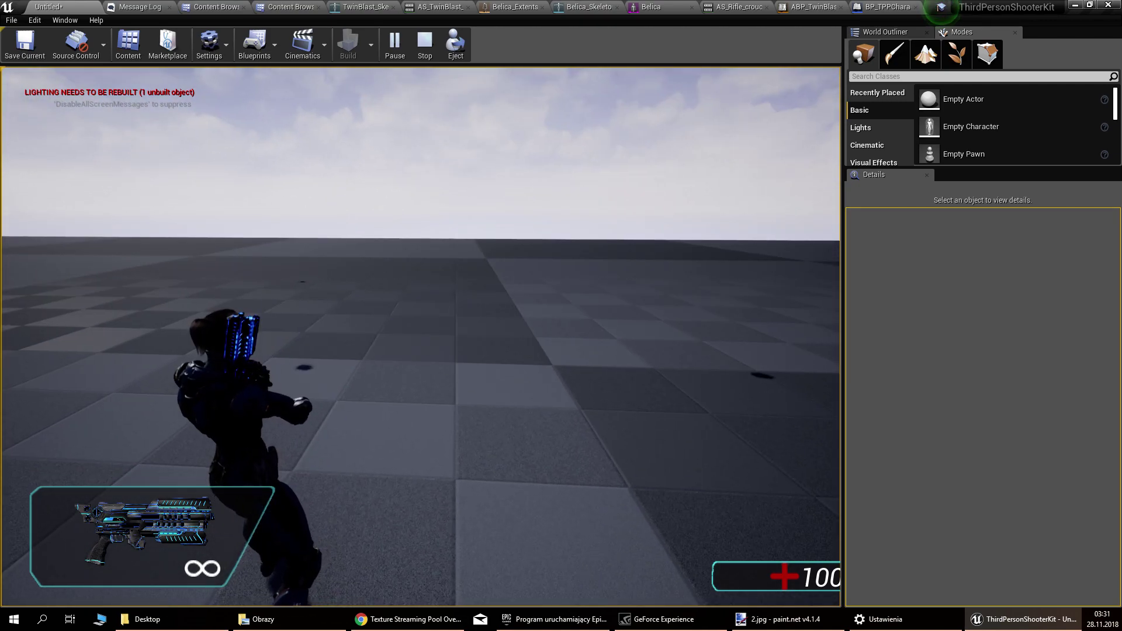
key(a)
key(w)
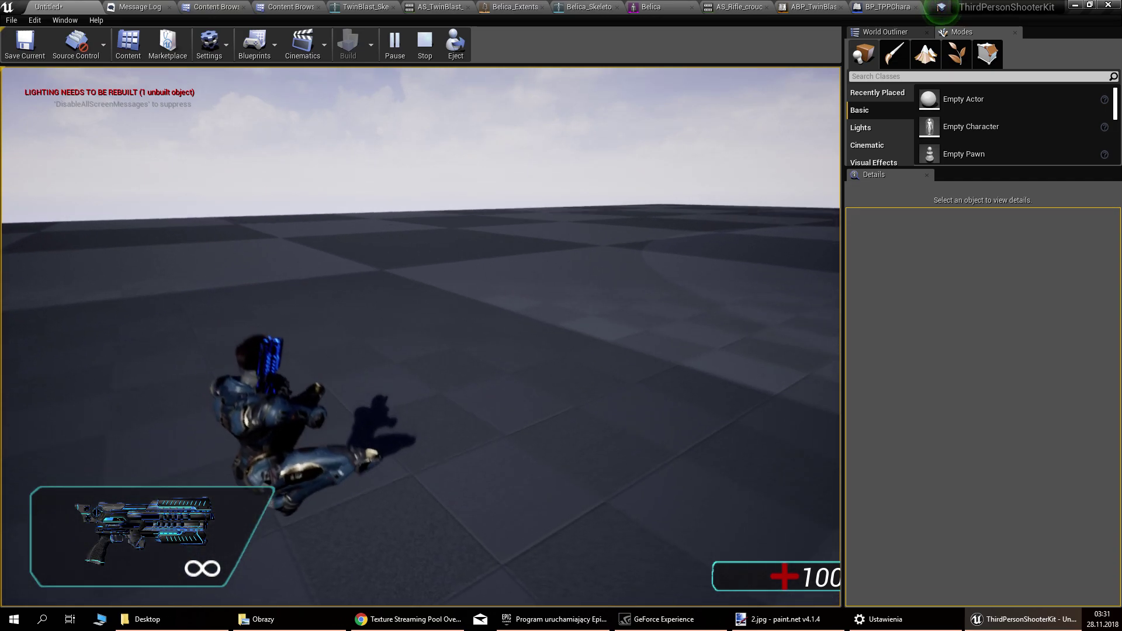
key(d)
key(c)
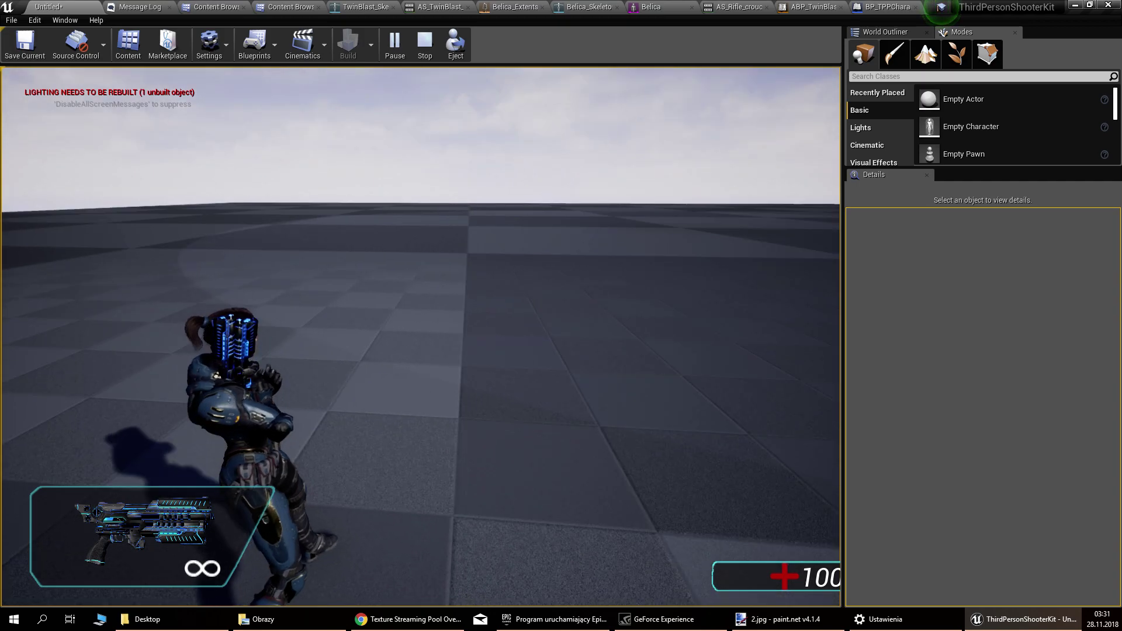
key(w)
key(Escape)
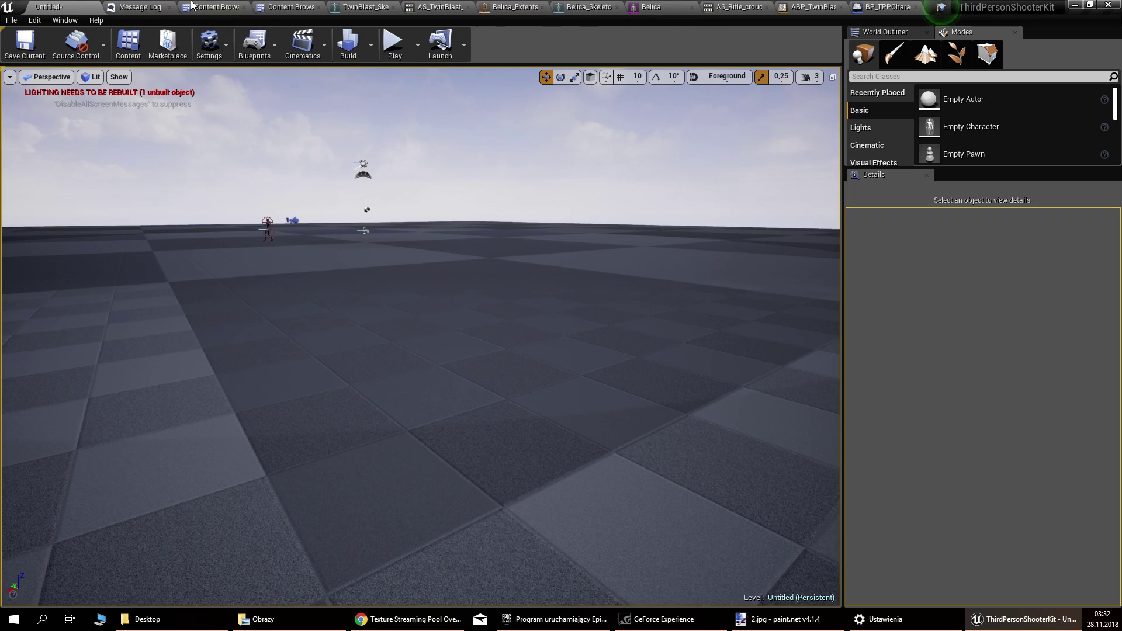
Step: Open the TwinBlast skeleton, clear its bone filter and show the Translation Retargeting options in a widened skeleton tree
click(192, 6)
click(330, 7)
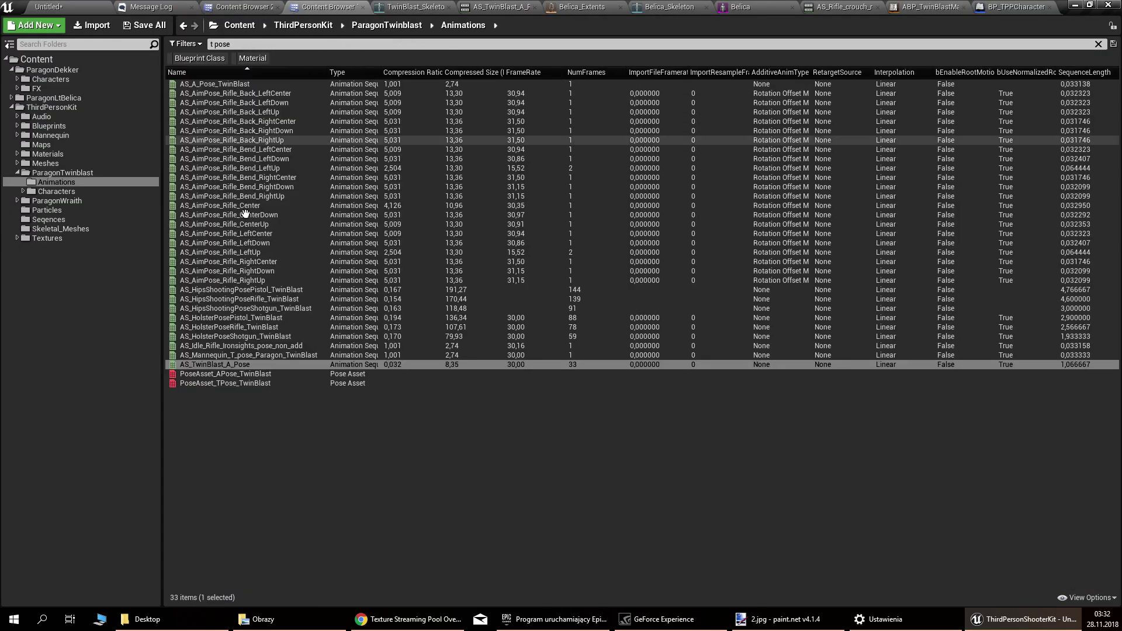
click(246, 6)
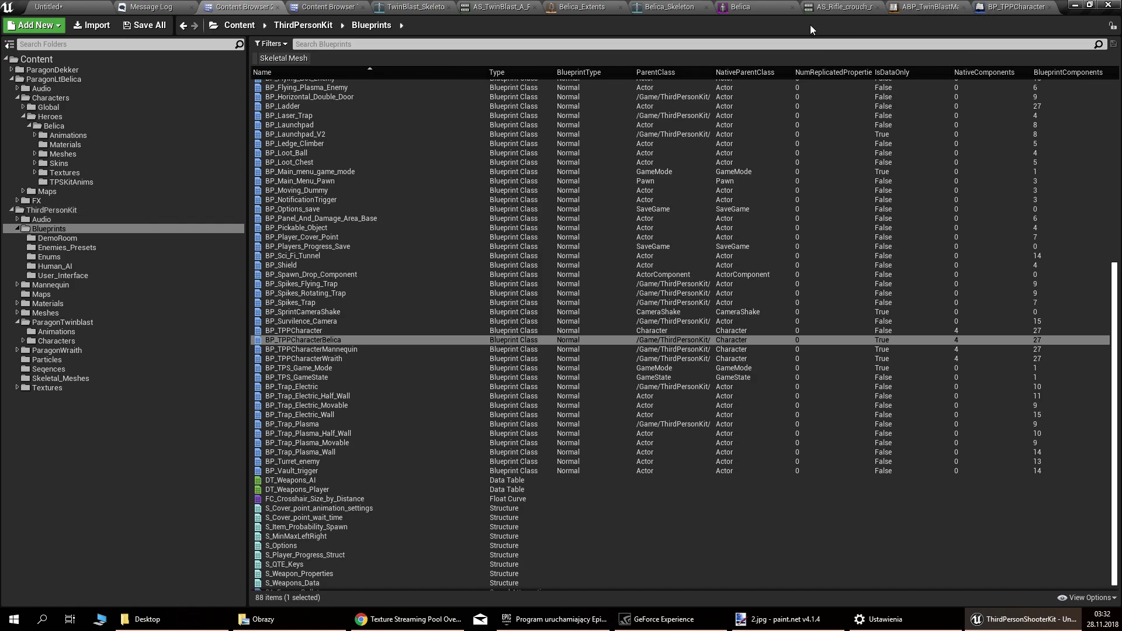
click(380, 7)
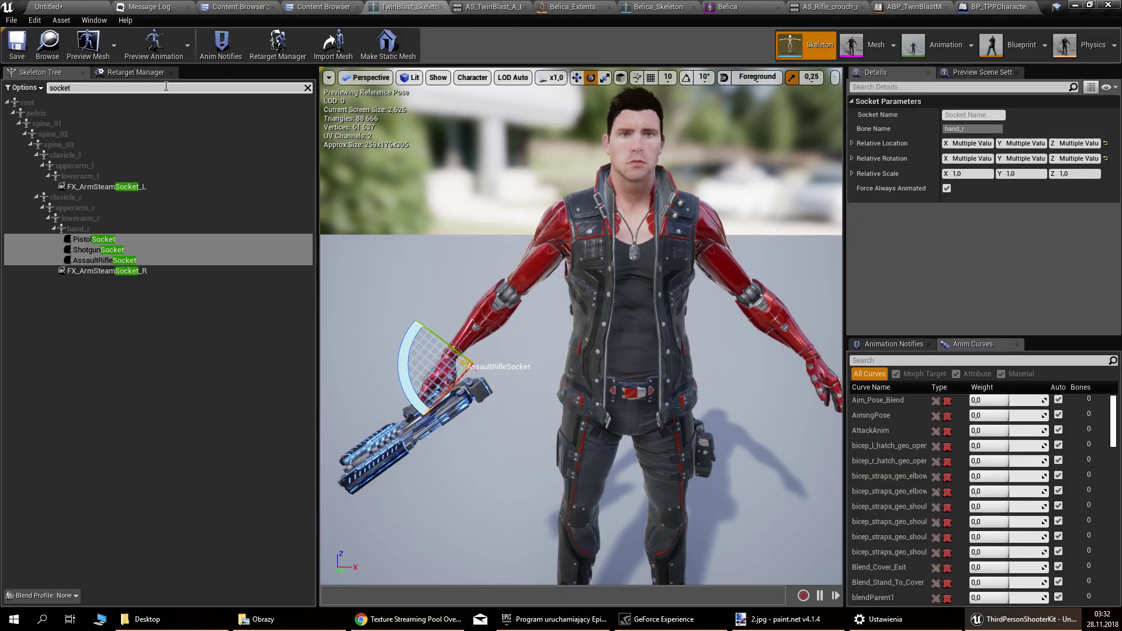
click(308, 89)
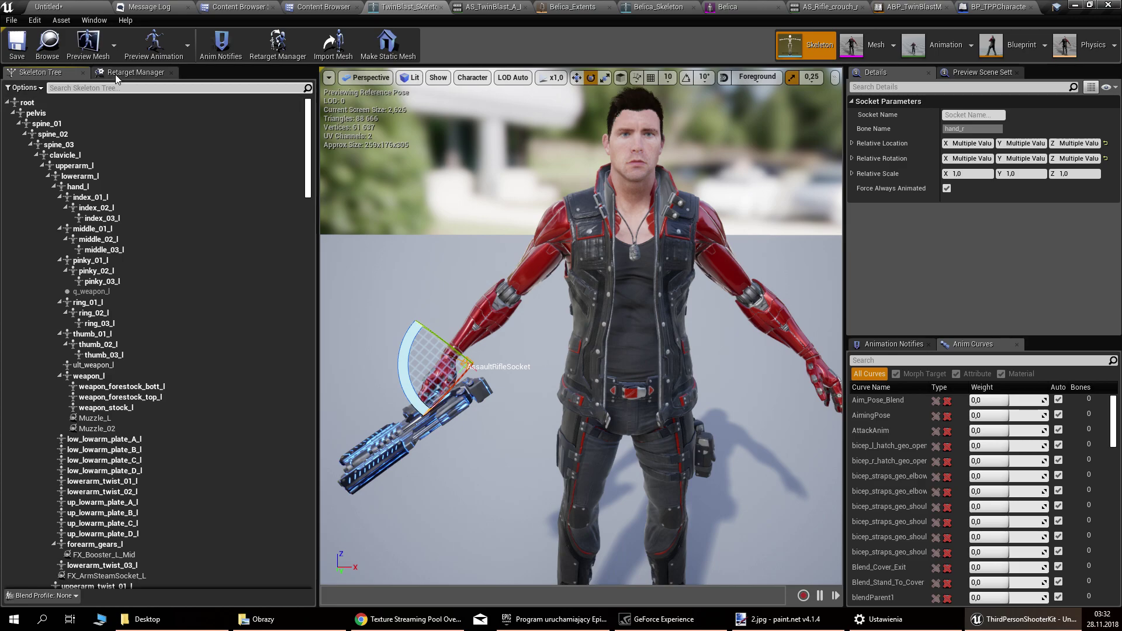
click(24, 87)
click(56, 109)
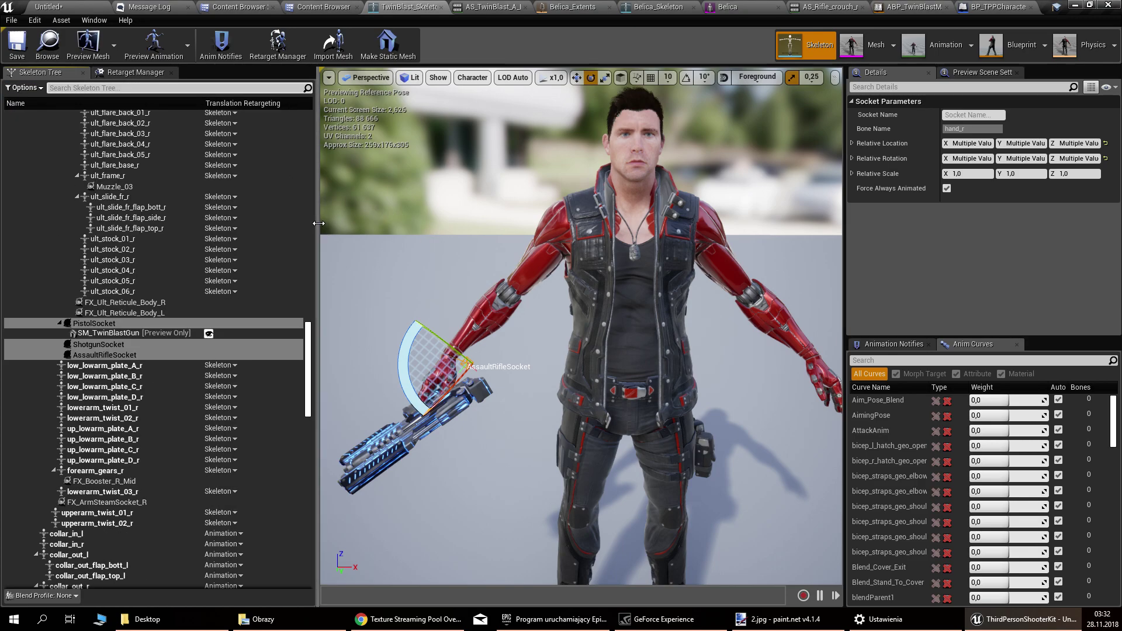
drag(320, 228, 421, 213)
scroll(363, 362, up, 20)
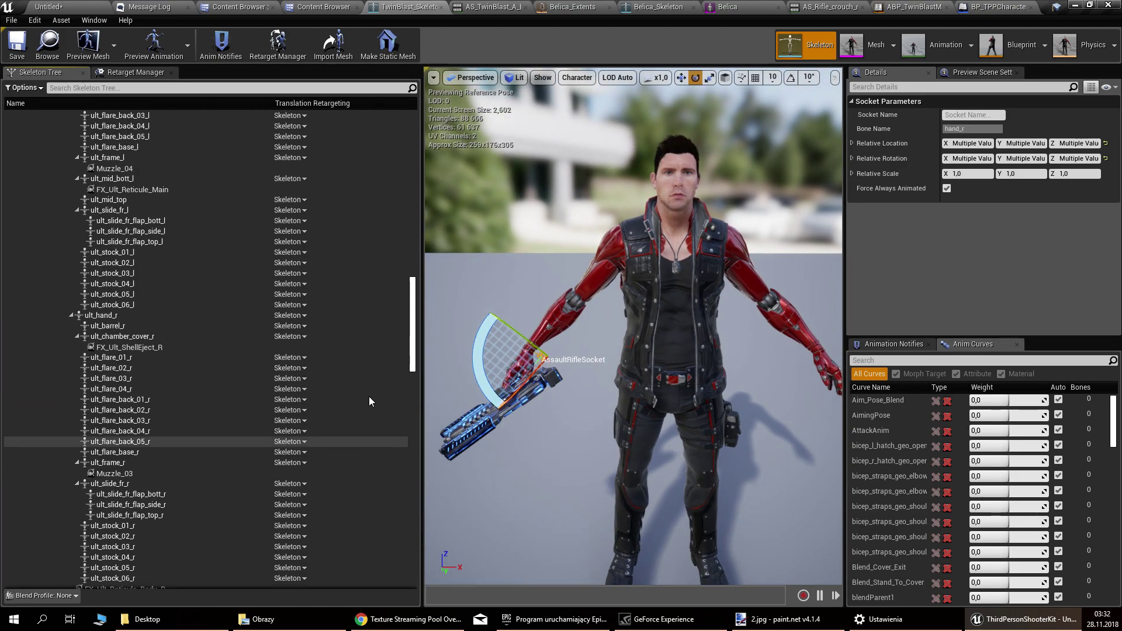
Step: Collapse the arm hierarchies in the TwinBlast skeleton and select upperarm_l and upperarm_r to examine their translation retargeting
click(303, 179)
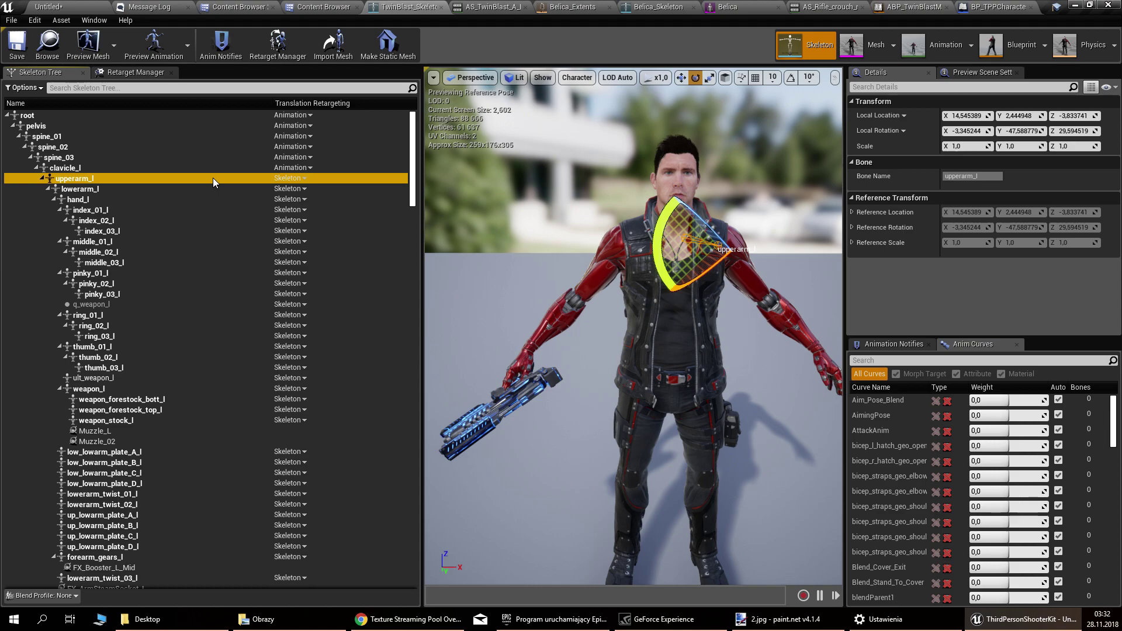
click(42, 178)
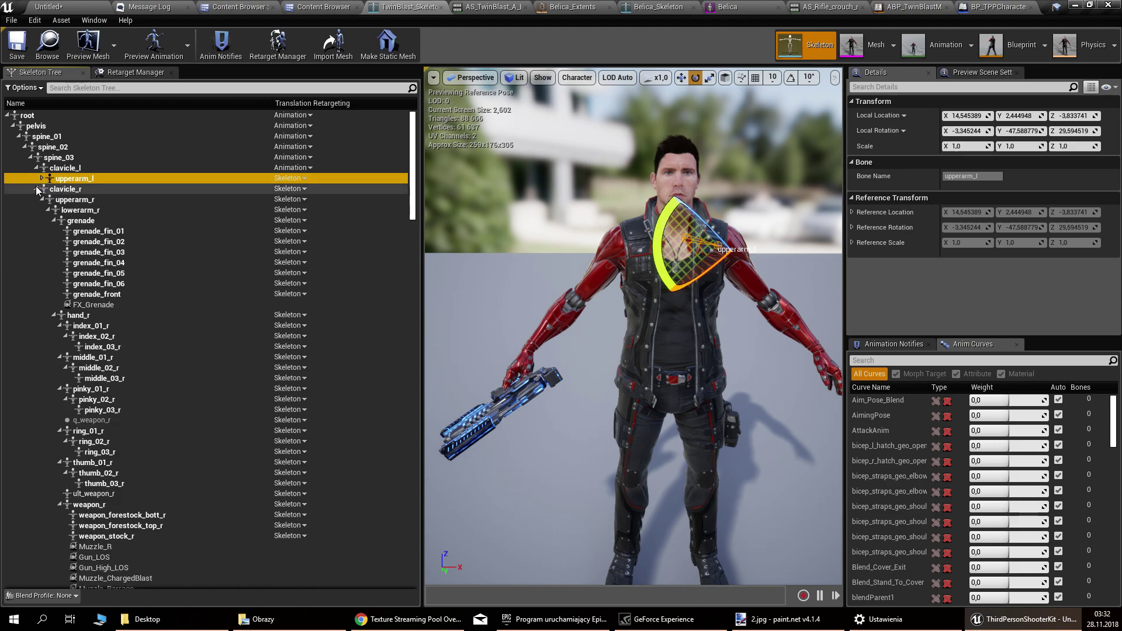
click(36, 188)
click(36, 188)
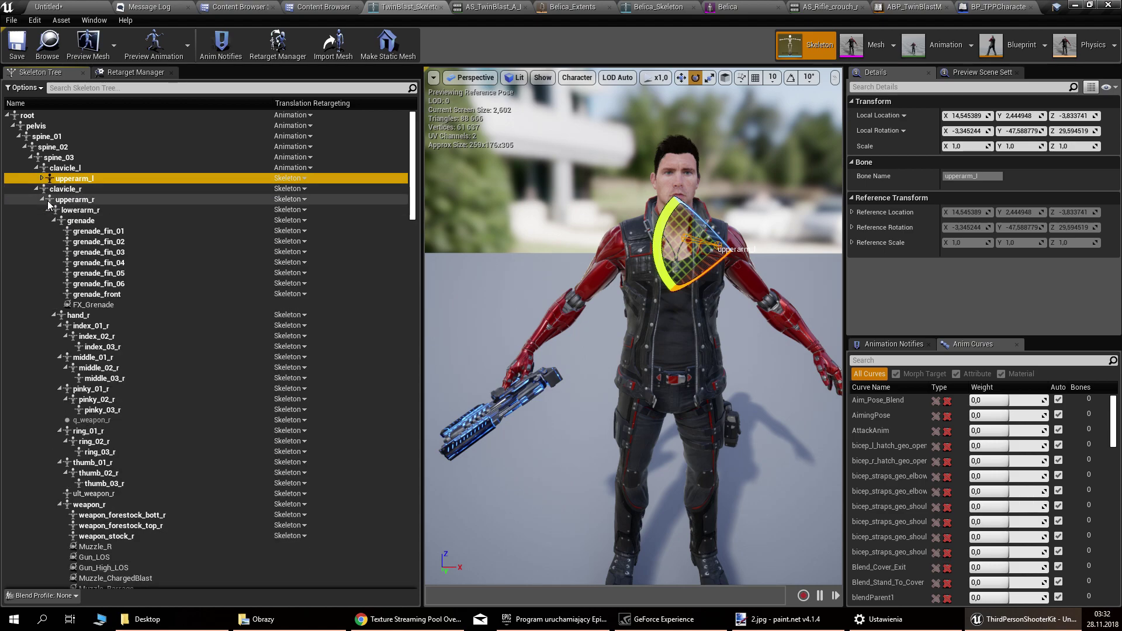
click(42, 199)
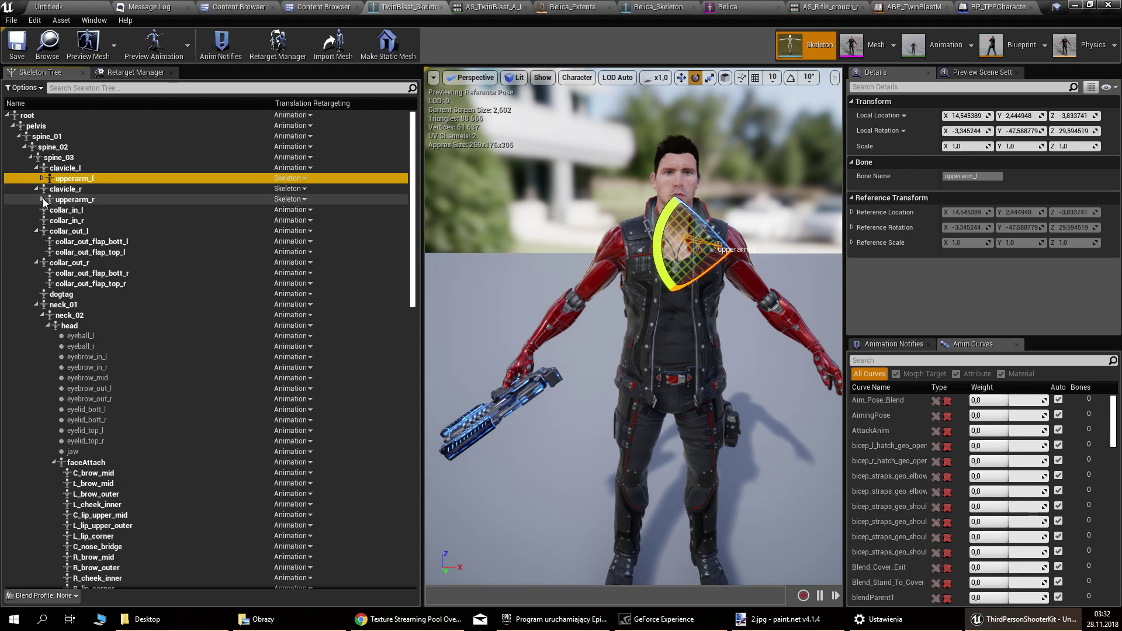
ctrl+click(142, 200)
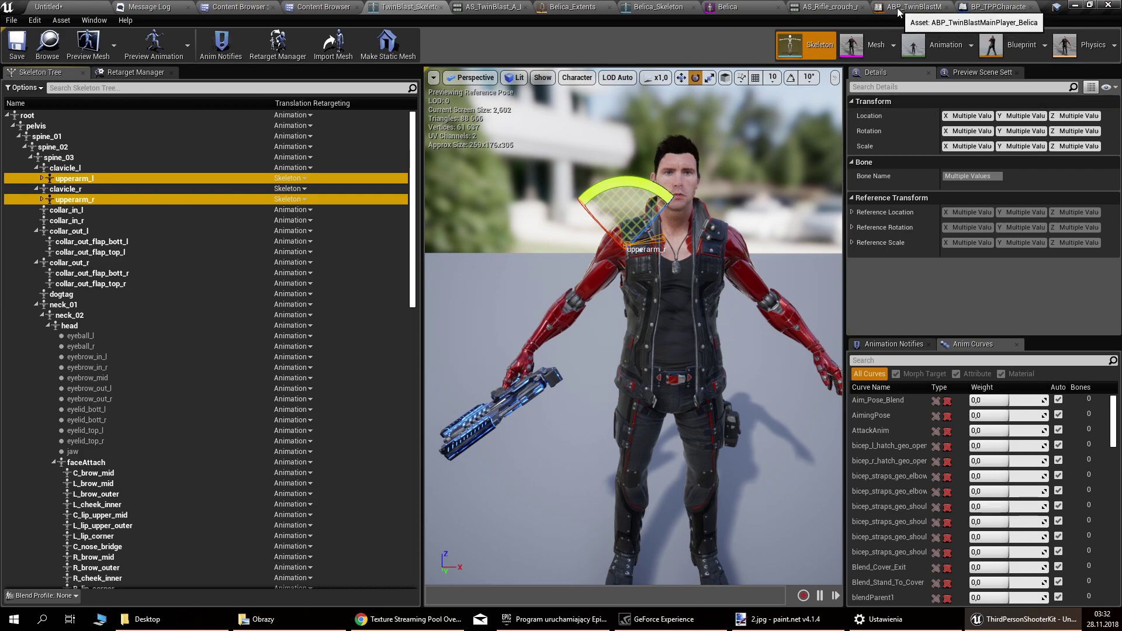
Step: Open Belica_Skeleton, clear its bone filter, select upperarm_l and show the Translation Retargeting options
click(739, 12)
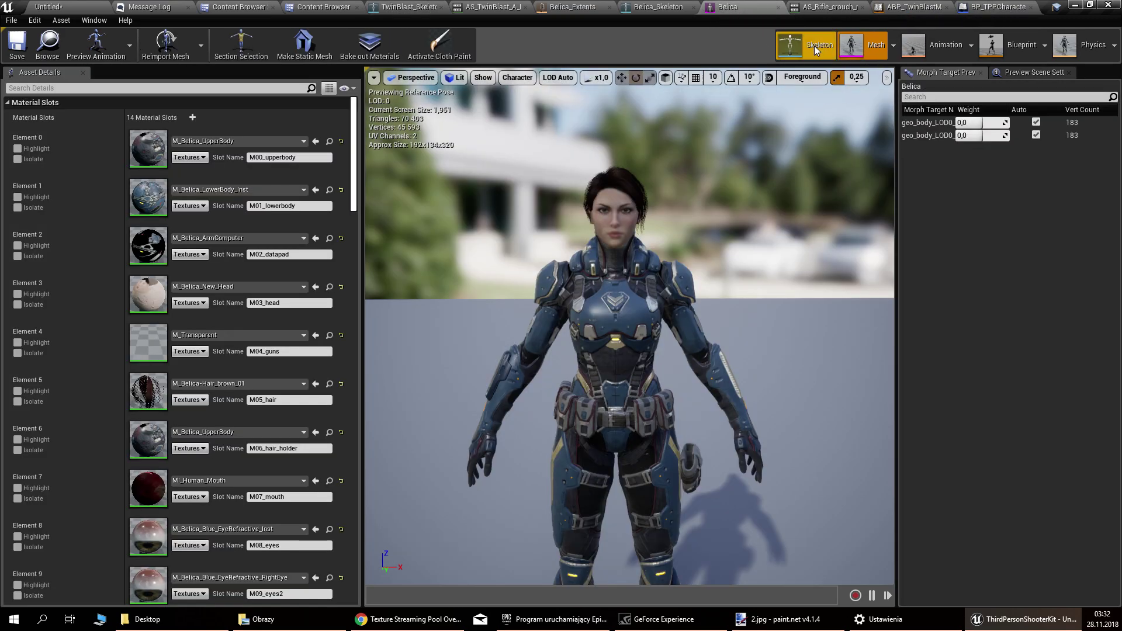
click(815, 46)
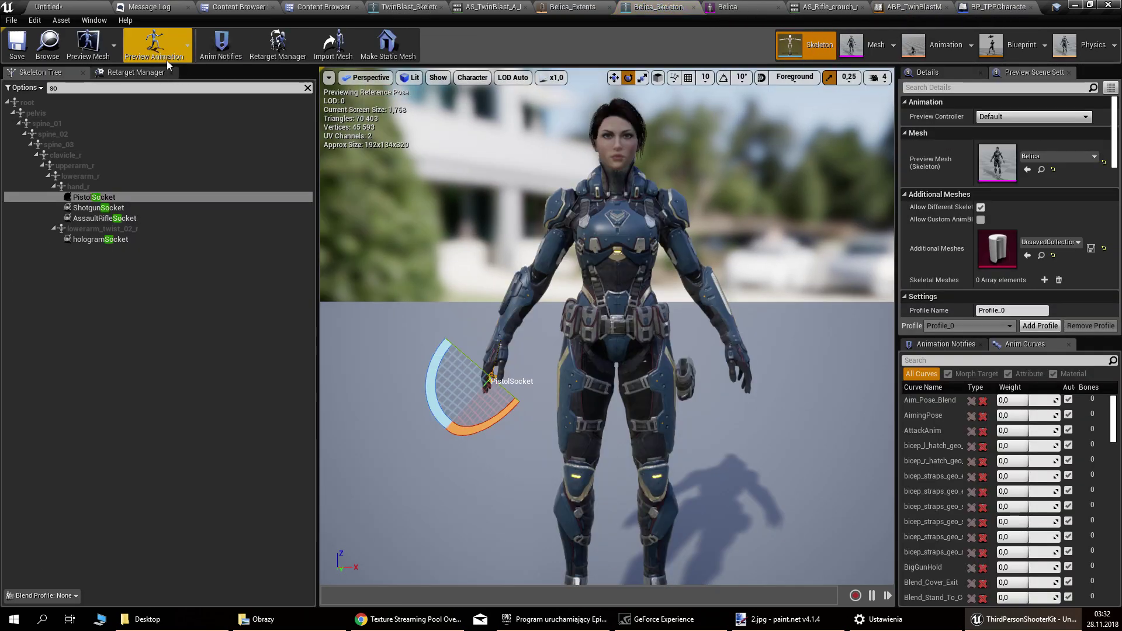
click(308, 88)
click(100, 166)
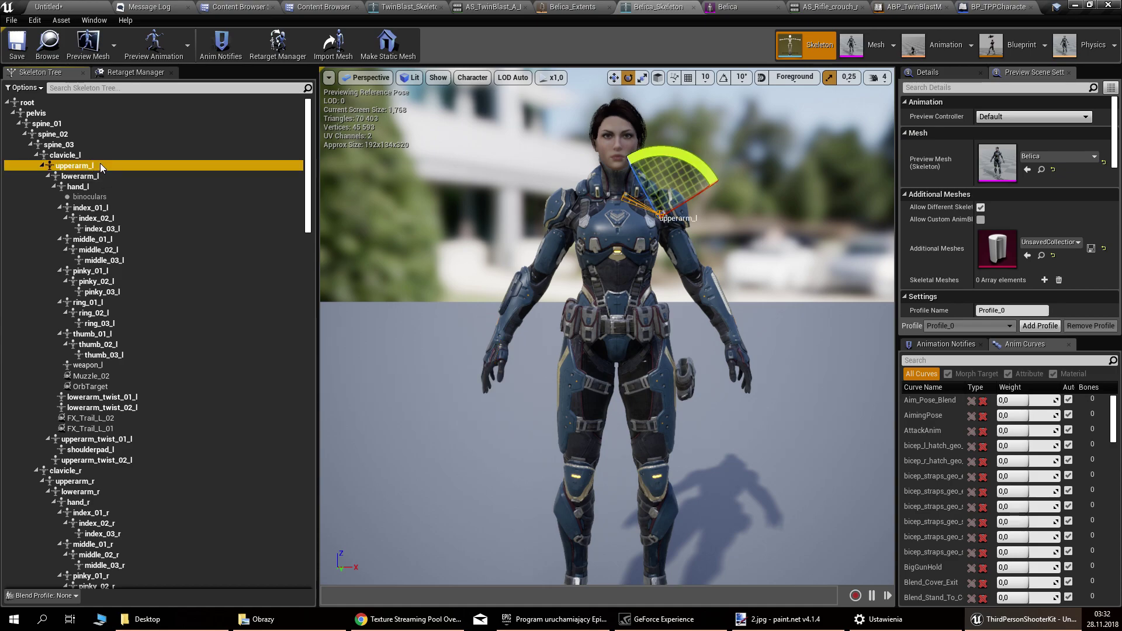
click(50, 175)
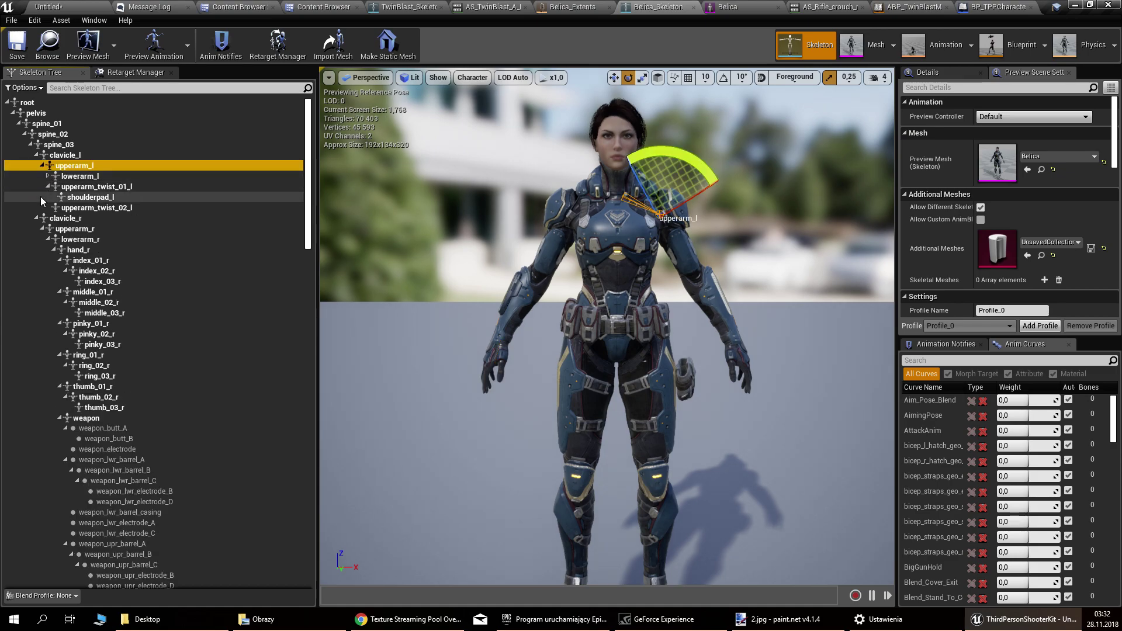
click(48, 239)
right_click(100, 166)
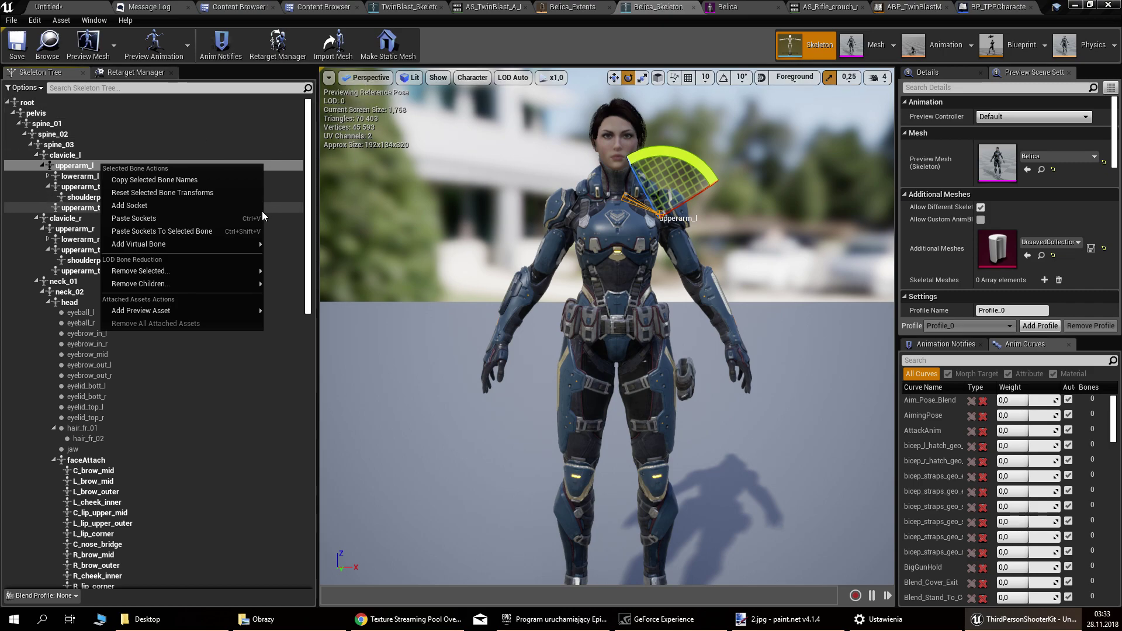
click(23, 88)
click(43, 111)
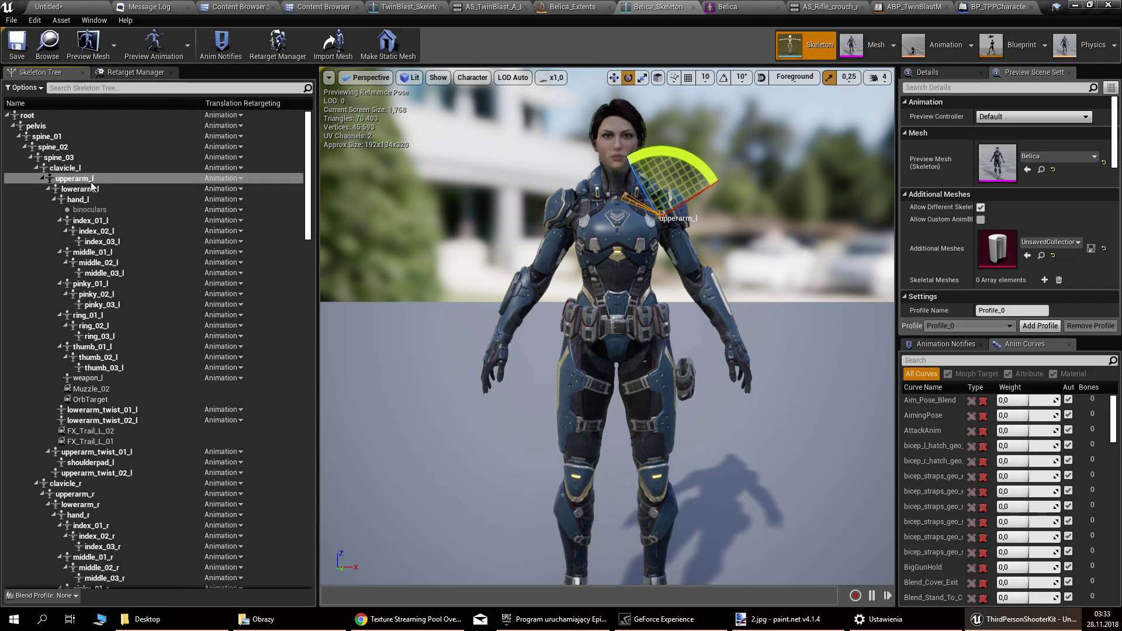
Step: Recursively set Translation Retargeting to Skeleton for Belica's upperarm_l and upperarm_r bones, save the skeleton and return to the level
right_click(89, 180)
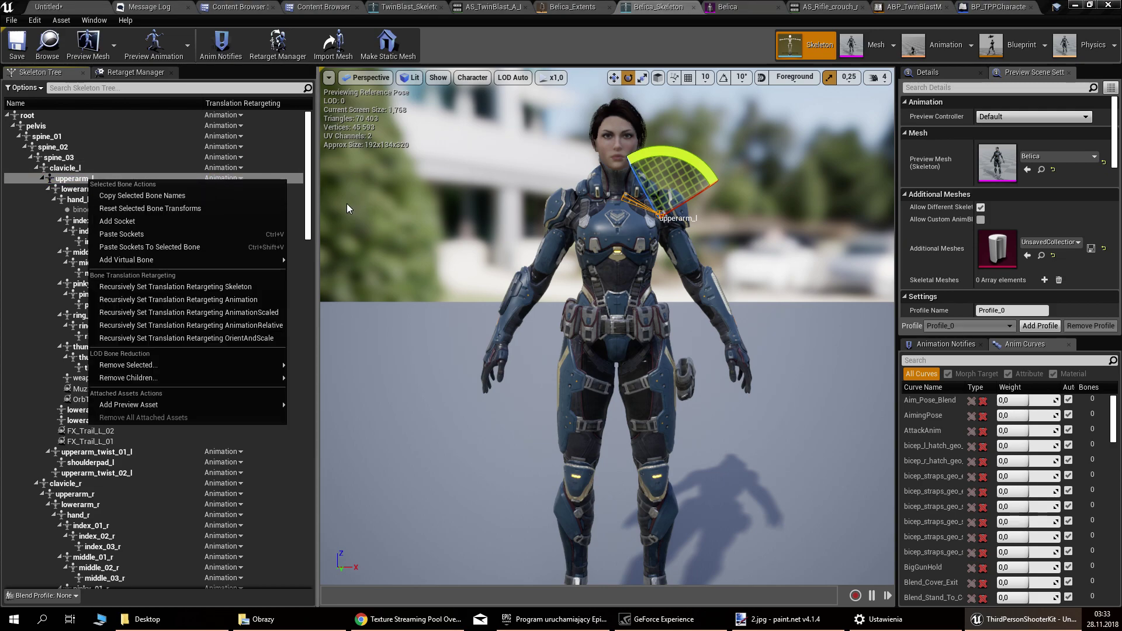
click(264, 287)
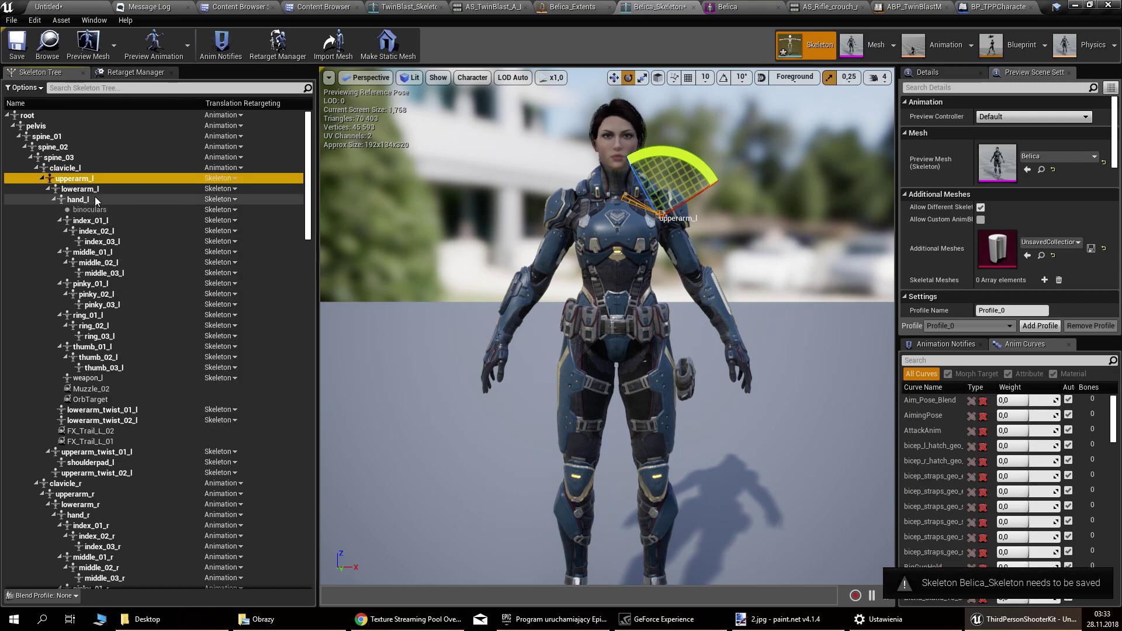
click(48, 188)
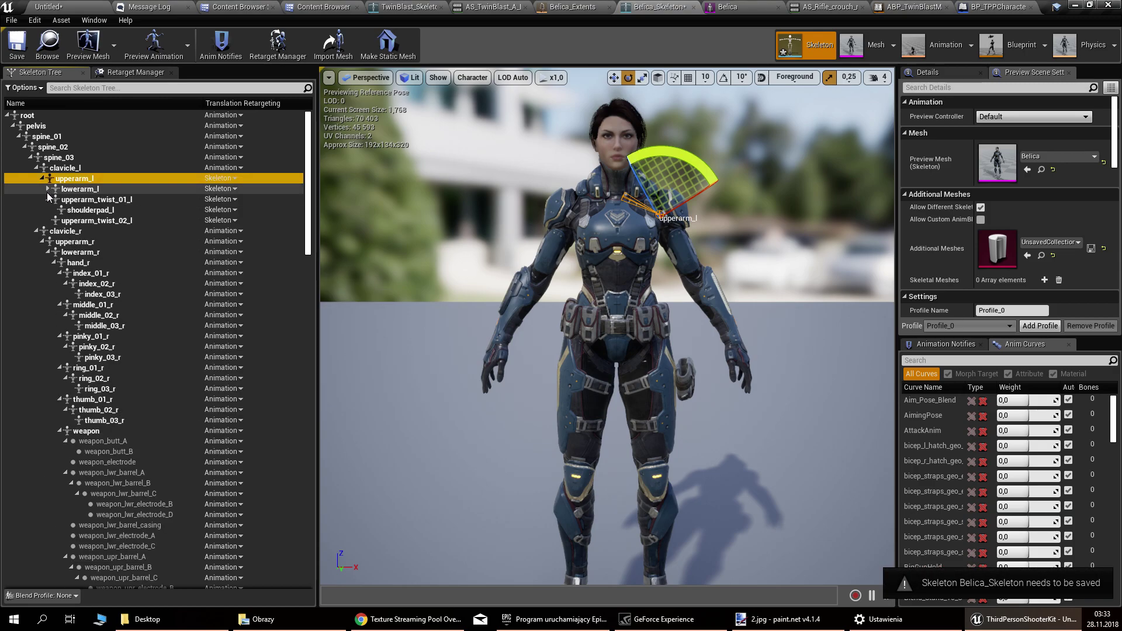
click(105, 241)
right_click(106, 240)
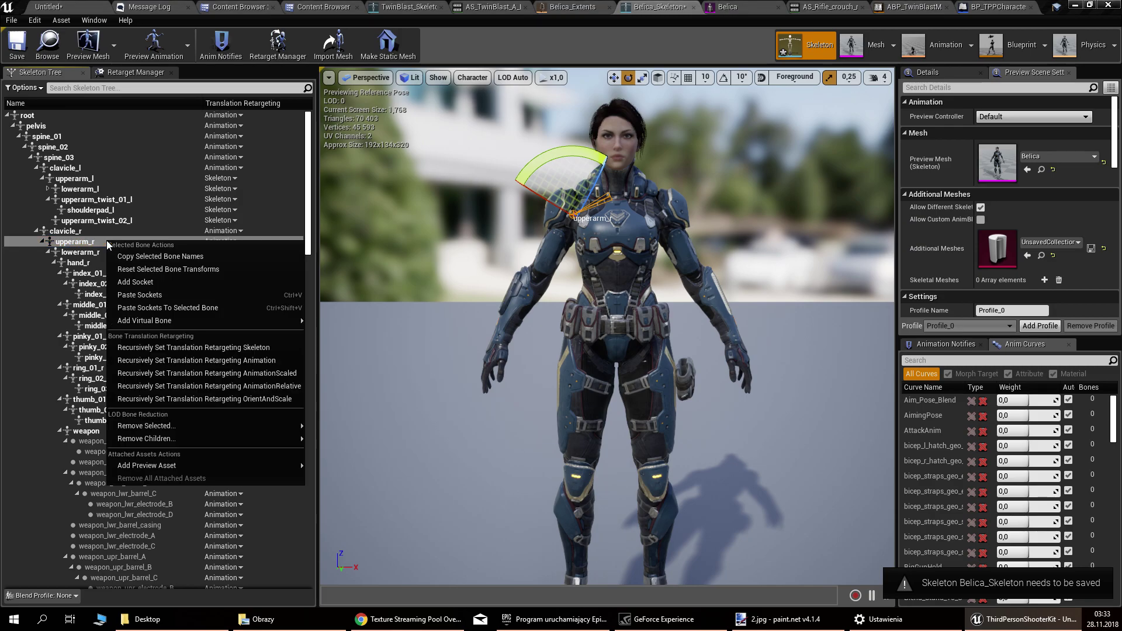
click(246, 346)
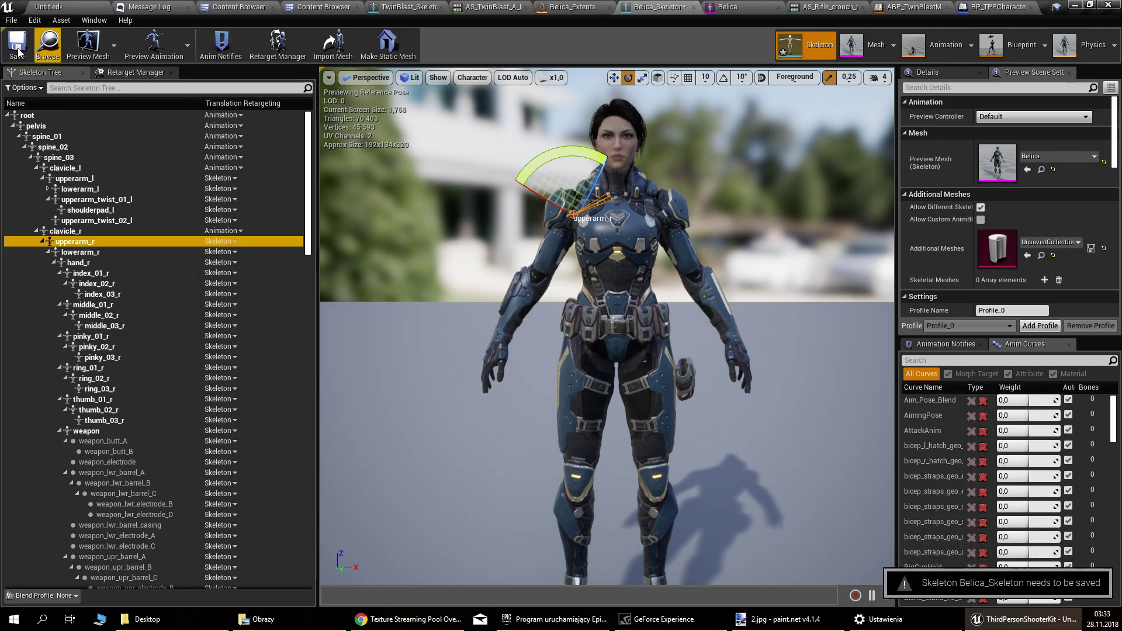
click(59, 7)
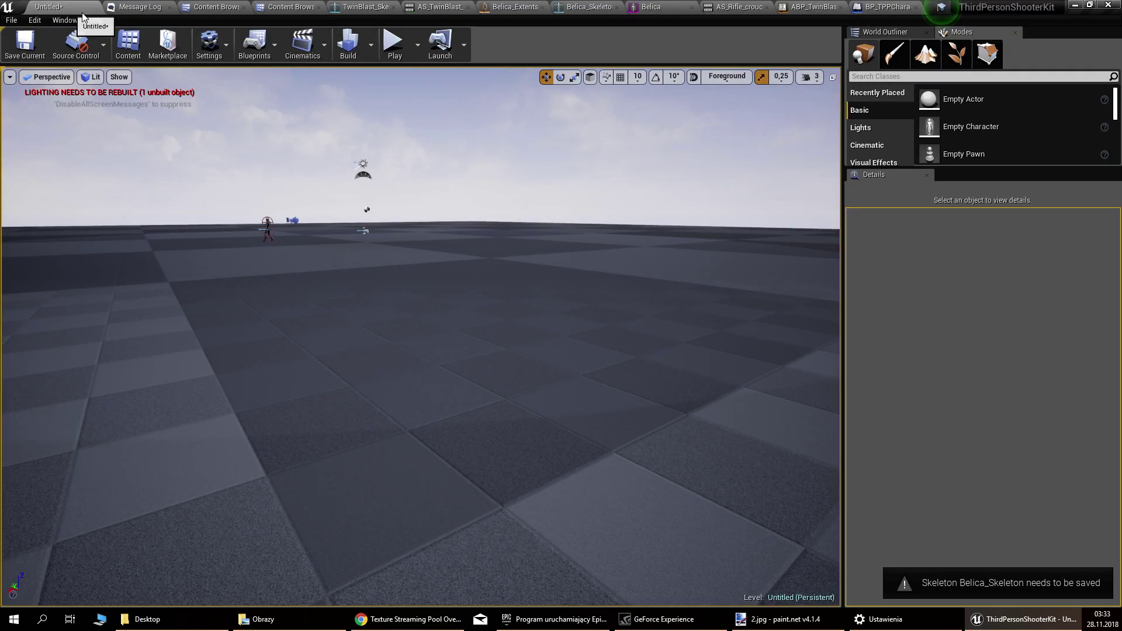
Step: Play-test the level, moving the Belica character and switching among weapons 1 to 4 to examine the holding poses, and end the session
click(380, 44)
click(429, 167)
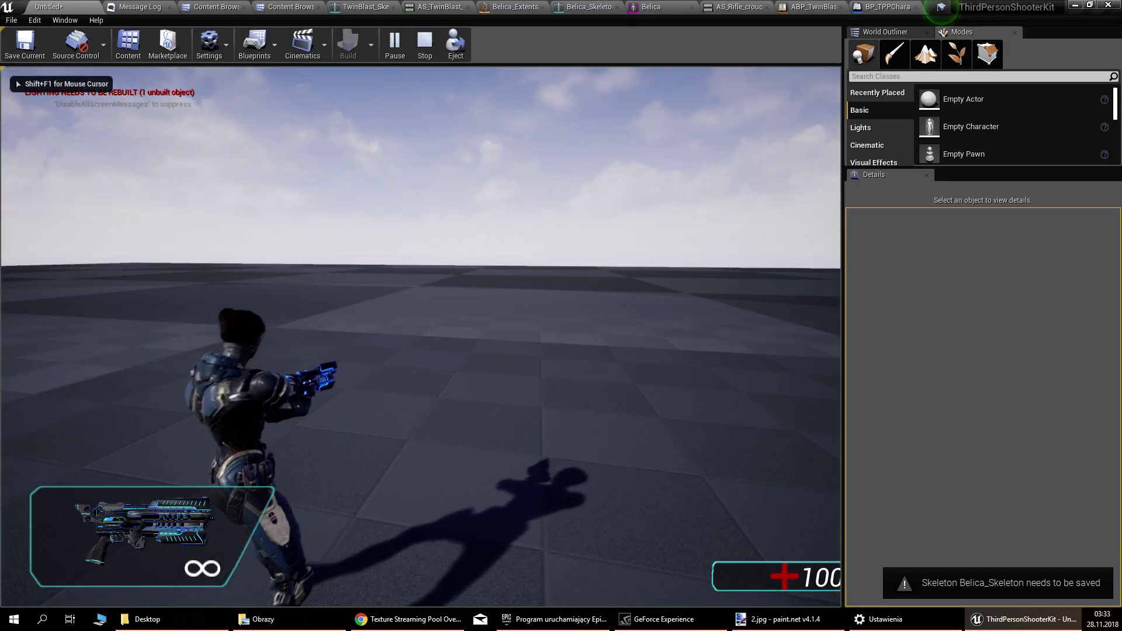
key(w)
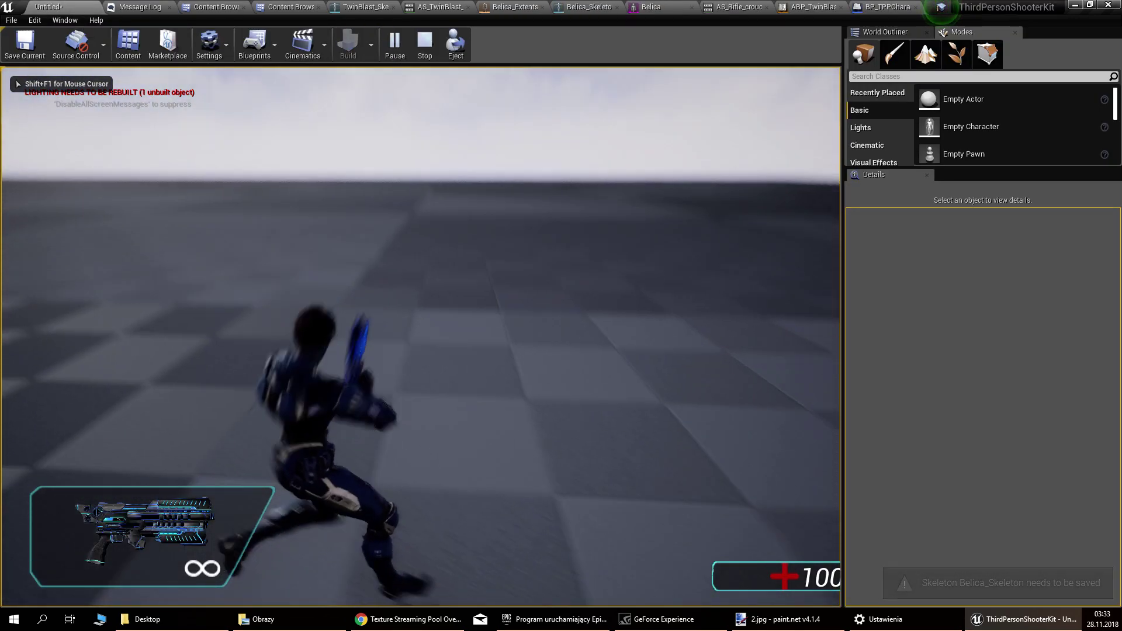
key(s)
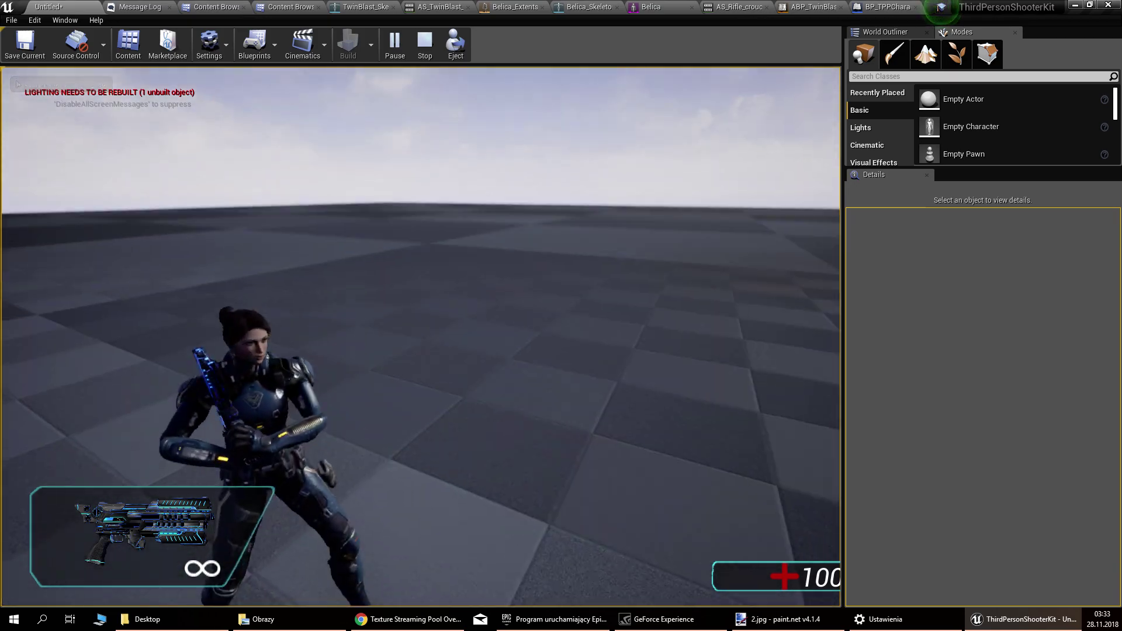
key(w)
key(2)
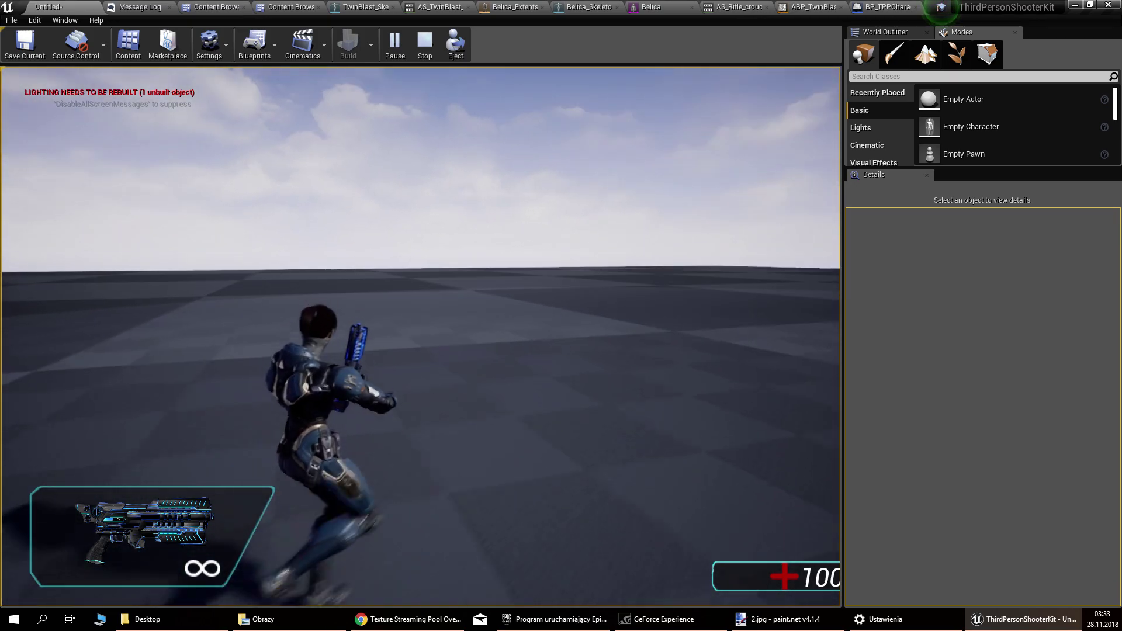
key(1)
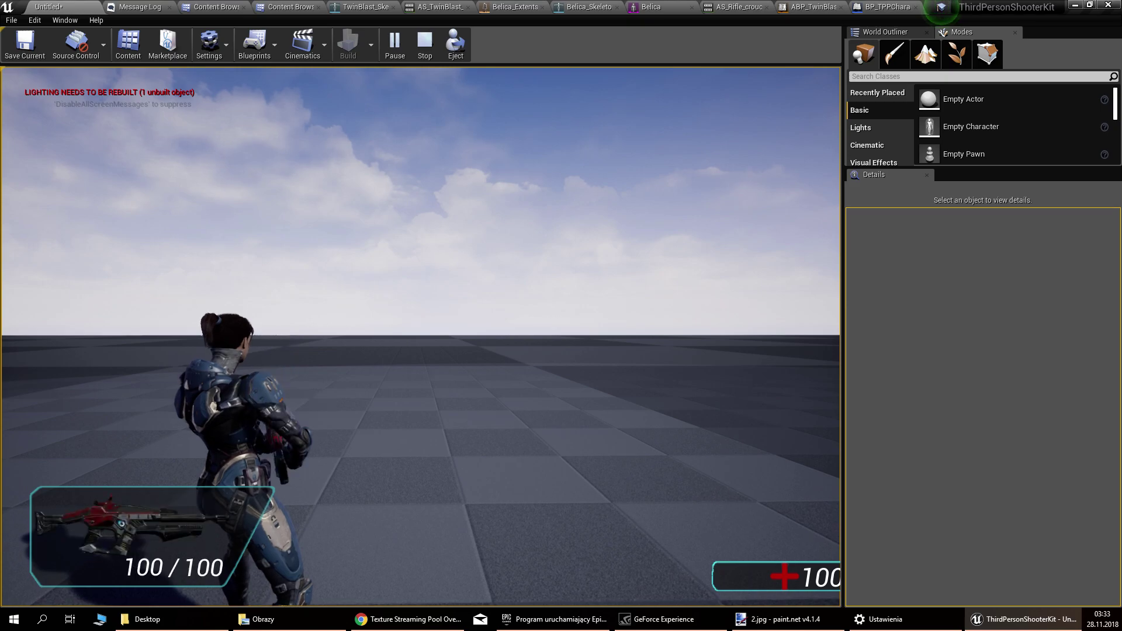
key(4)
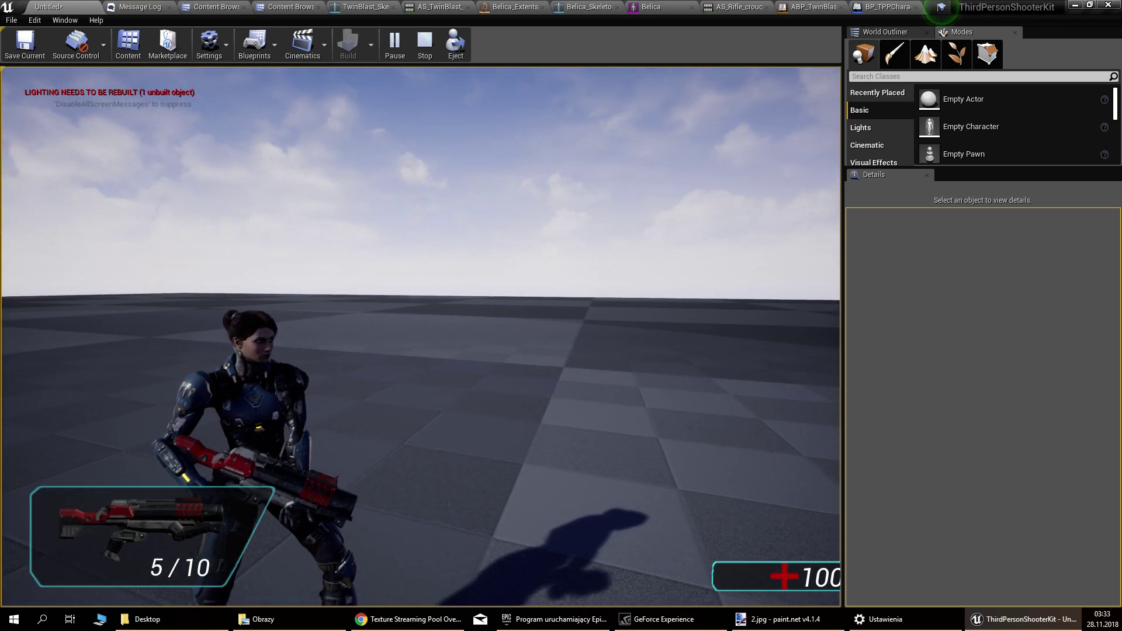
key(3)
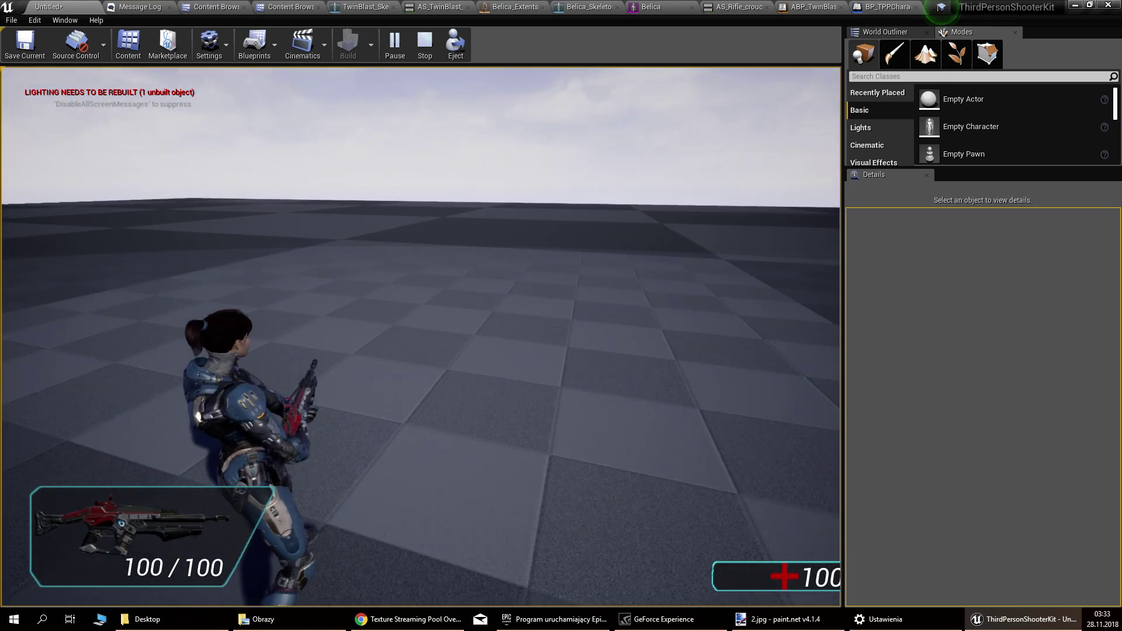
key(2)
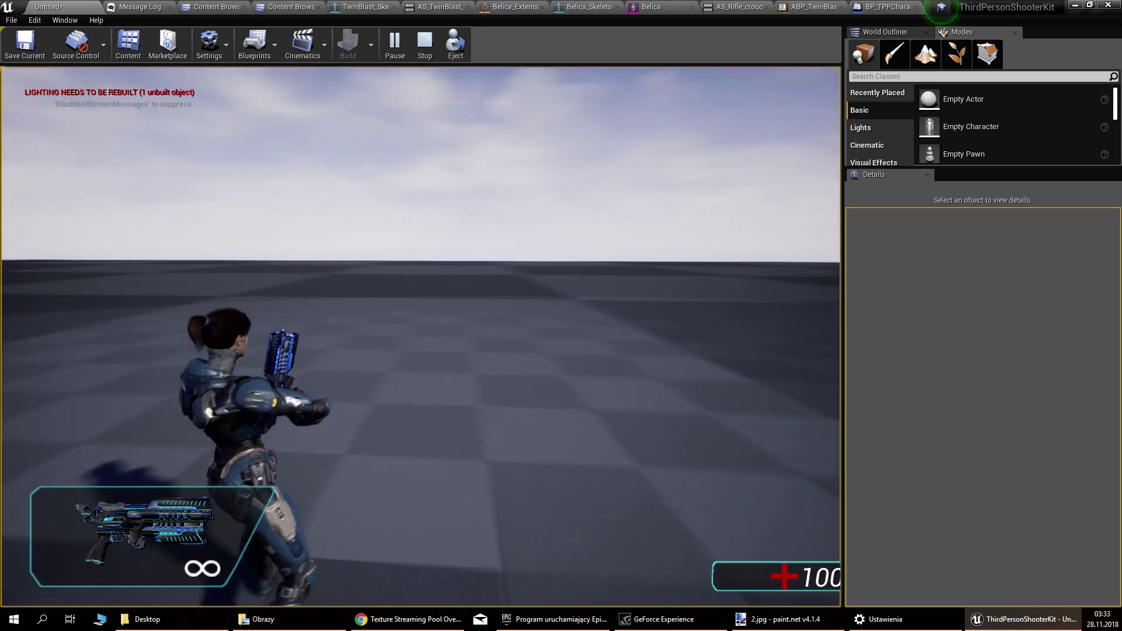
key(w)
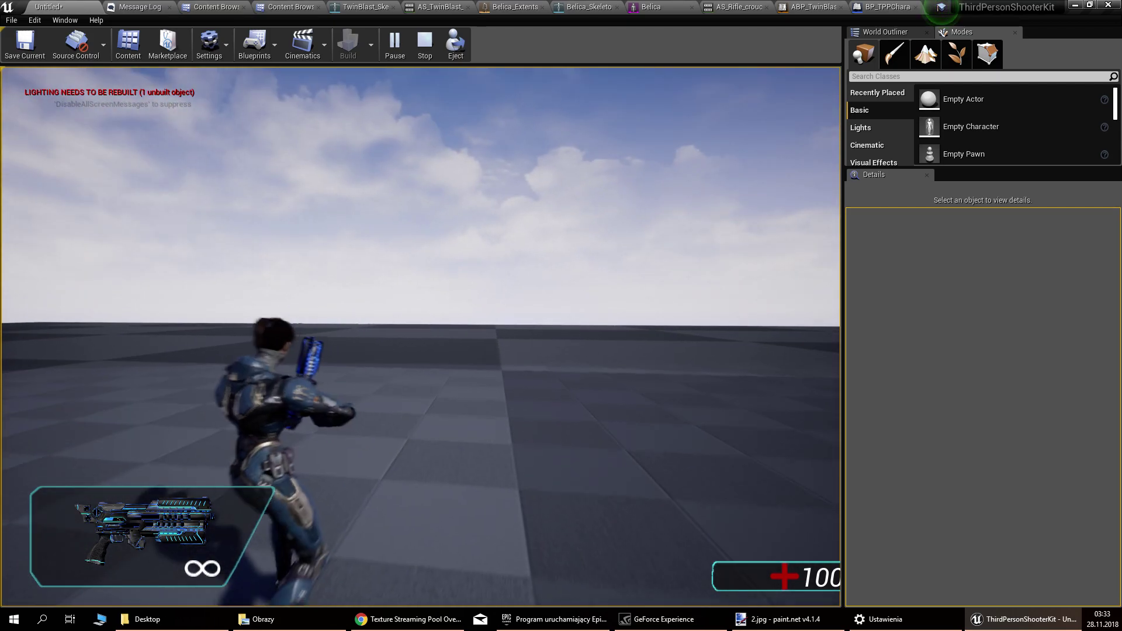
key(Escape)
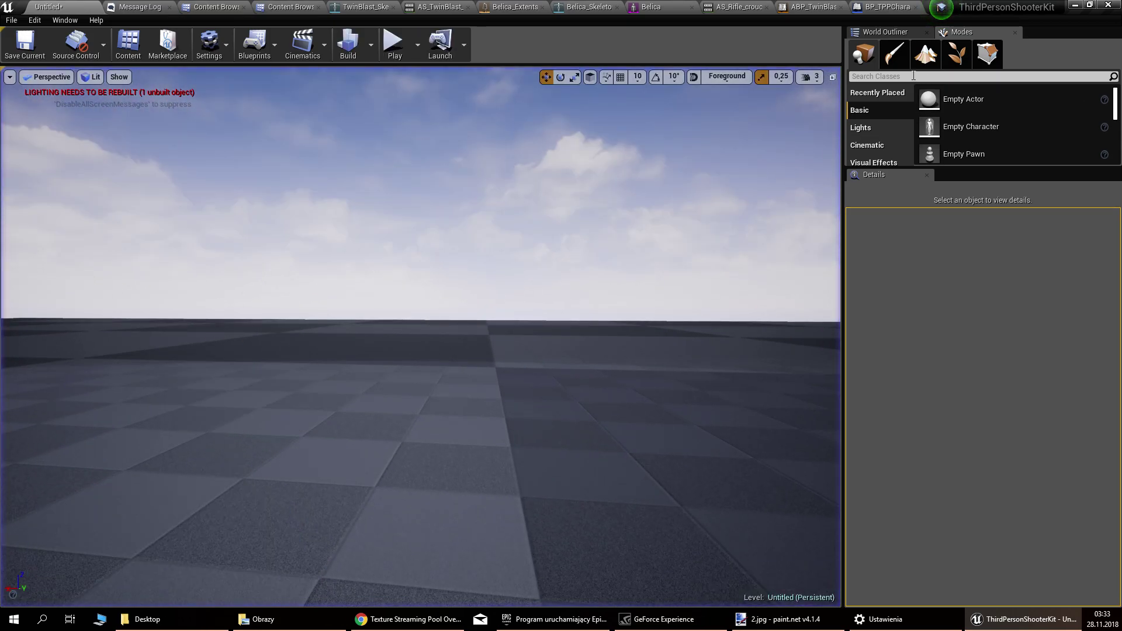
Step: Open the ABP_TwinBlastMainPlayer_Belica animation blueprint from the Belica mesh and look over its Idle/Run state graph
click(814, 8)
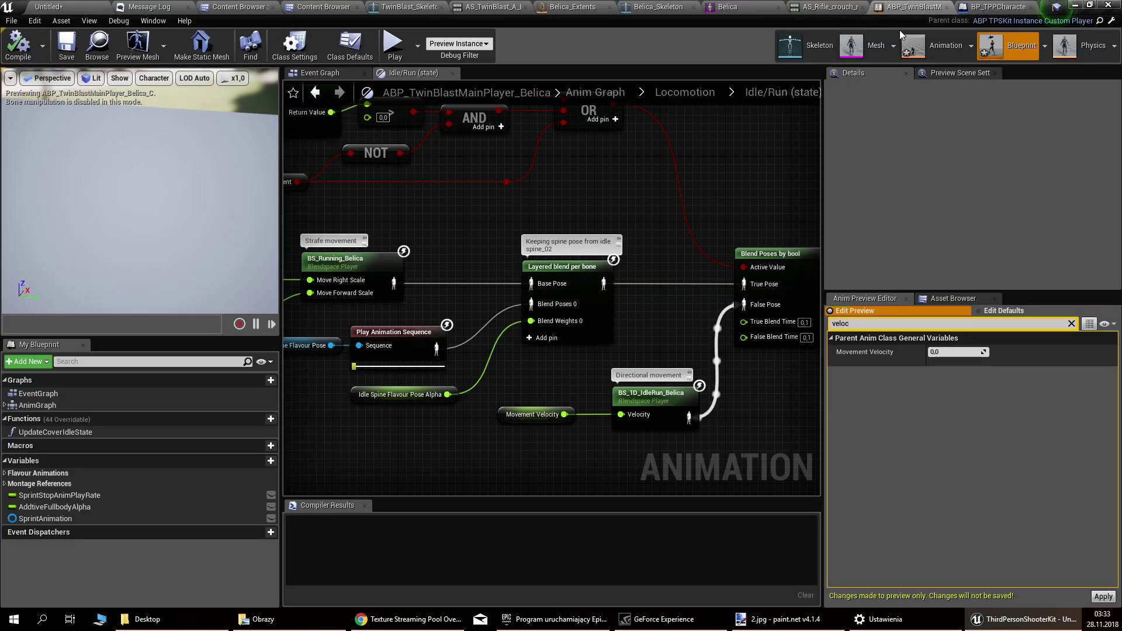
click(723, 12)
click(1022, 44)
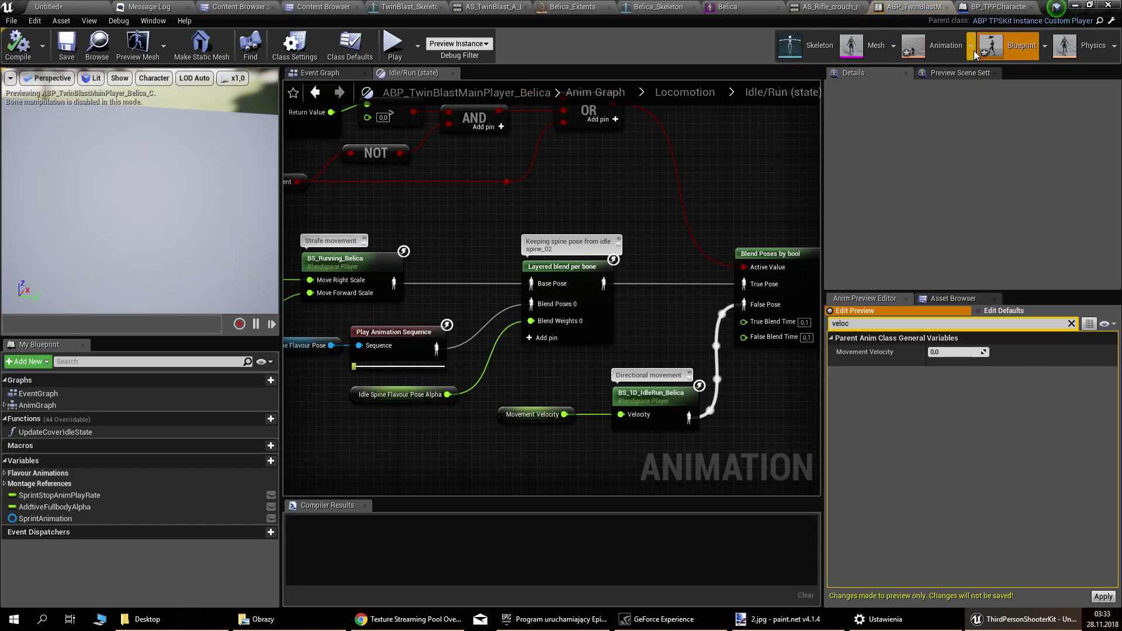
click(739, 8)
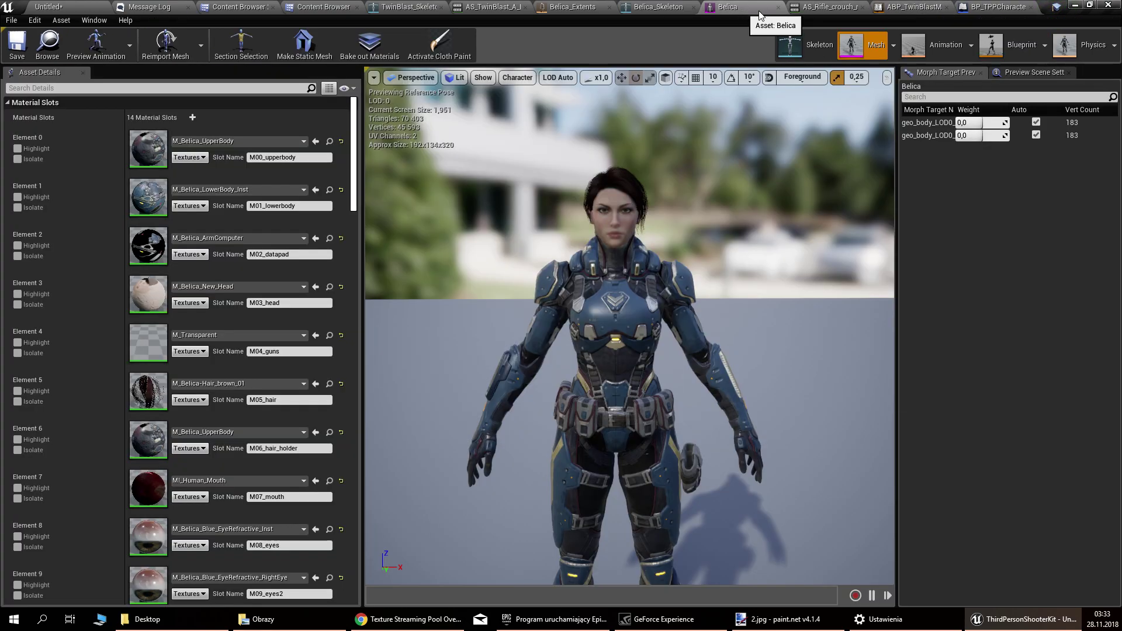
click(1045, 46)
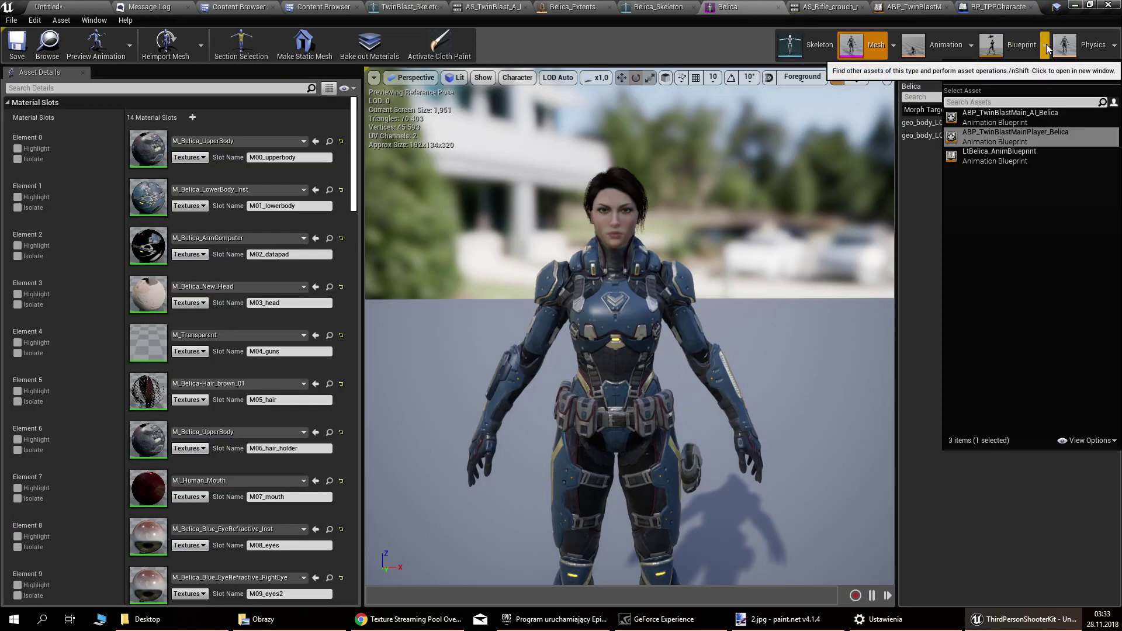
click(1037, 138)
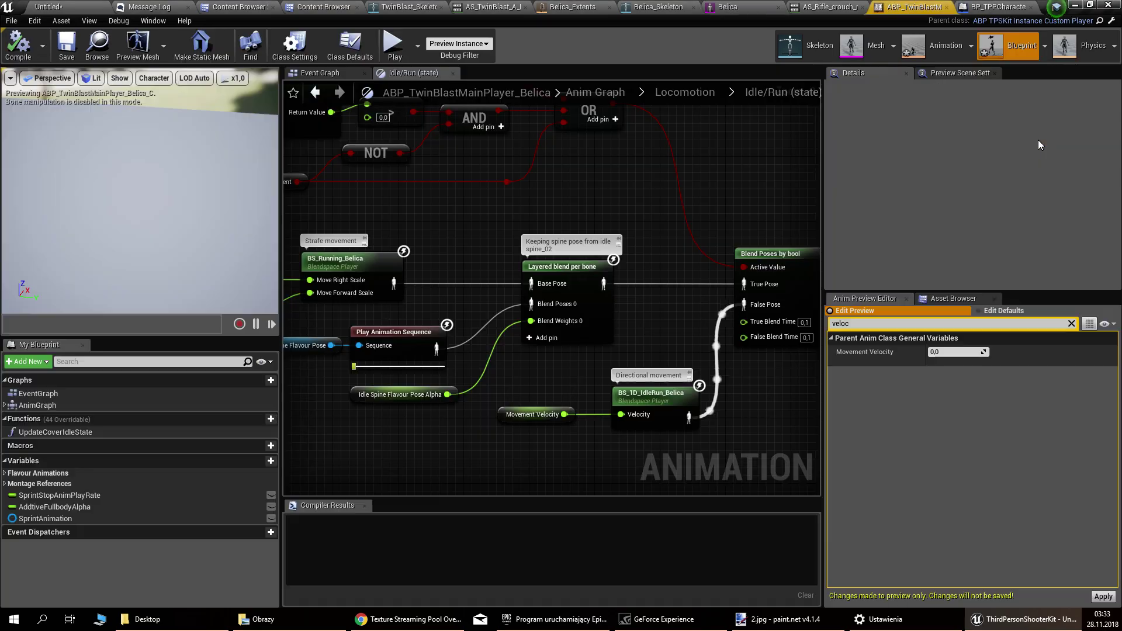
scroll(494, 211, down, 4)
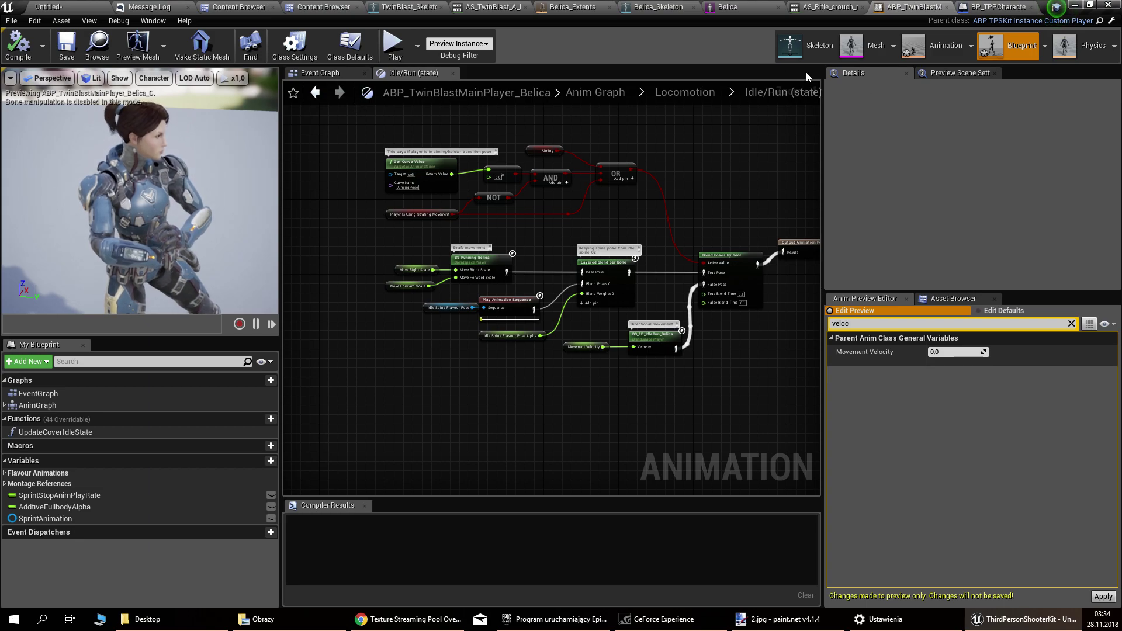
Step: In the Belica skeleton, find PistolSocket by filtering for "pistol" and attach SM_TwinBlastGun to it as a preview asset
click(799, 43)
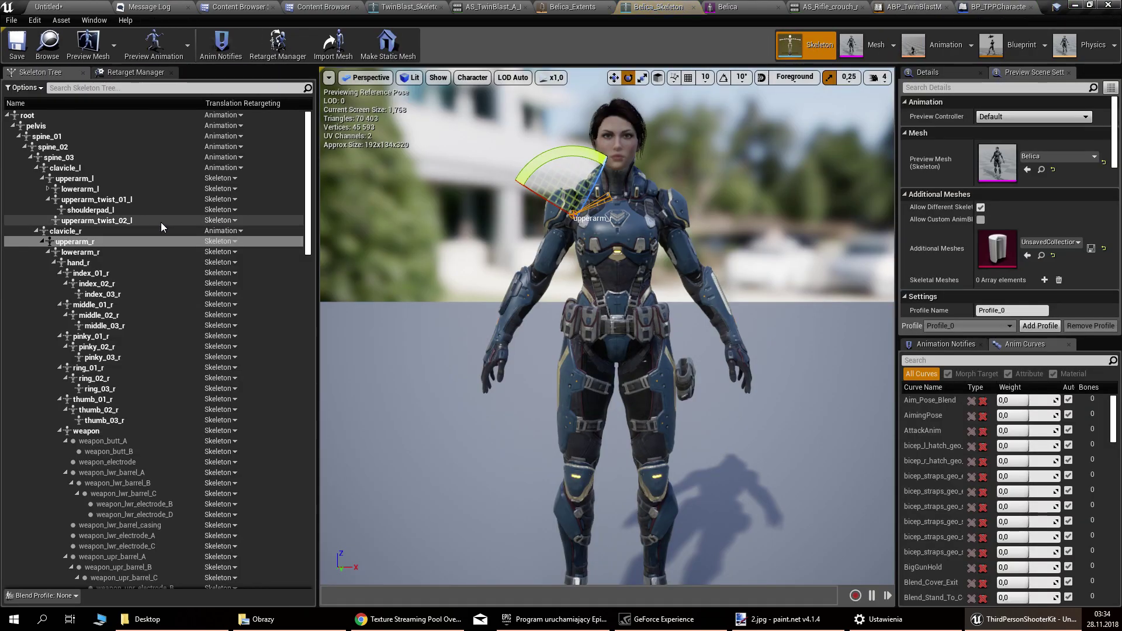
click(145, 87)
text(pistol)
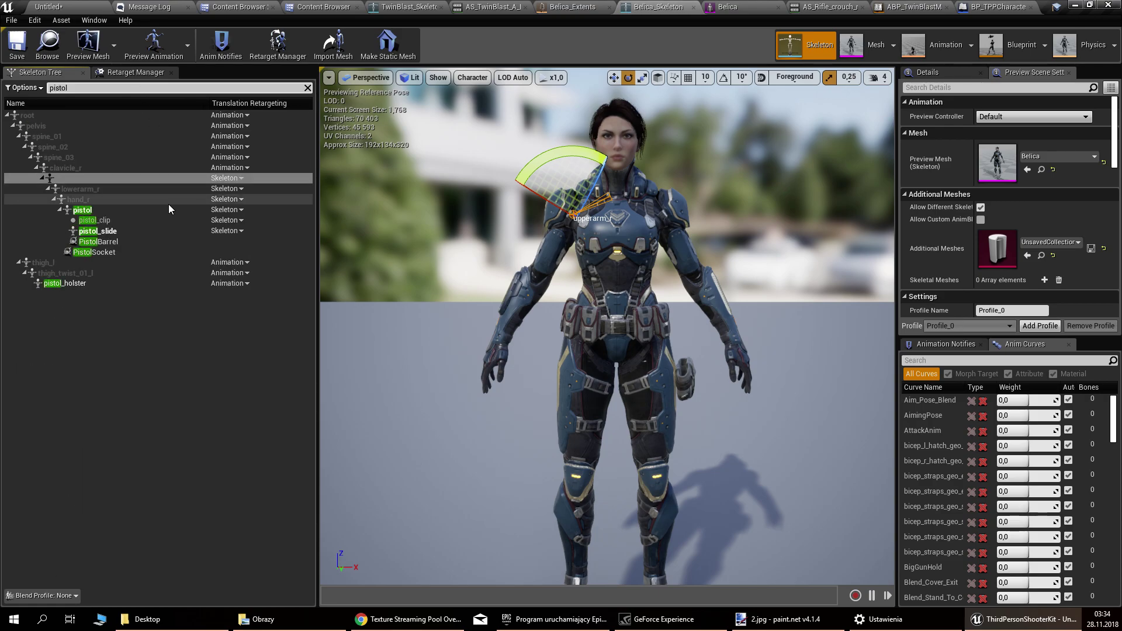
right_click(155, 251)
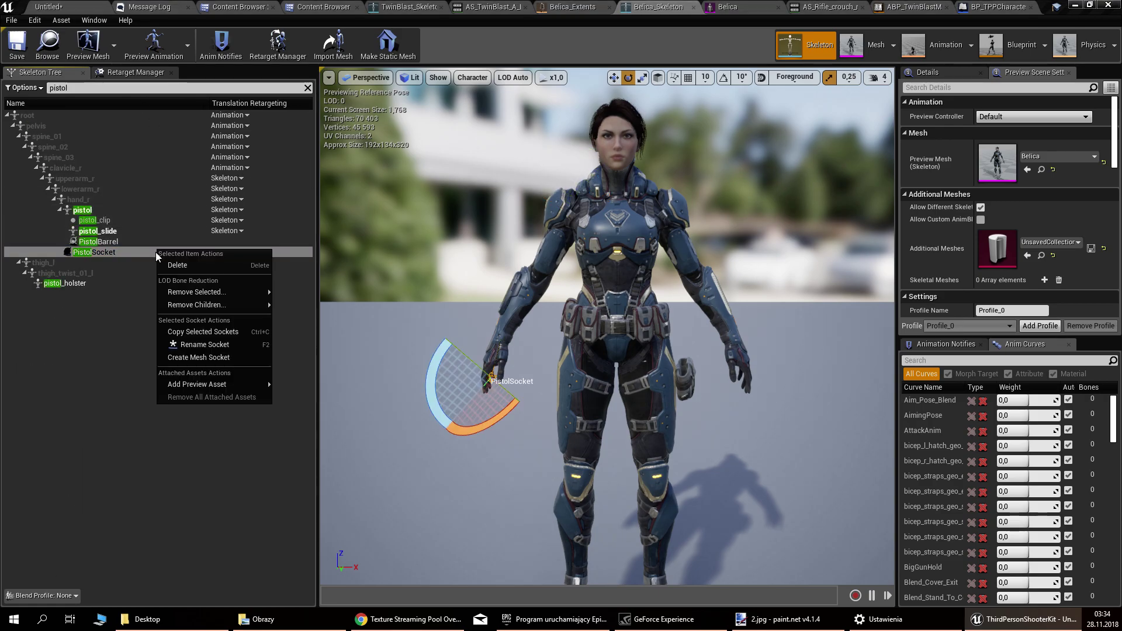
mouse_move(235, 385)
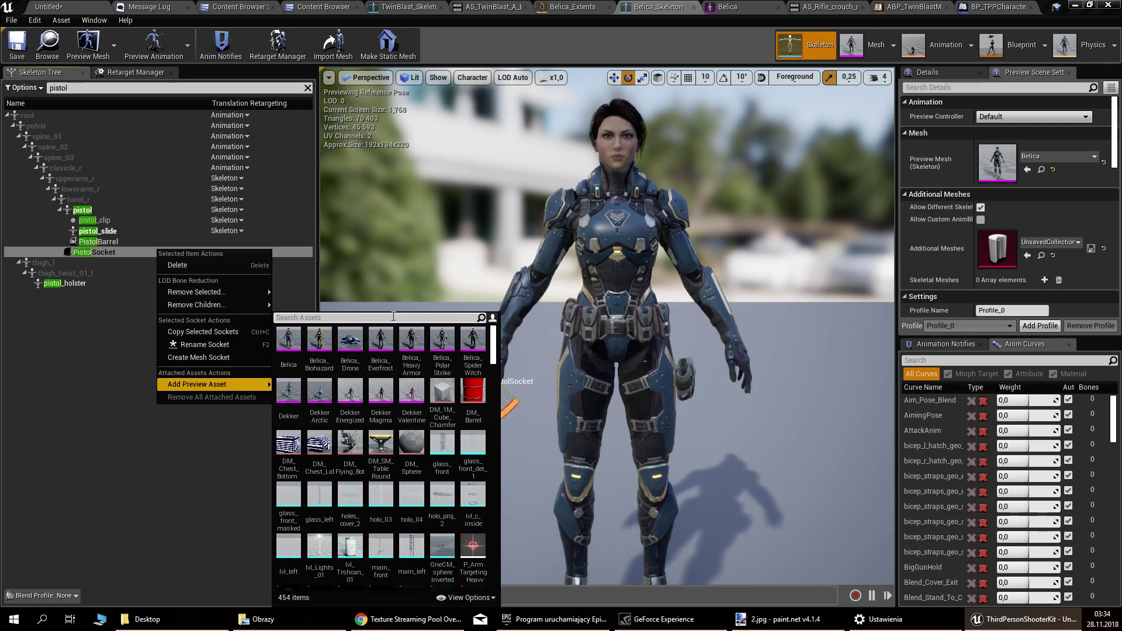
text(gun)
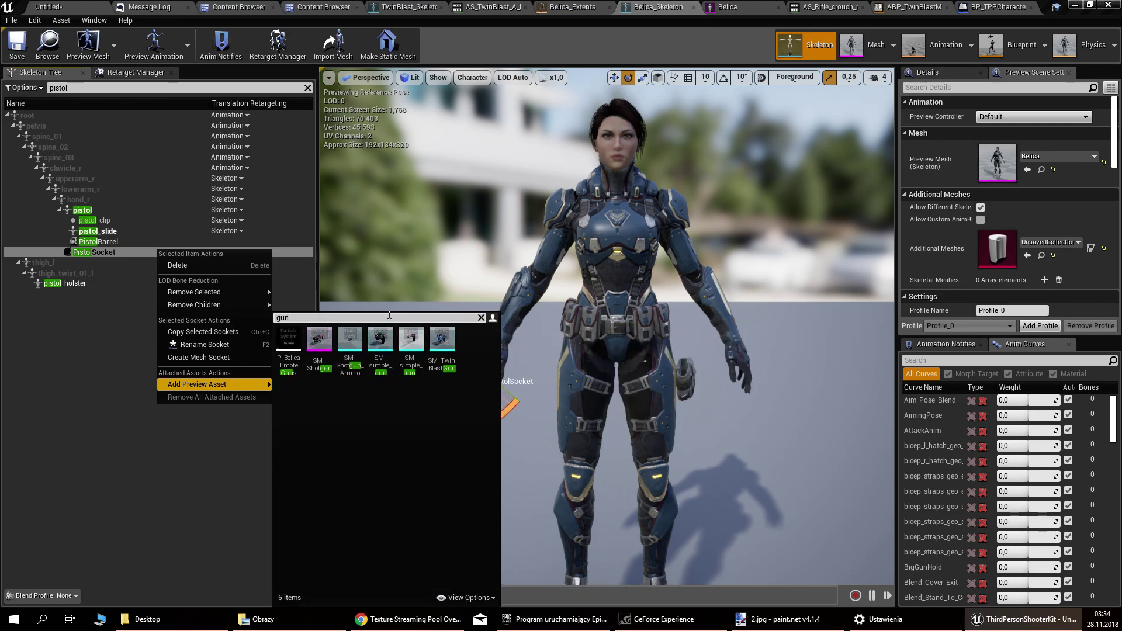
ctrl+scroll(352, 355, up, 6)
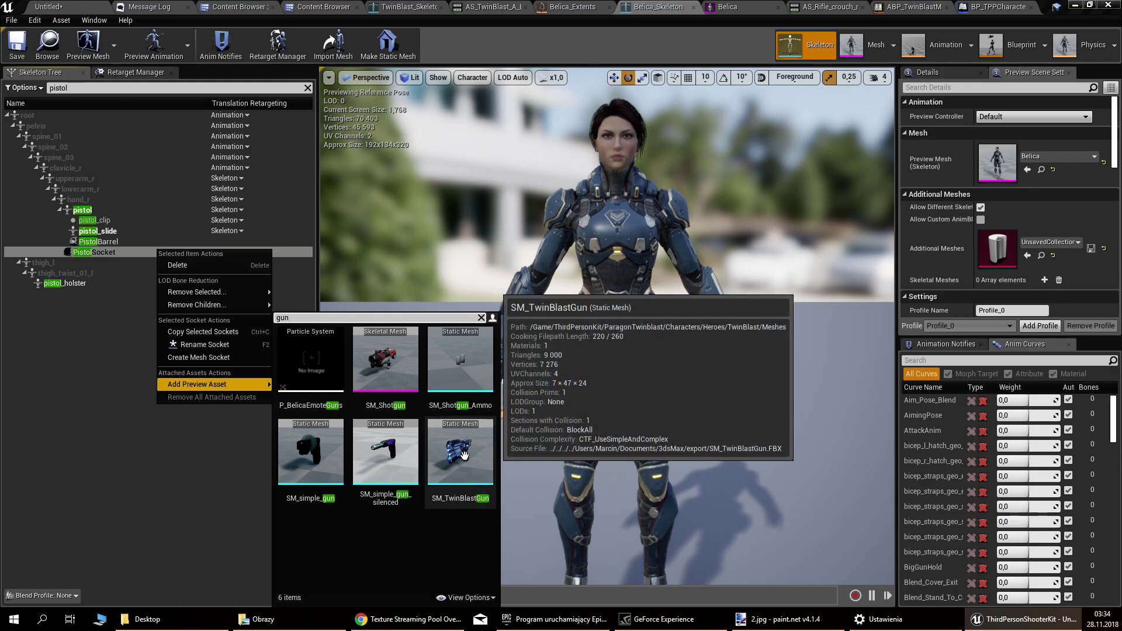
click(464, 454)
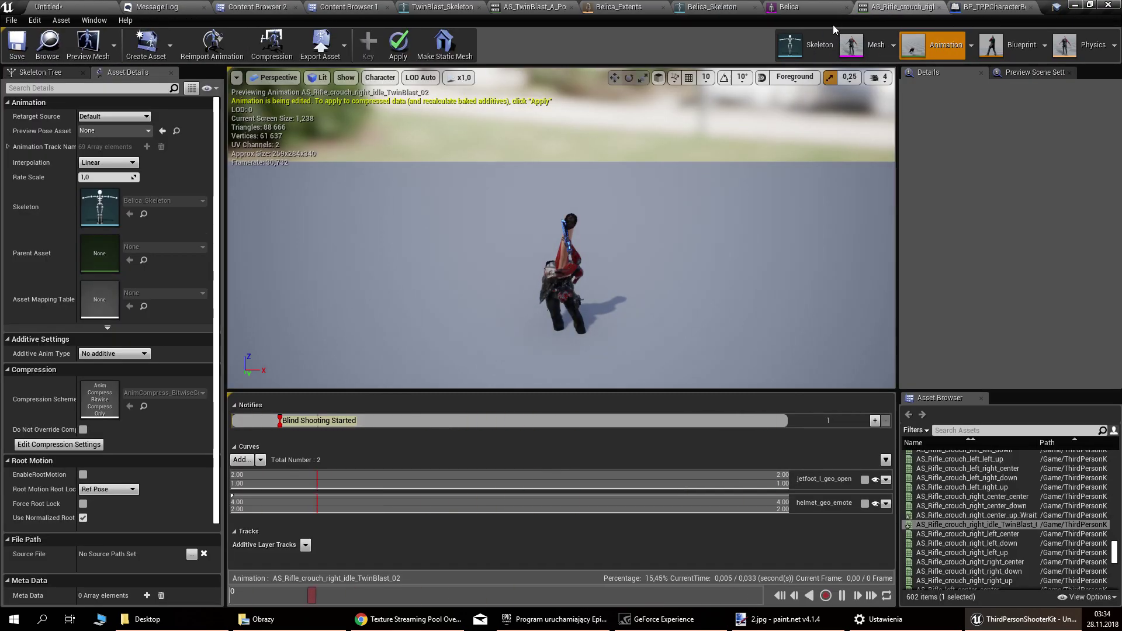
Step: Reopen the ABP_TwinBlastMainPlayer_Belica animation blueprint from the Belica mesh and frame the character holding the gun in the preview
click(825, 9)
click(971, 45)
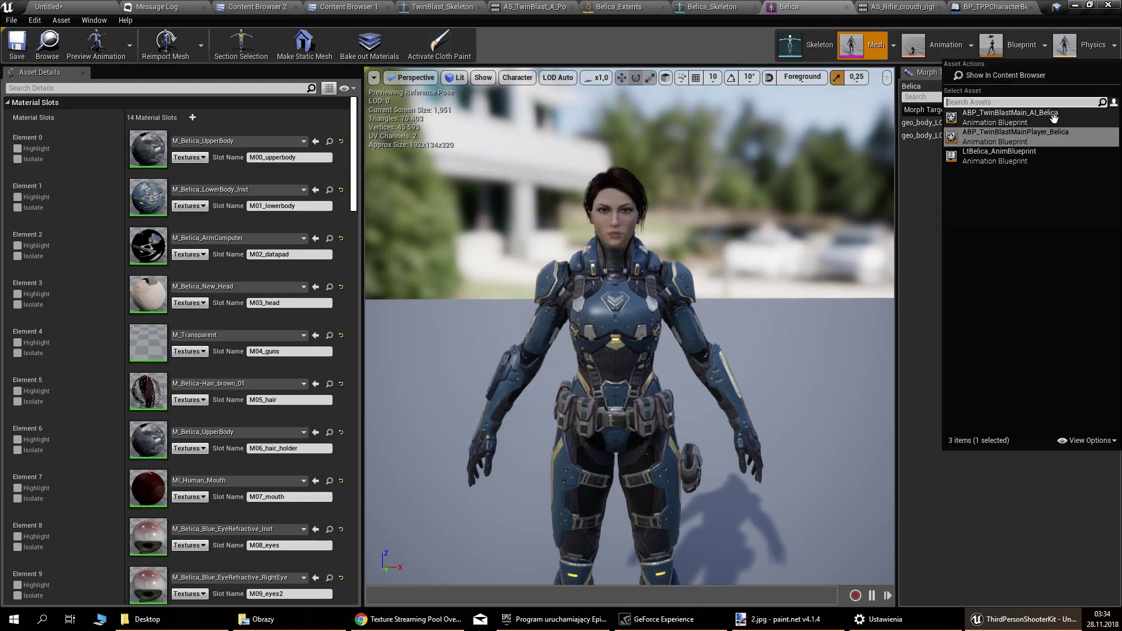
click(1061, 135)
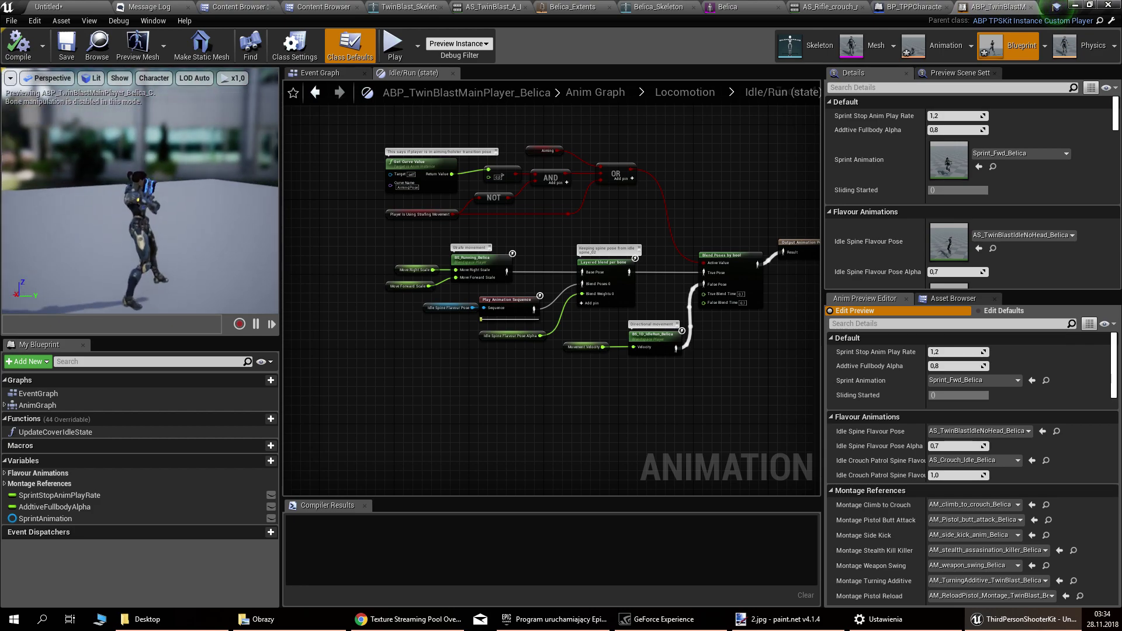
right_drag(175, 198, 163, 225)
right_drag(382, 227, 414, 233)
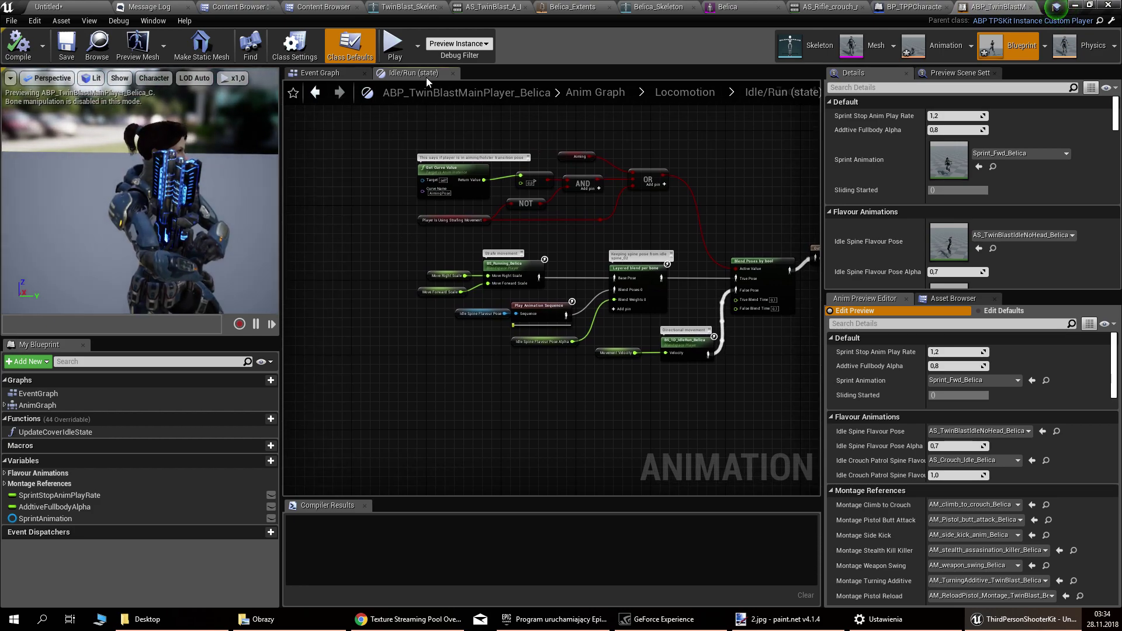
Step: In the Anim Graph's pistol holster IK pose, move the hand_l Two Bone IK effector to about X -22.942, Y -27.942, Z 22.024 and compile
click(575, 93)
right_drag(655, 346, 565, 356)
scroll(415, 295, up, 3)
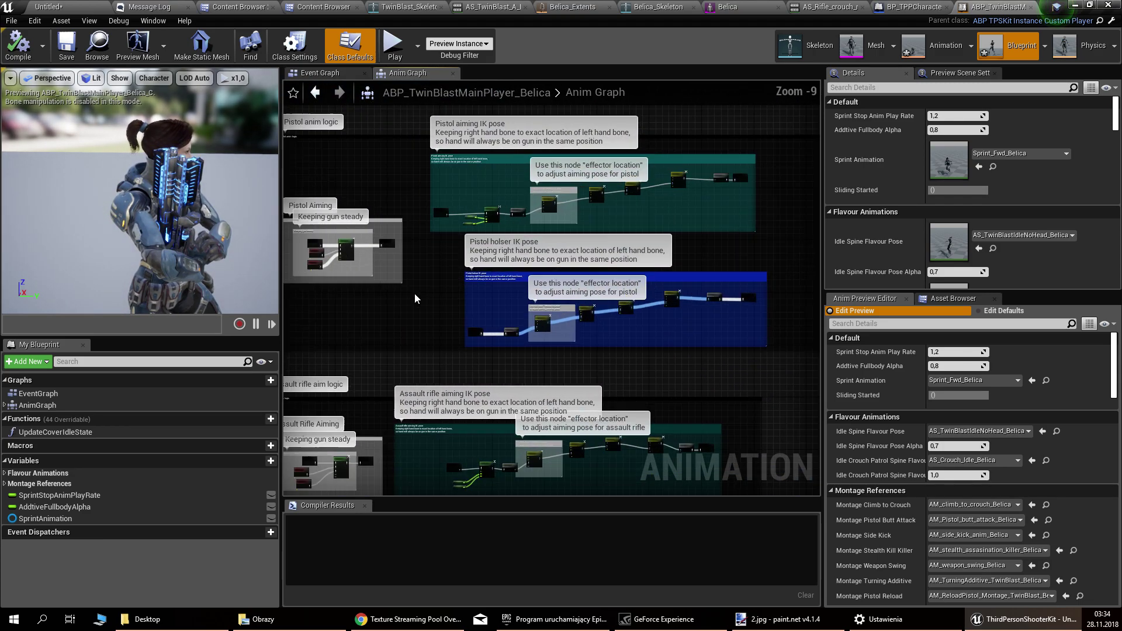
right_drag(444, 328, 453, 286)
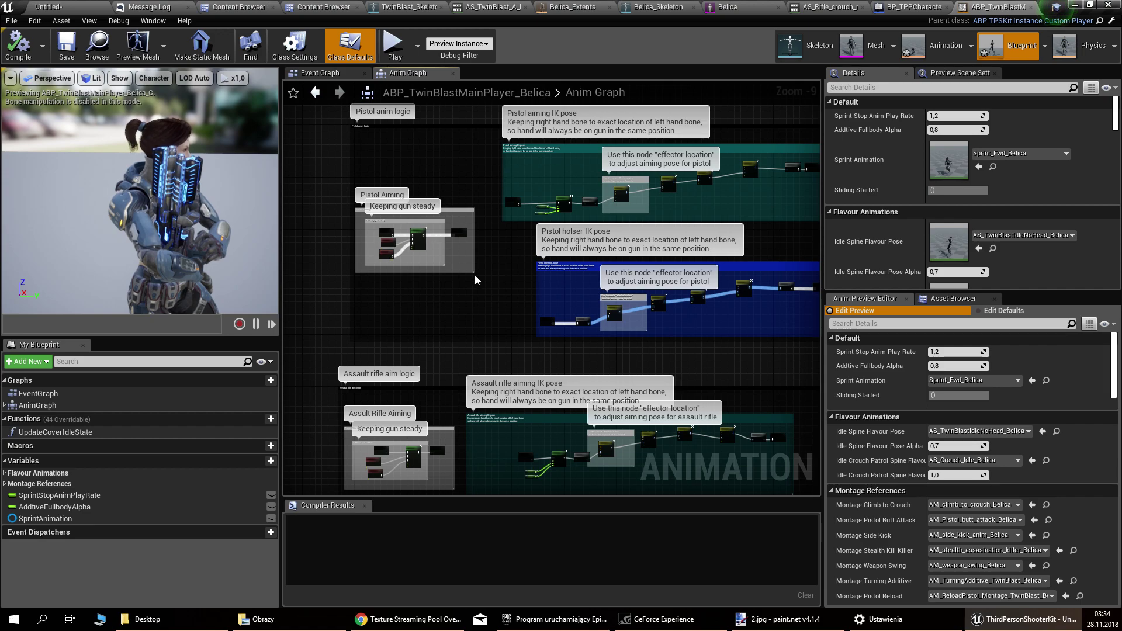
right_drag(514, 255, 408, 289)
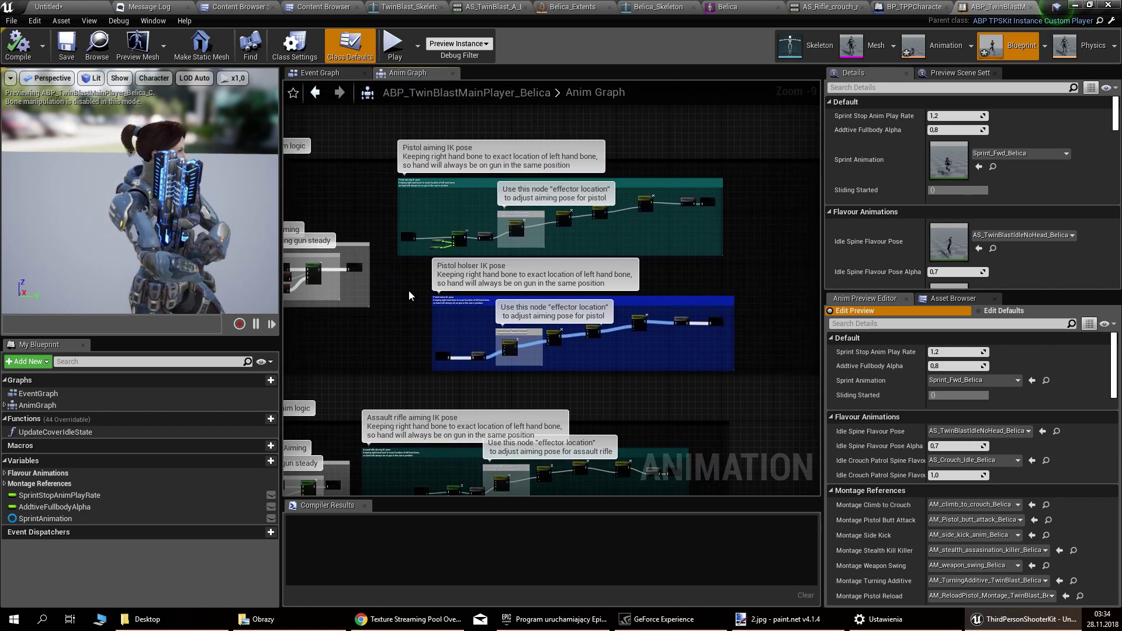
scroll(448, 351, up, 9)
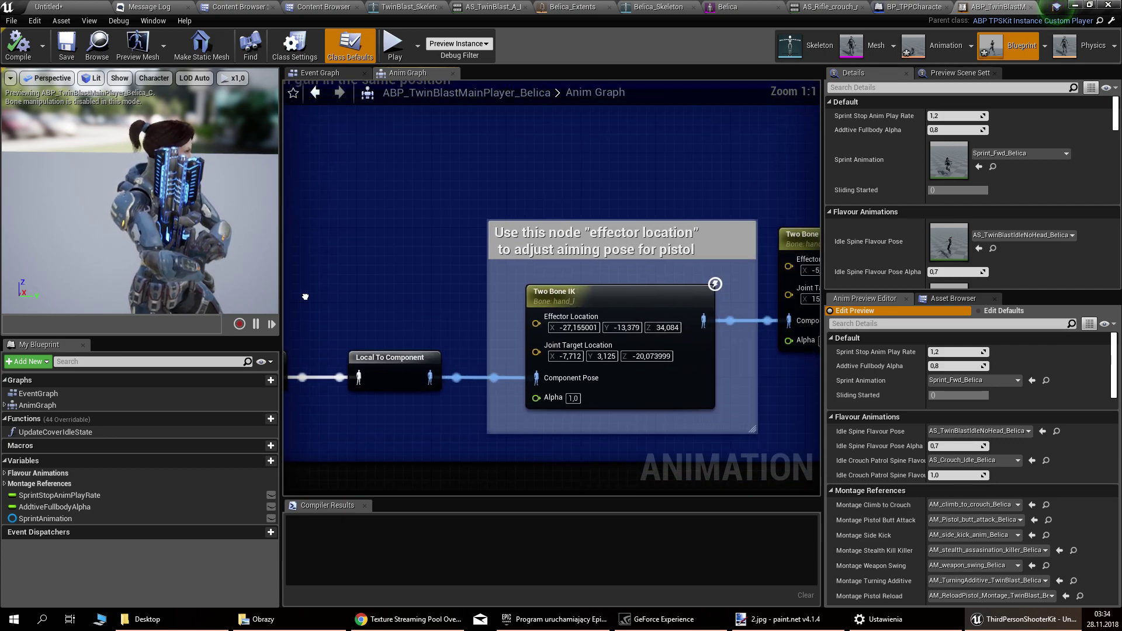
right_drag(524, 192, 493, 210)
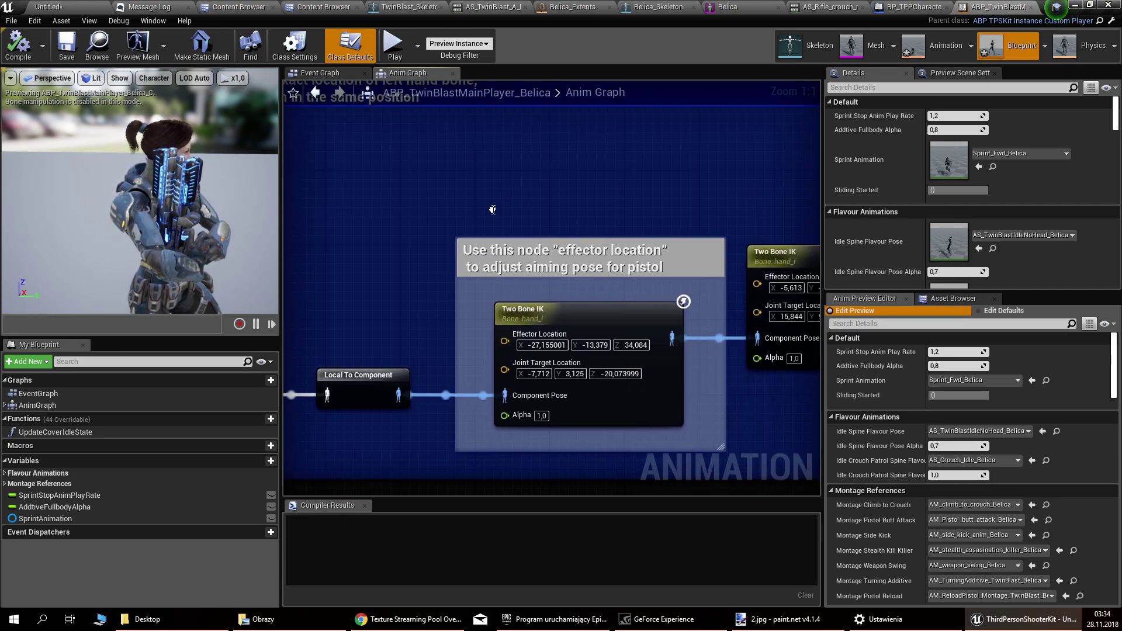
click(594, 320)
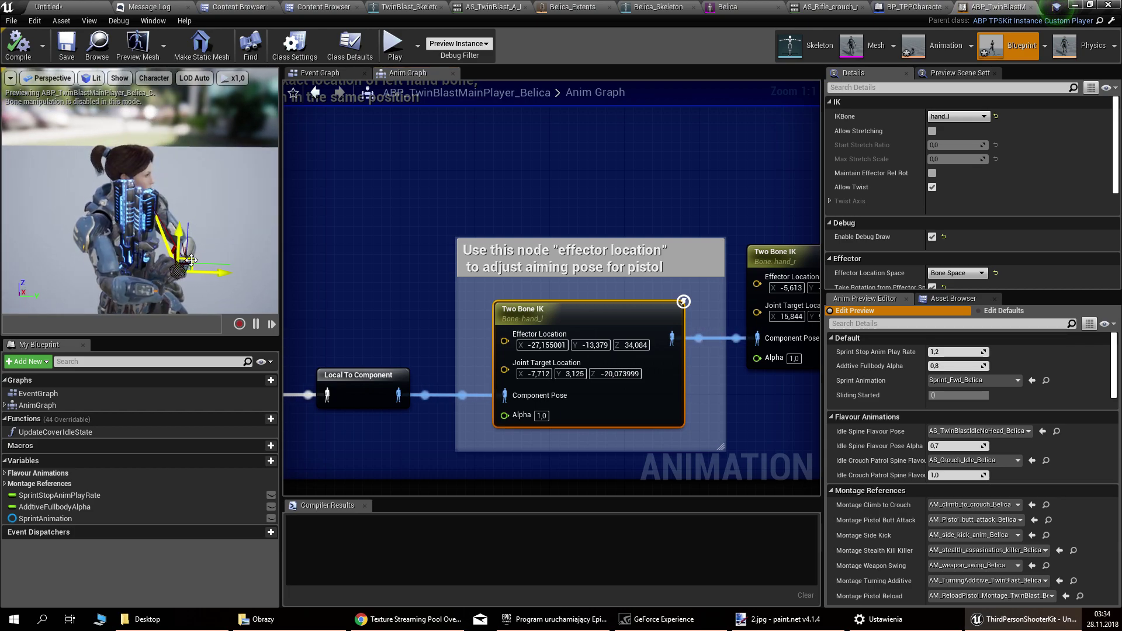
drag(190, 261, 203, 242)
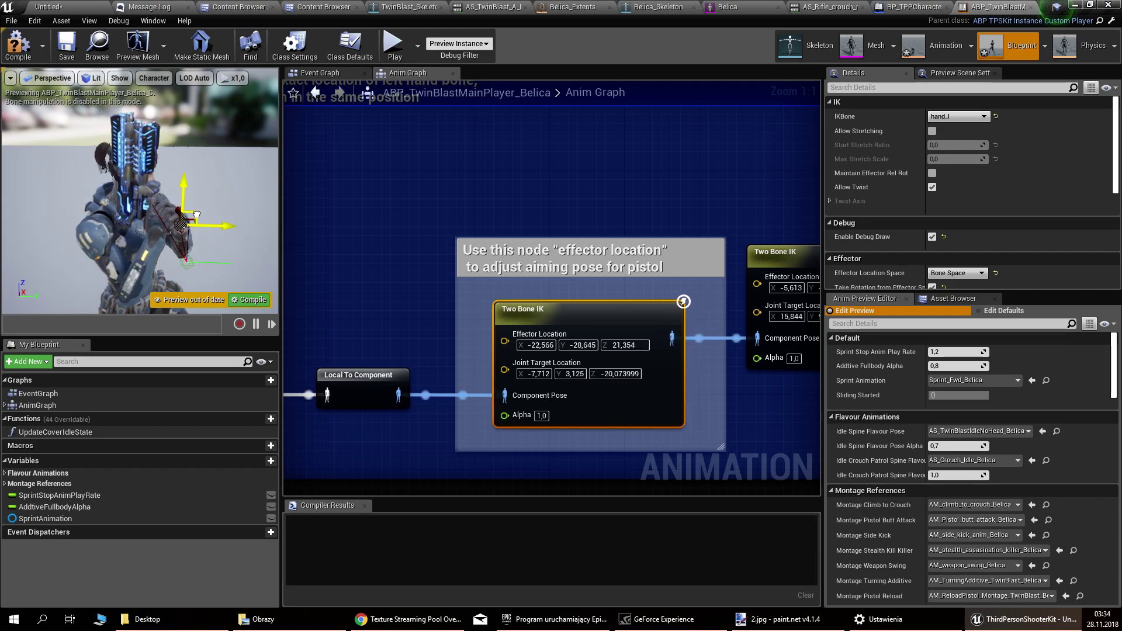
drag(196, 214, 35, 231)
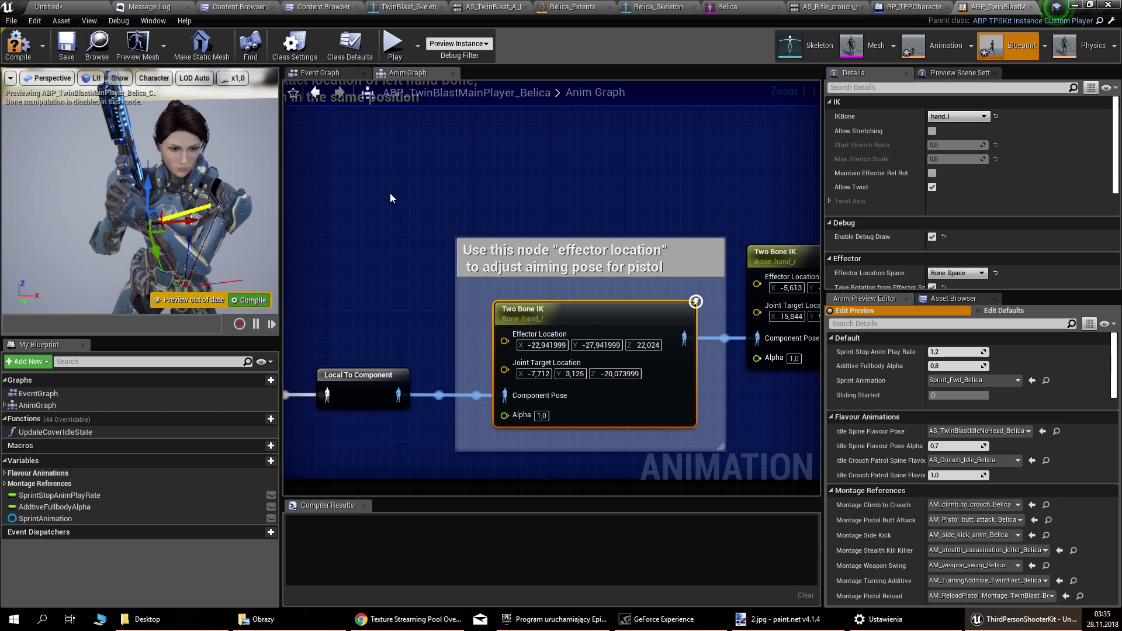
right_drag(386, 197, 440, 221)
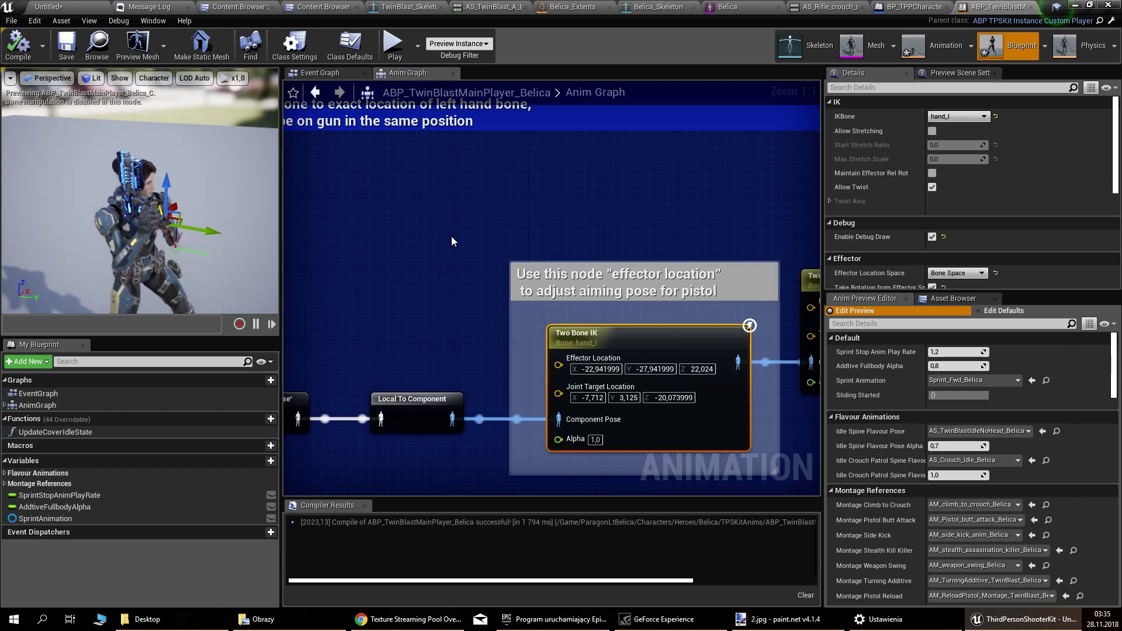
Step: Filter the preview variables for "aimin", enable Aiming, and face the Belica character in the preview
scroll(727, 412, down, 5)
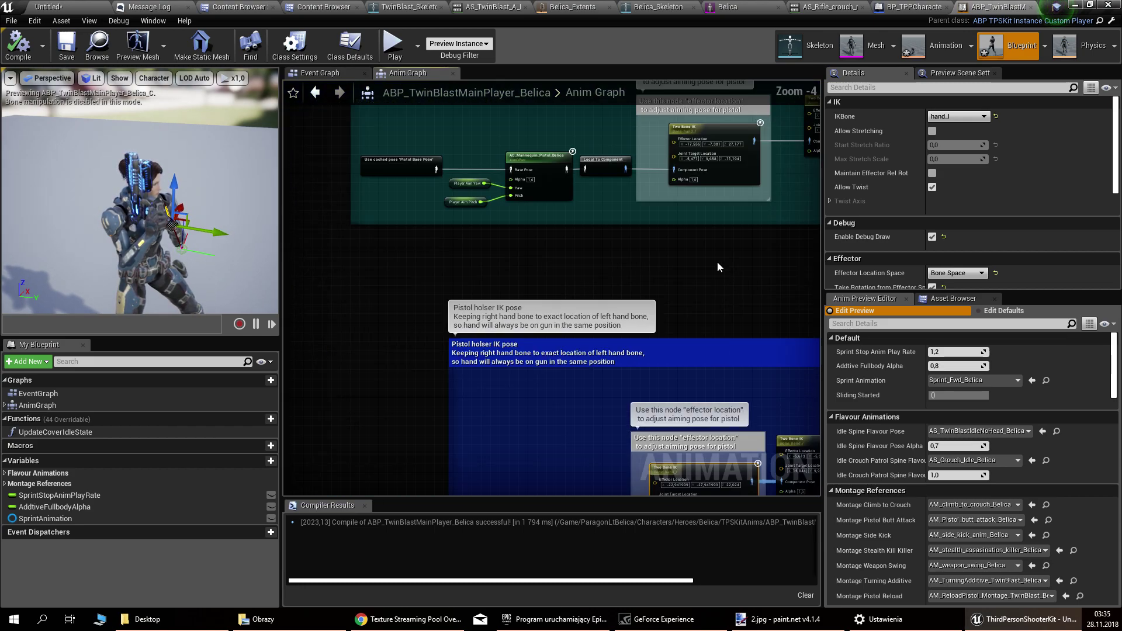
click(900, 323)
text(aimin)
click(933, 352)
right_drag(176, 216, 99, 223)
scroll(445, 289, down, 4)
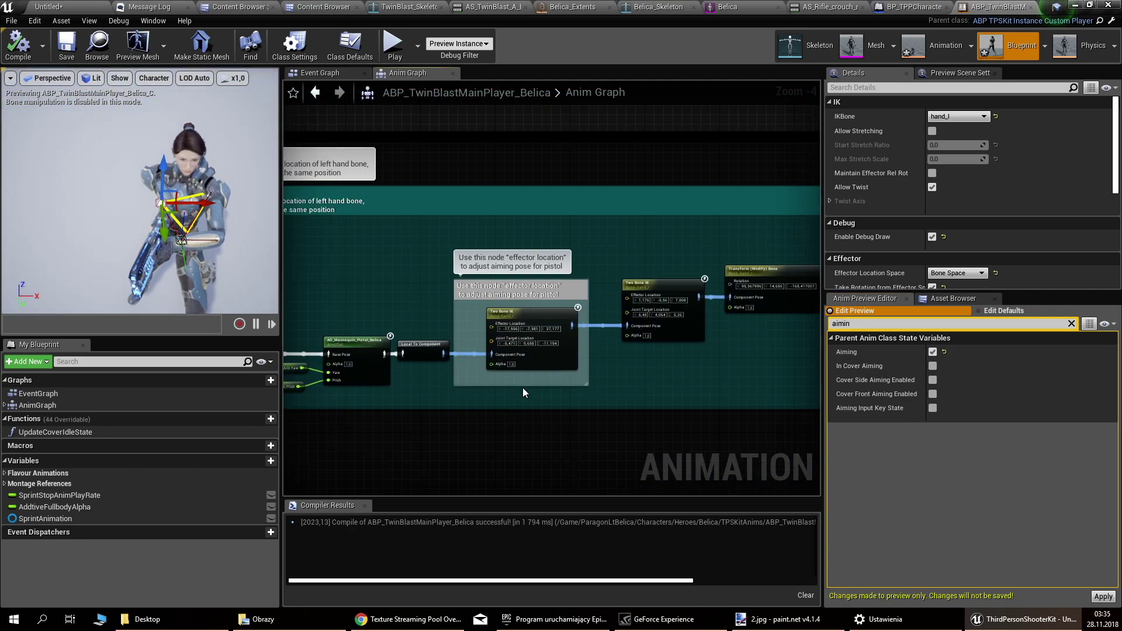
Step: In the pistol aiming IK pose, move the hand_l Two Bone IK effector to about X -17.34, Y -7.672, Z 27.606
scroll(493, 296, up, 7)
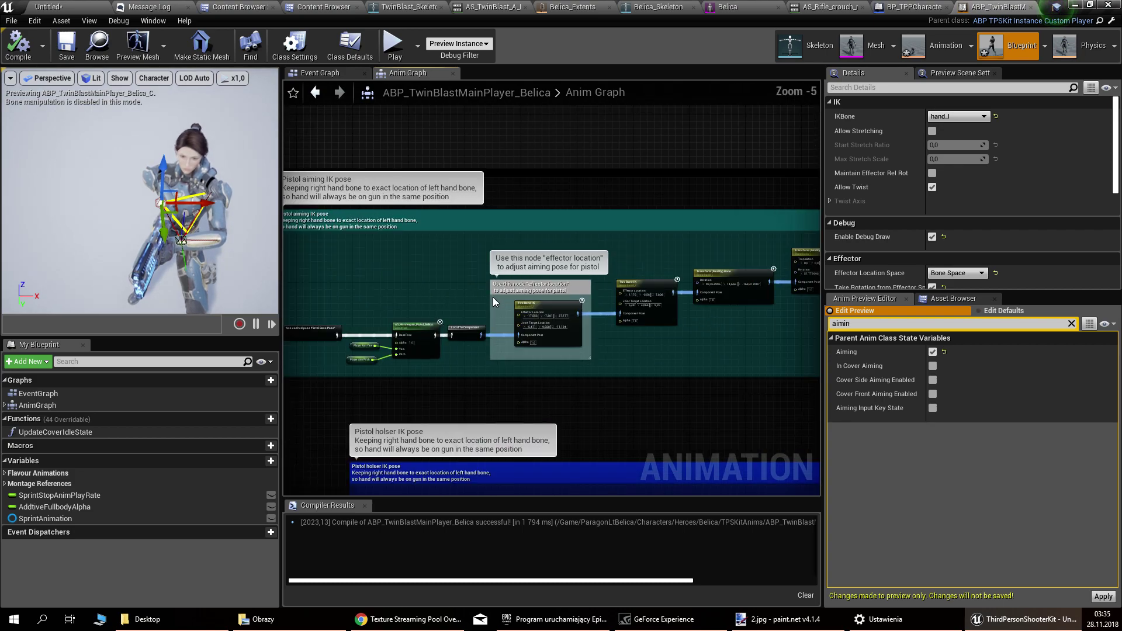
right_drag(585, 411, 573, 408)
click(566, 267)
mouse_move(225, 241)
mouse_down()
mouse_move(204, 235)
mouse_move(214, 234)
mouse_move(215, 257)
mouse_up()
alt+right_drag(214, 235, 215, 262)
alt+drag(214, 235, 215, 281)
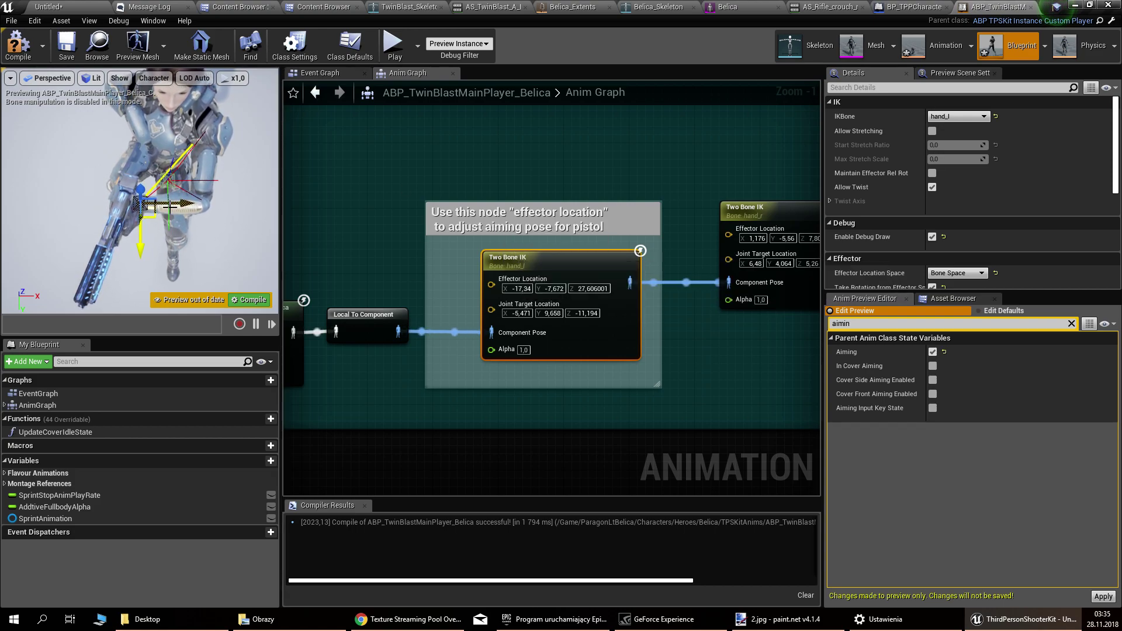
Step: Move the joint target of the aiming pose's hand_r Two Bone IK to about X 7.439, Y 8.19, Z -1.543
click(744, 221)
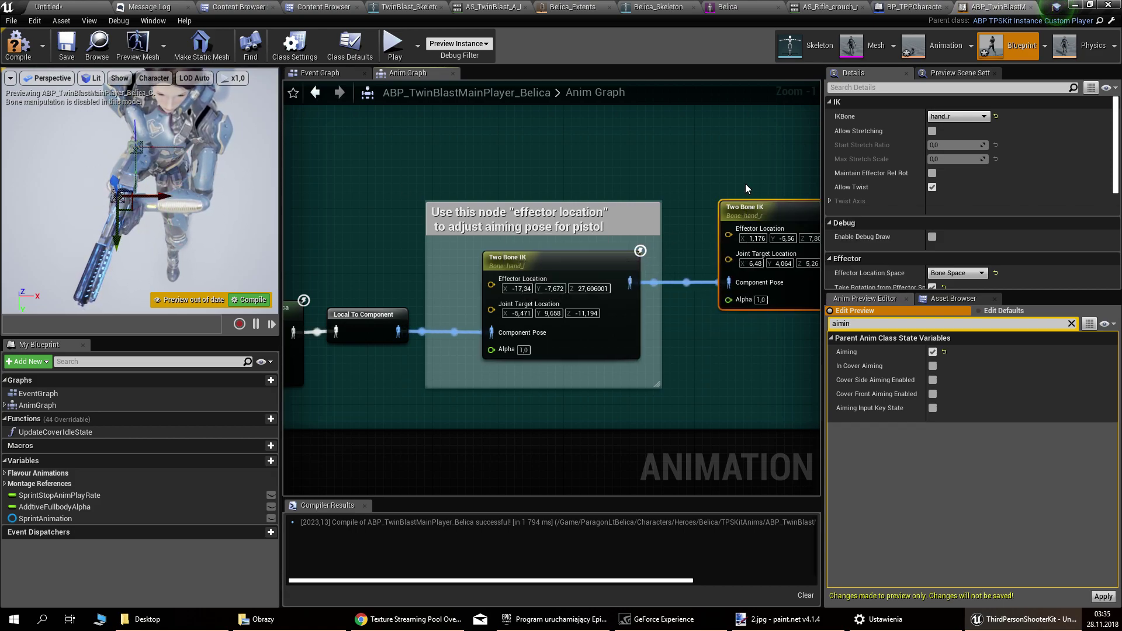
right_drag(749, 191, 459, 241)
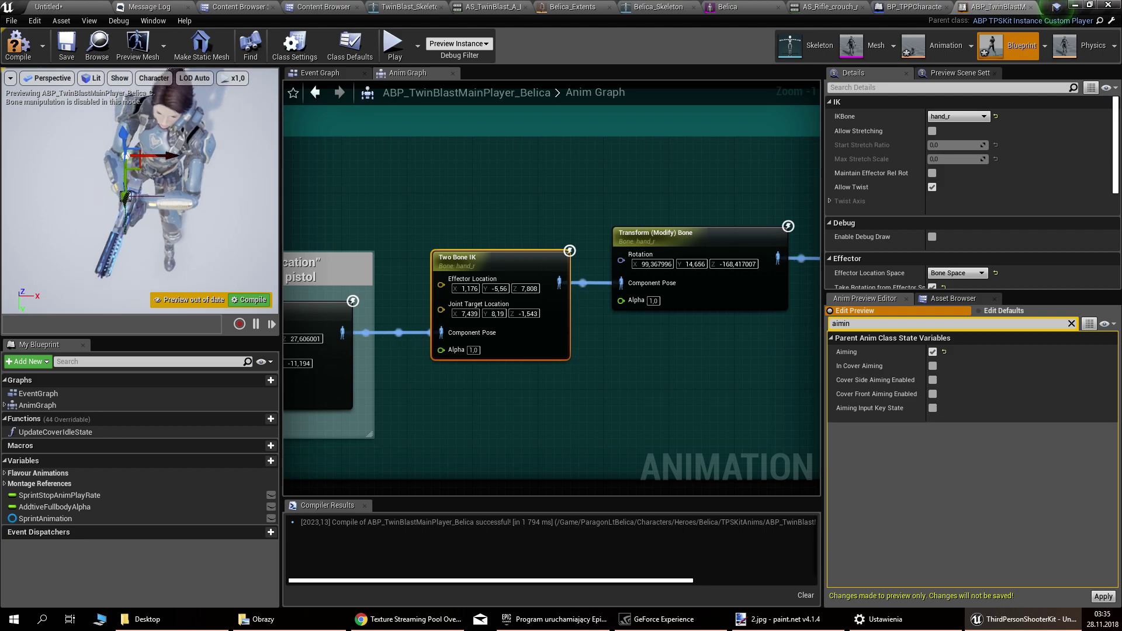
right_drag(746, 227, 608, 236)
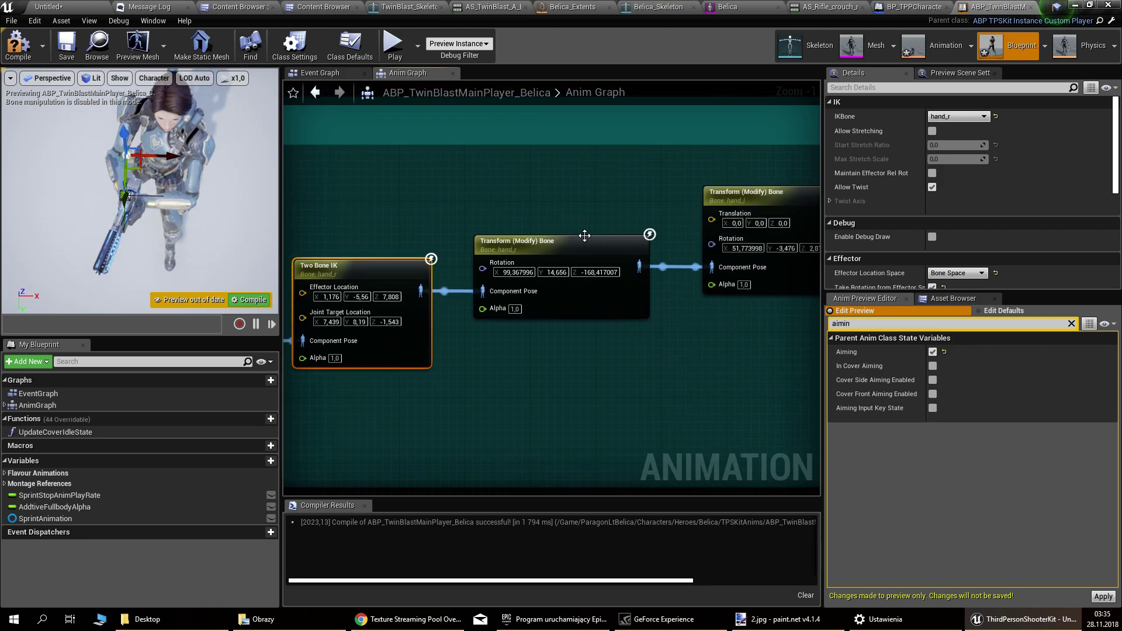
Step: Rotate the hand_r Transform (Modify) Bone in the aiming pose to about X 111.219, Y 22.747, Z -151.089
click(582, 236)
right_drag(756, 195, 641, 204)
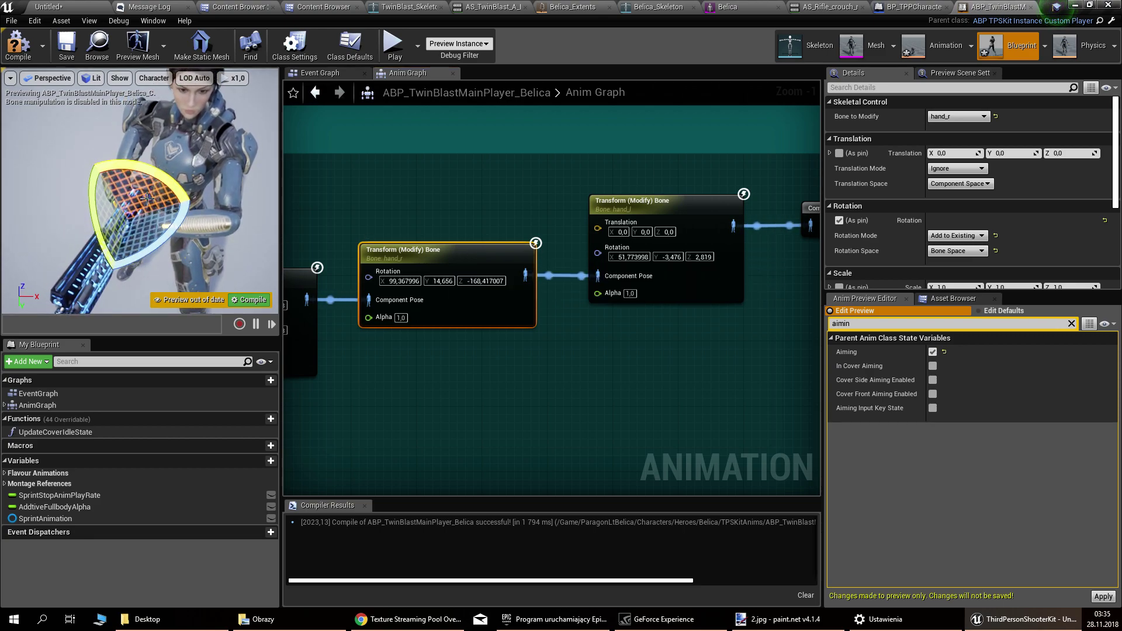
drag(149, 204, 167, 179)
drag(179, 226, 161, 240)
alt+drag(61, 216, 172, 175)
drag(79, 237, 153, 255)
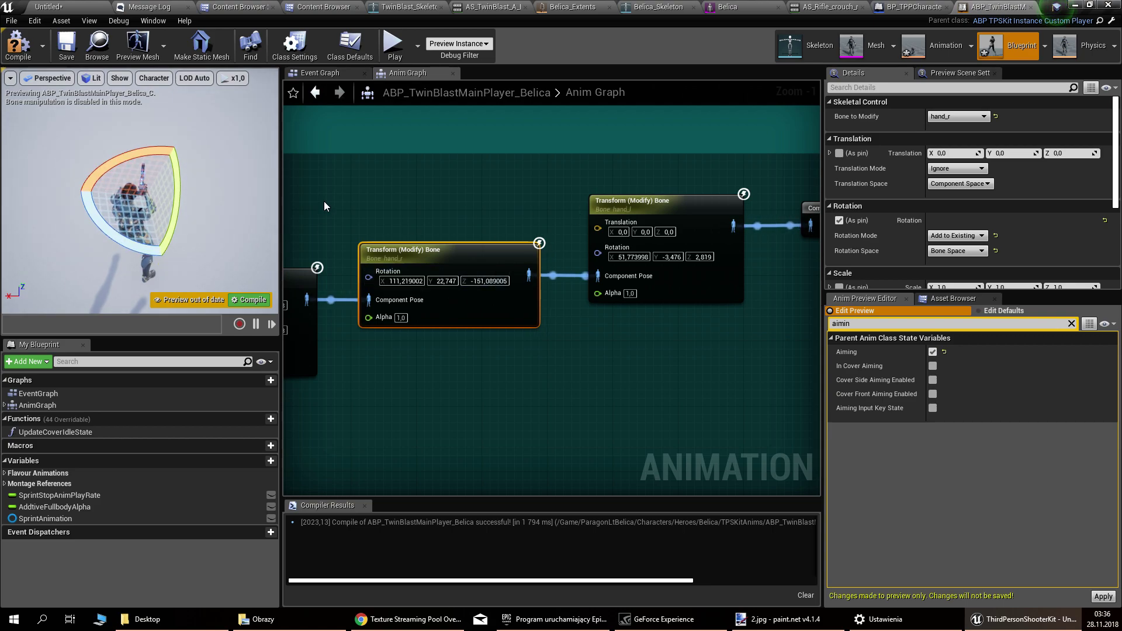
Step: Move the aiming pose's hand_l Two Bone IK effector to about X -5.874, Y -17.188, Z 15.287 to bring the hand to the gun
alt+drag(234, 204, 146, 163)
middle_drag(146, 164, 105, 93)
right_drag(426, 221, 676, 233)
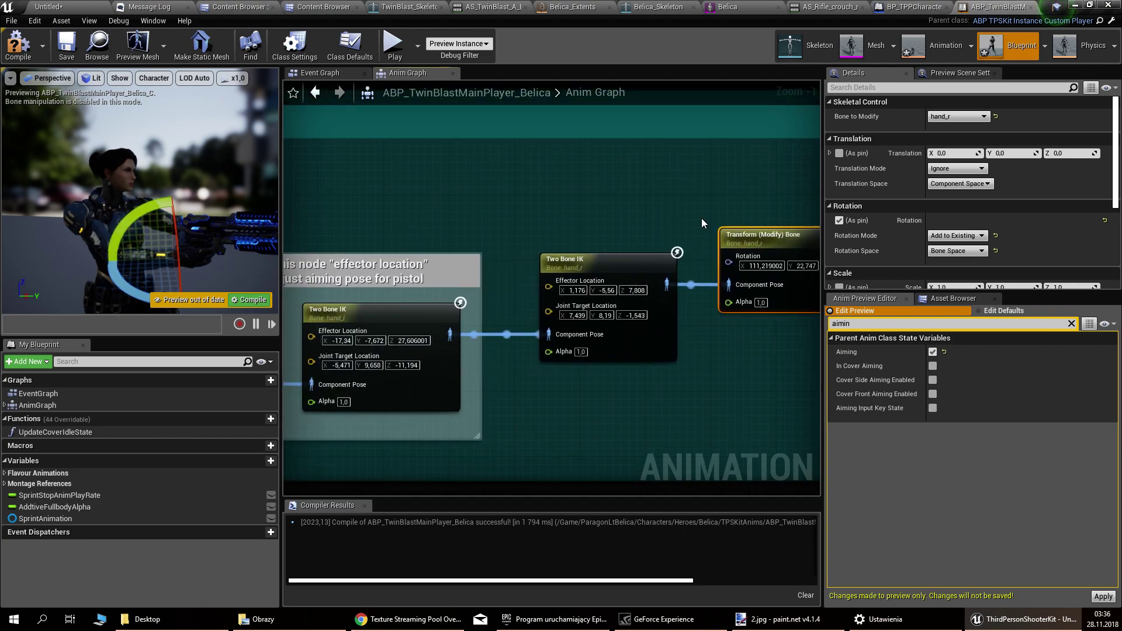
click(409, 327)
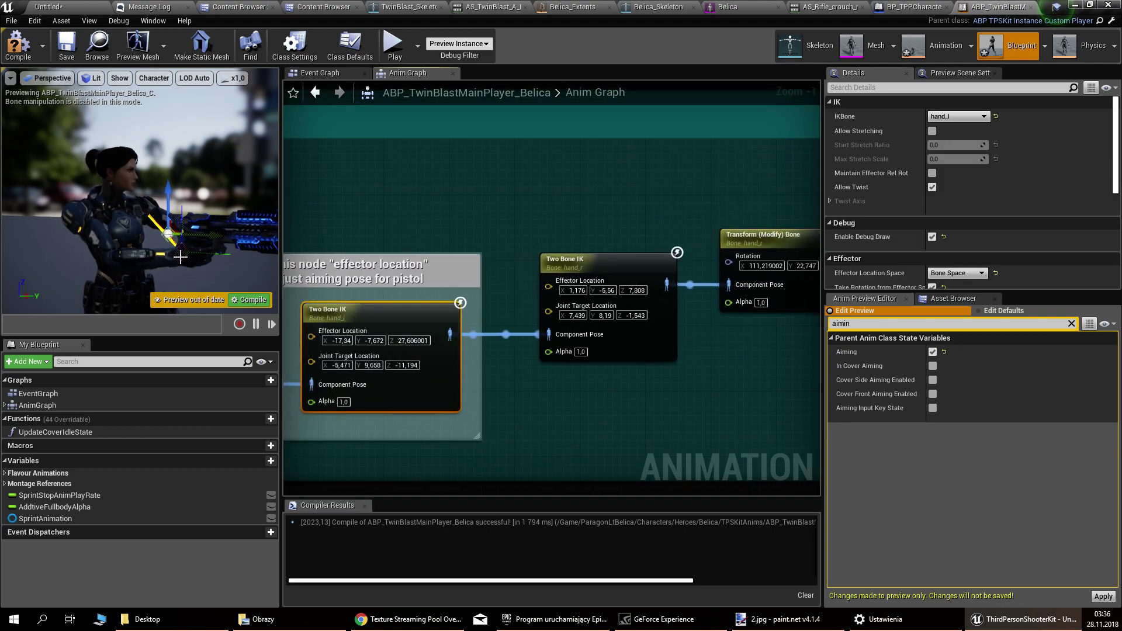
drag(200, 234, 213, 201)
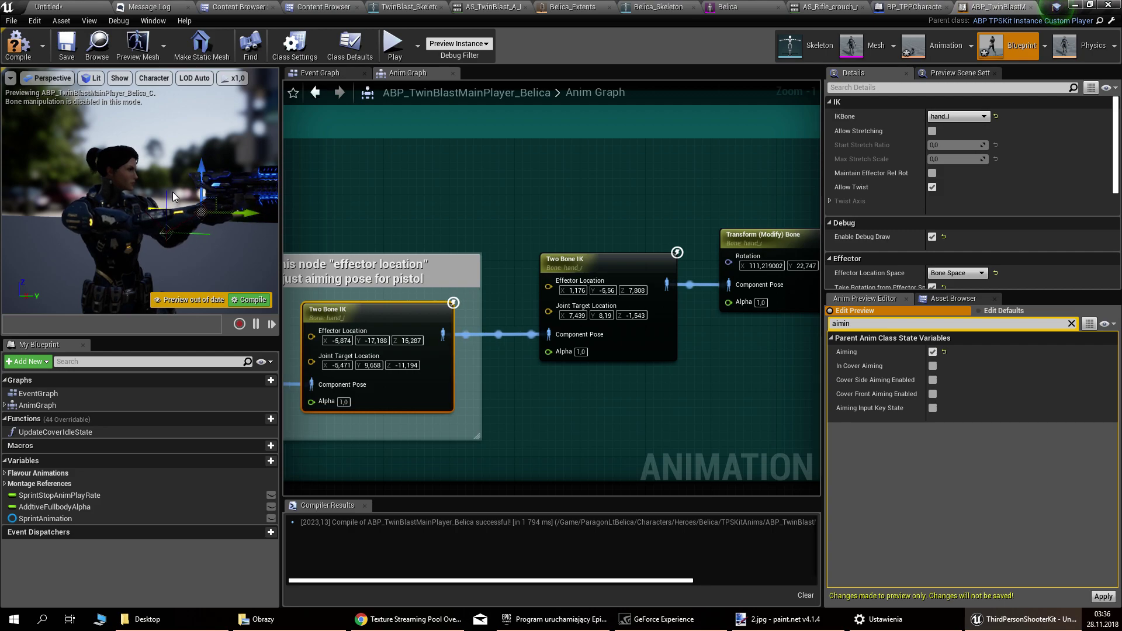
Step: Move the hand_l joint target to about X -5.816, Y 5.872, Z -3.475, then compile and save the animation blueprint
right_drag(172, 199, 79, 204)
right_drag(156, 173, 157, 239)
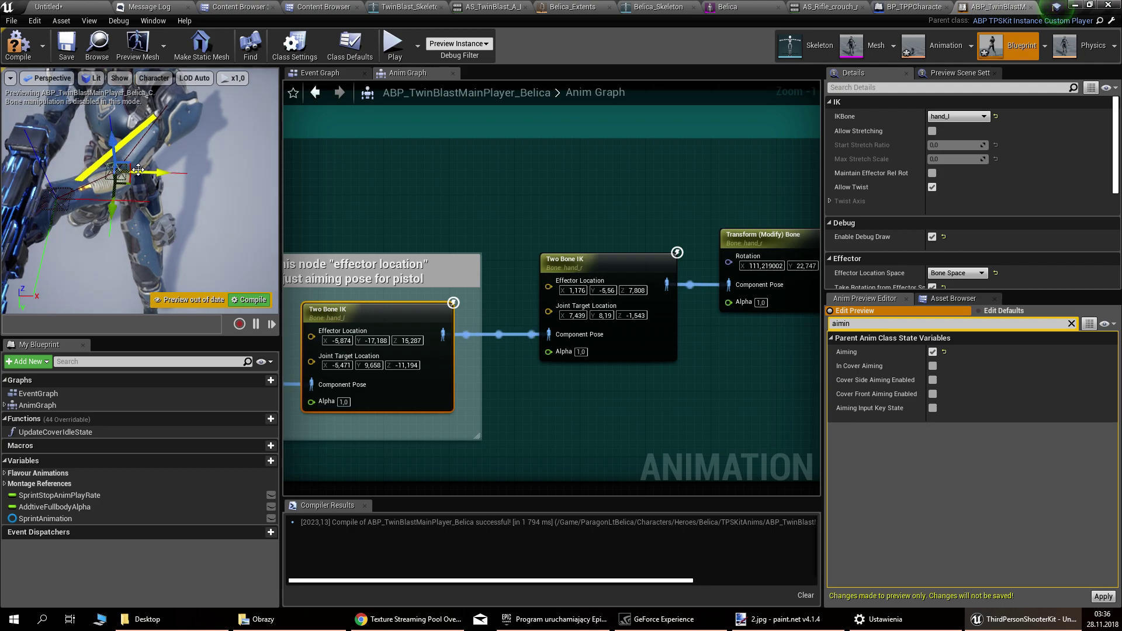
drag(157, 172, 188, 188)
right_drag(188, 188, 117, 166)
drag(160, 203, 154, 185)
mouse_move(154, 185)
right_down()
mouse_move(154, 199)
mouse_move(146, 174)
right_up()
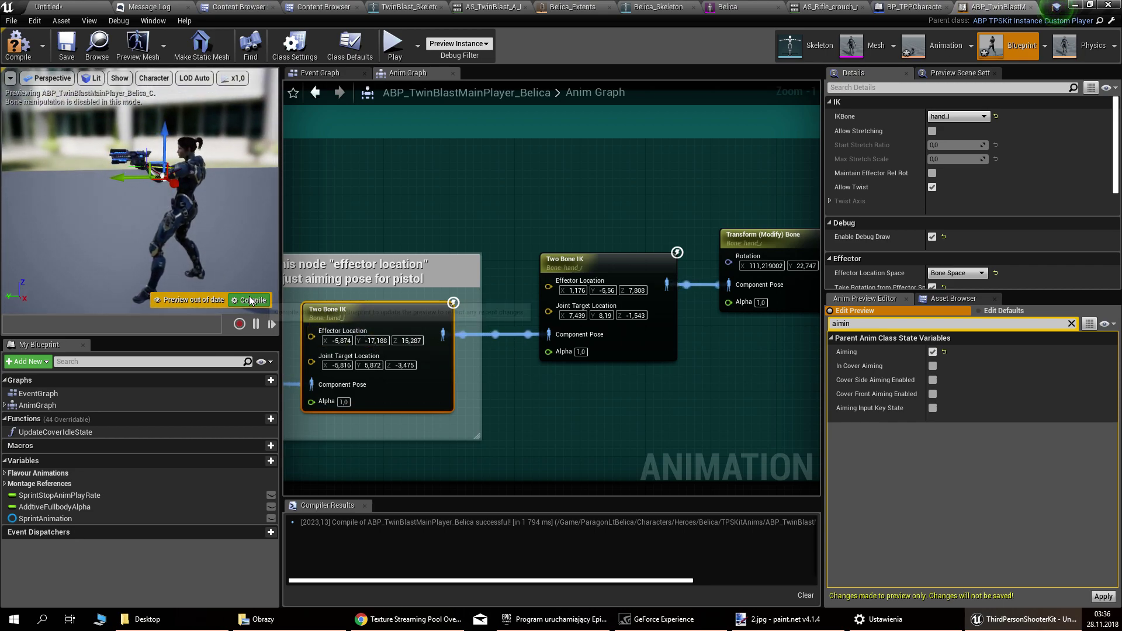
click(67, 46)
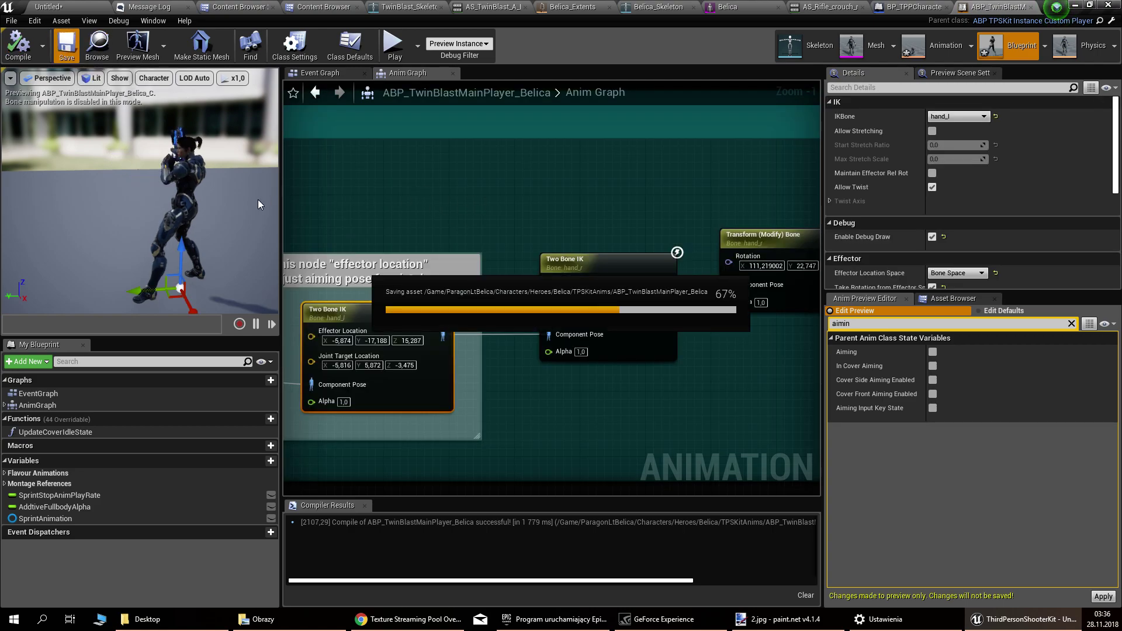
right_drag(222, 184, 263, 210)
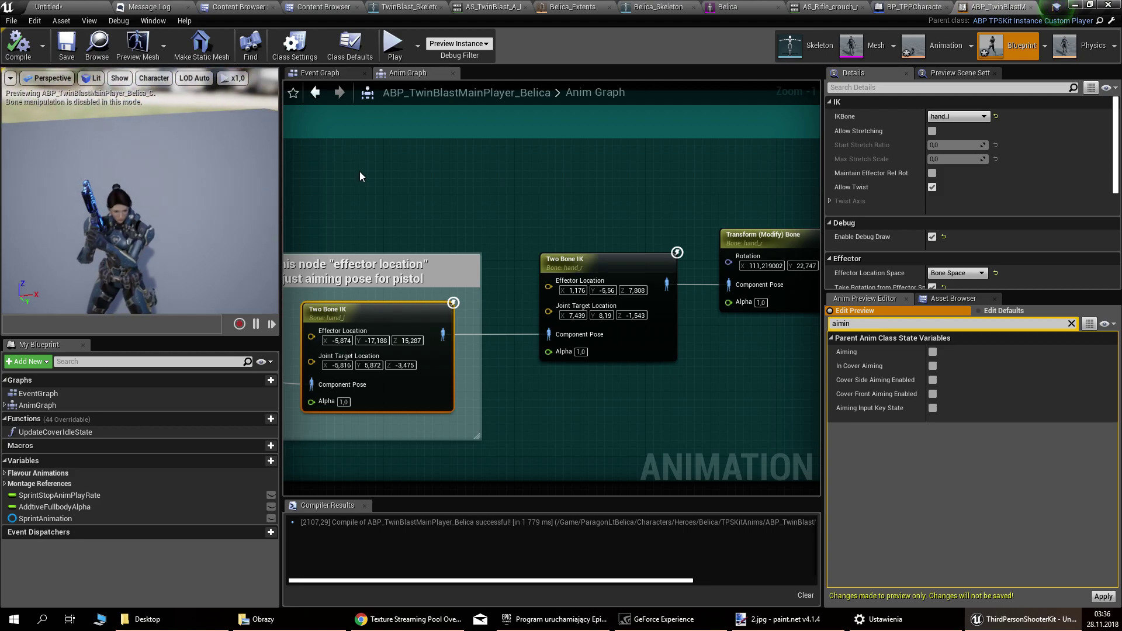
Step: Play the level and test Belica's poses while firing the pistol and, after switching weapons, the rifle
click(1055, 7)
click(395, 42)
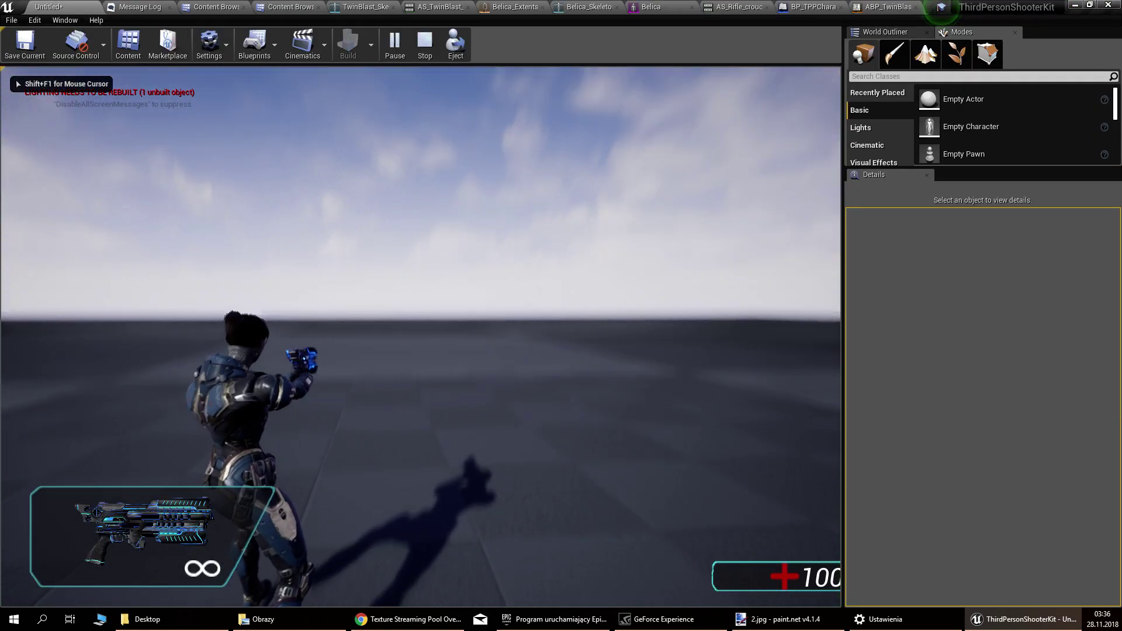
click(421, 336)
click(420, 336)
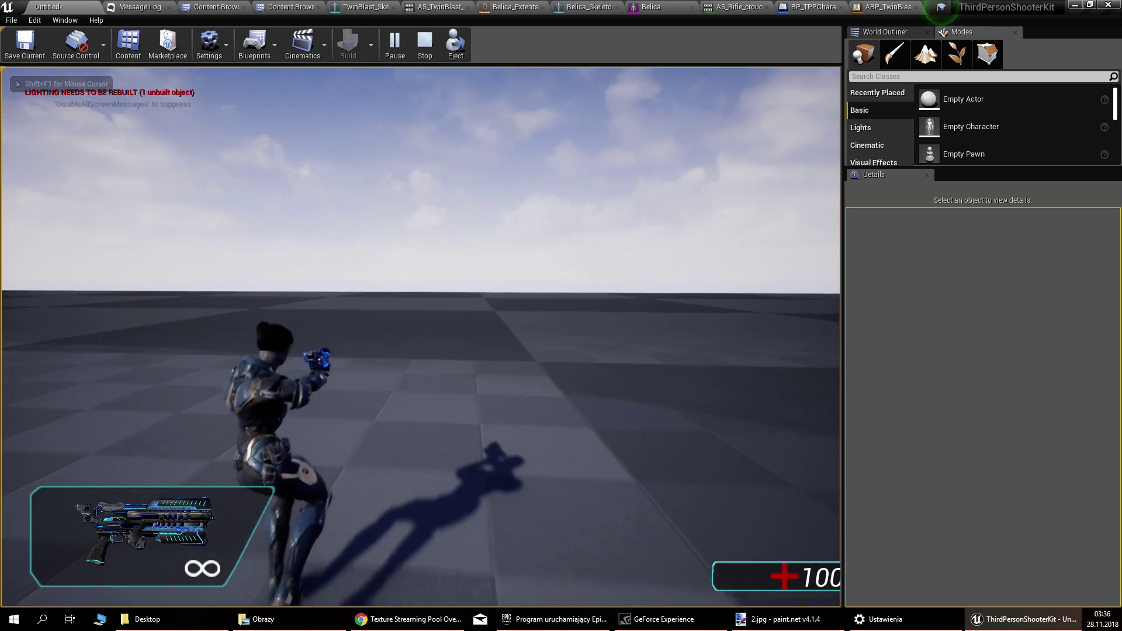
scroll(420, 337, down, 1)
scroll(421, 336, down, 1)
scroll(420, 336, down, 1)
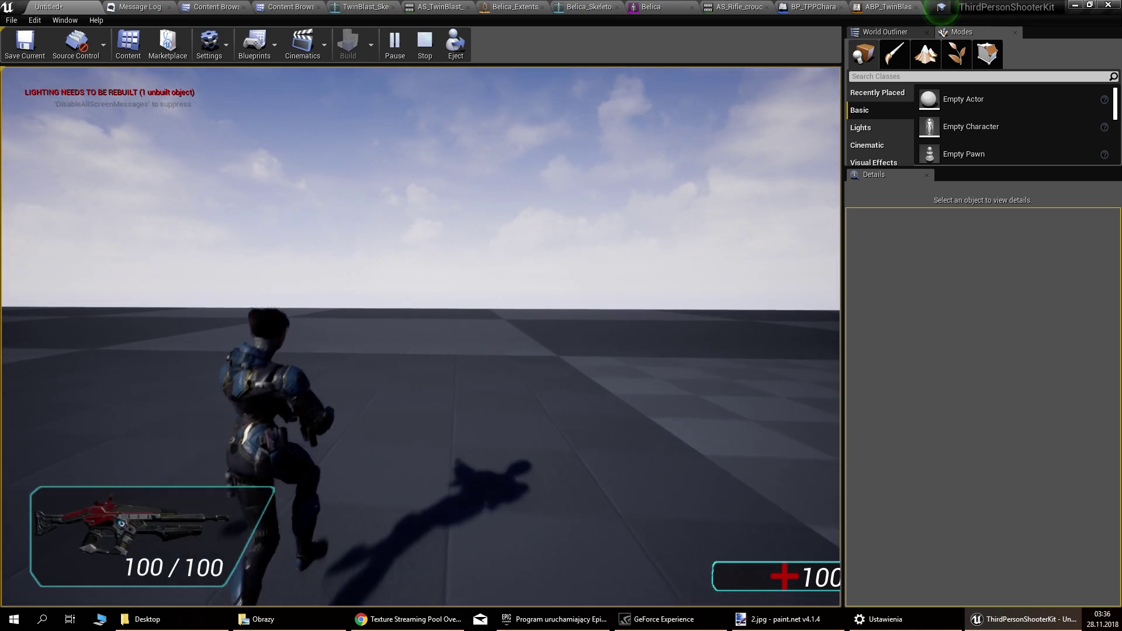
click(421, 336)
click(421, 336)
right_click(420, 336)
click(421, 337)
click(421, 337)
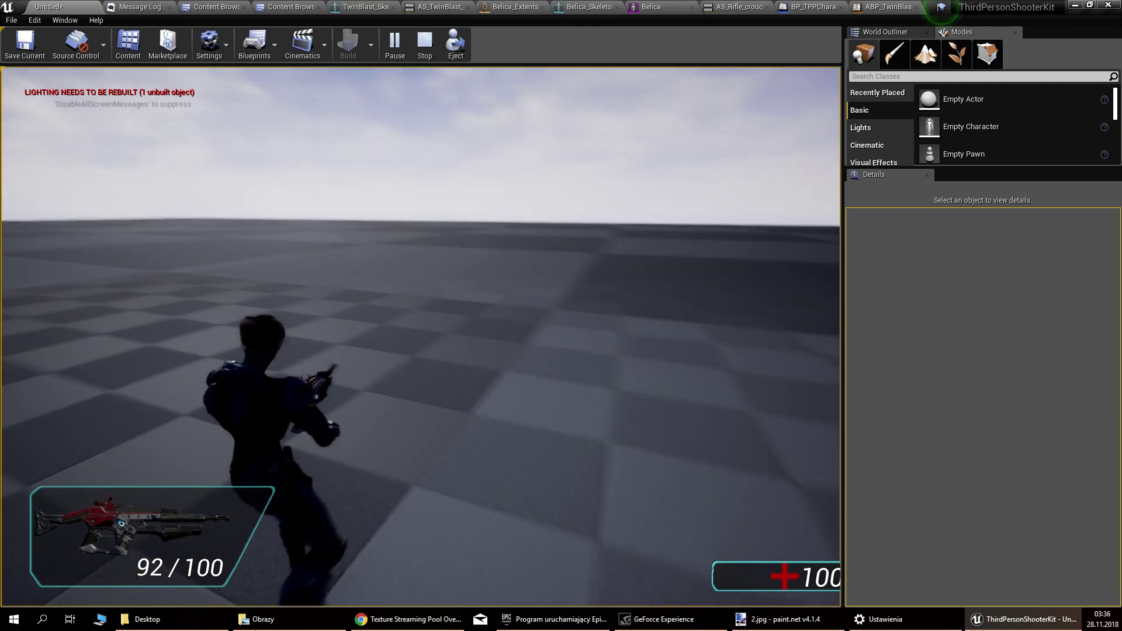
Step: Switch back to the pistol in the running game, check its aiming and firing pose, and stop the play session
scroll(420, 337, down, 1)
click(421, 336)
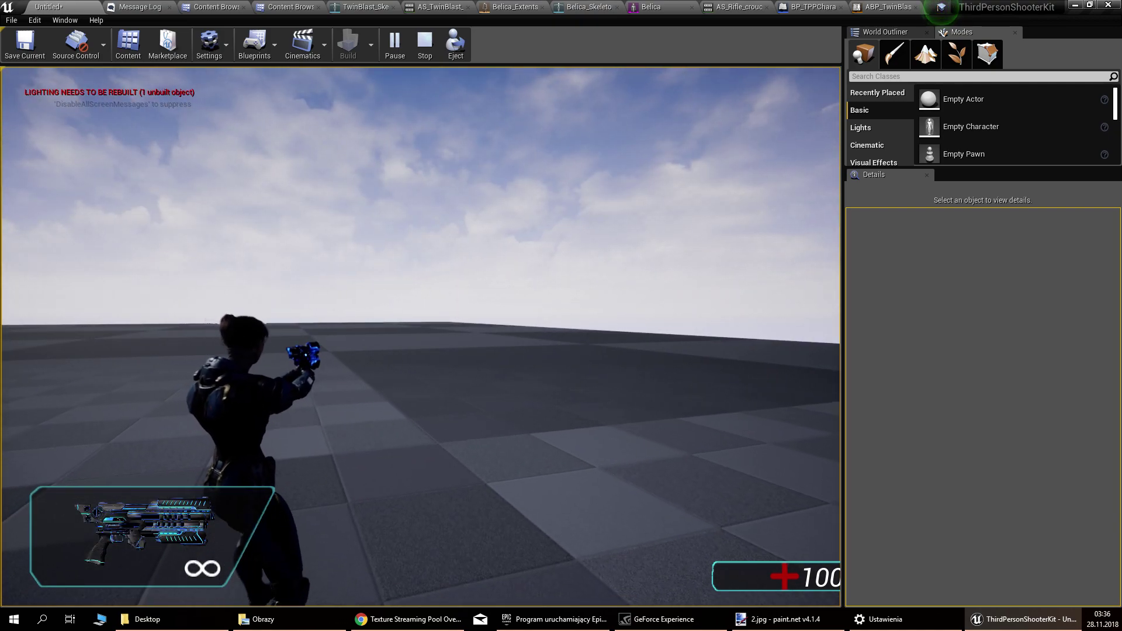
right_click(421, 337)
click(421, 337)
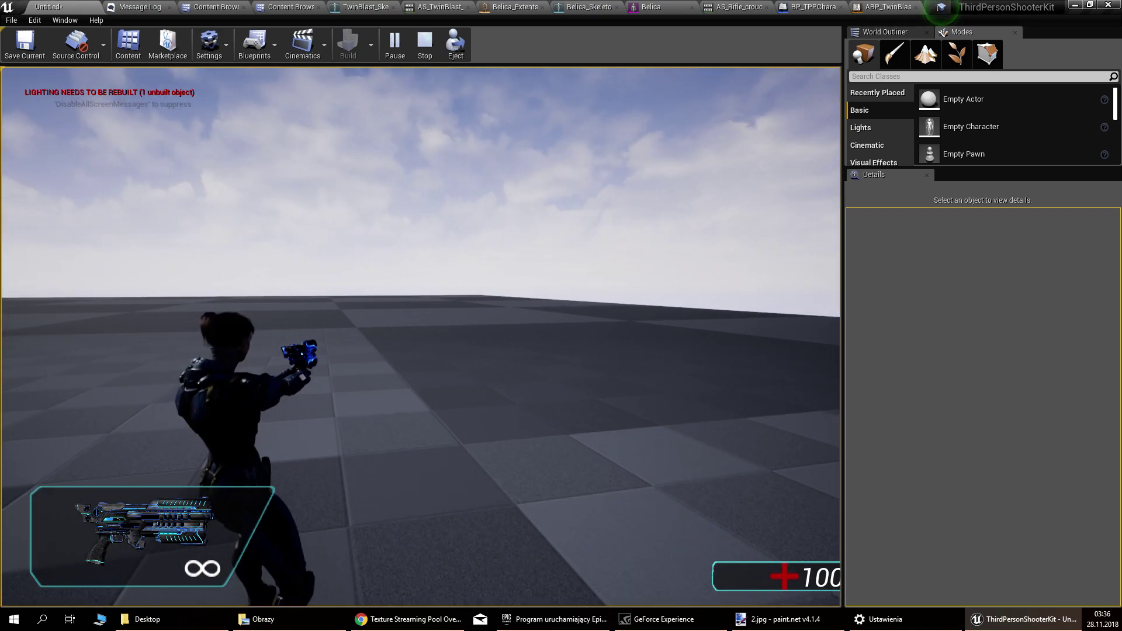
key(Escape)
Step: Close BP_TPPCharacterBelica, reopen it from the ThirdPersonKit Blueprints folder, and show its class defaults
click(805, 6)
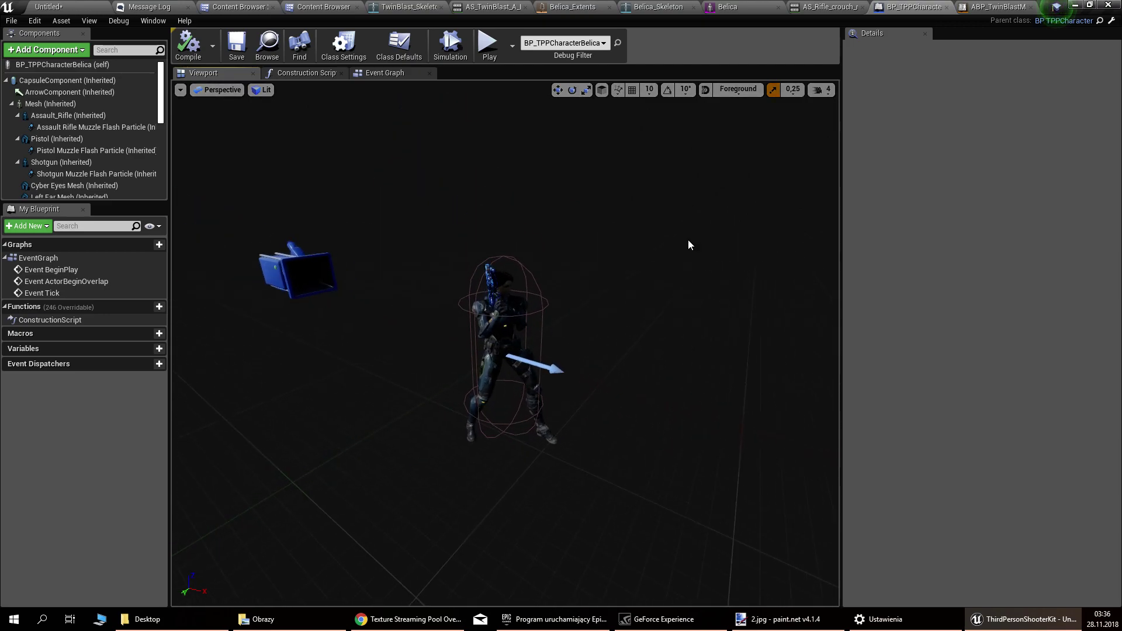
click(268, 45)
middle_click(904, 6)
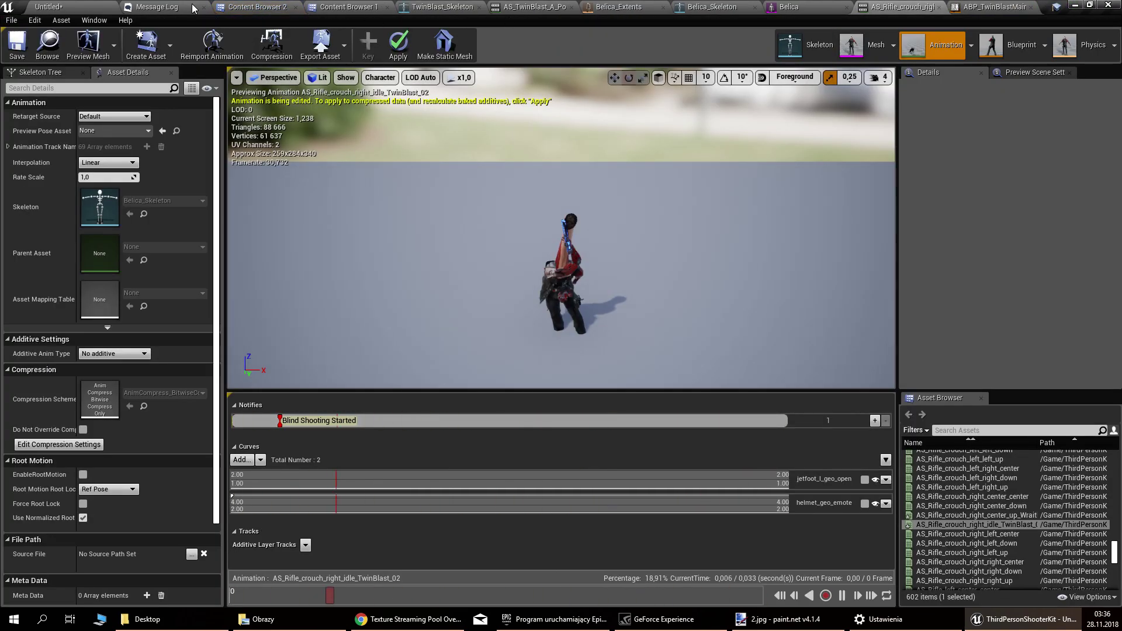
click(257, 7)
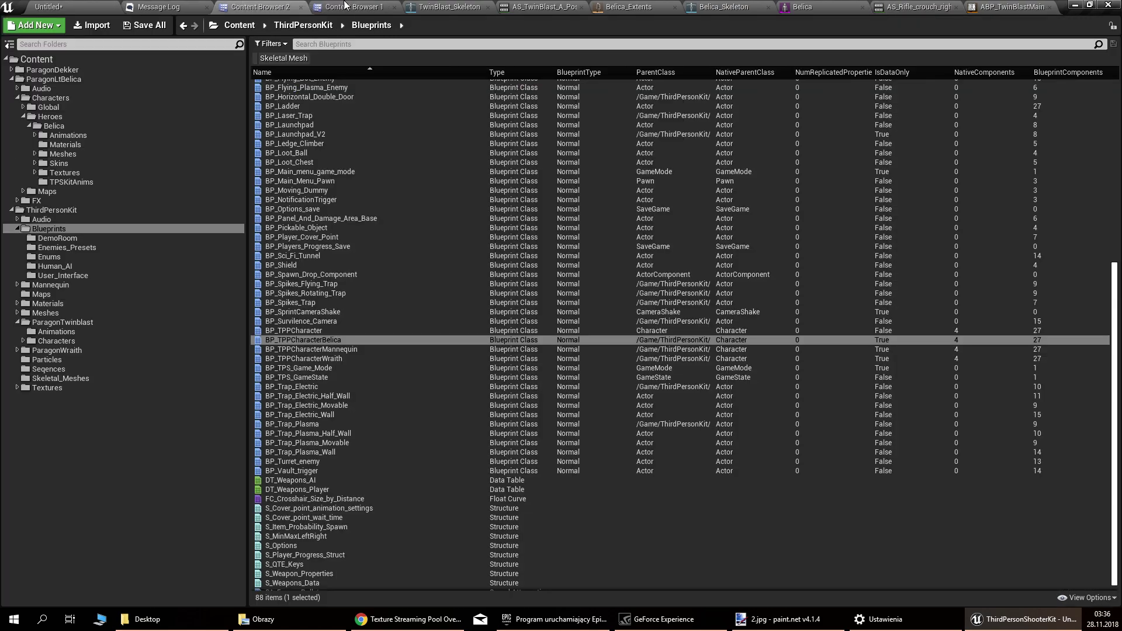
double_click(372, 339)
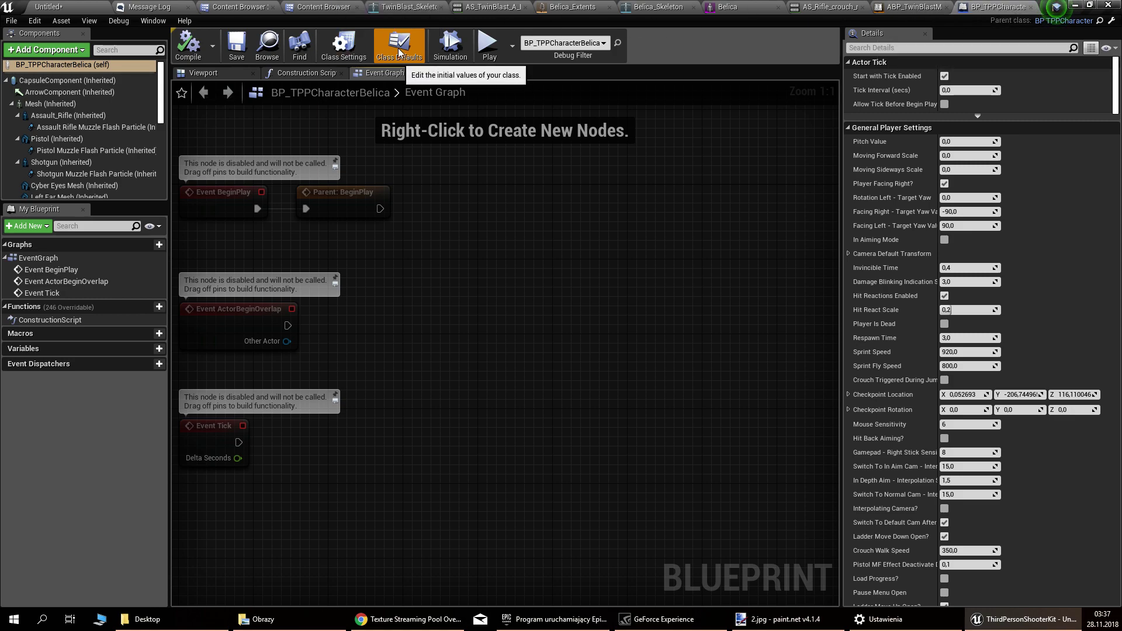
Step: Widen the class defaults area, filter it for "montage", and look over the montage references
drag(840, 115, 493, 71)
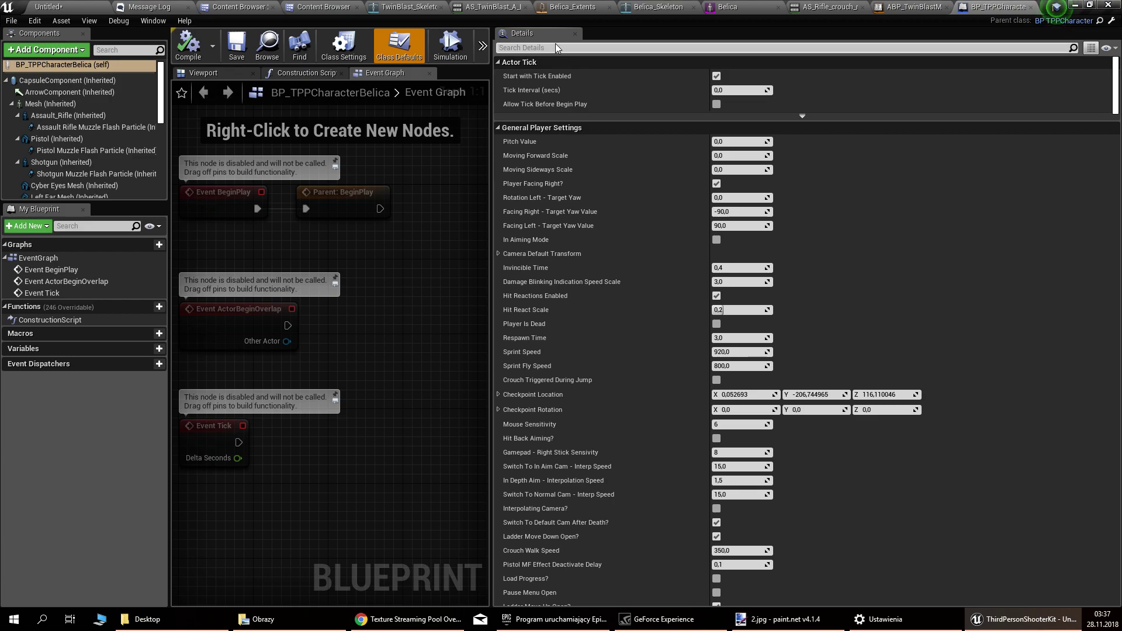
click(556, 47)
text(montage)
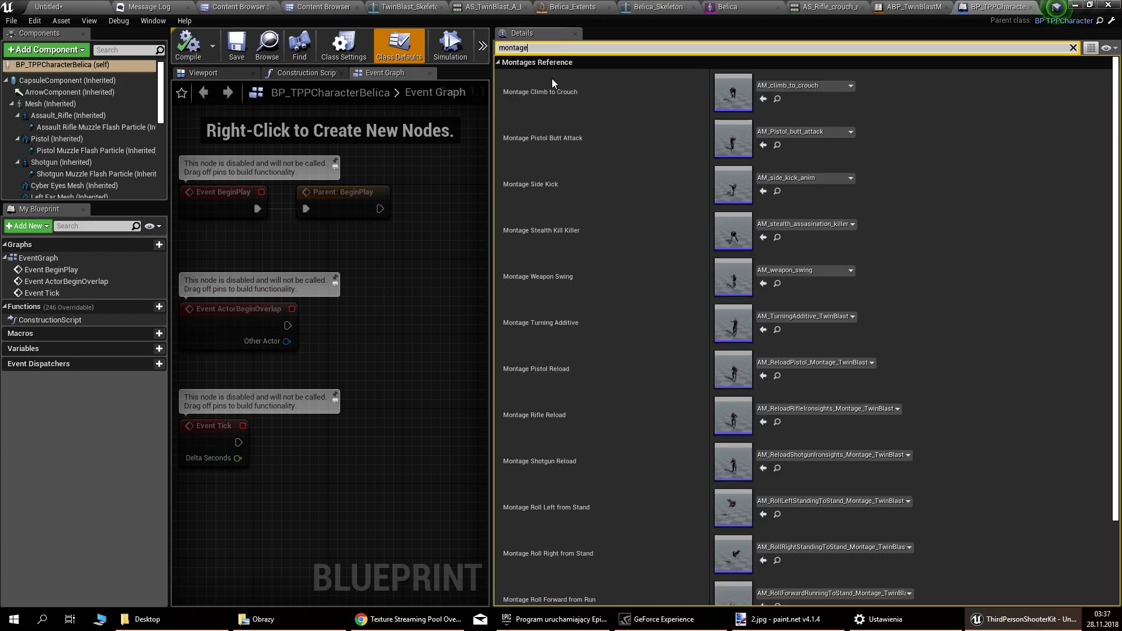
scroll(613, 354, down, 3)
scroll(614, 353, up, 3)
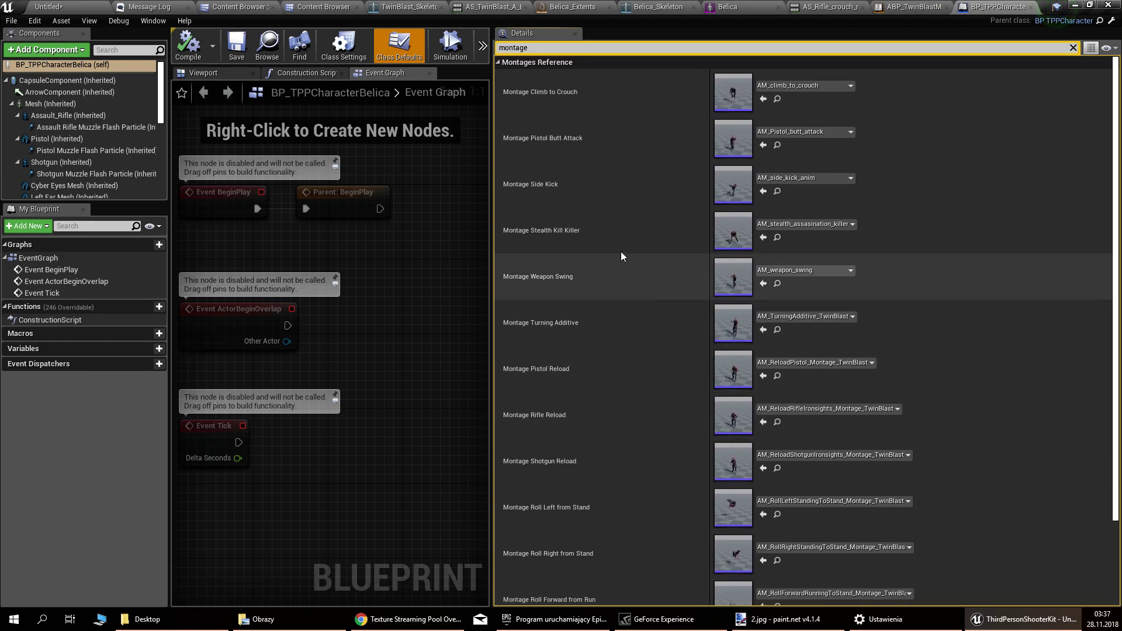
Step: Set the Montage Climb to Crouch reference to AM_climb_to_crouch_Belica
click(850, 86)
click(850, 85)
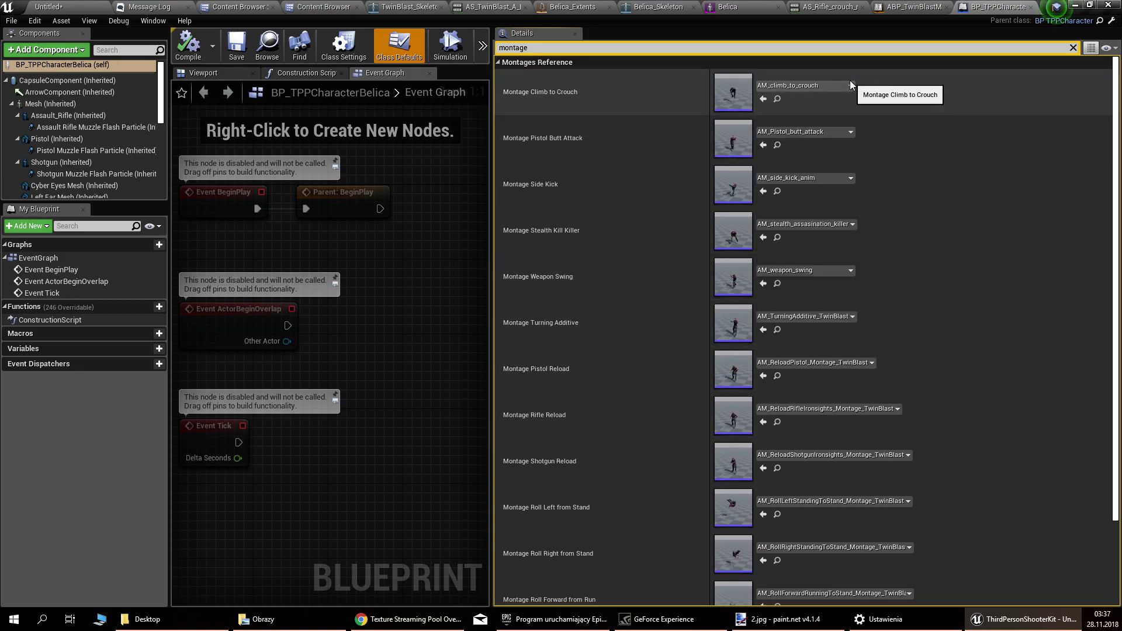
click(850, 85)
click(849, 86)
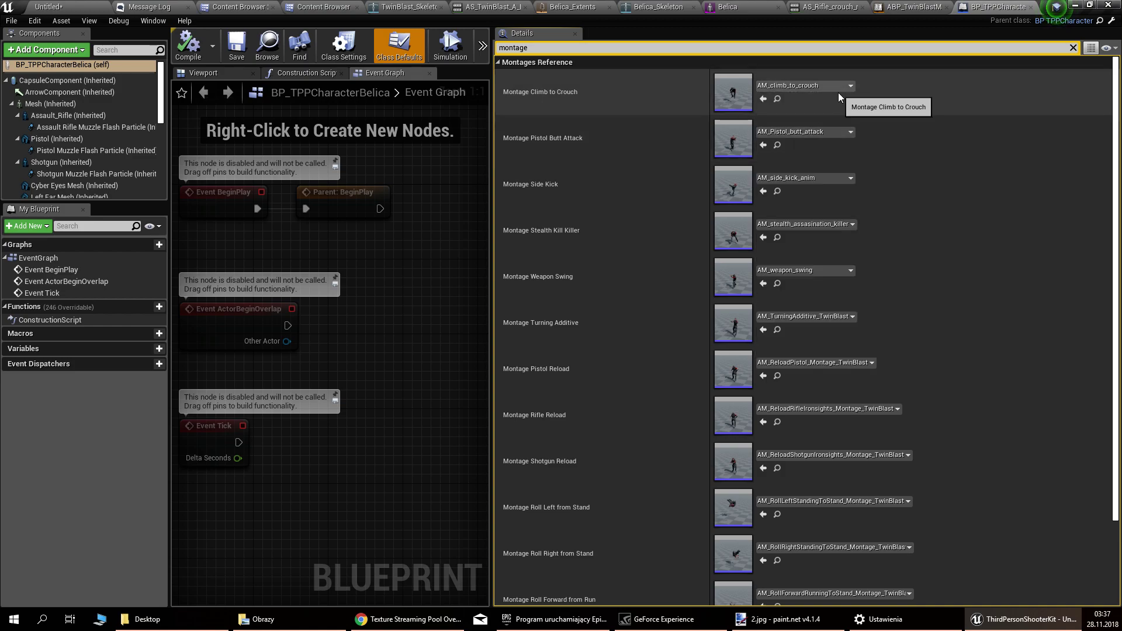
click(843, 88)
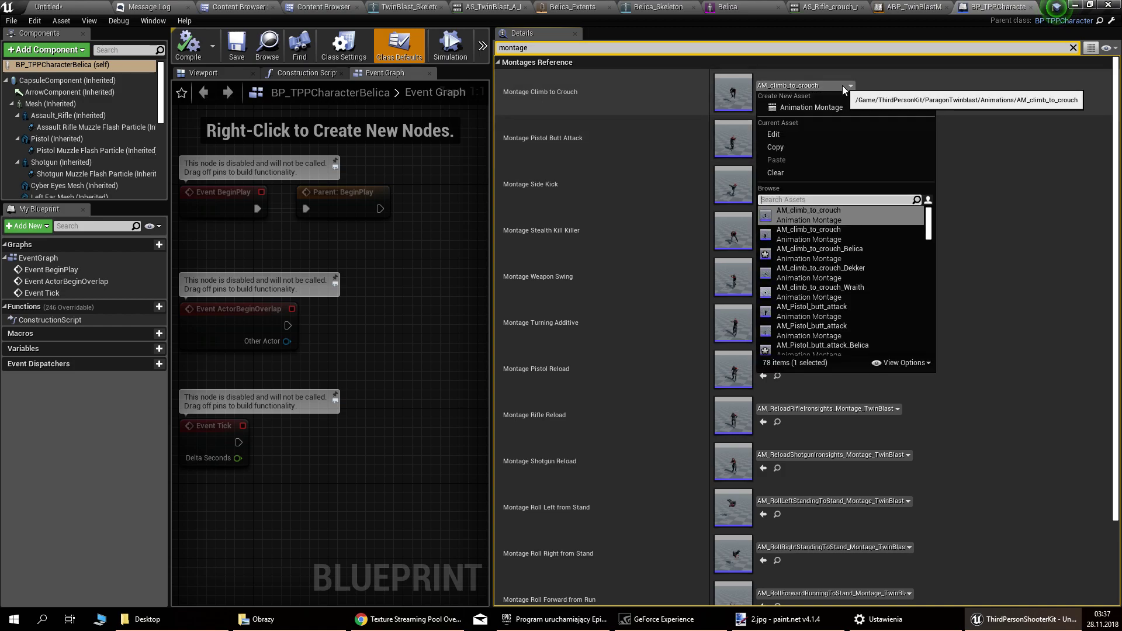
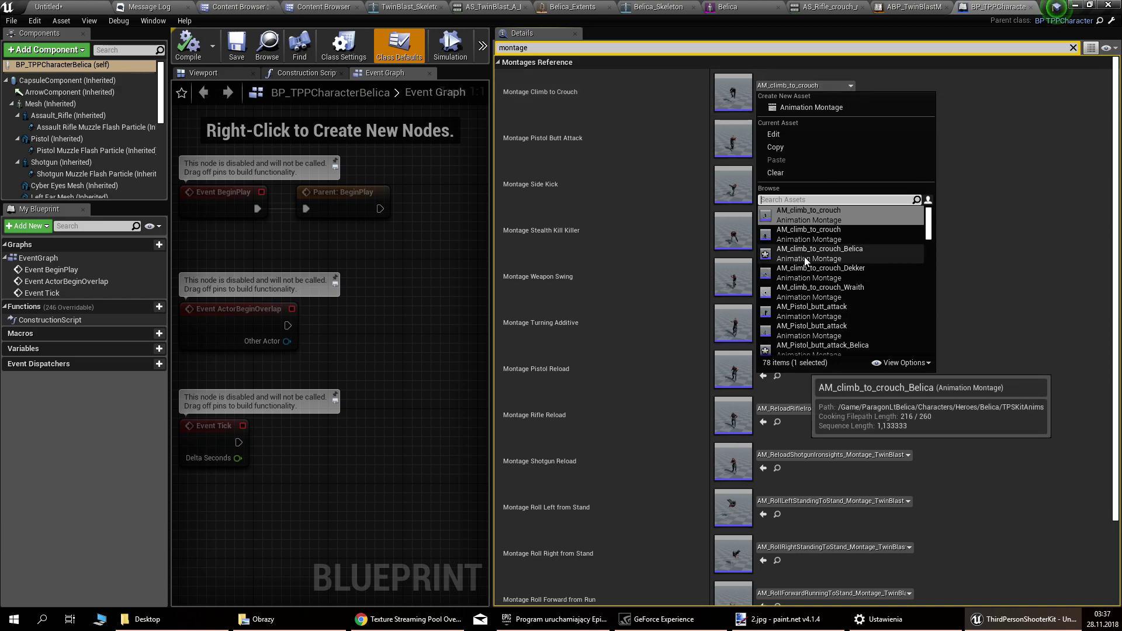
click(842, 86)
click(843, 86)
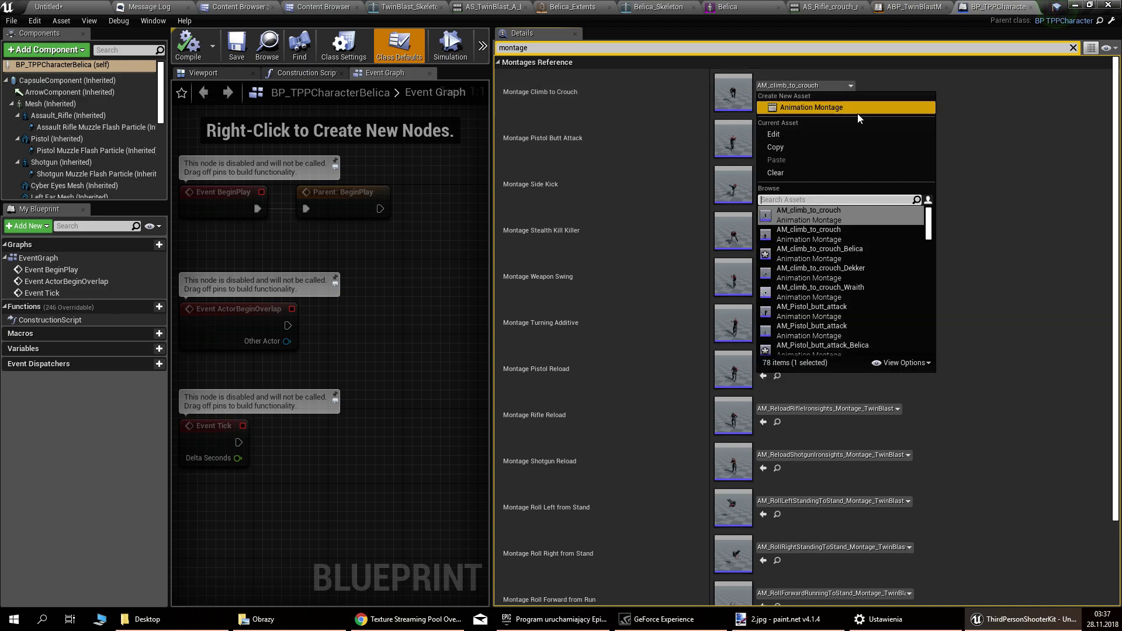
click(863, 253)
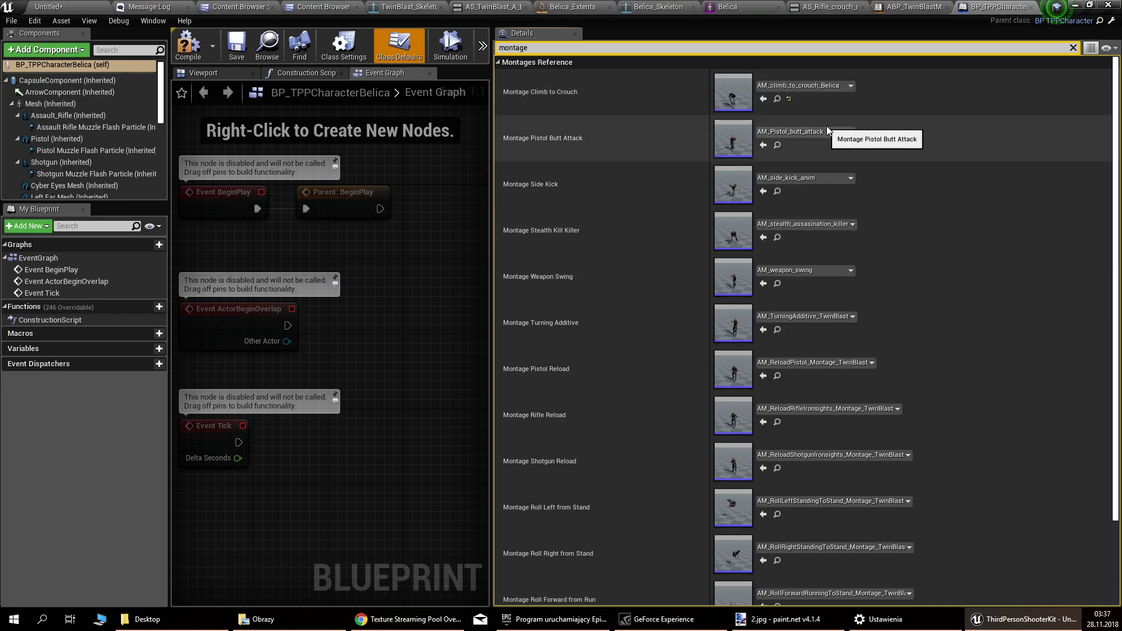
Step: Set the Montage Pistol Butt Attack reference to AM_Pistol_butt_attack_Belica and Montage Side Kick to AM_side_kick_anim_Belica
click(843, 134)
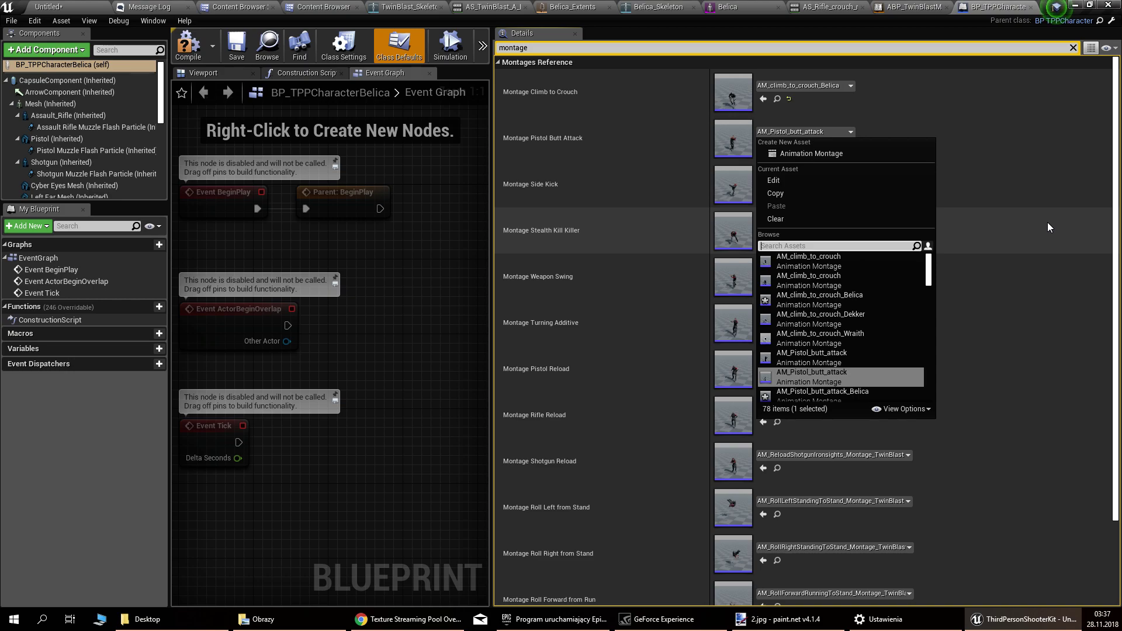
scroll(882, 362, down, 2)
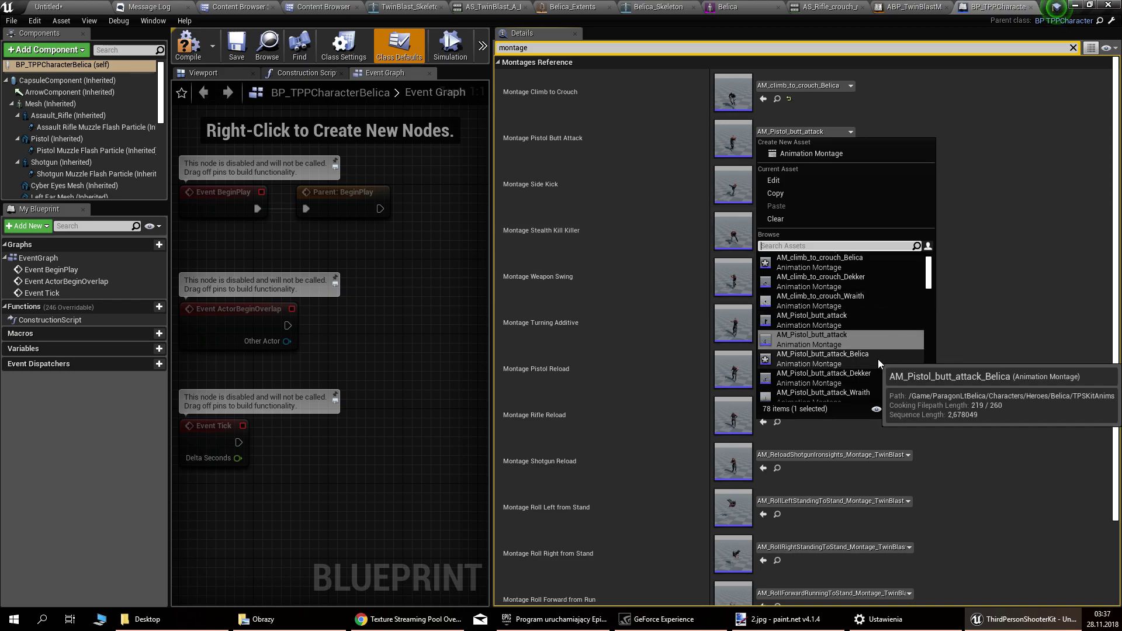
click(878, 363)
click(818, 177)
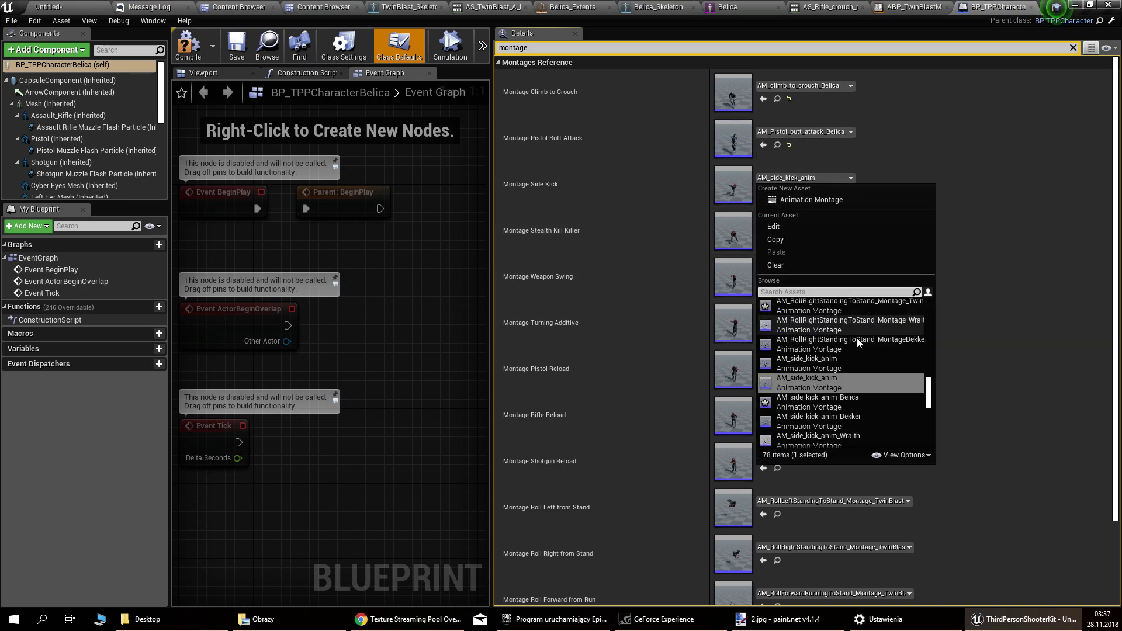
click(850, 404)
Step: Set the Montage Stealth Kill Killer reference to AM_stealth_assasination_killer_Belica and Montage Weapon Swing to AM_weapon_swing_Belica
click(851, 225)
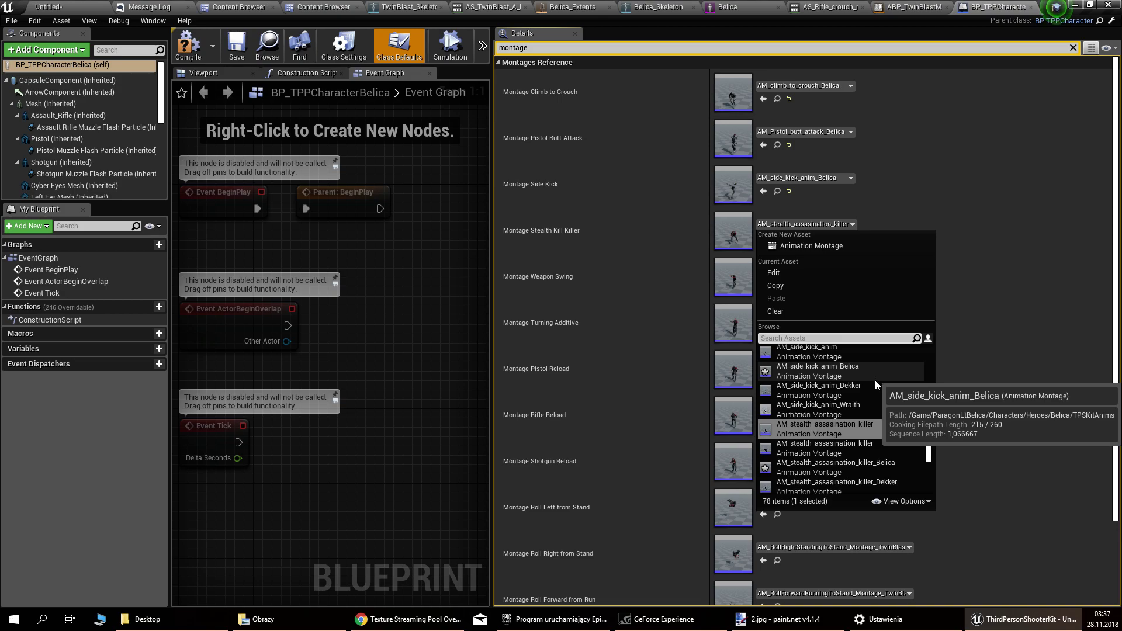
click(858, 470)
click(832, 272)
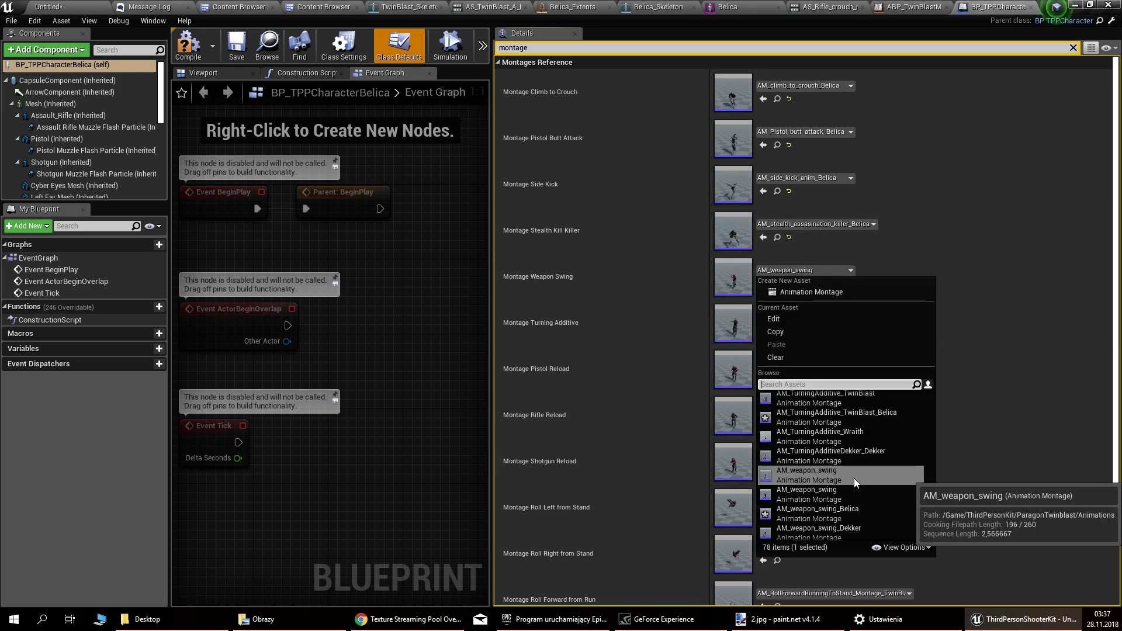
click(874, 516)
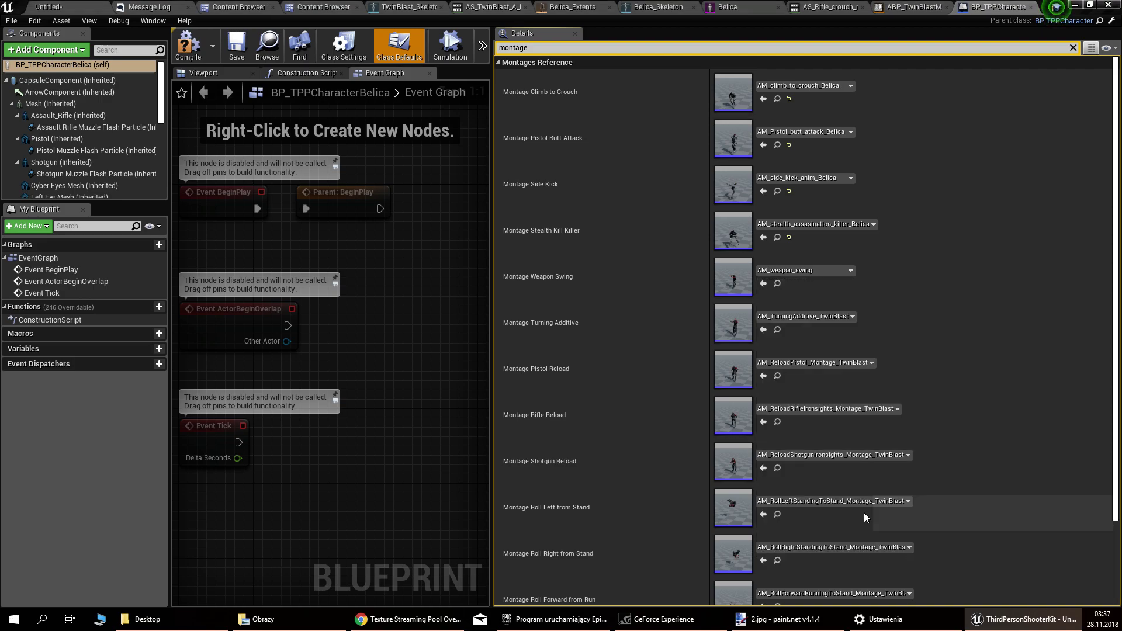
Step: Set the Montage Turning Additive reference to AM_TurningAdditive_TwinBlast_Belica and Montage Pistol Reload to AM_ReloadPistol_Montage_TwinBlast_Belica
click(847, 319)
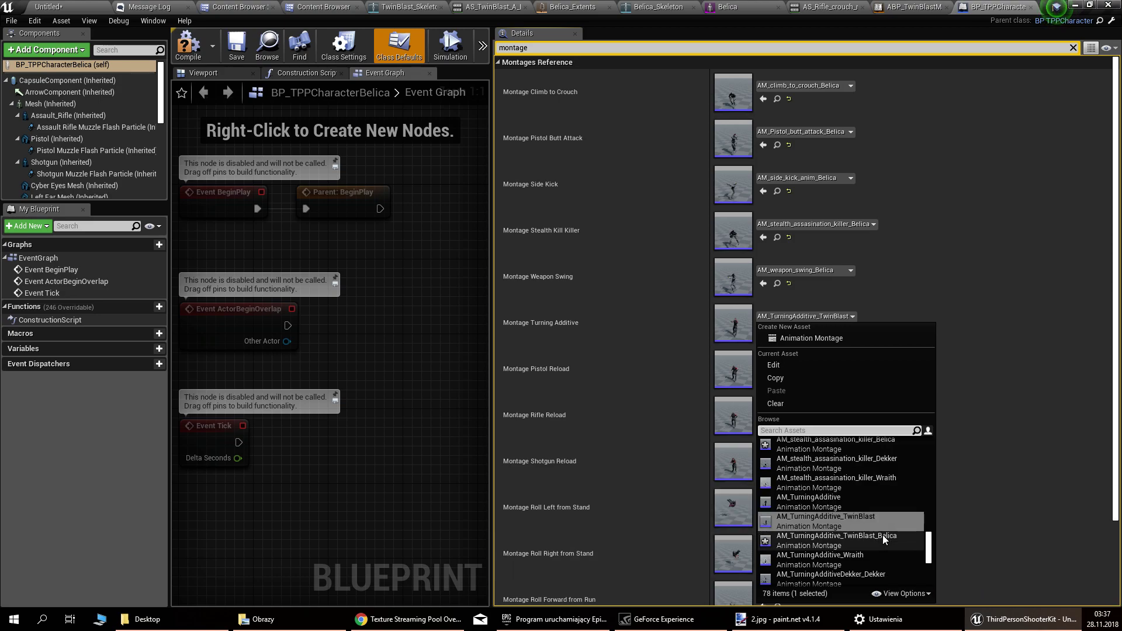
click(848, 538)
click(854, 363)
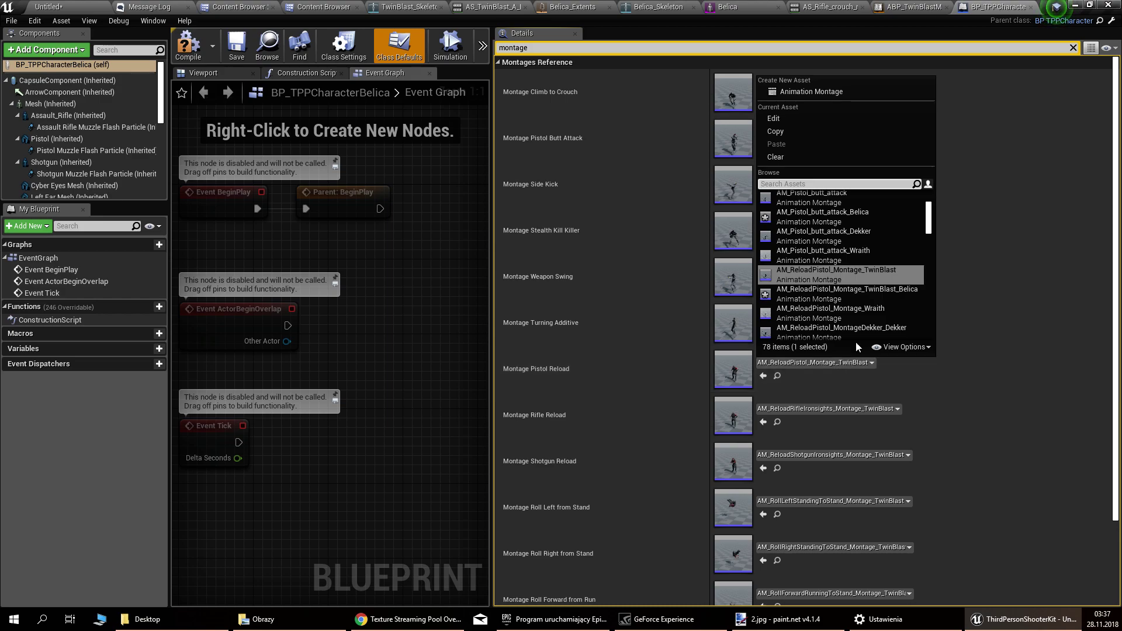
click(887, 295)
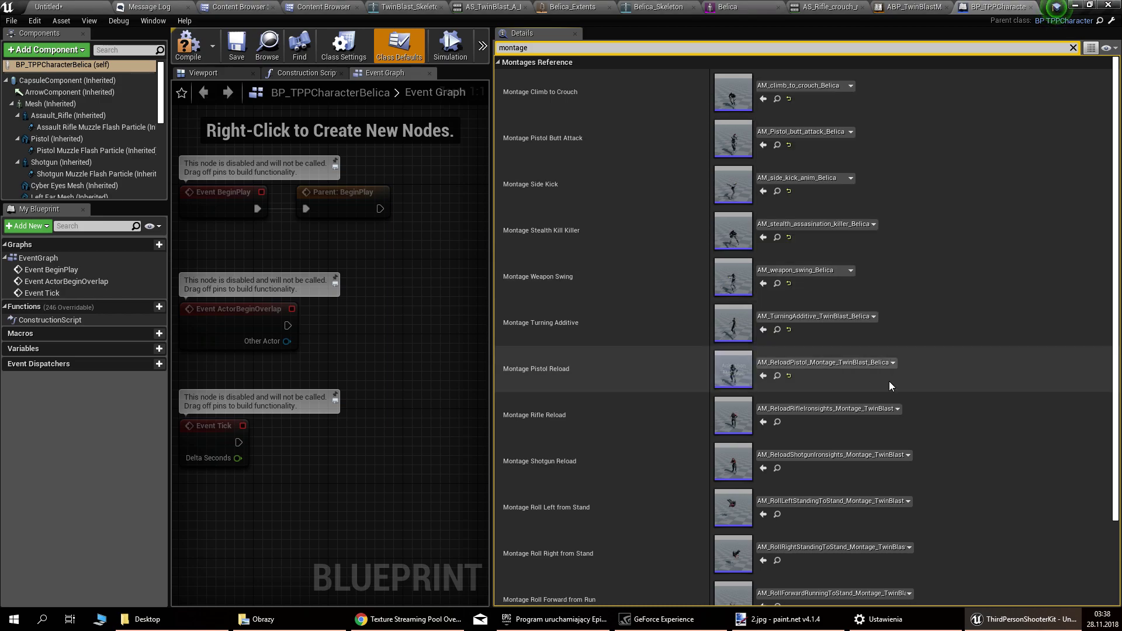
Step: Assign the Belica variants of AM_ReloadRifleIronsights_Montage_TwinBlast and AM_ReloadShotgunIronsights_Montage_TwinBlast to the Montage Rifle Reload and Montage Shotgun Reload references
click(854, 409)
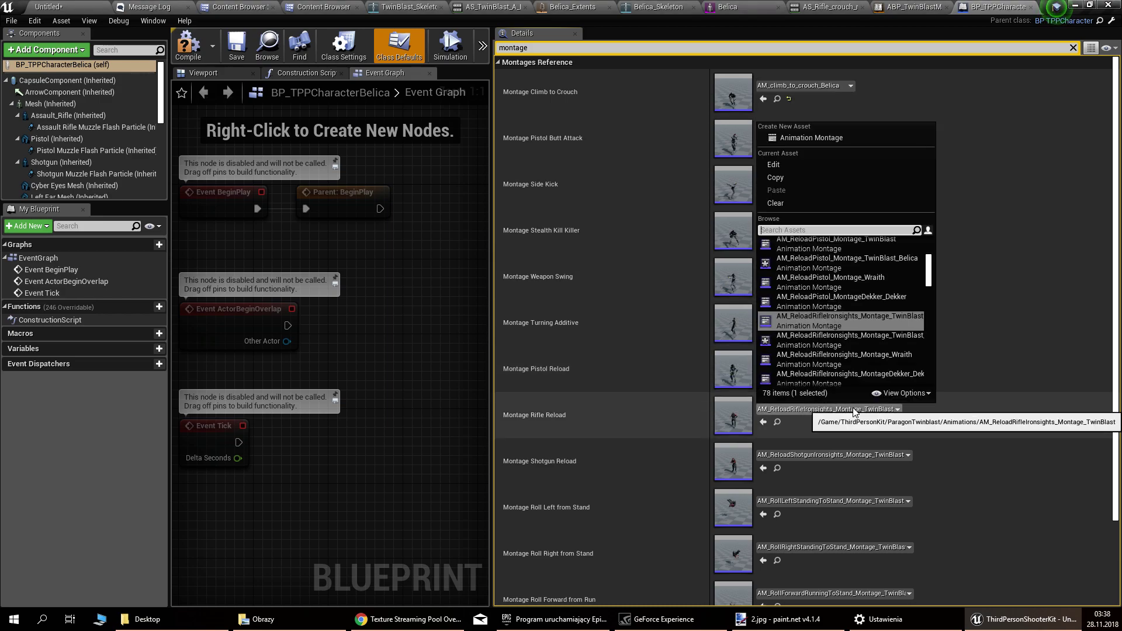
click(853, 342)
click(843, 456)
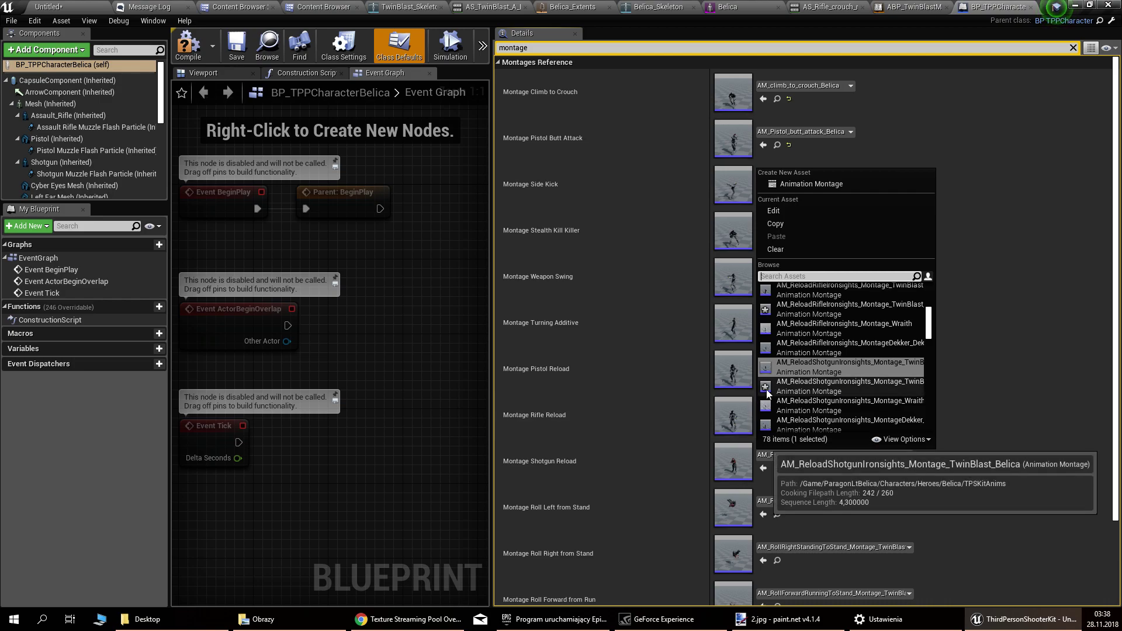
click(846, 386)
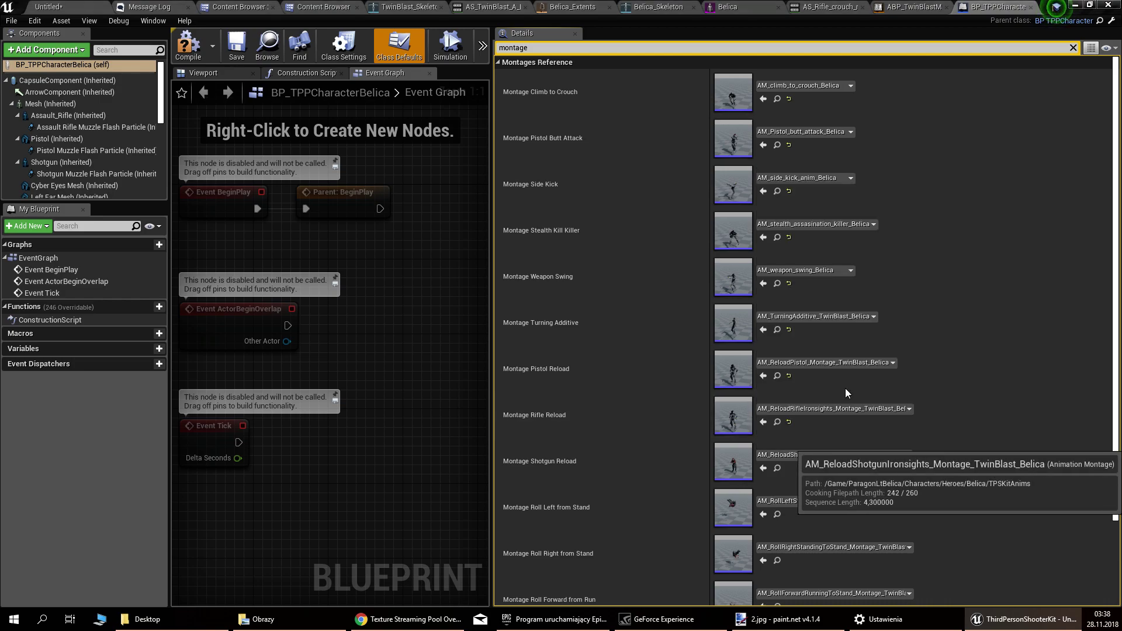
Step: Assign the Belica variants of the RollLeftStandingToStand and RollRightStandingToStand montages to the Roll Left from Stand and Roll Right from Stand references
scroll(664, 362, down, 3)
scroll(664, 361, up, 1)
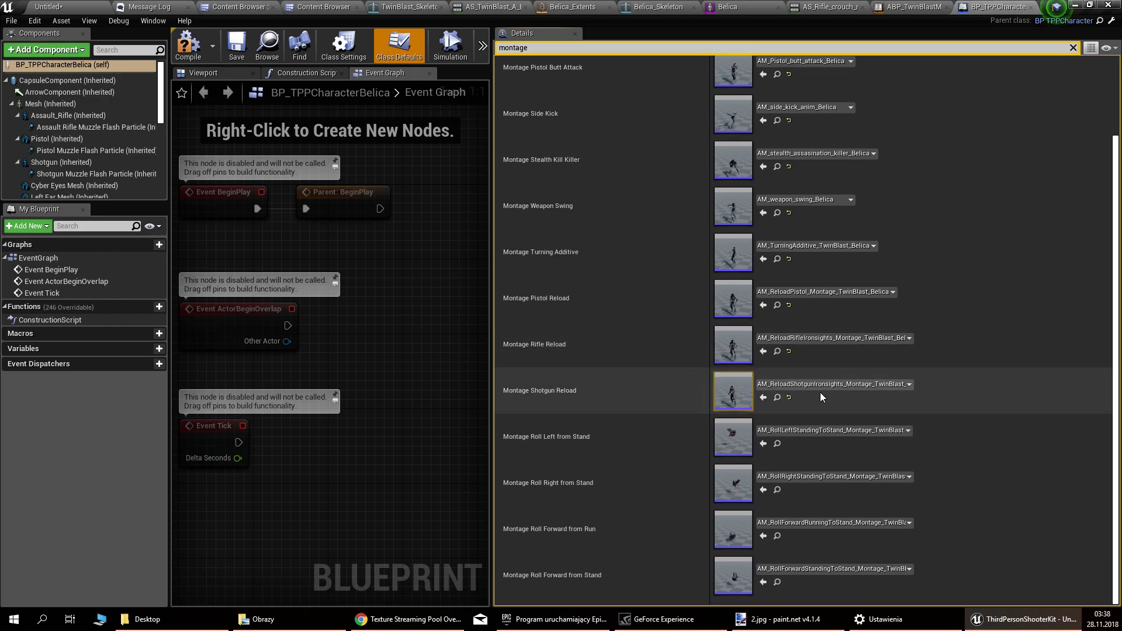
click(849, 430)
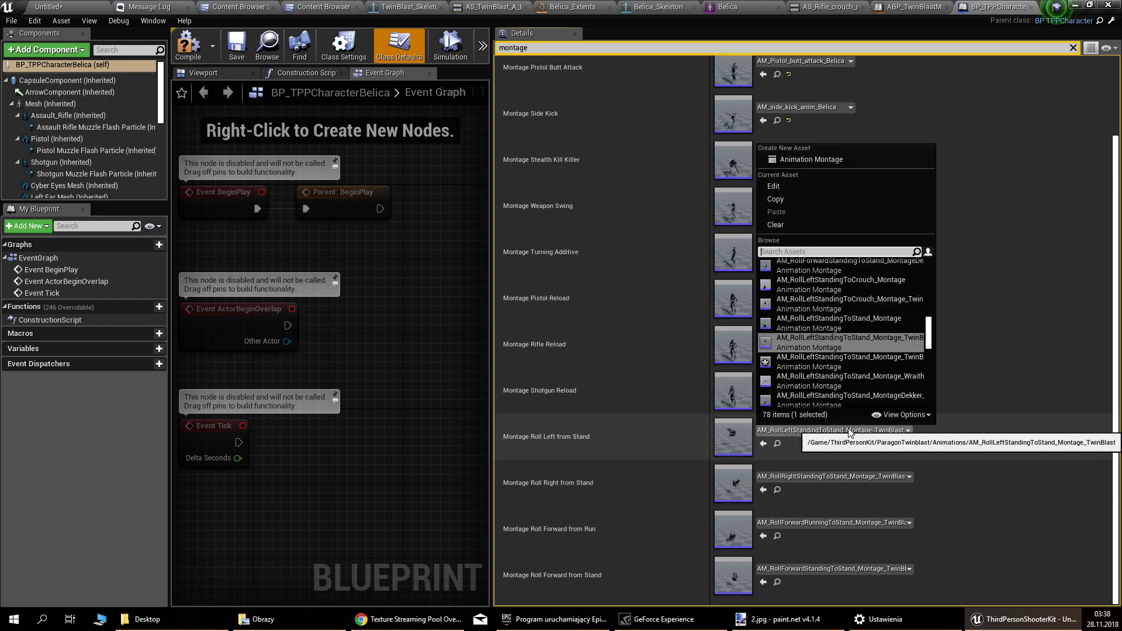
click(847, 361)
click(830, 476)
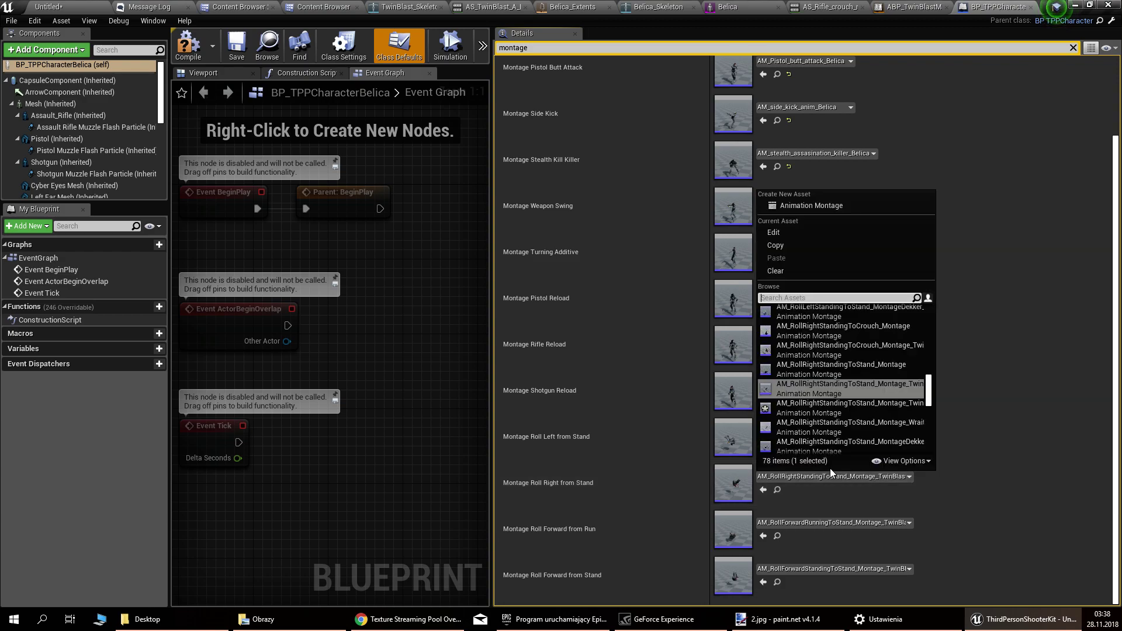
click(818, 411)
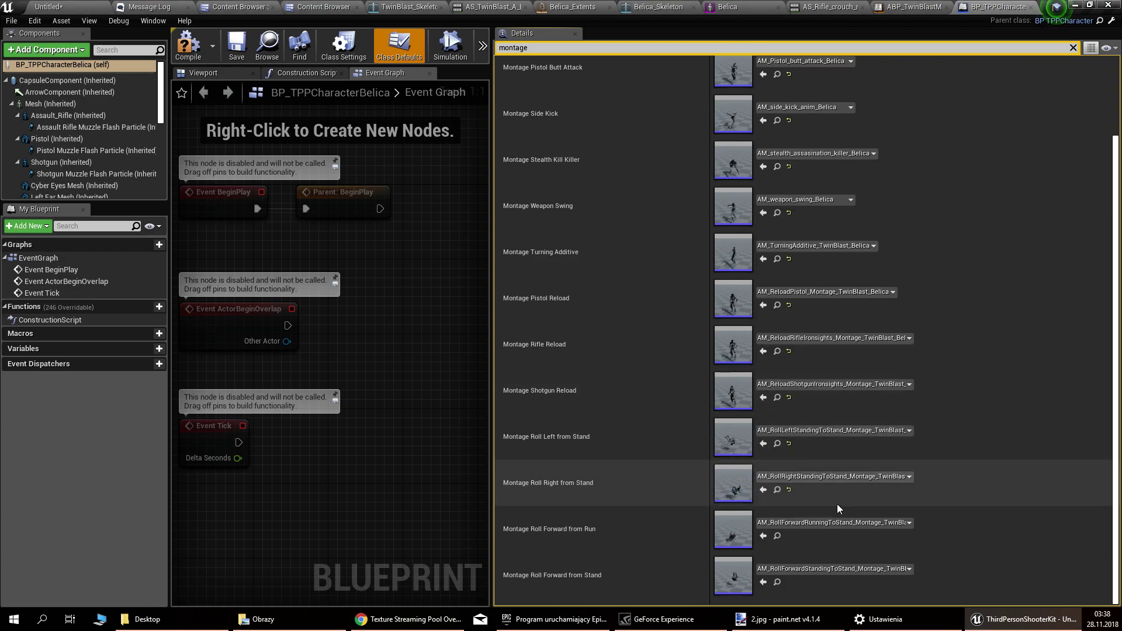
Step: Assign the Belica variants of the RollForwardRunningToStand and RollForwardStandingToStand montages to the Roll Forward from Run and Roll Forward from Stand references
click(818, 522)
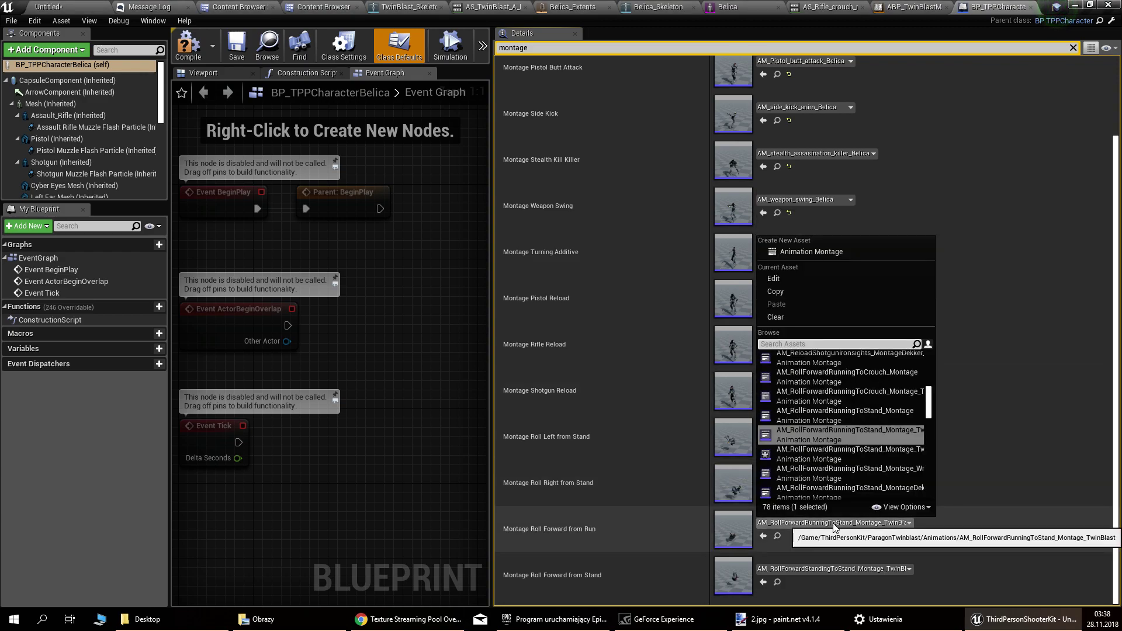
click(823, 456)
click(829, 568)
click(813, 514)
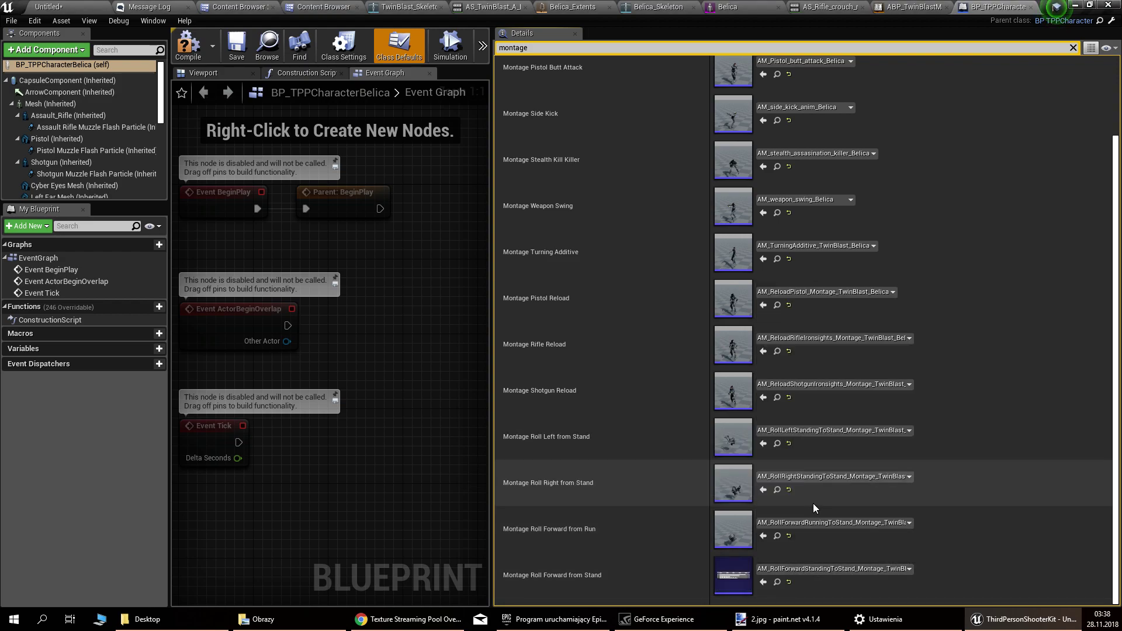
scroll(621, 331, up, 3)
scroll(621, 331, down, 1)
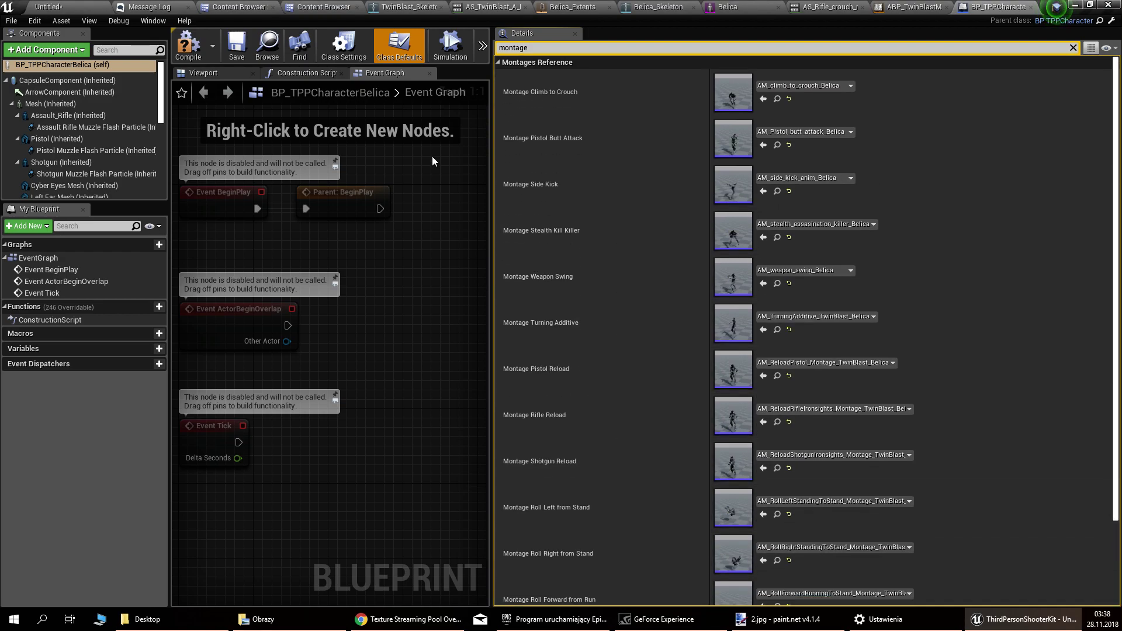
Step: Compile and save BP_TPPCharacterBelica and start a play session in the level
click(194, 44)
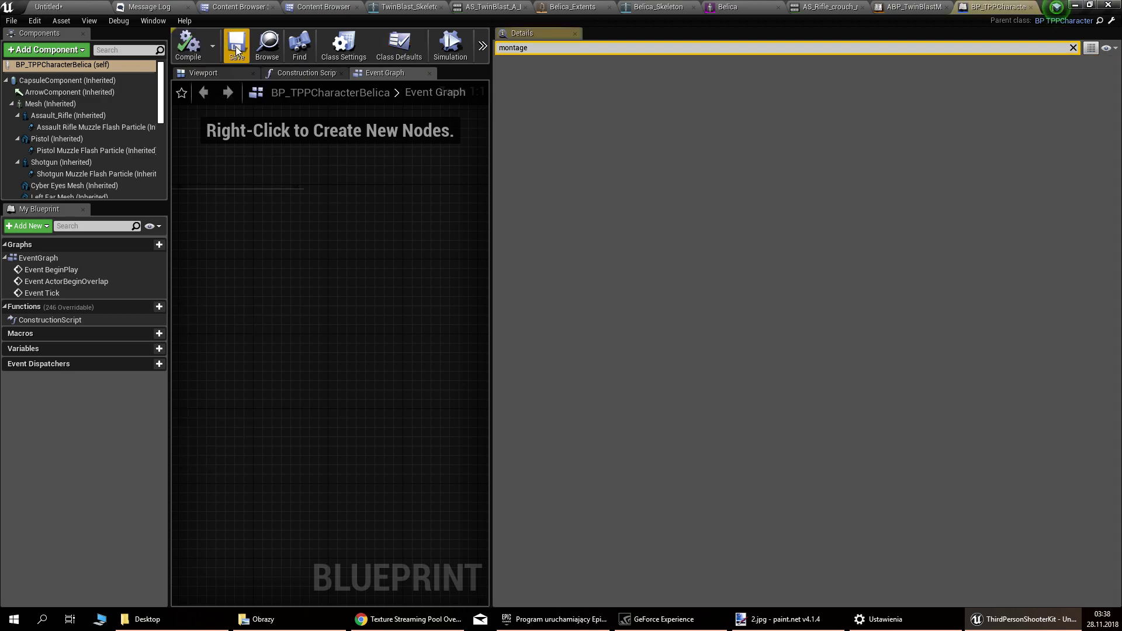
click(237, 48)
click(62, 6)
click(392, 44)
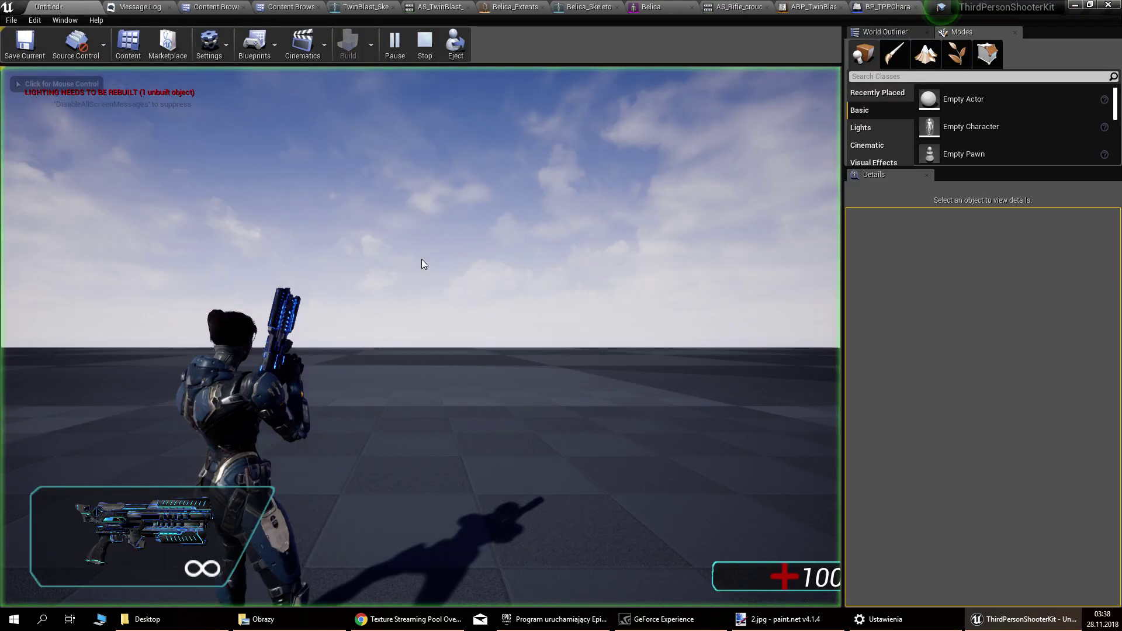
Step: Equip the green weapon in the running game, aim at the ground and fire several shots
key(2)
key(1)
right_click(420, 336)
click(421, 336)
click(421, 336)
click(421, 336)
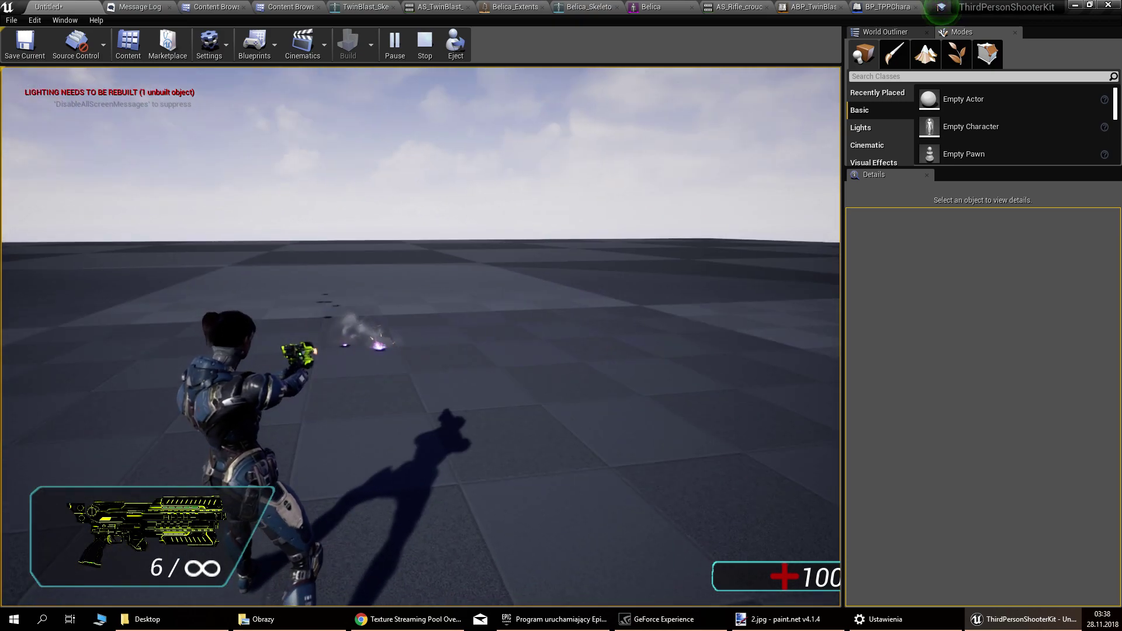
Step: Check Belica's evasive movement and melee animations while she carries the green weapon
key(space)
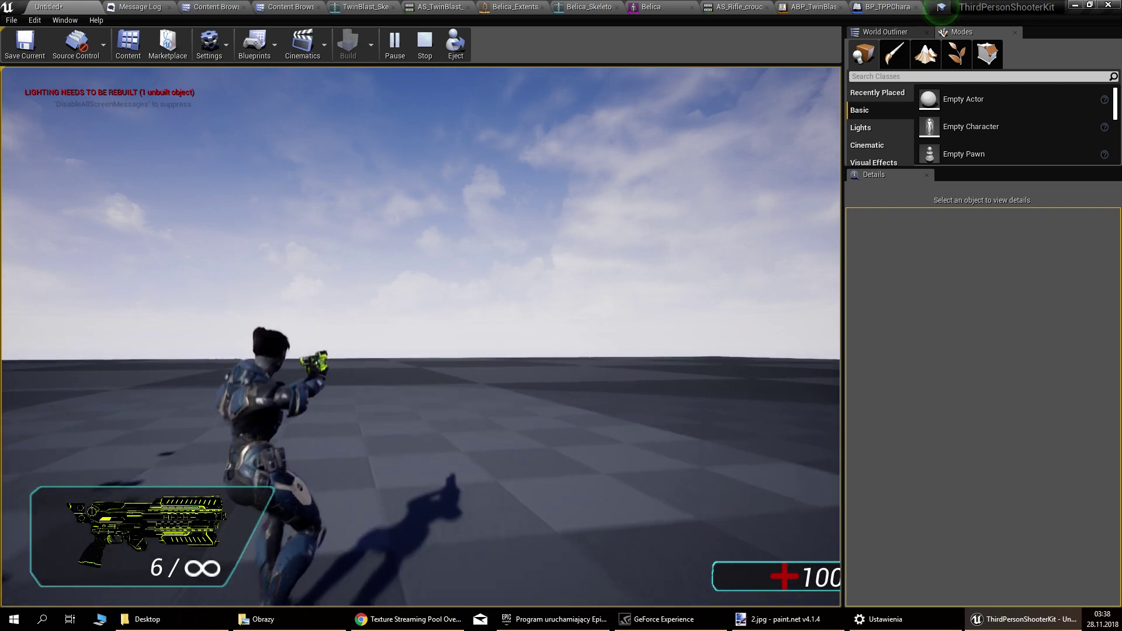
key(v)
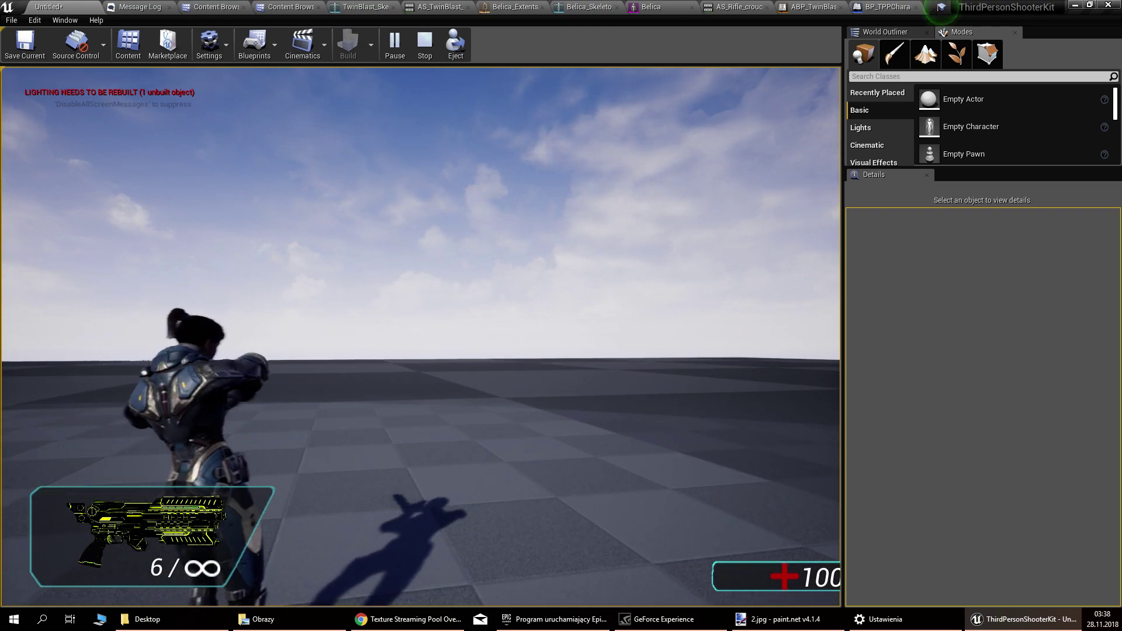
key(v)
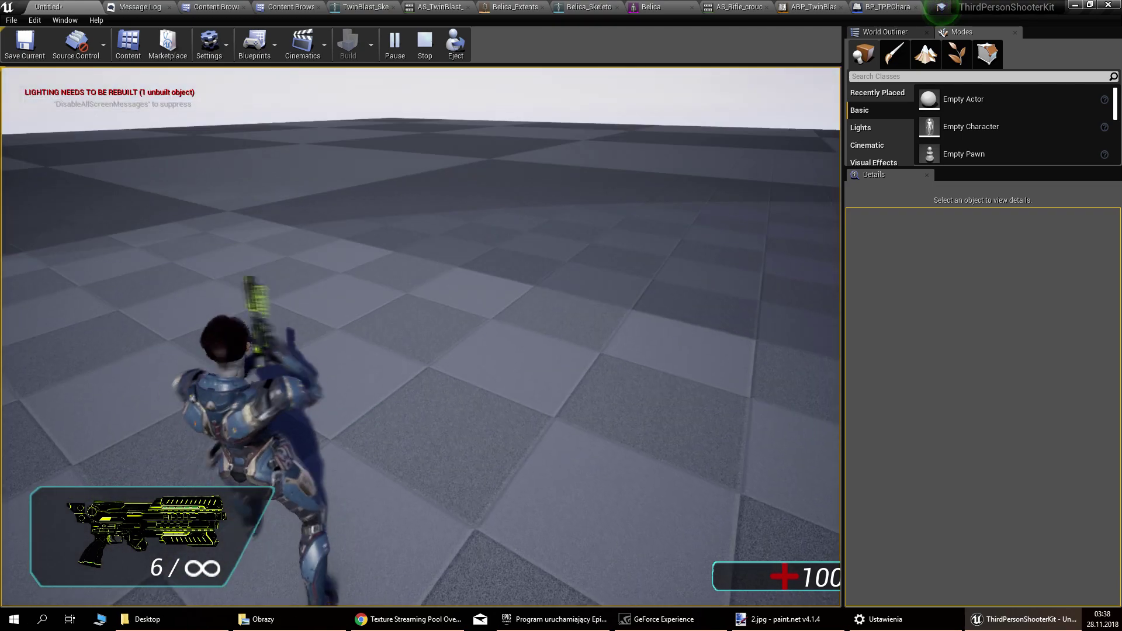
Step: Switch to the red weapon and check Belica's melee attack and running animations with it
key(2)
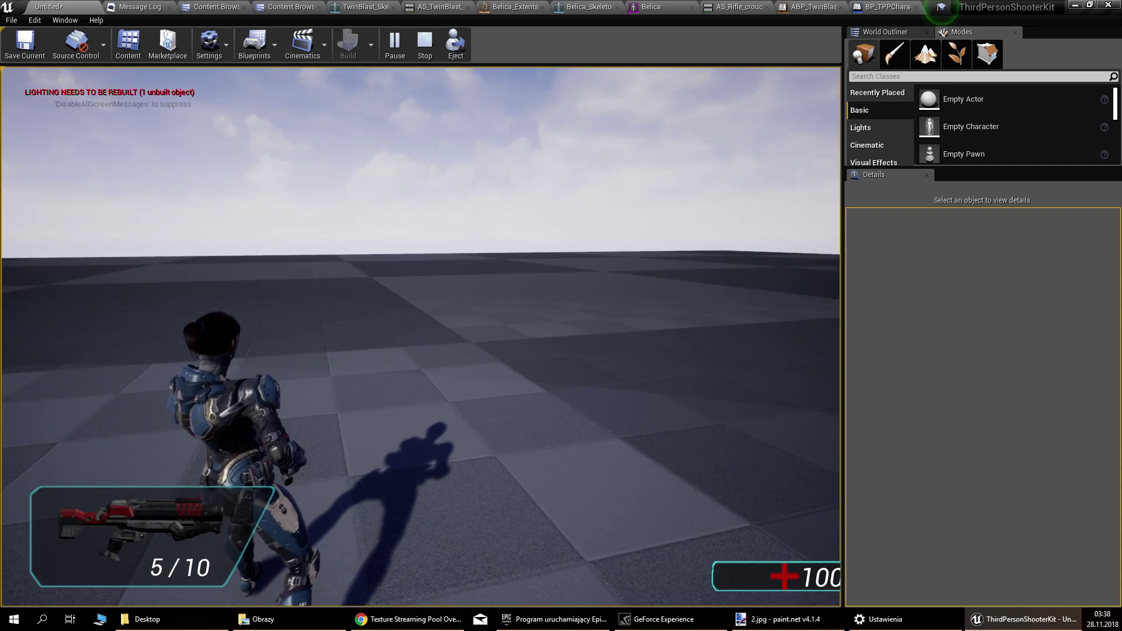
key(v)
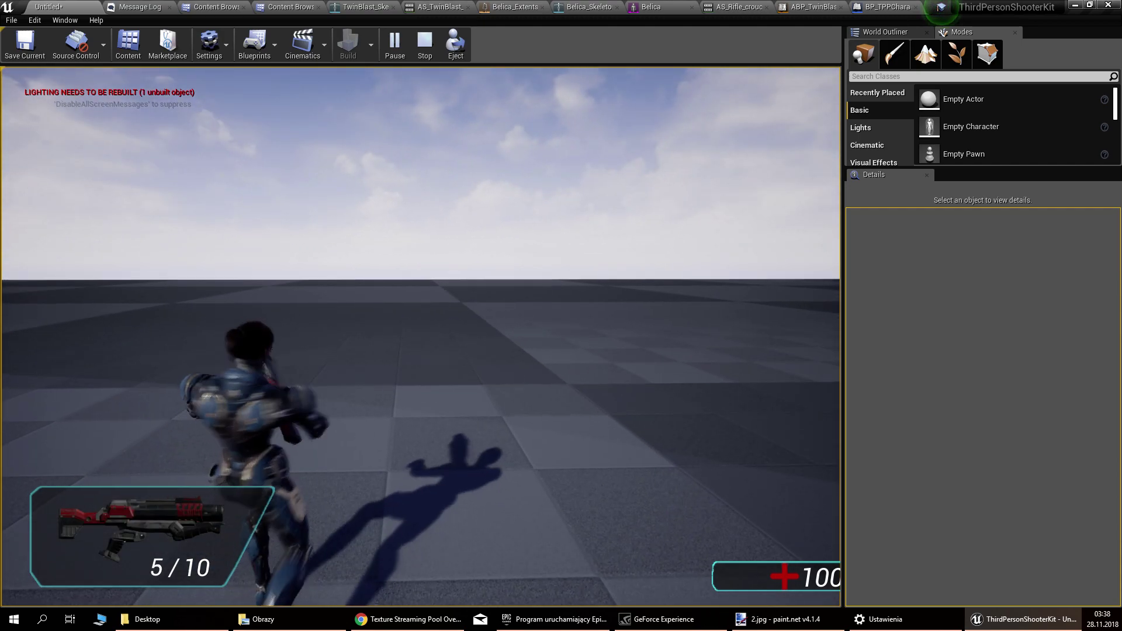
key(c)
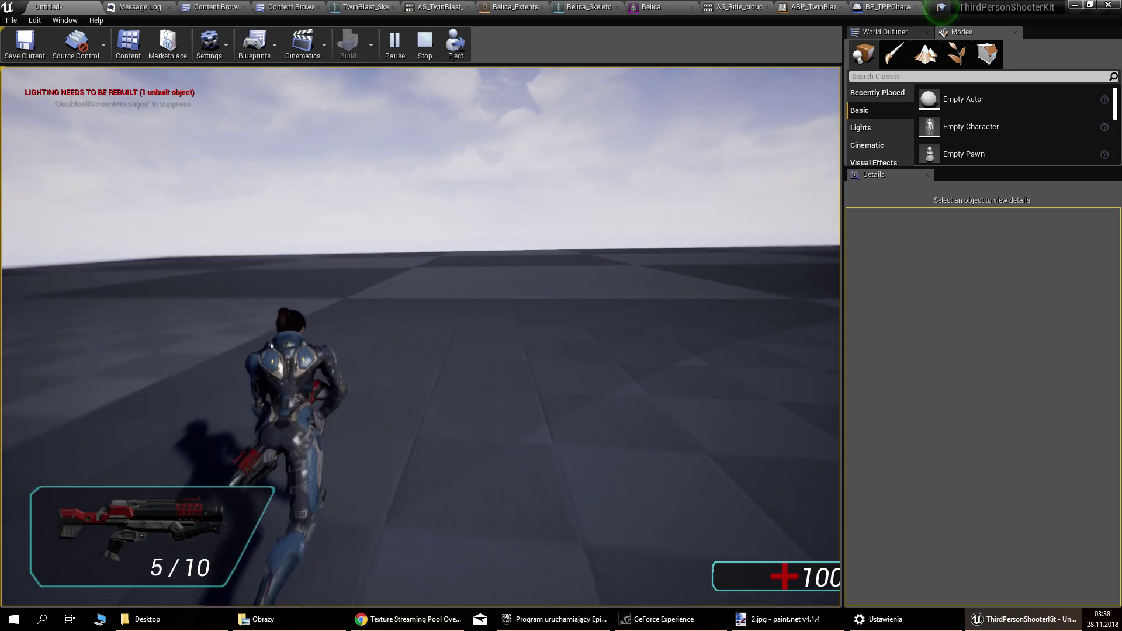
key(w)
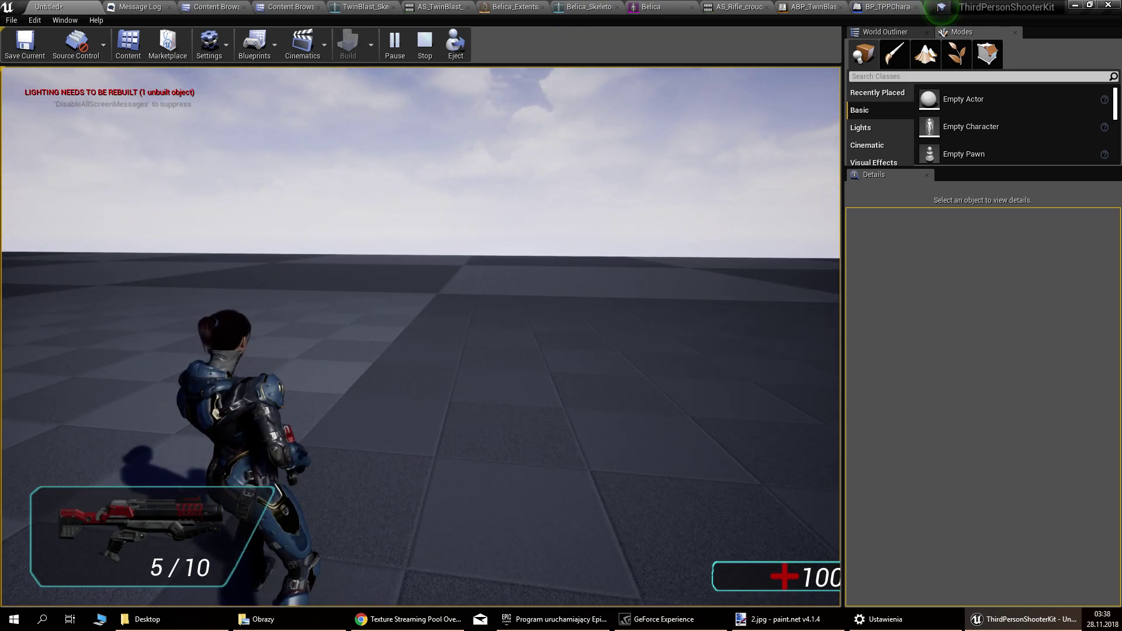
key(d)
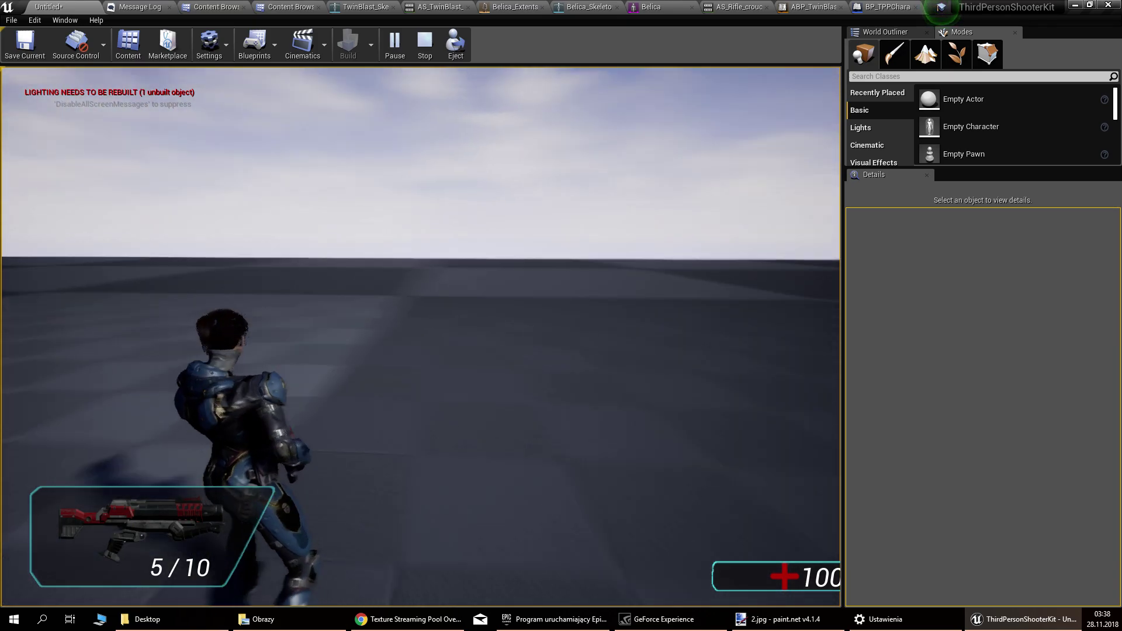
Step: Cycle through the weapons in the running game, check their aiming poses, fire the green weapon, and stop the play session
key(2)
key(1)
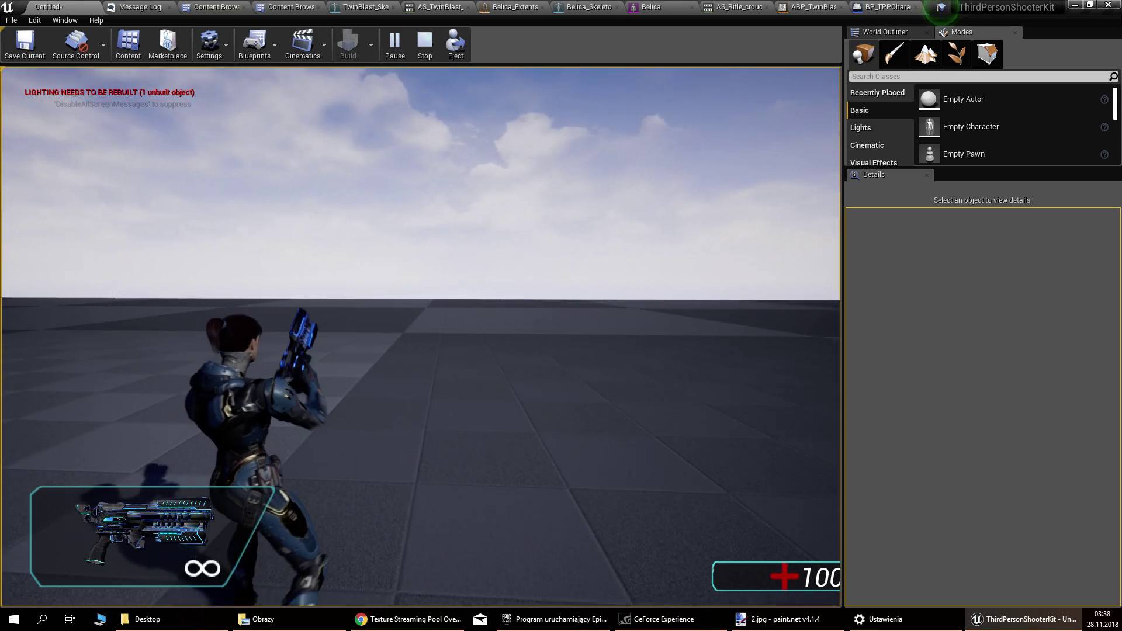
key(1)
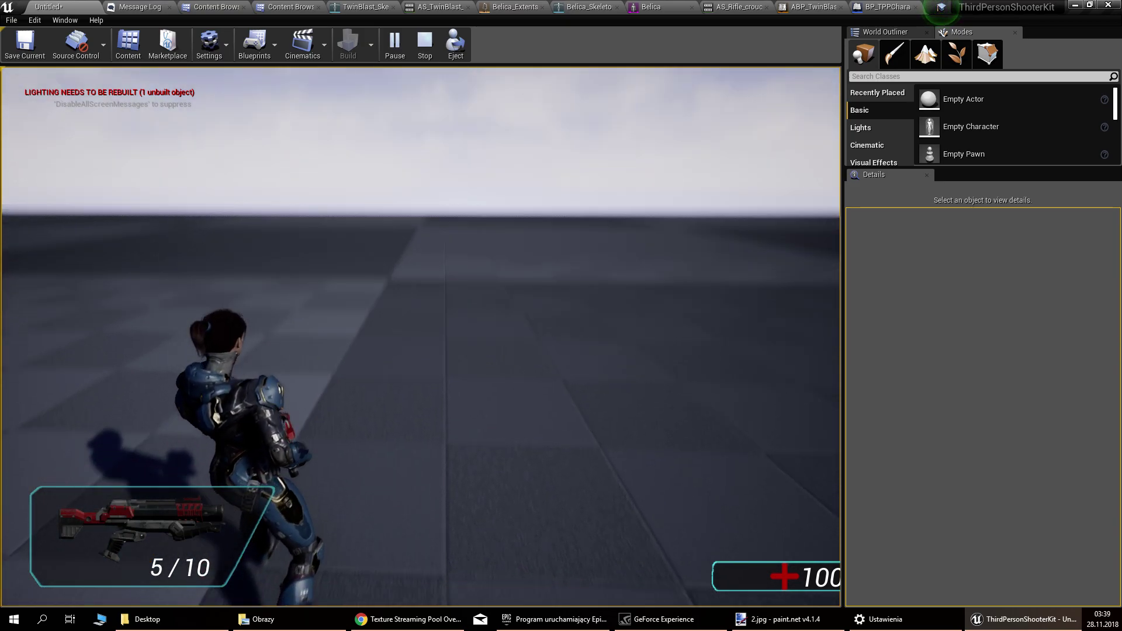
right_click(420, 337)
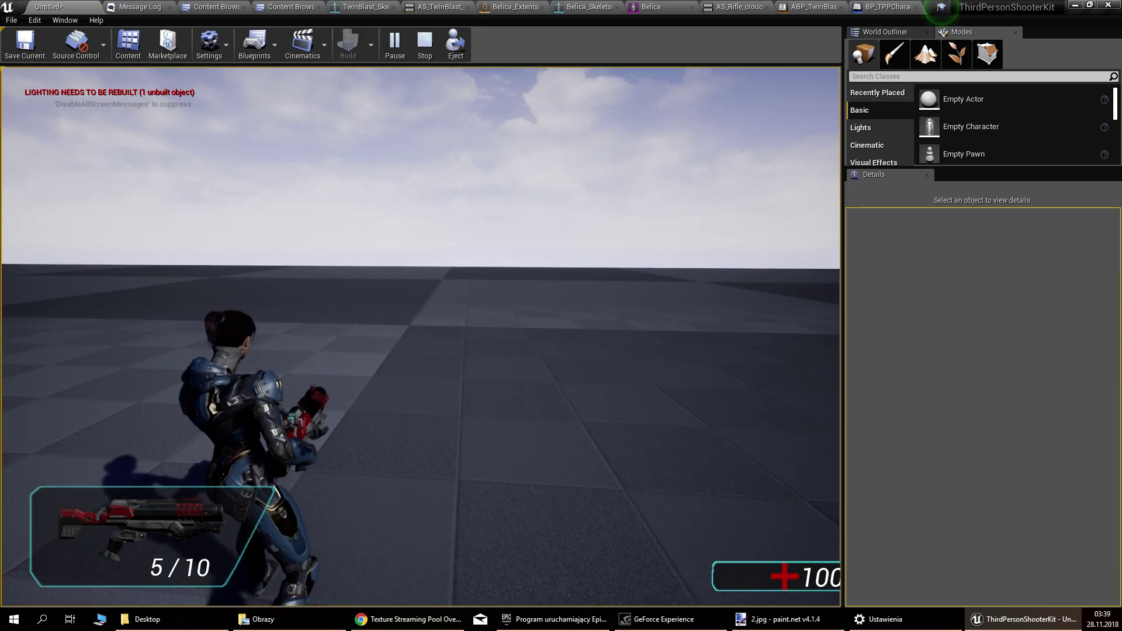
key(3)
click(420, 336)
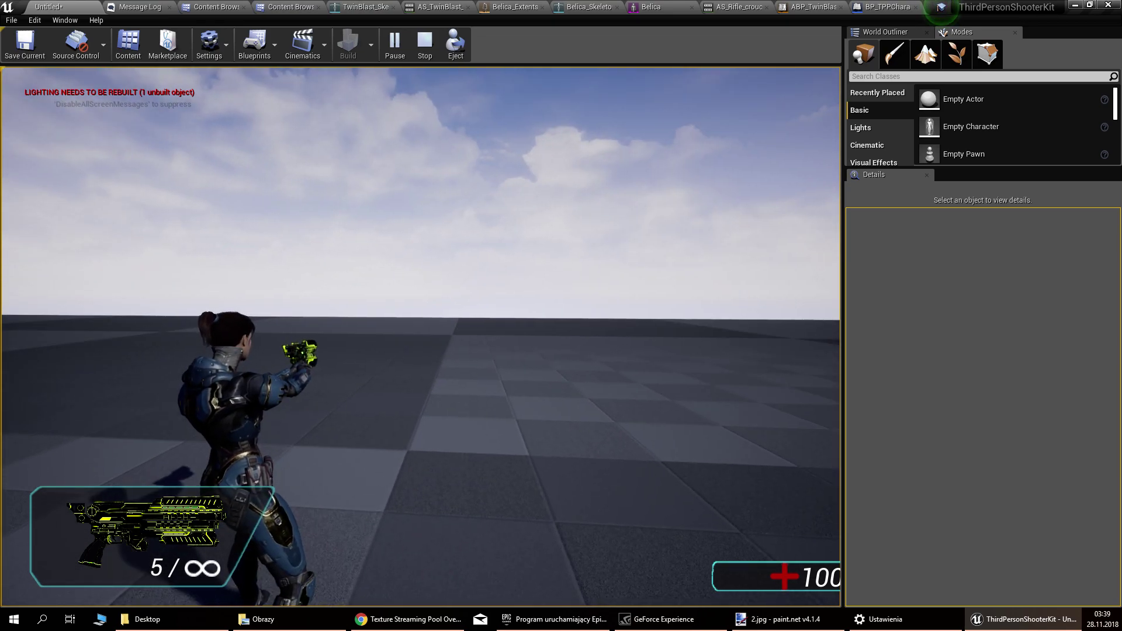
key(Escape)
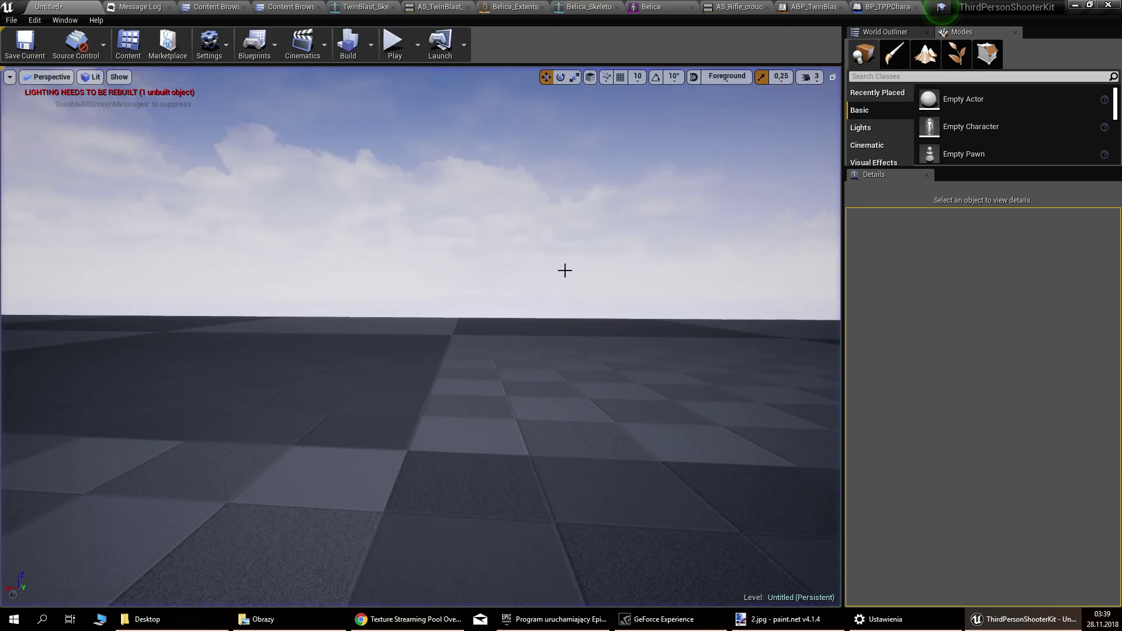
Step: Create a child blueprint of BP_ThirdPersonShooterAI in the Human_AI folder, named BP_ThirdPersonShooterAI_Belica, and open it
click(212, 7)
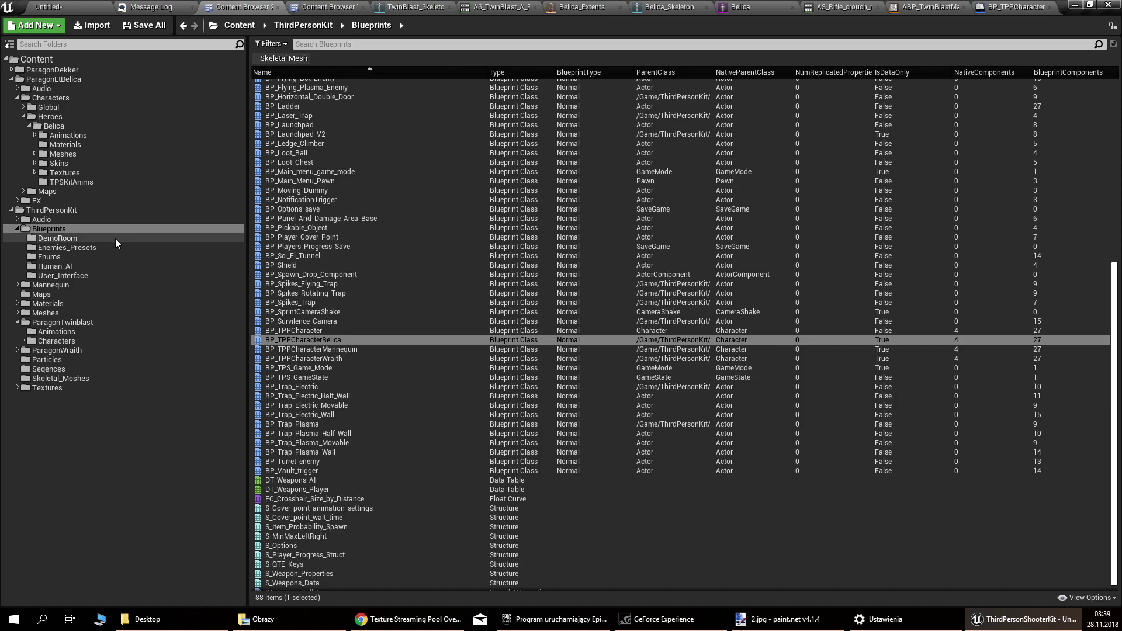
click(105, 266)
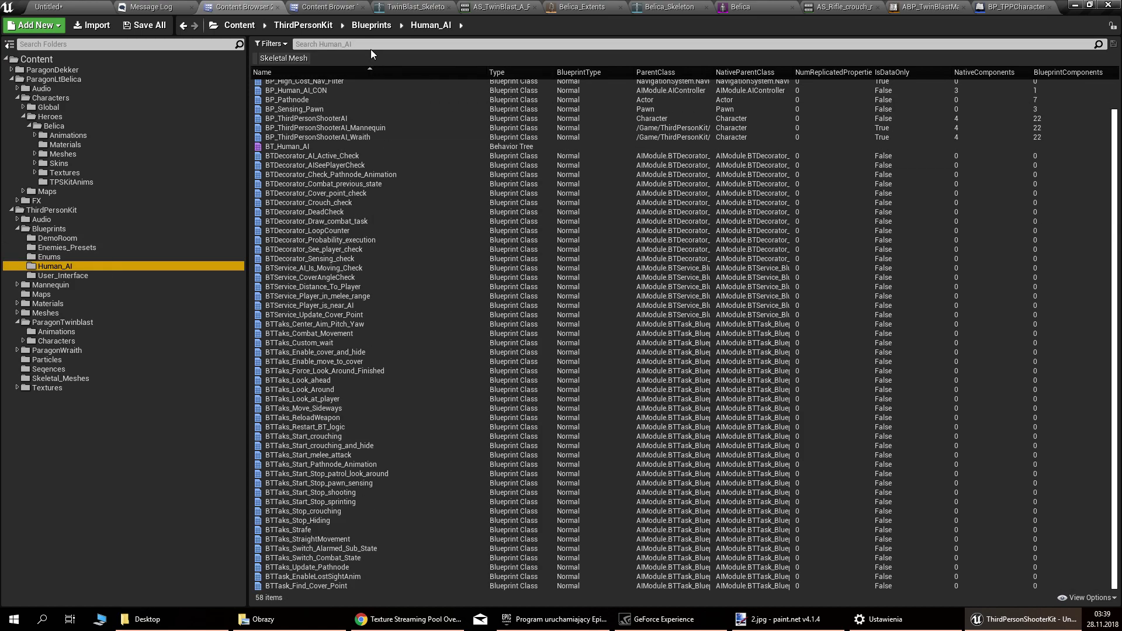
click(395, 119)
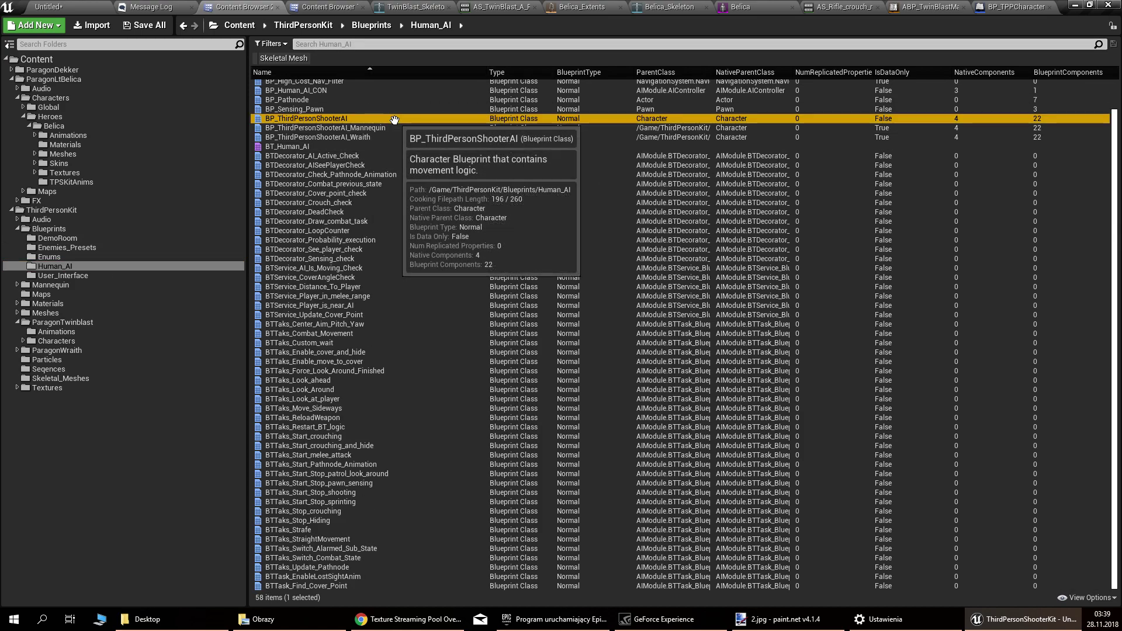
right_click(394, 118)
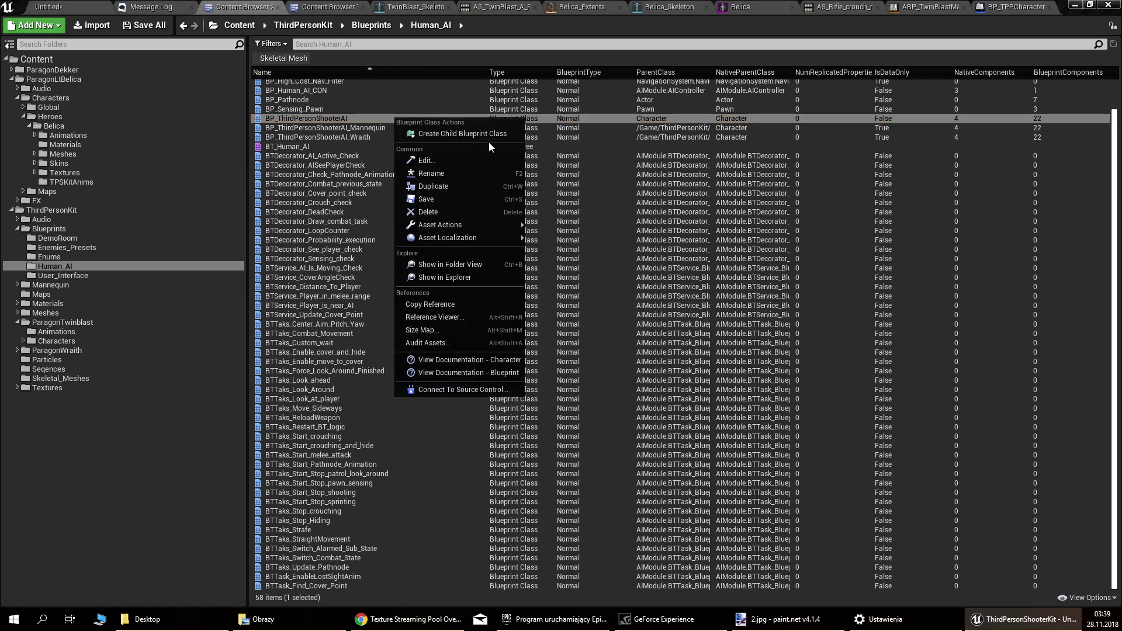
click(490, 133)
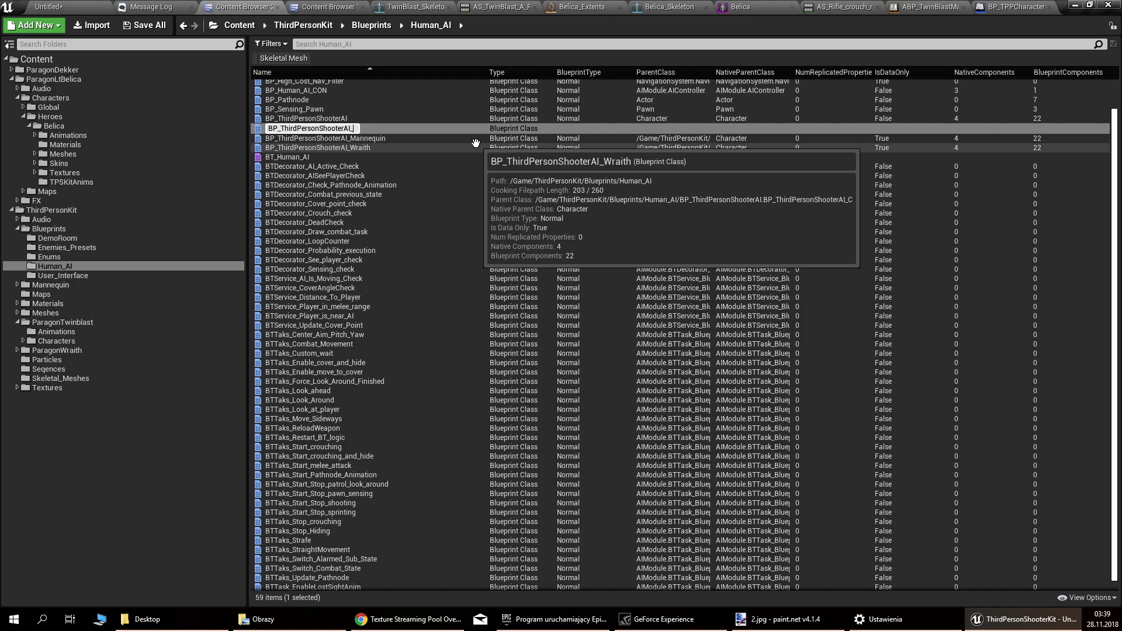
text(Belica)
key(Return)
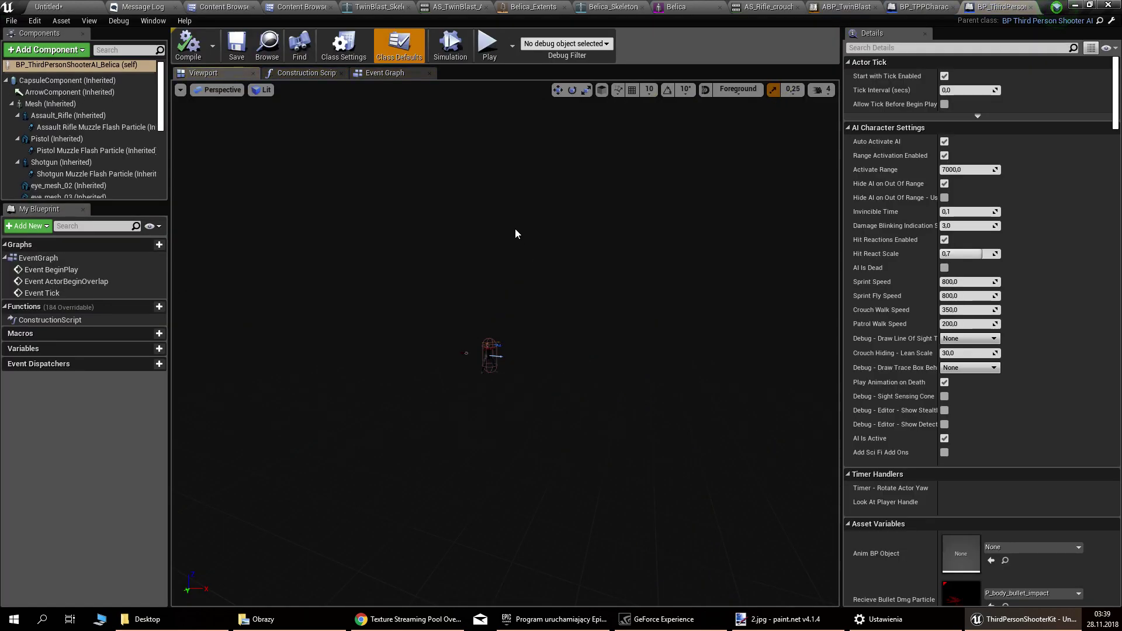
Step: Replace the inherited character mesh of the new AI blueprint with the Belica skeletal mesh
key(w)
mouse_move(506, 303)
right_down()
mouse_move(468, 313)
mouse_move(506, 303)
right_up()
key(s)
click(506, 303)
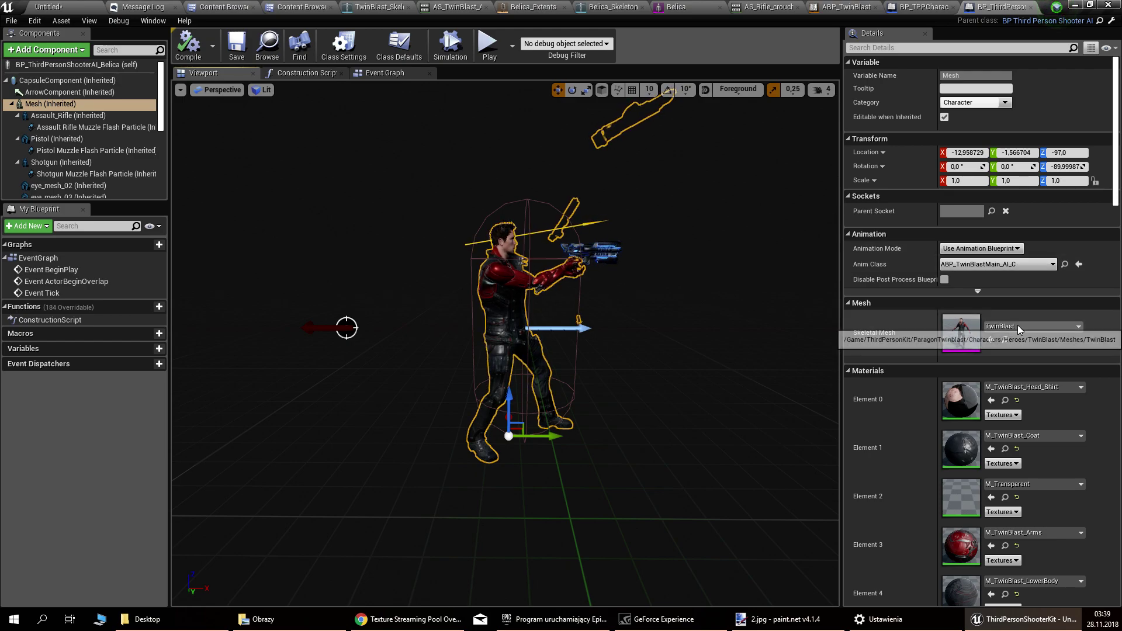
click(1051, 326)
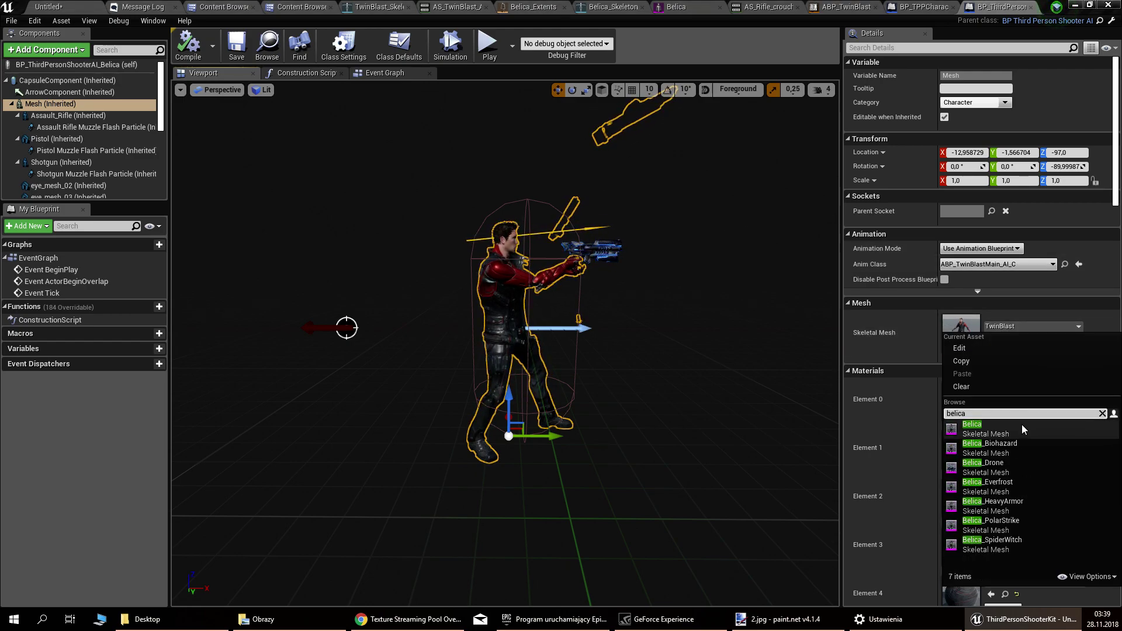
click(987, 430)
Step: Set the mesh's Anim Class to ABP_TwinBlastMain_AI_Belica and compile the blueprint
click(981, 264)
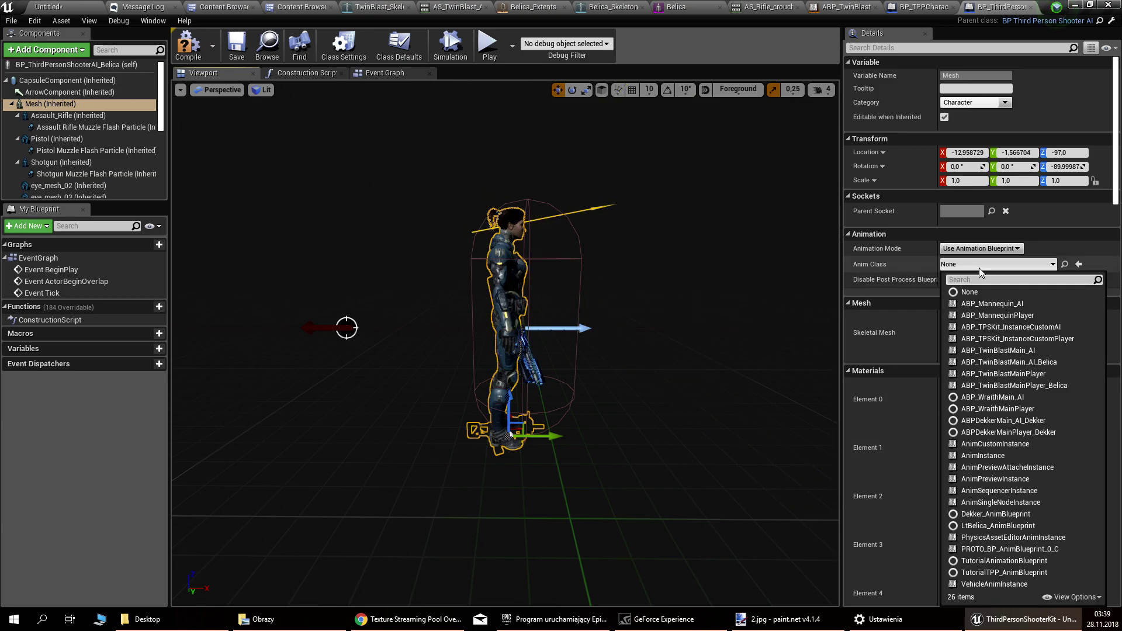
text(abp beli)
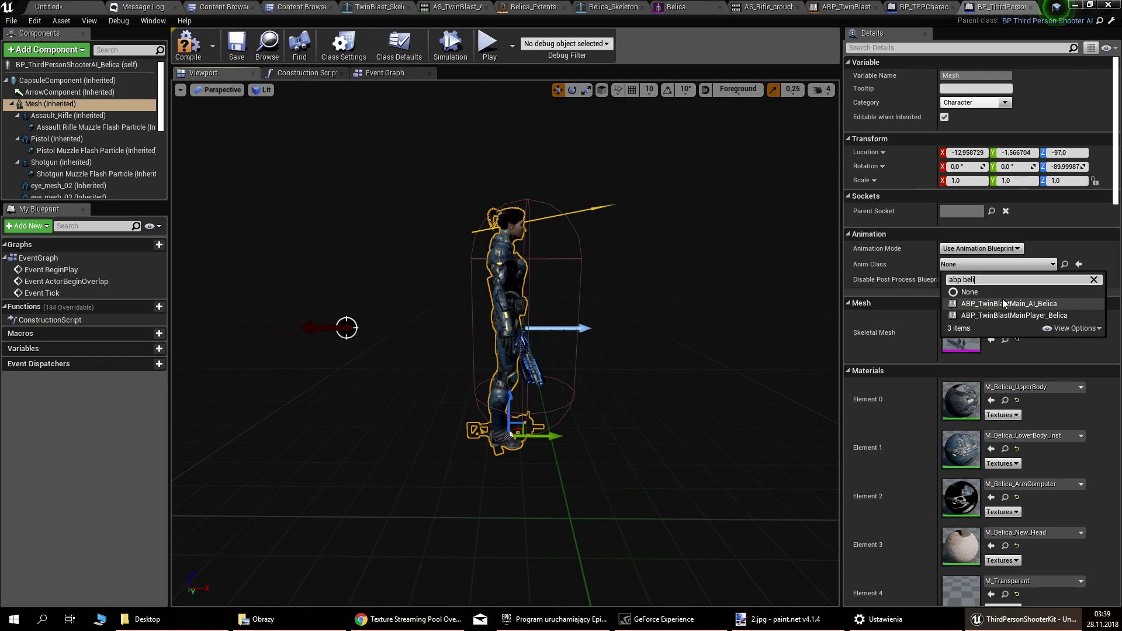
click(1003, 303)
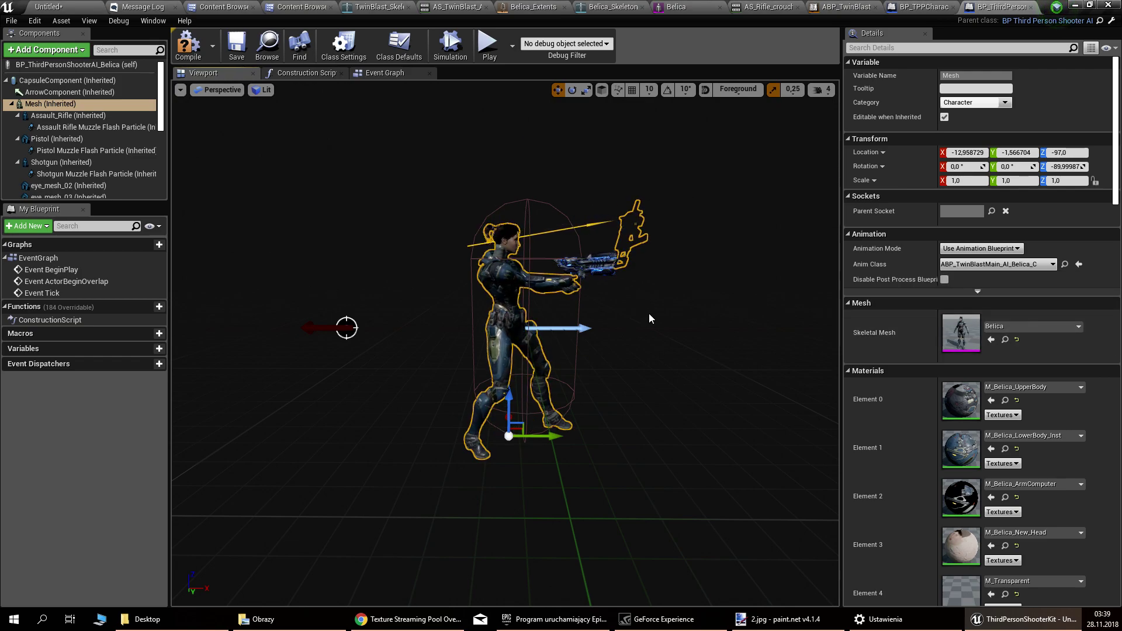
middle_drag(649, 318, 708, 293)
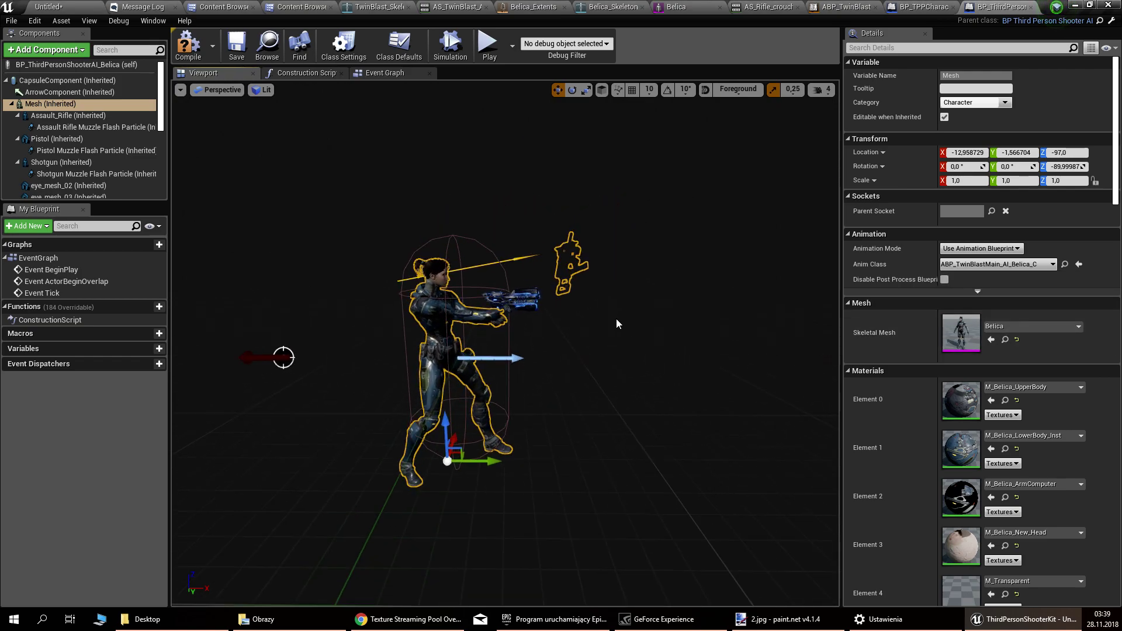
click(189, 46)
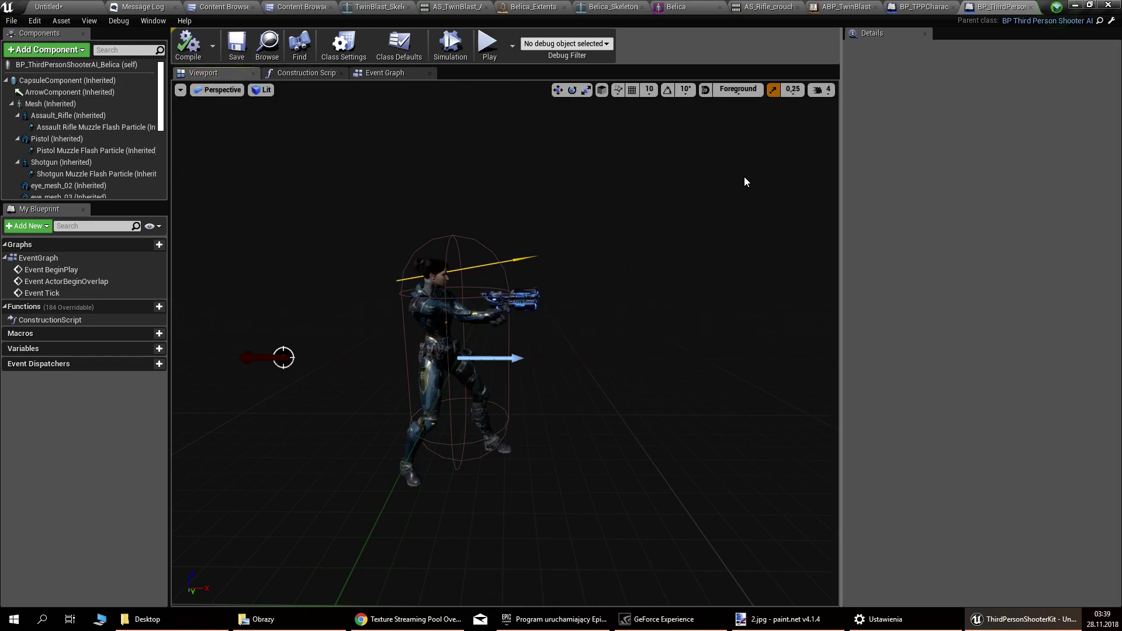
Step: Filter the class defaults by "montage" and set Montage Pistol Reload to AM_ReloadPistol_Montage_TwinBlast_Belica
drag(840, 176, 562, 181)
click(400, 47)
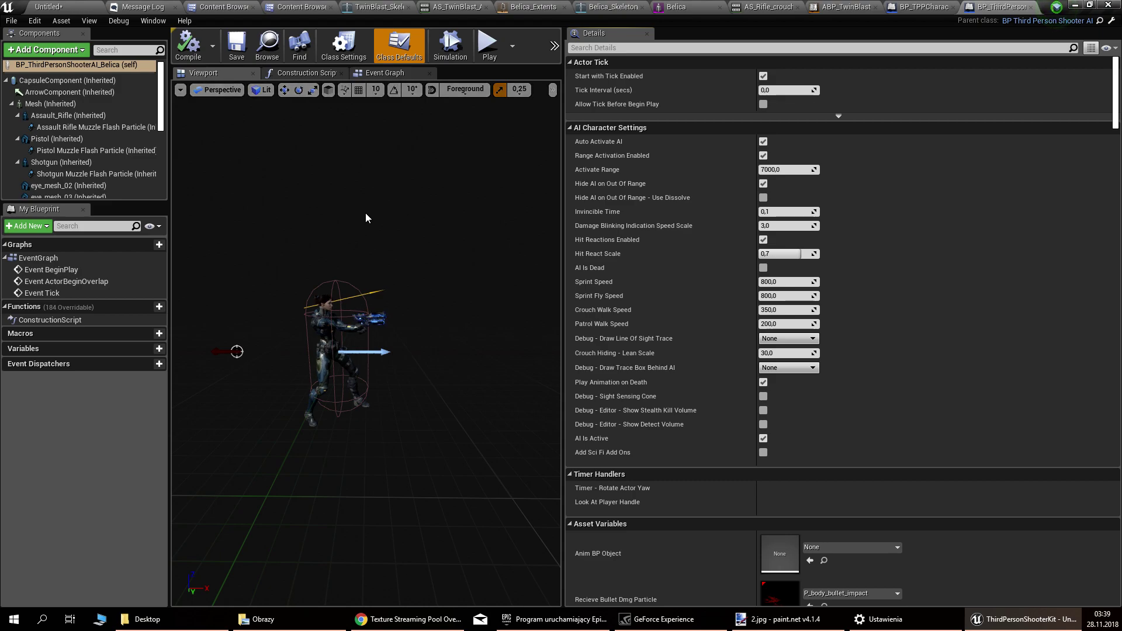
click(694, 48)
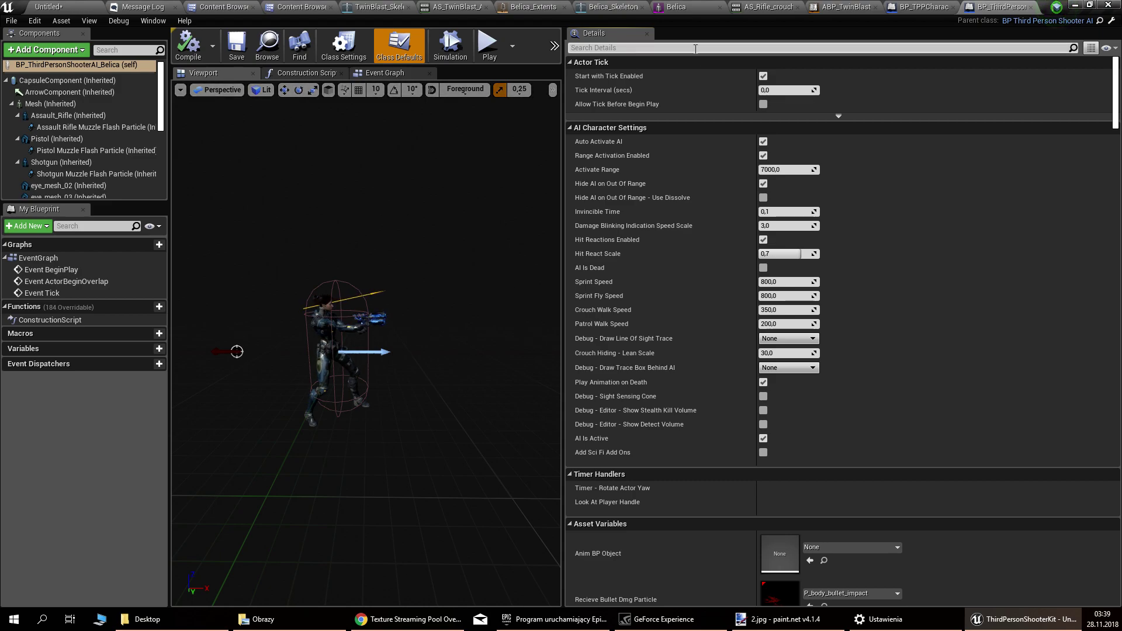
text(motage)
key(BackSpace)
key(BackSpace)
key(BackSpace)
key(BackSpace)
text(ntage)
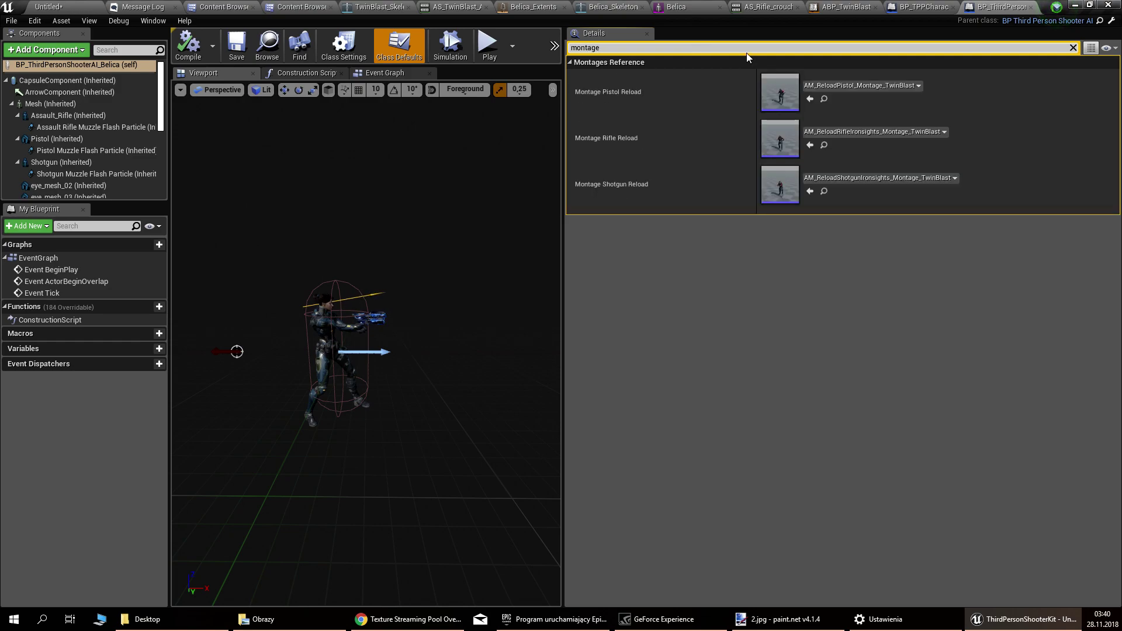
click(874, 85)
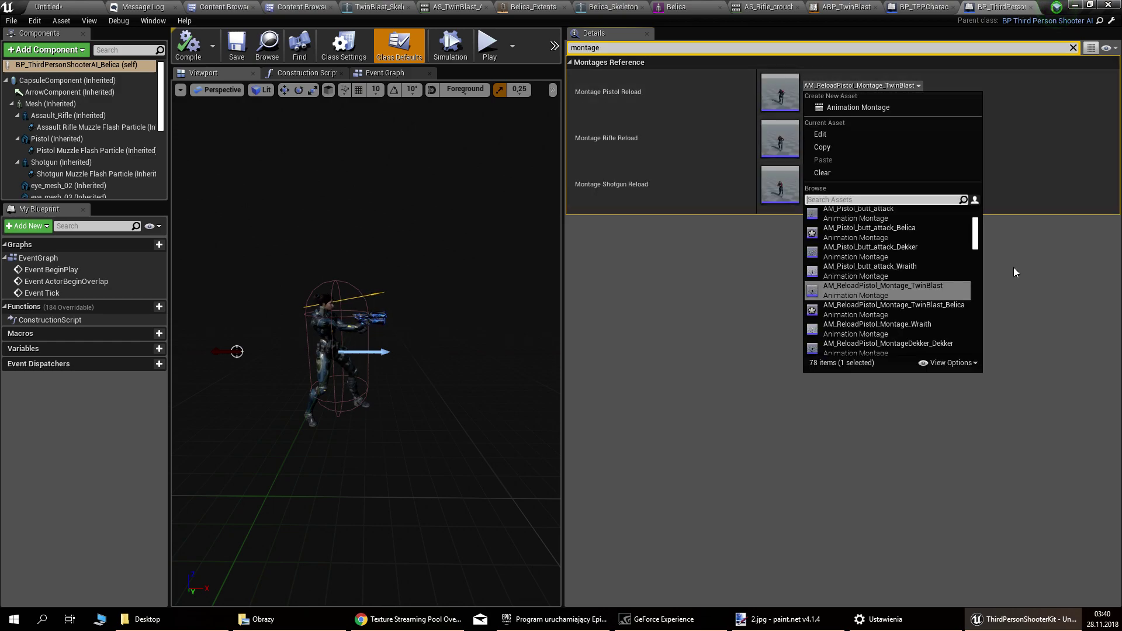
click(919, 309)
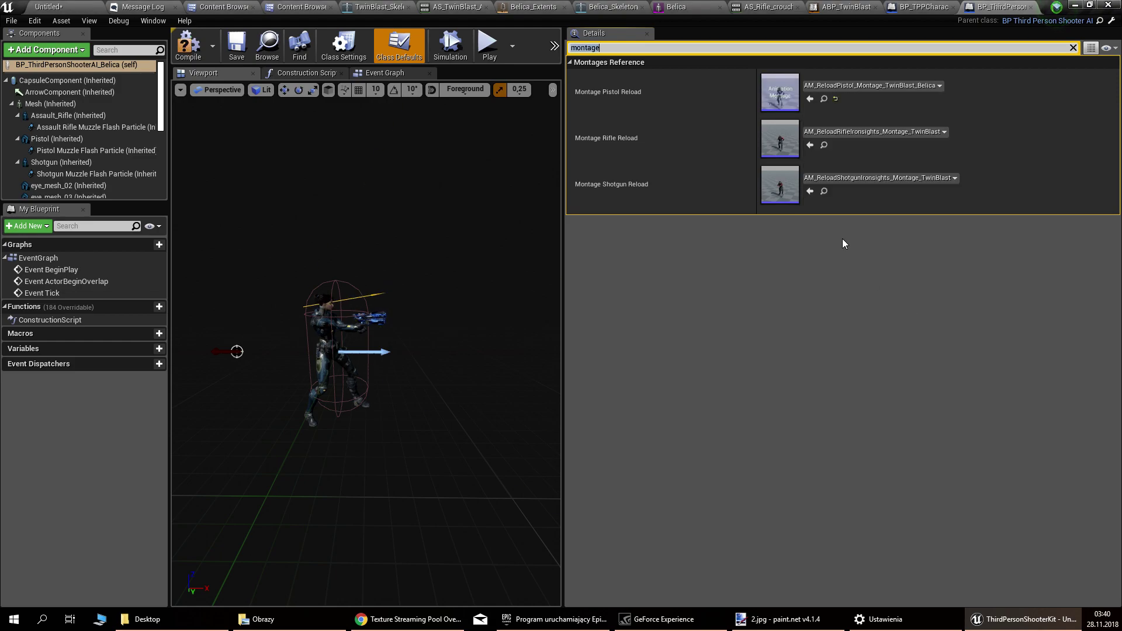
Step: Set the rifle and shotgun reload montages to the Belica versions of their current TwinBlast montages, then compile and save the blueprint
click(872, 131)
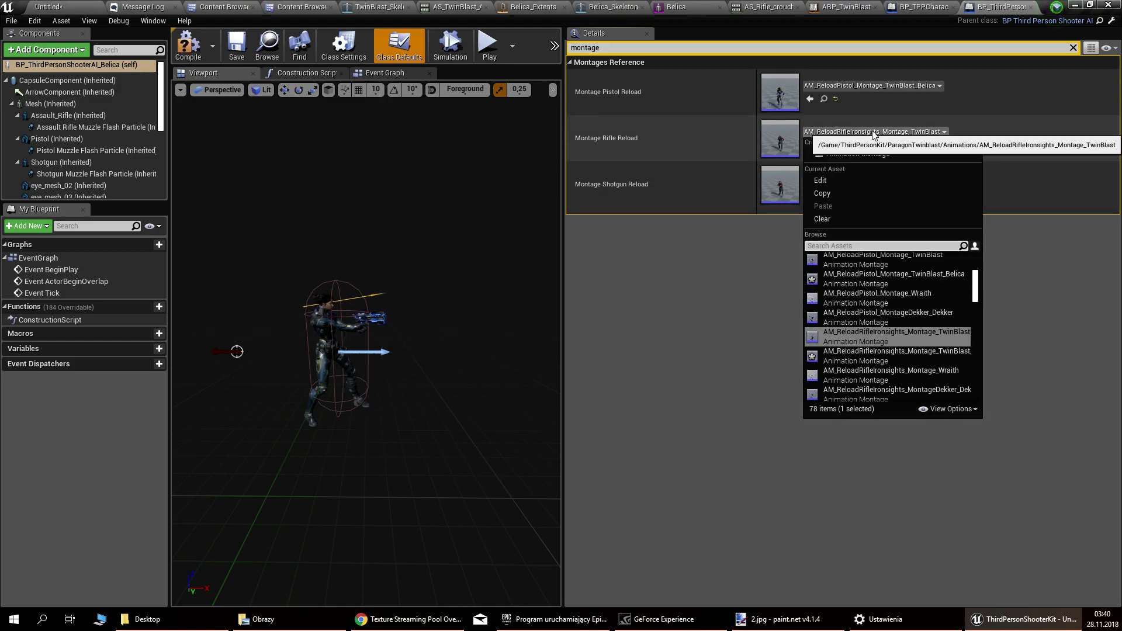
click(934, 352)
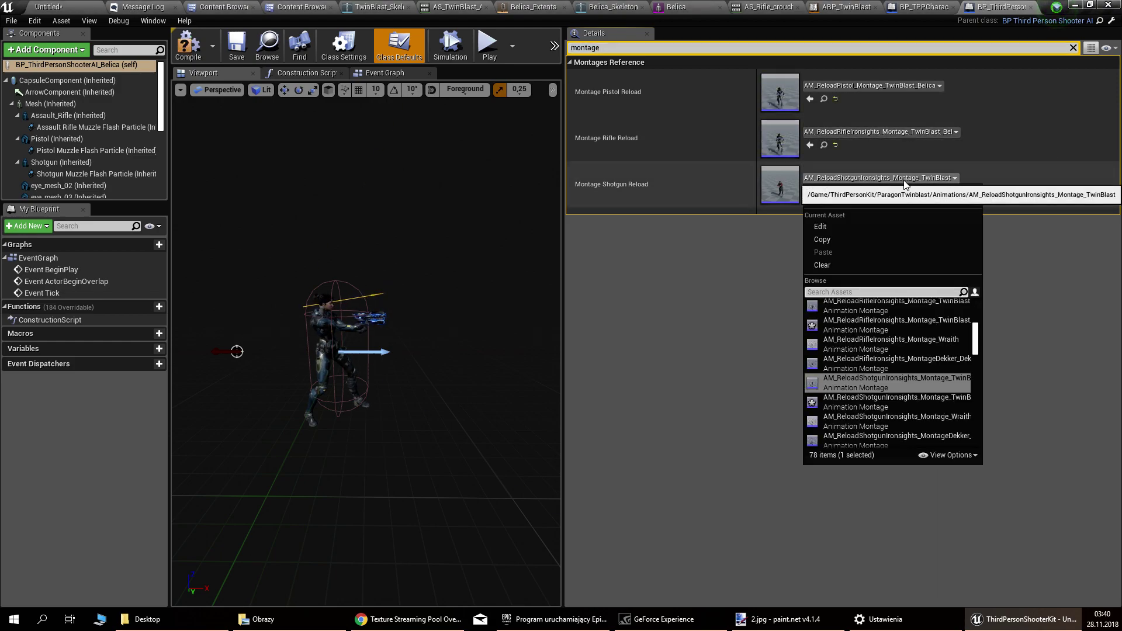
click(920, 399)
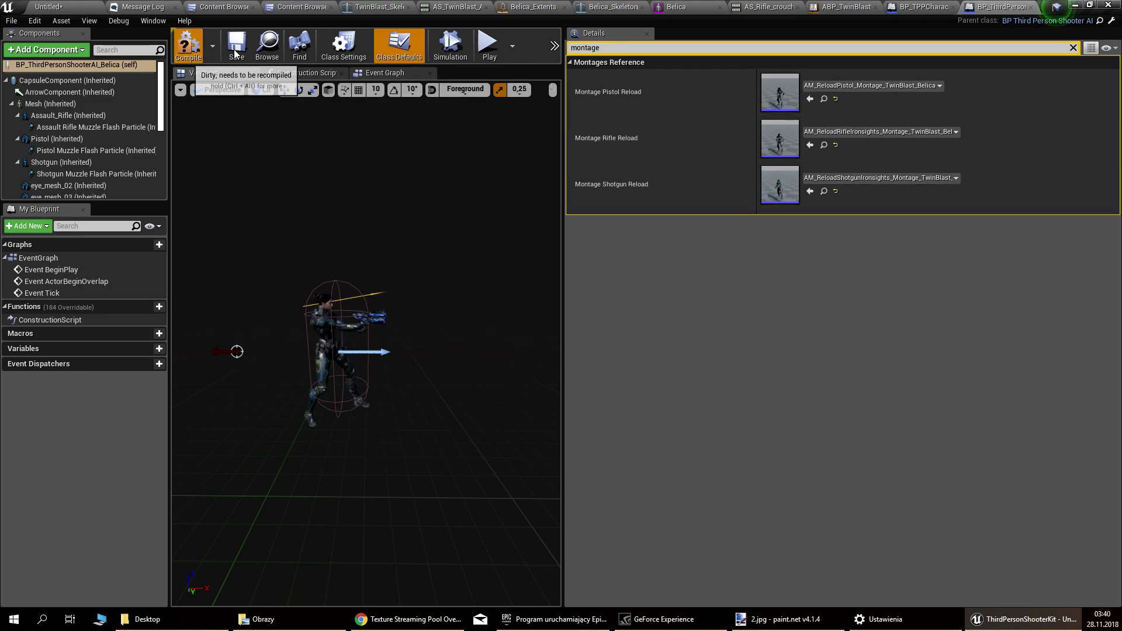
click(236, 51)
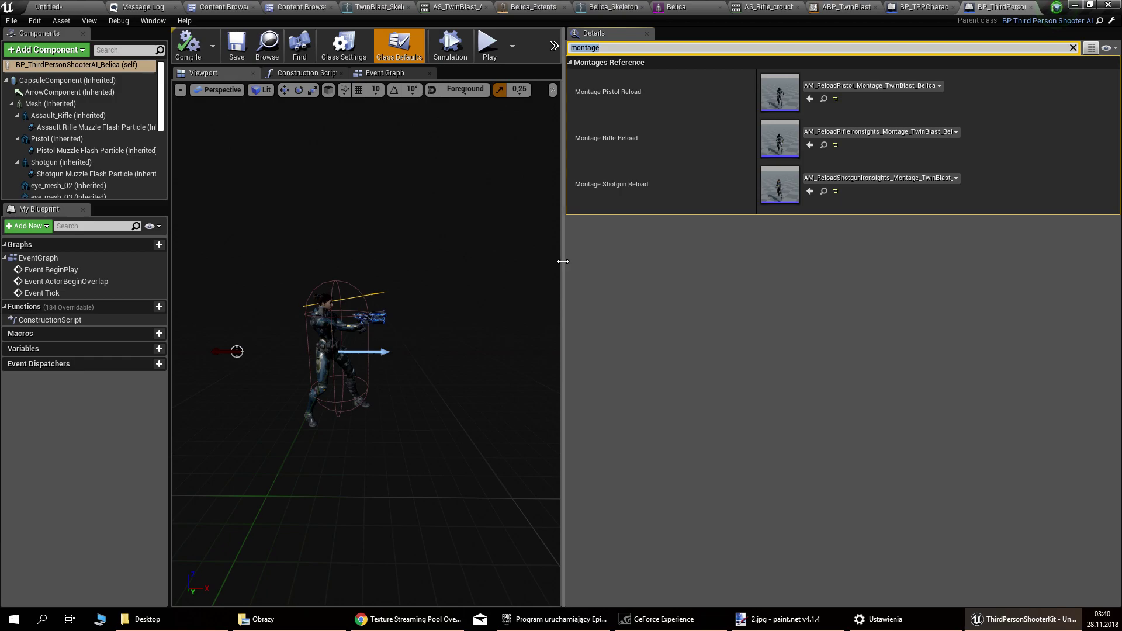
Step: Clear the montage filter and open the AnimGraph of the mesh's animation blueprint, ABP_TwinBlastMain_AI_Belica
drag(563, 261, 861, 302)
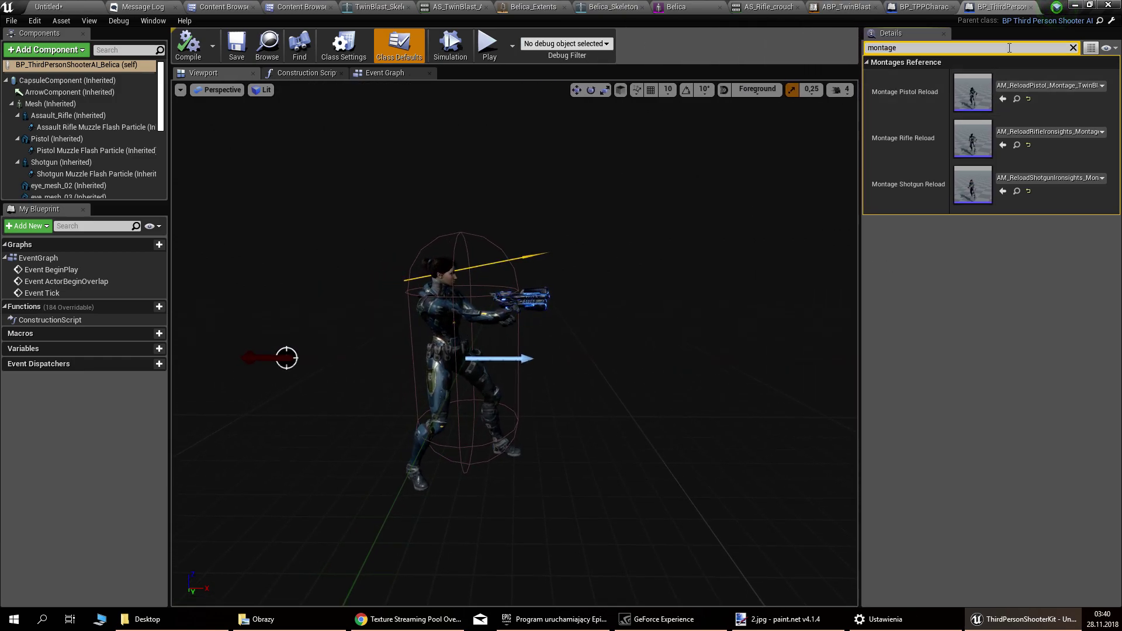
click(1073, 48)
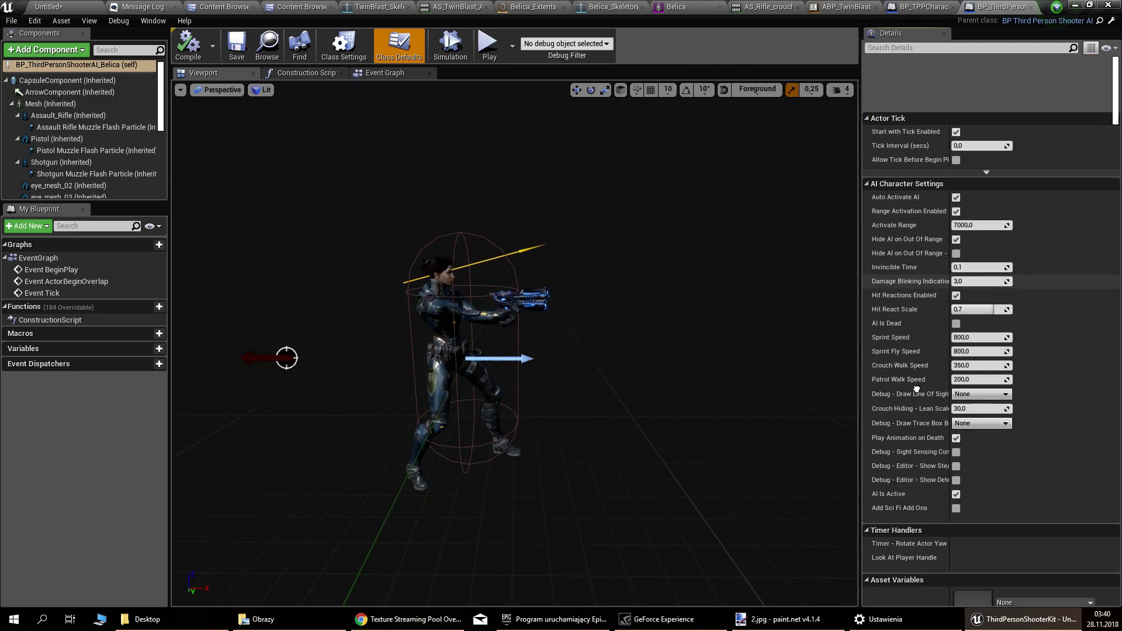
click(447, 320)
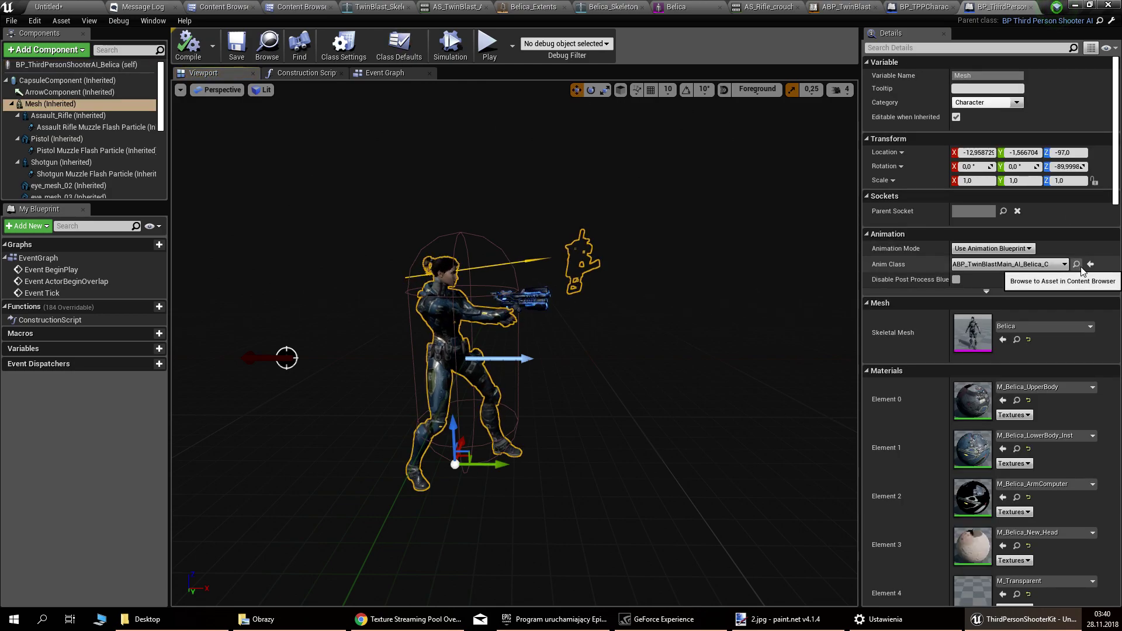
click(1099, 251)
double_click(310, 84)
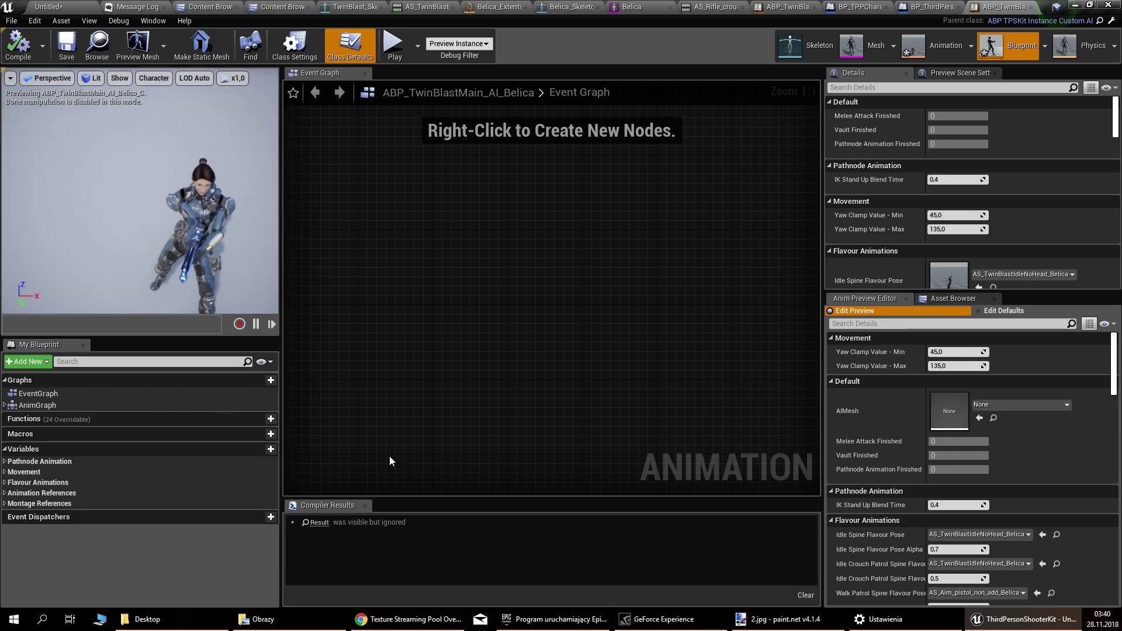
double_click(83, 406)
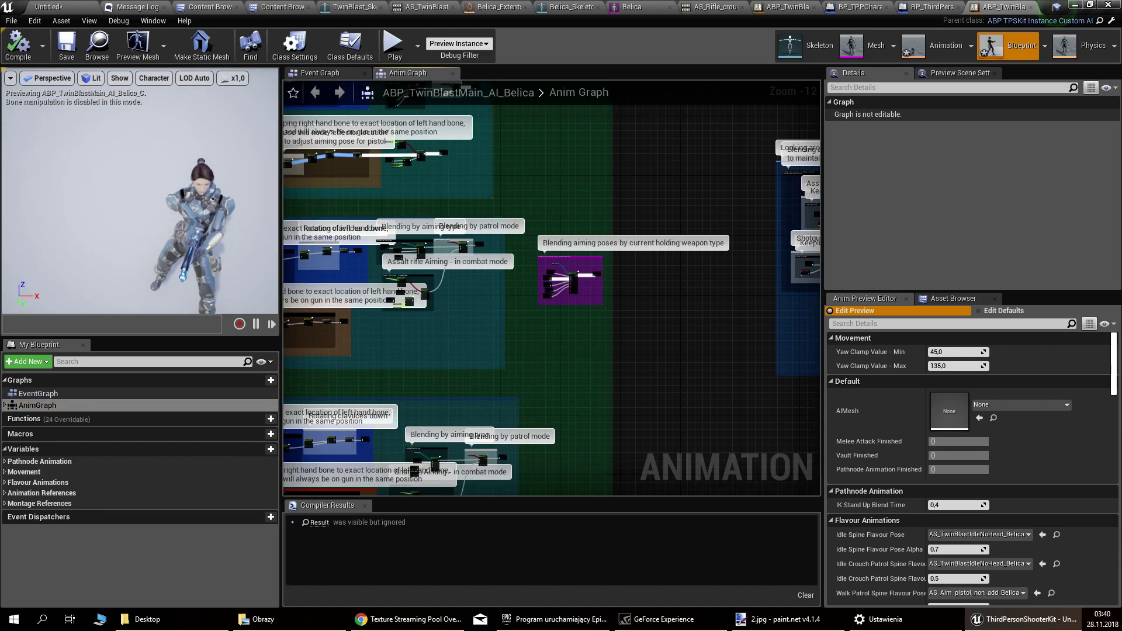
Step: Set the pistol pose's left-hand Two Bone IK effector to 3.127, -3.937, 6.19 and the right-hand joint target to 2.059, 12.835, -7.46
scroll(479, 323, up, 11)
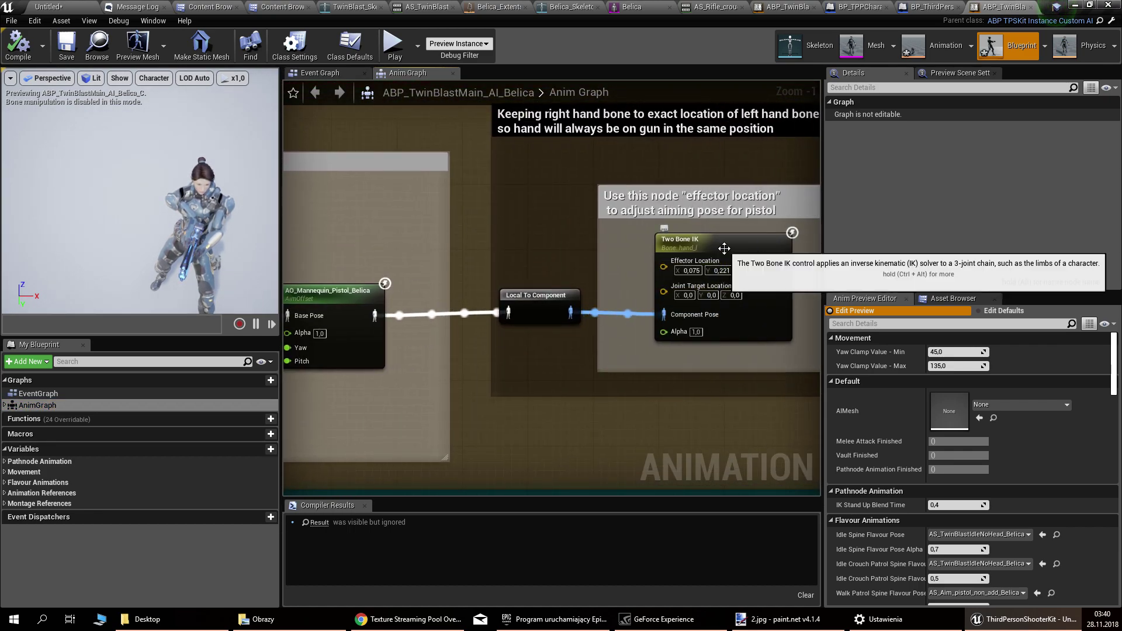
click(723, 249)
scroll(141, 191, up, 3)
middle_drag(140, 191, 44, 191)
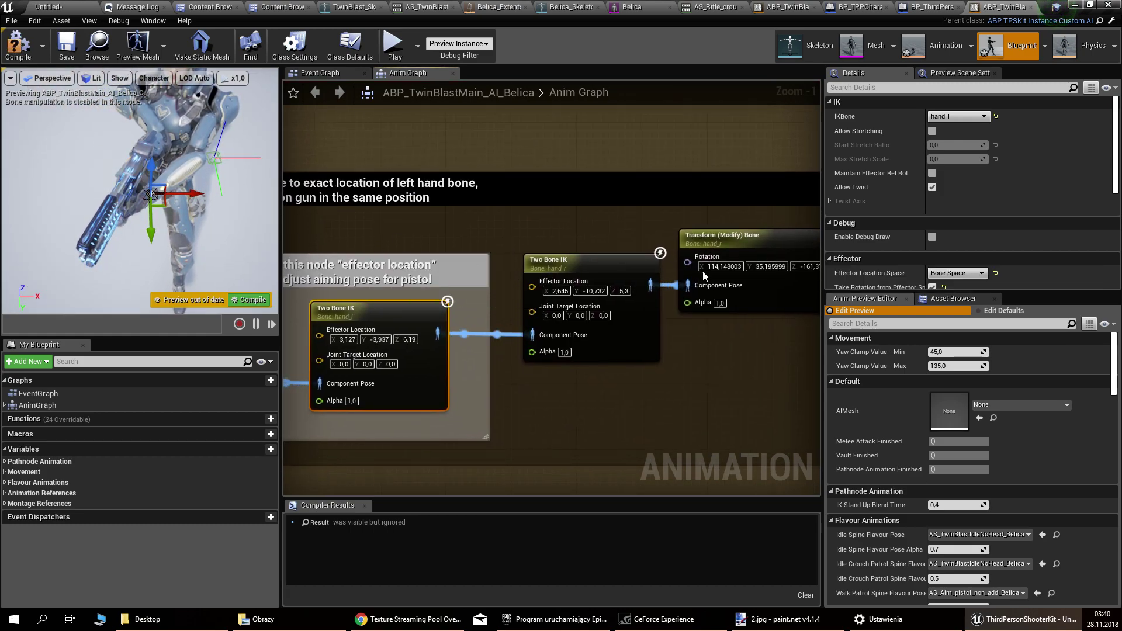
click(601, 260)
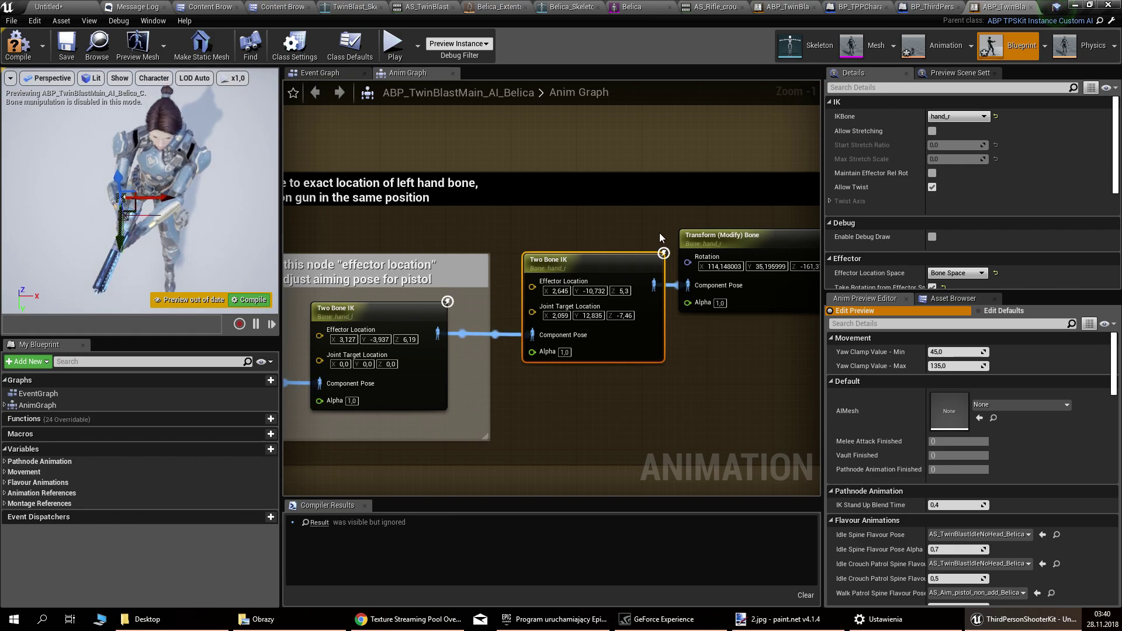
Step: Rotate the right hand in the pistol's Transform (Modify) Bone node to 109.168, 45.409, -149.121
right_drag(663, 236, 530, 250)
click(625, 253)
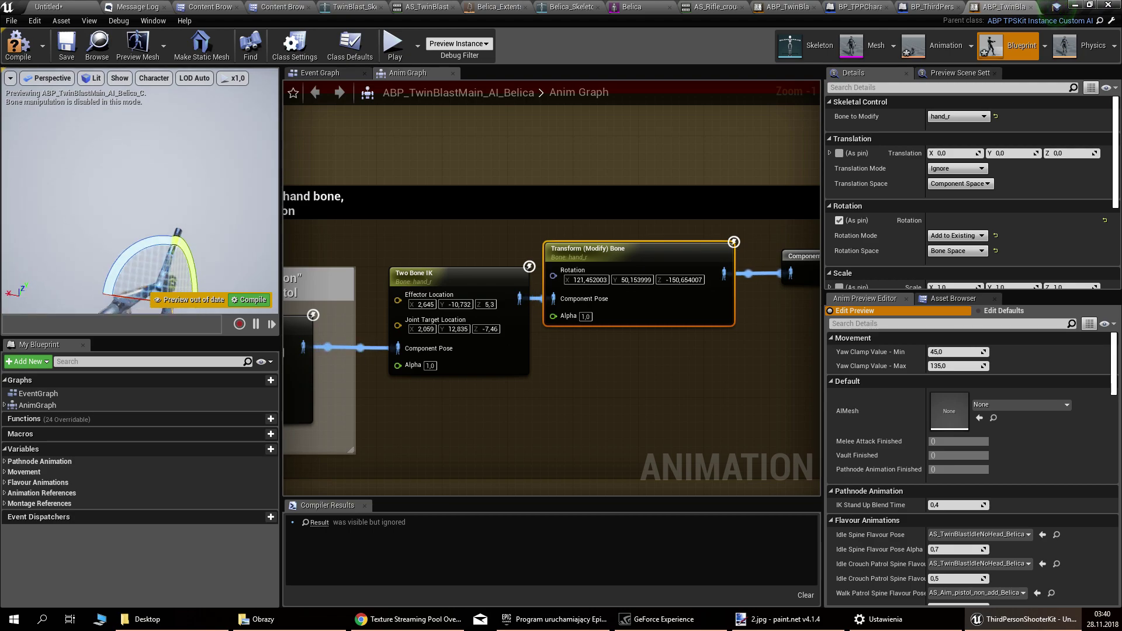
right_drag(166, 257, 166, 214)
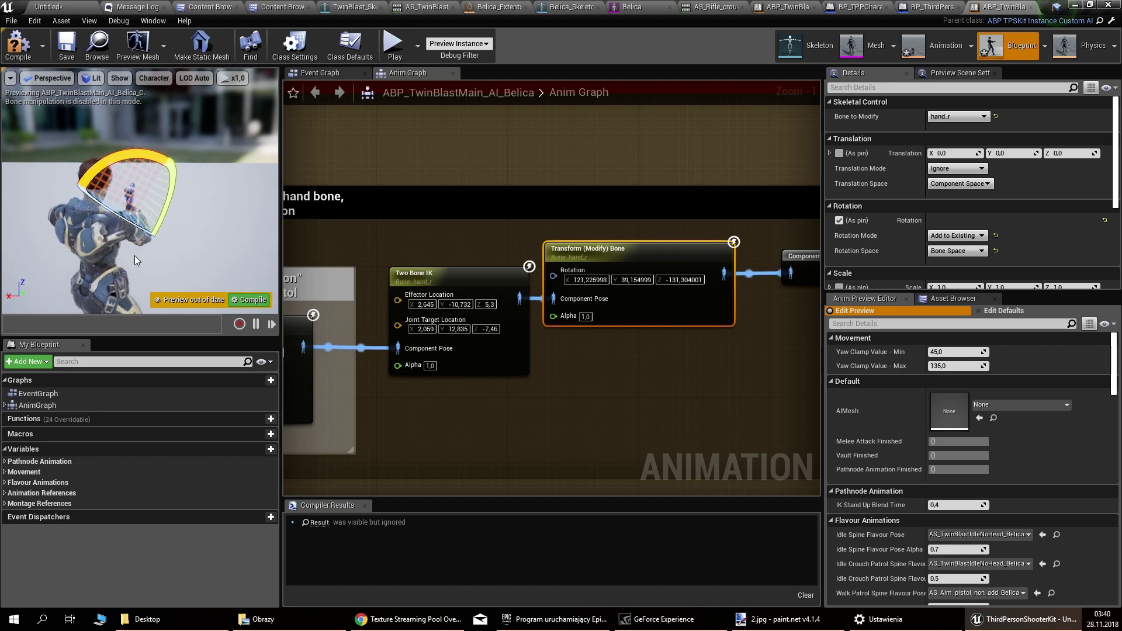
right_drag(140, 267, 159, 237)
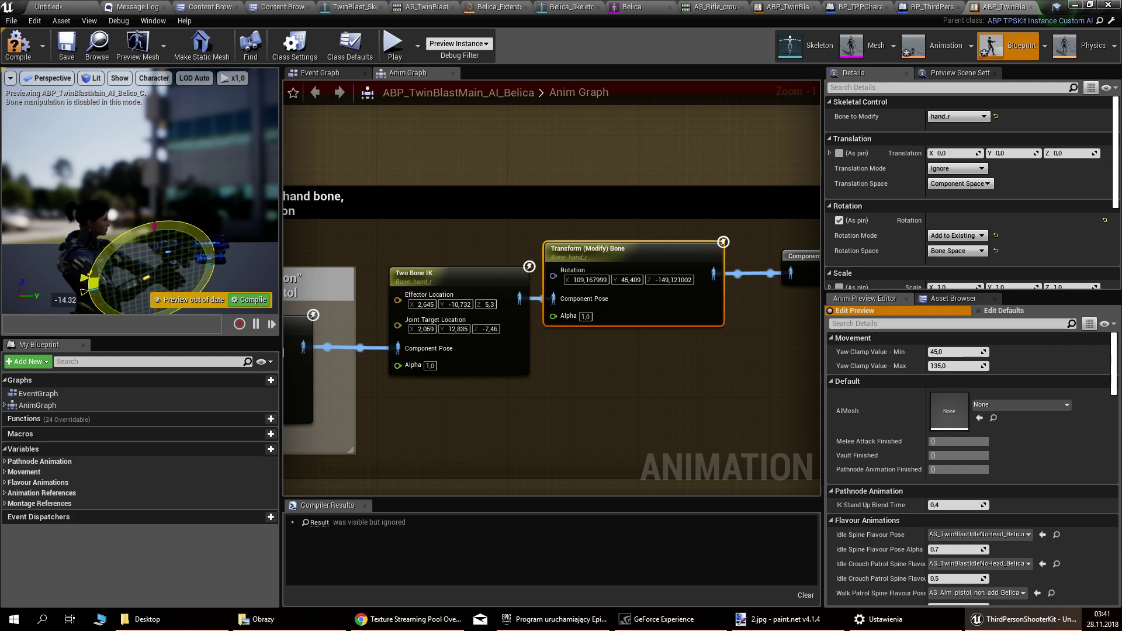
Step: Adjust the pistol's right-hand Two Bone IK joint target location to 3.319, 12.481, -7.023
right_drag(610, 242, 608, 257)
click(607, 263)
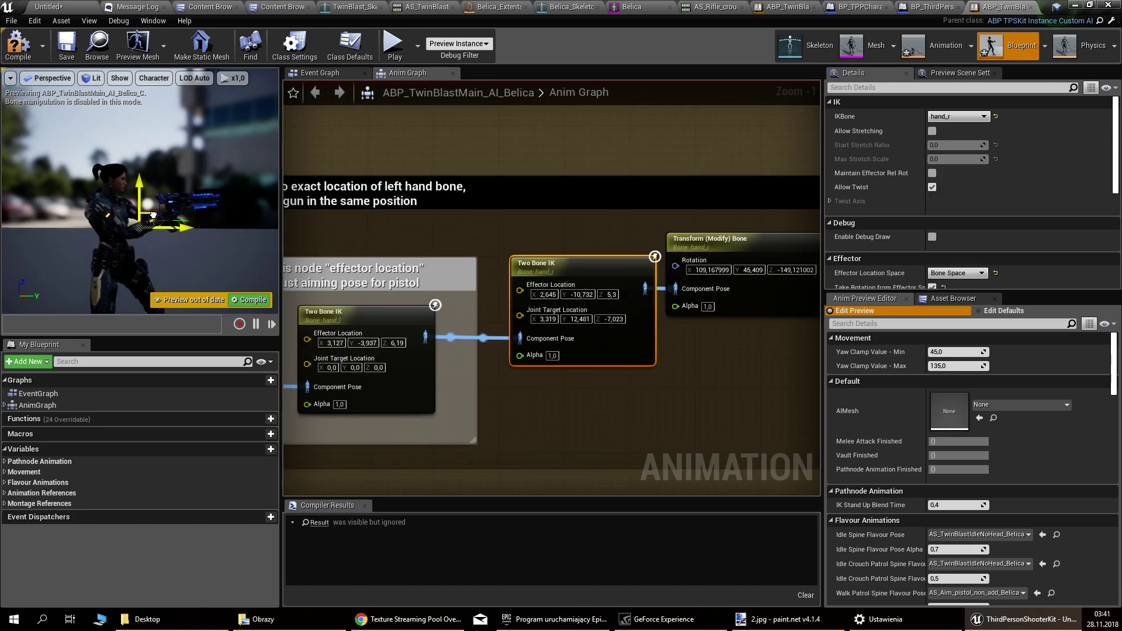
right_drag(153, 215, 206, 227)
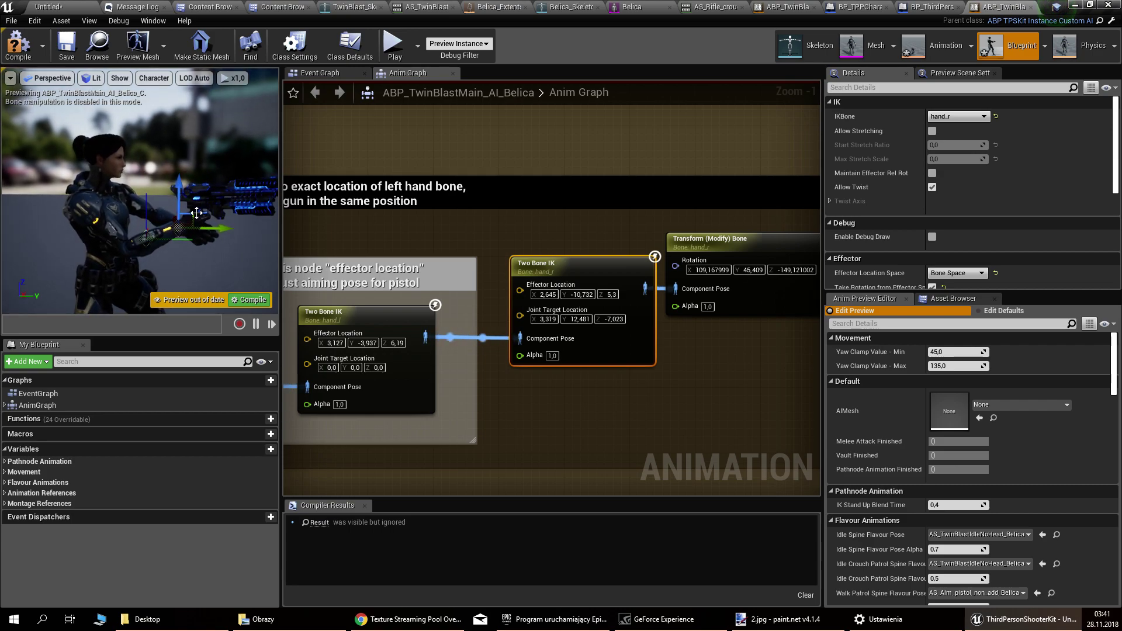
Step: Set the pistol pose's right-hand Two Bone IK effector to 4.534, -7.763, 5.534 and the left-hand effector to 2.925, -11.522, 0.047
click(380, 318)
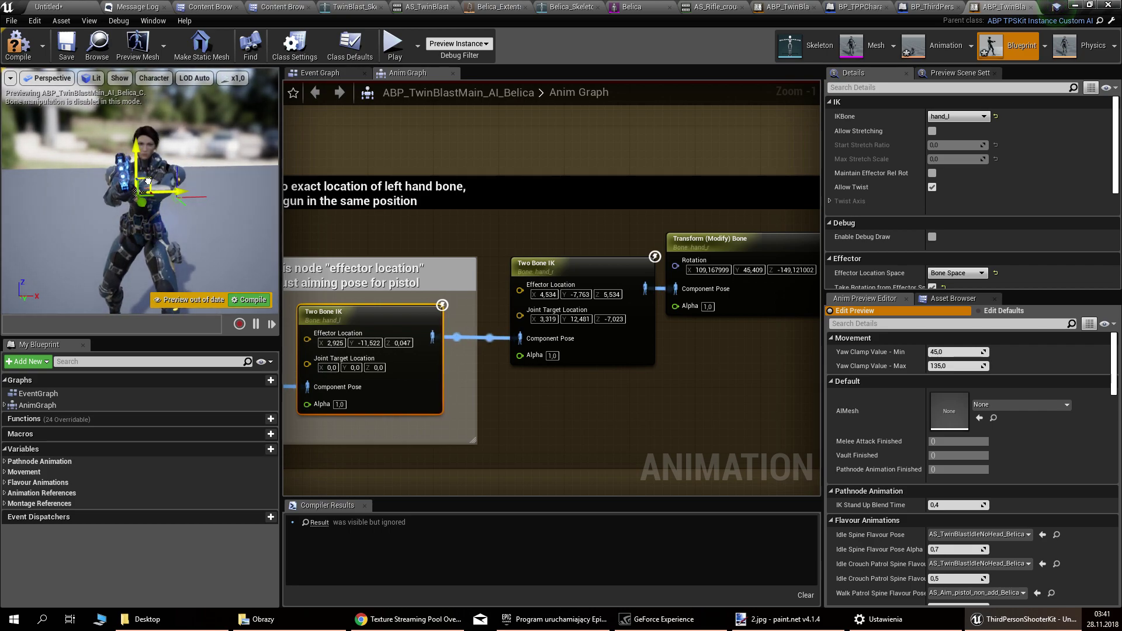
right_drag(148, 181, 269, 193)
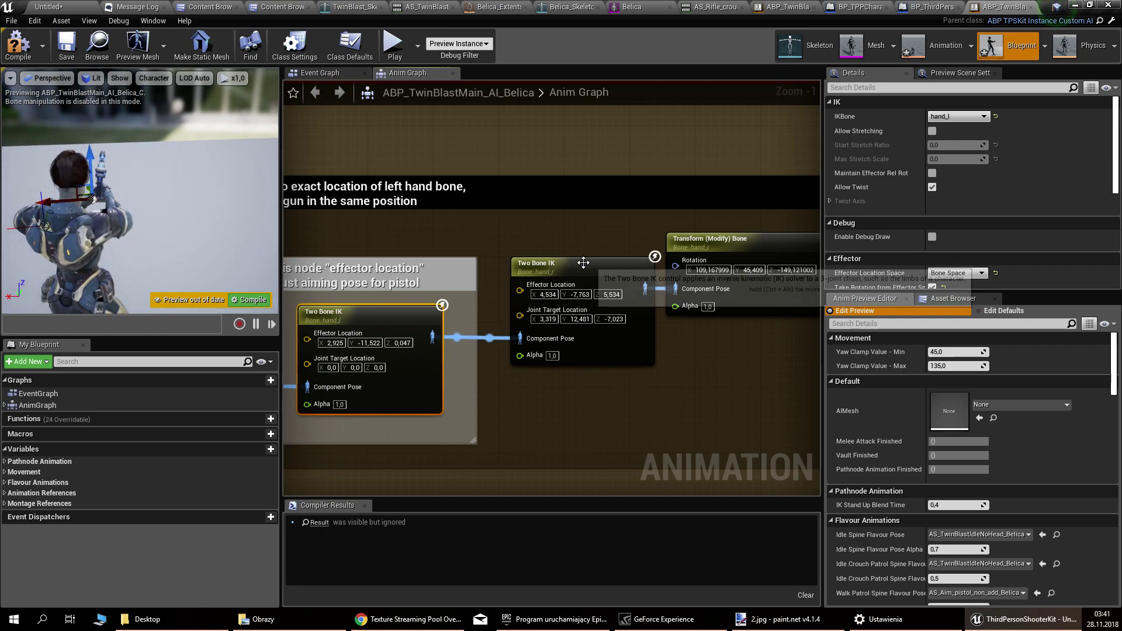
click(546, 258)
Step: Rotate the right hand in the pistol's Transform (Modify) Bone node to 119.348, 42.477, -140.978
click(756, 243)
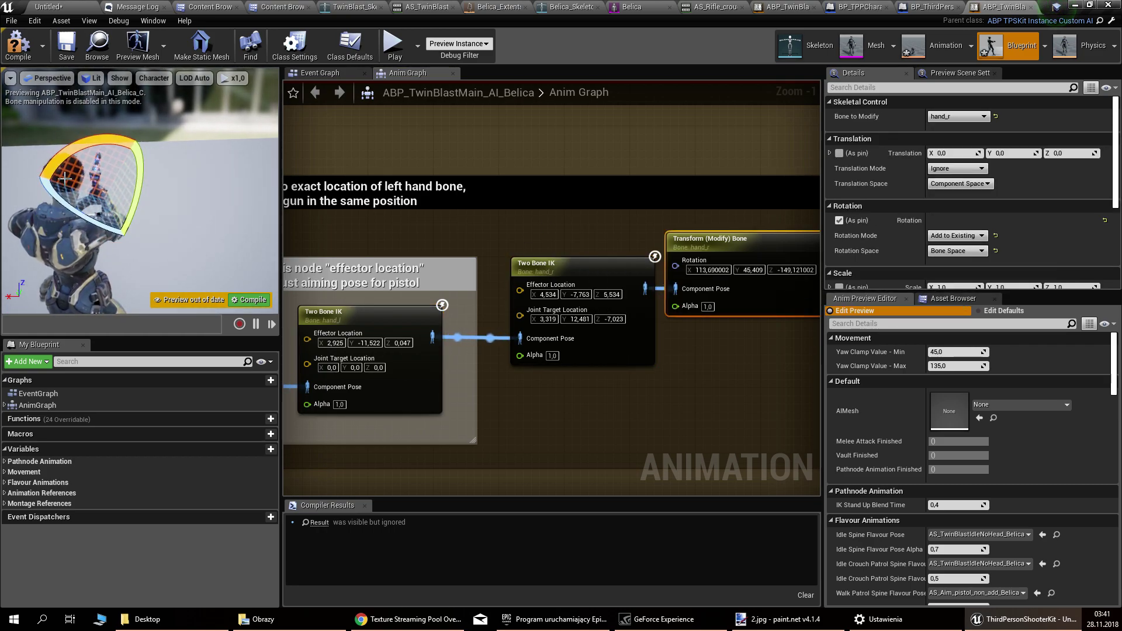
right_drag(65, 179, 23, 181)
right_drag(175, 182, 157, 199)
right_drag(206, 145, 275, 158)
Step: Move the pistol's left-hand Two Bone IK effector to 4.206, -16.832, -6.672, and compile and save the animation blueprint
click(374, 323)
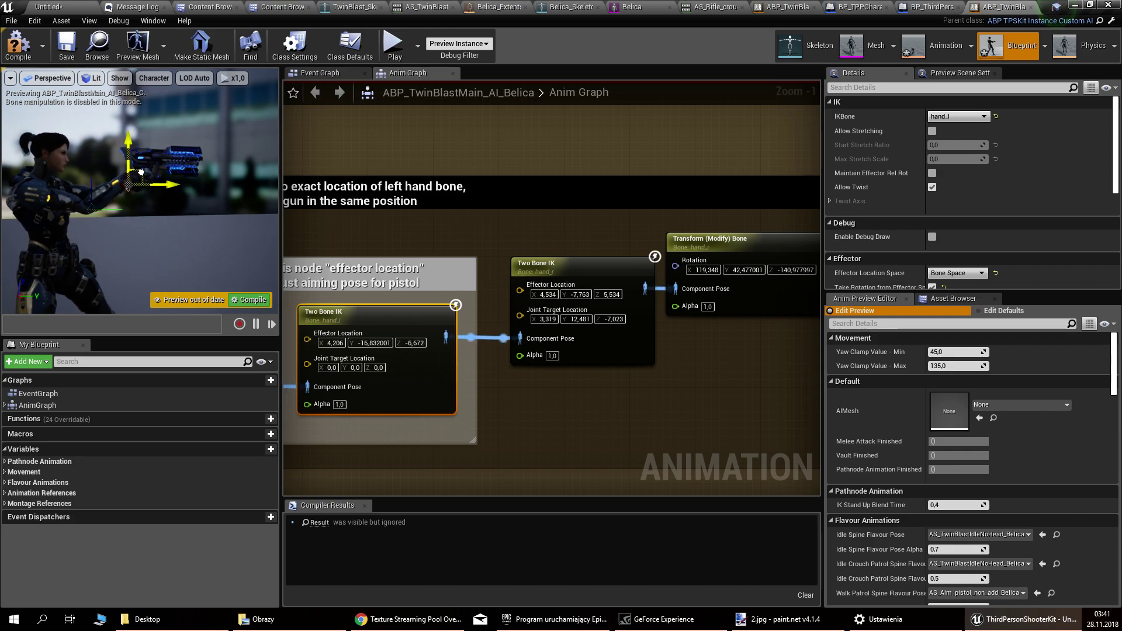
click(66, 57)
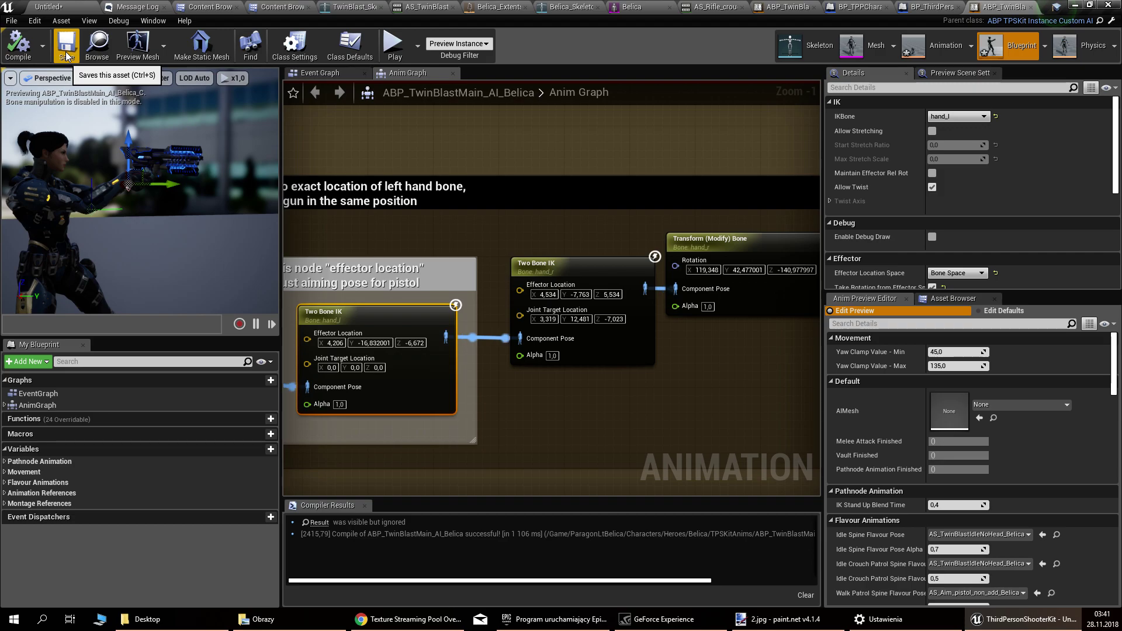
Step: Search the placeable classes for "nav" and place a Nav Mesh Bounds Volume on the level's floor
click(66, 16)
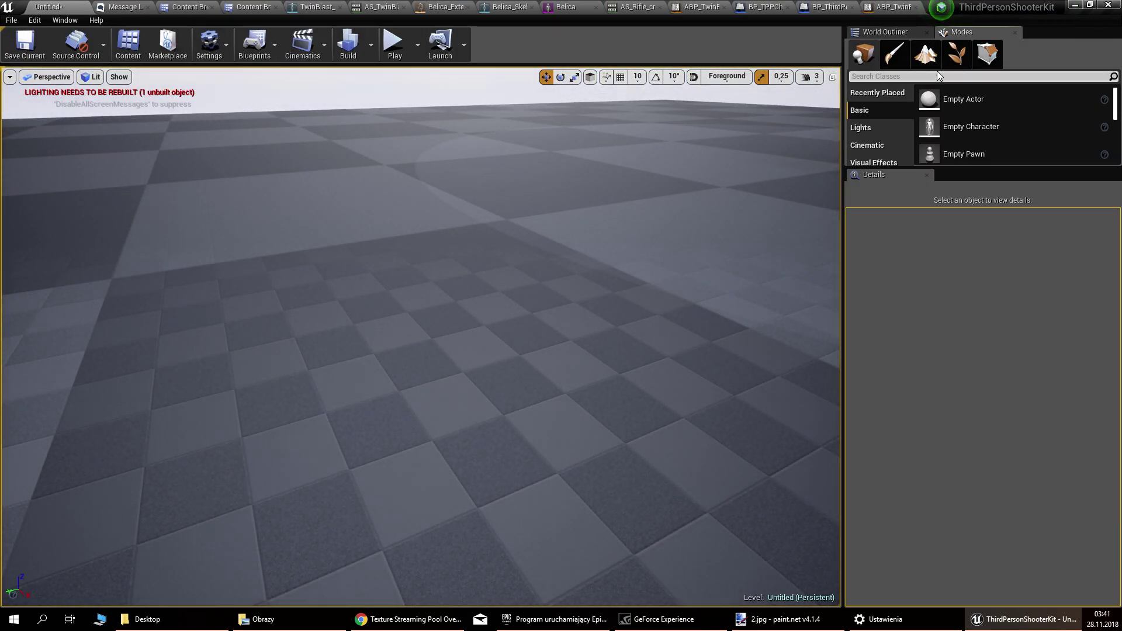
click(937, 74)
text(nav)
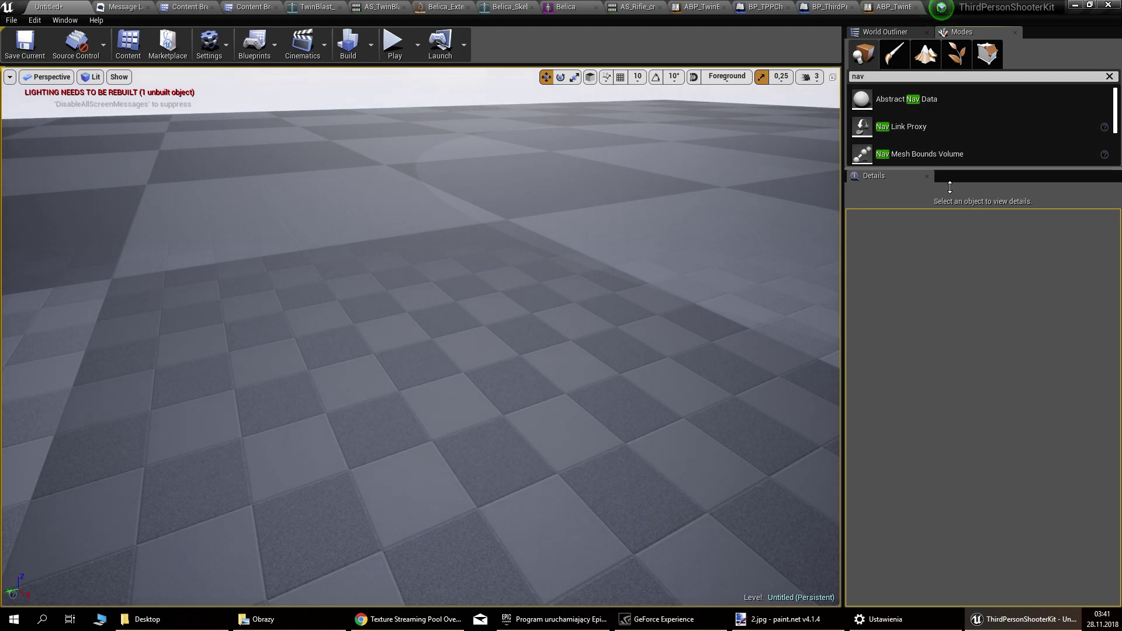
drag(950, 186, 949, 310)
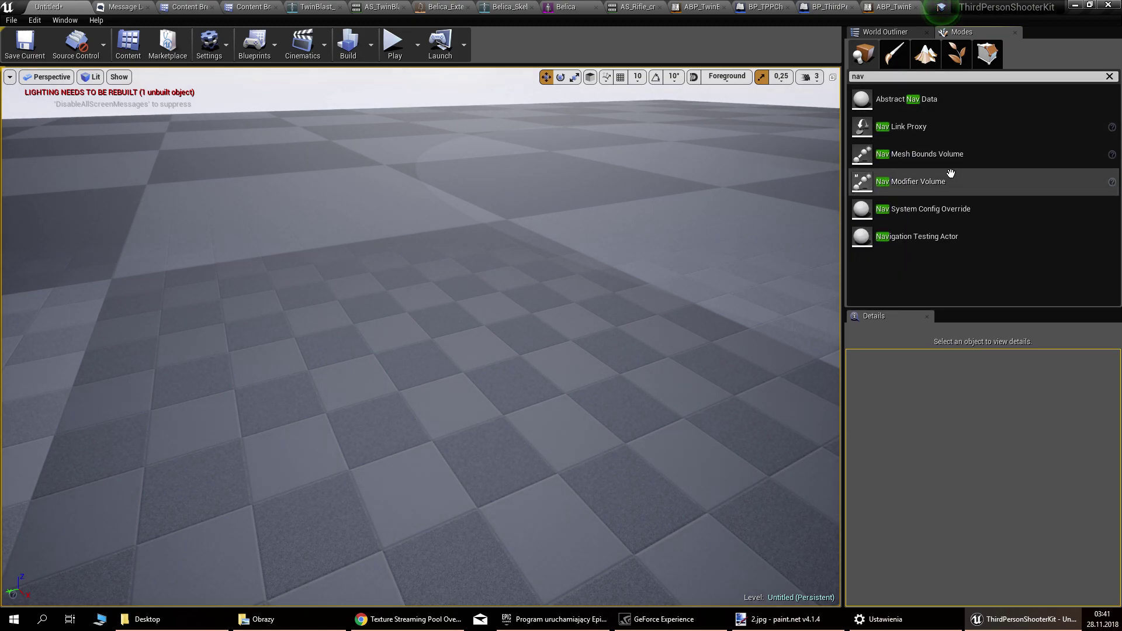
drag(920, 155, 524, 381)
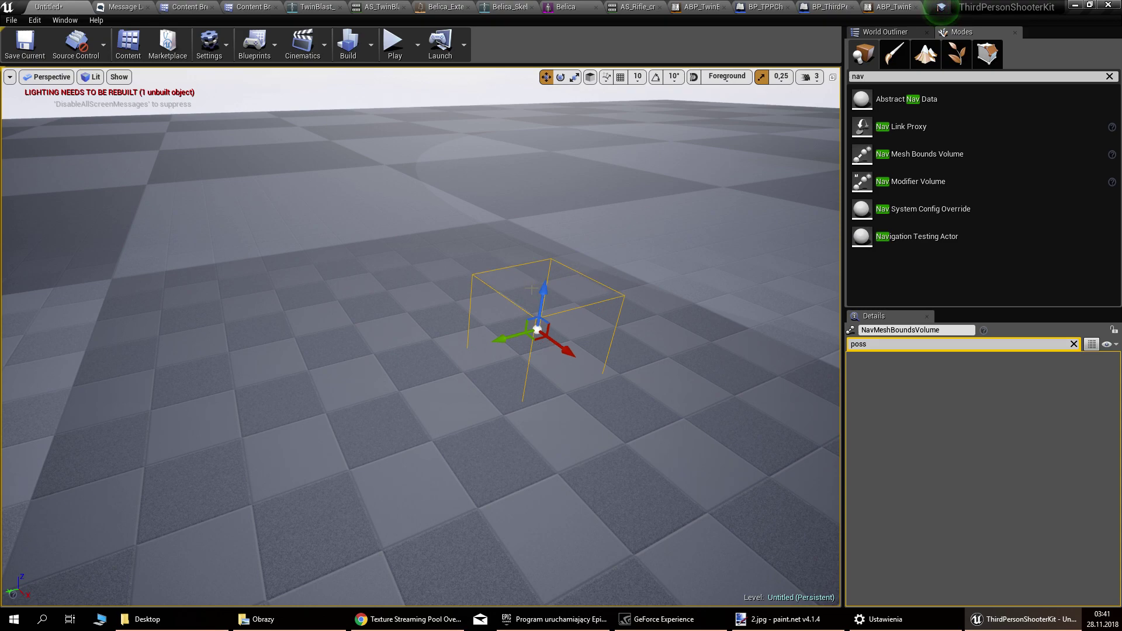
Step: Enlarge the navigation volume's box brush to about 39836 in X, stretch it in Y, and check the navigation mesh coverage
click(1073, 344)
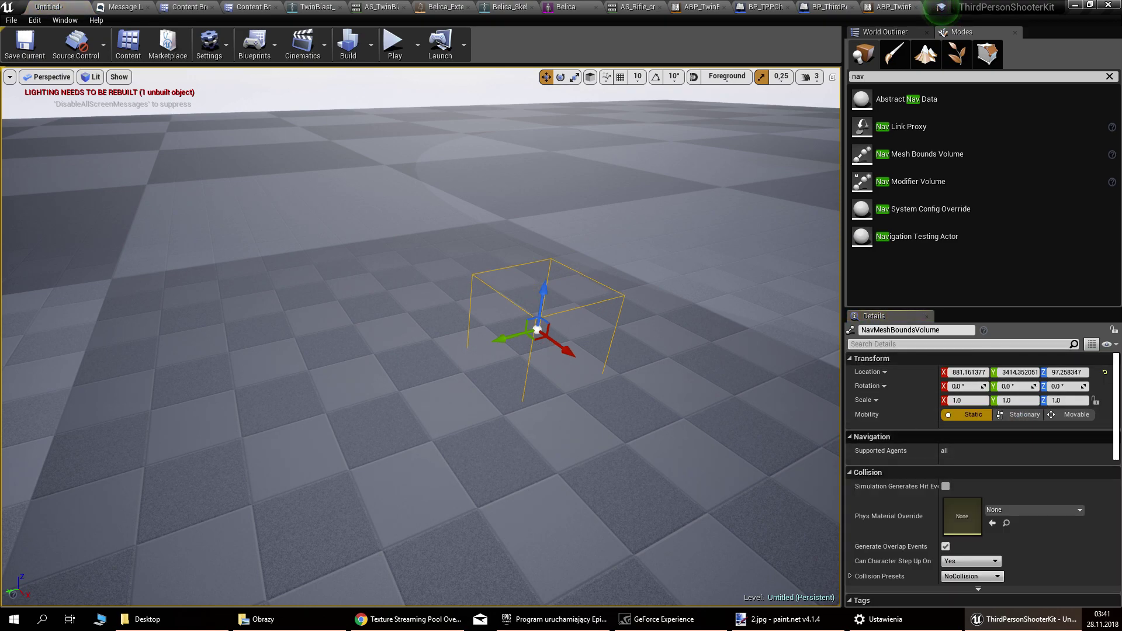
scroll(1022, 410, down, 10)
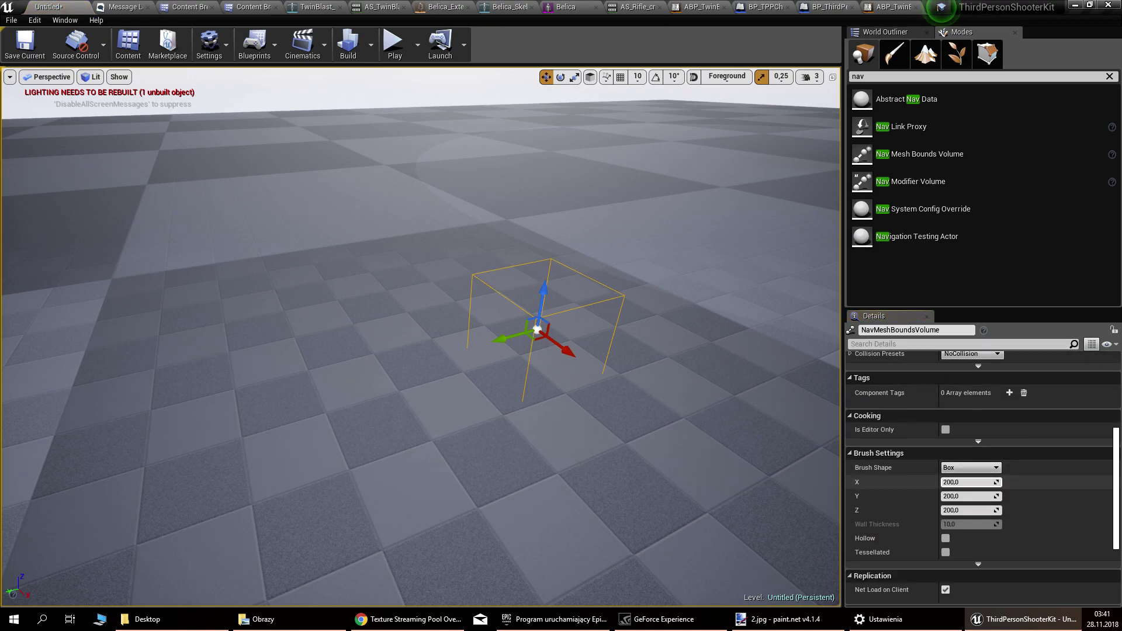
drag(970, 482, 1037, 490)
drag(970, 496, 1029, 496)
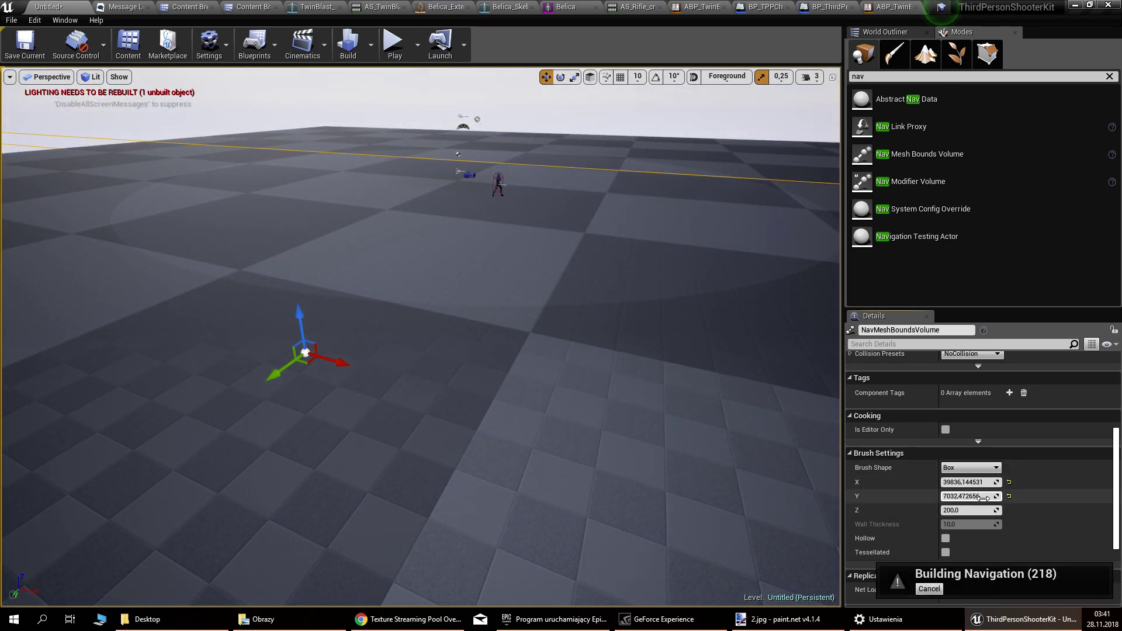
right_drag(534, 422, 552, 257)
key(p)
key(p)
key(Escape)
Step: Locate BP_ThirdPersonShooterAI_Belica in the content folders and place it on the level's floor
click(818, 7)
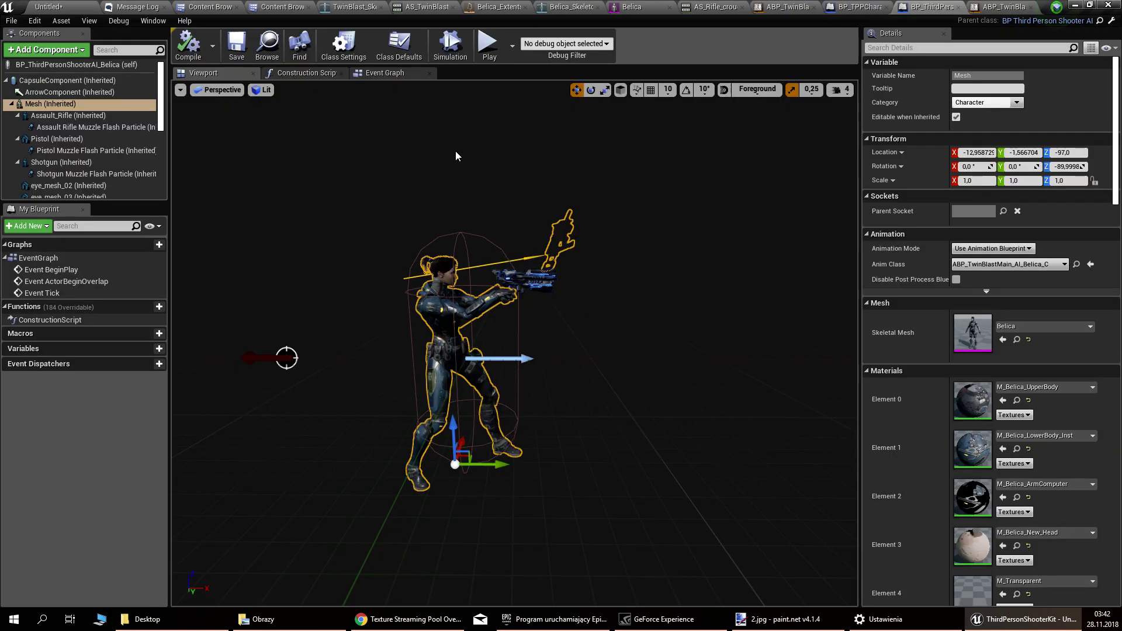
click(267, 46)
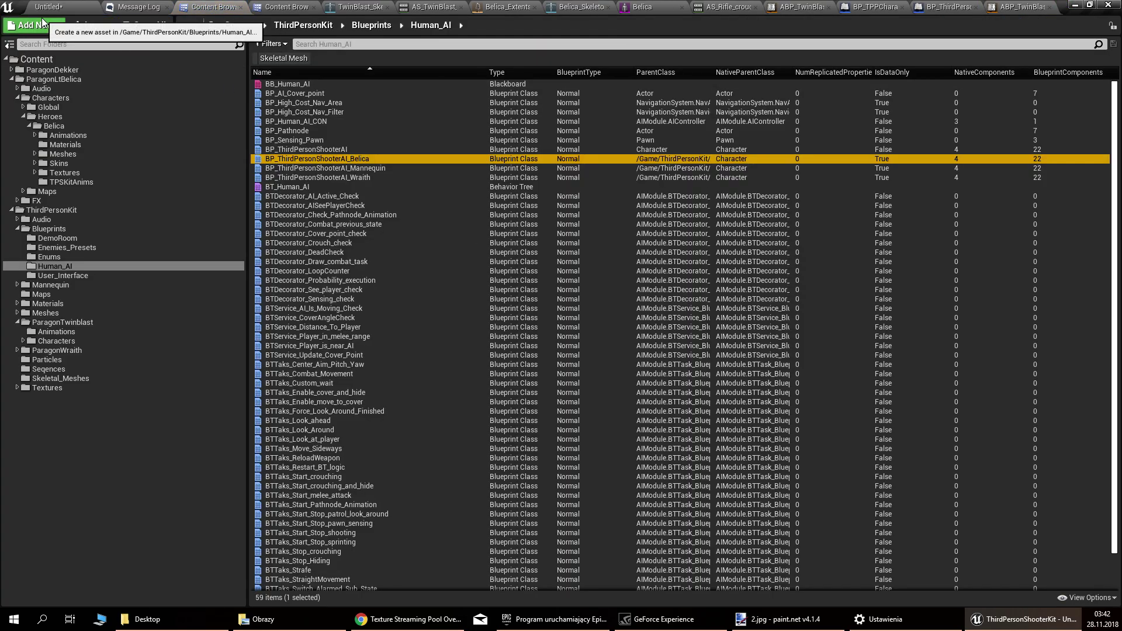
click(62, 7)
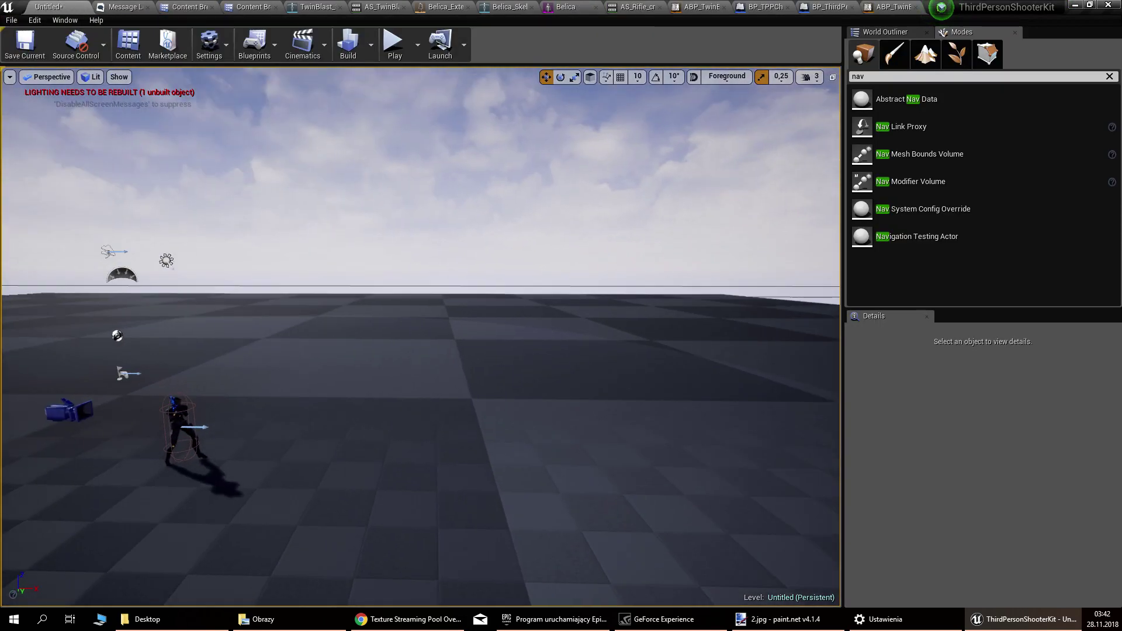
right_drag(461, 405, 695, 409)
right_click(460, 405)
click(508, 448)
Step: Play the level to check the AI Belica's pistol aiming pose, and stop the session
click(395, 47)
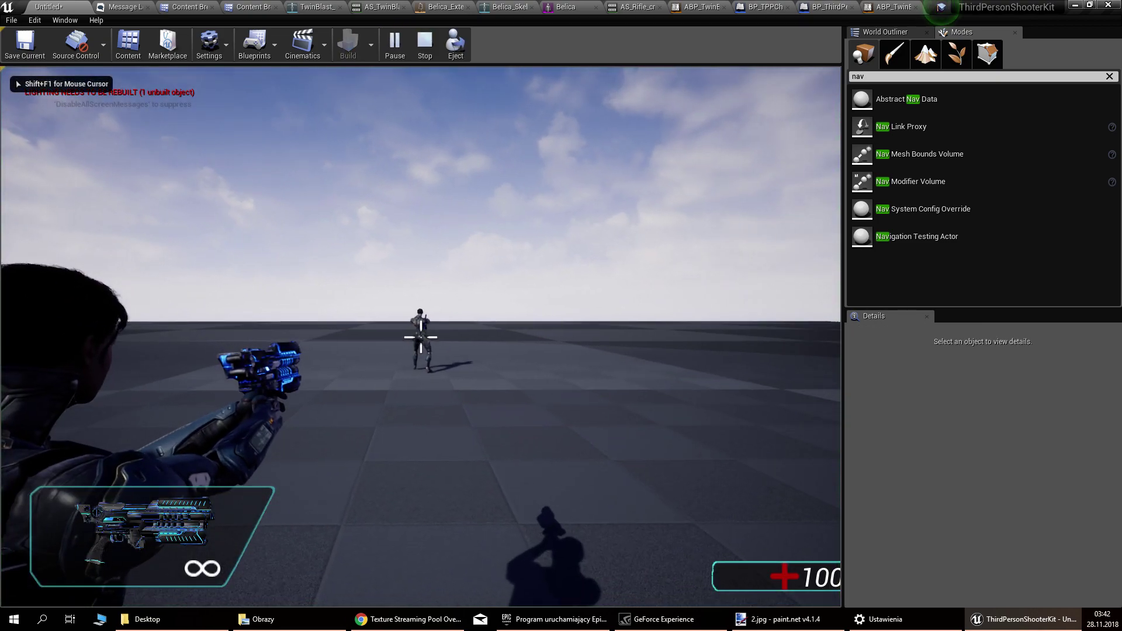
right_drag(421, 337, 421, 409)
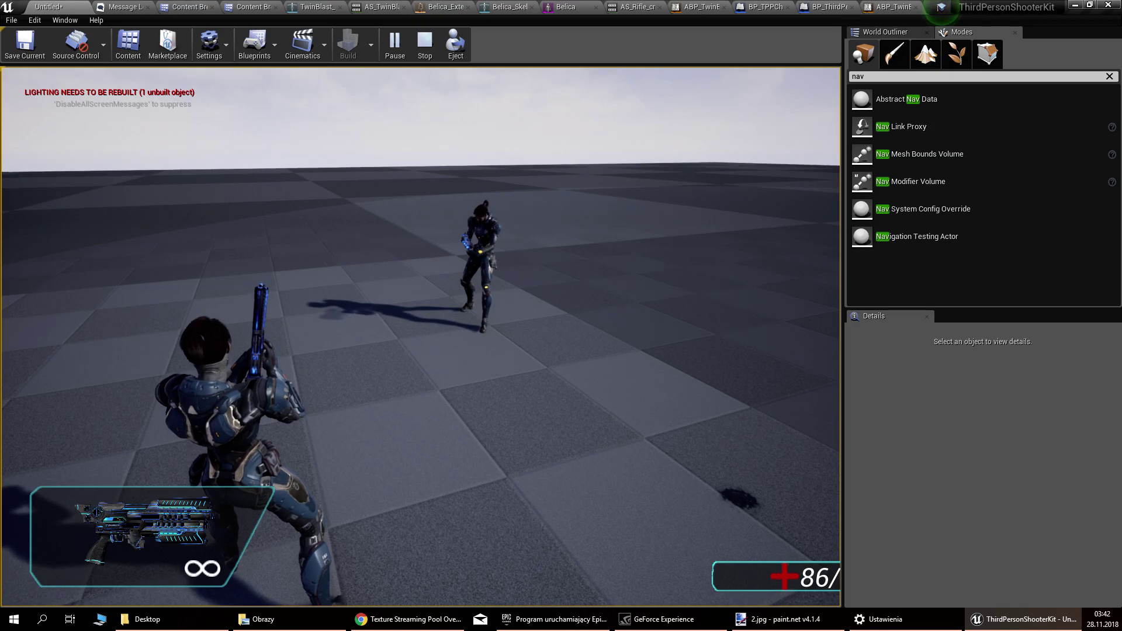
key(Escape)
Step: Rotate the right hand in the AI animation blueprint's pistol Transform (Modify) Bone node to 121.581, 46.348, -137.788
click(912, 5)
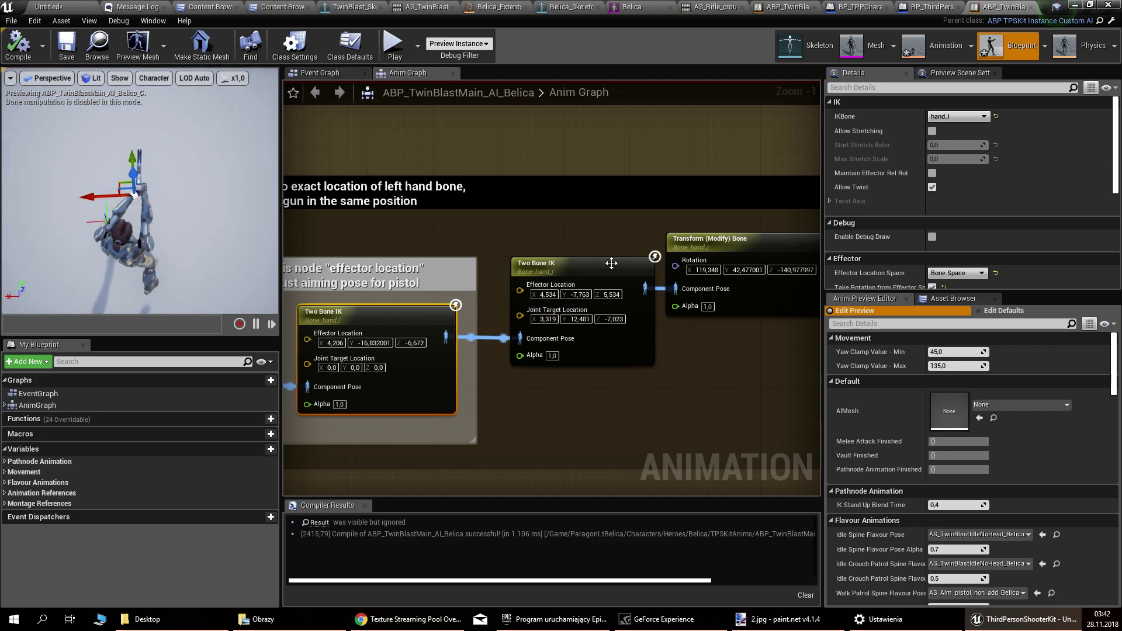
click(752, 254)
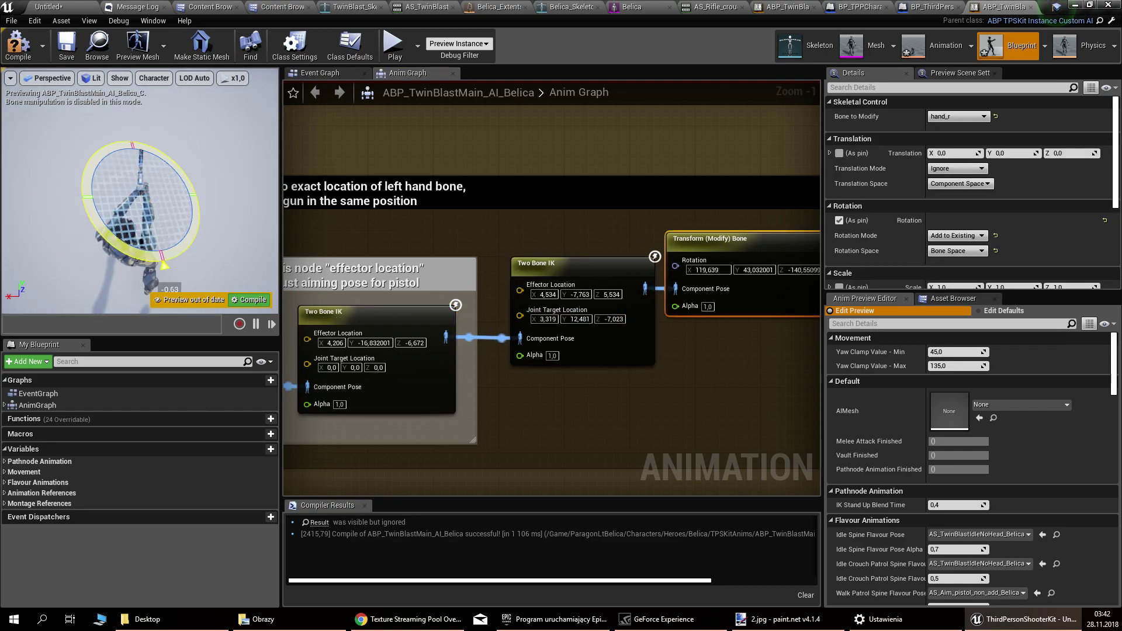
right_drag(175, 192, 140, 205)
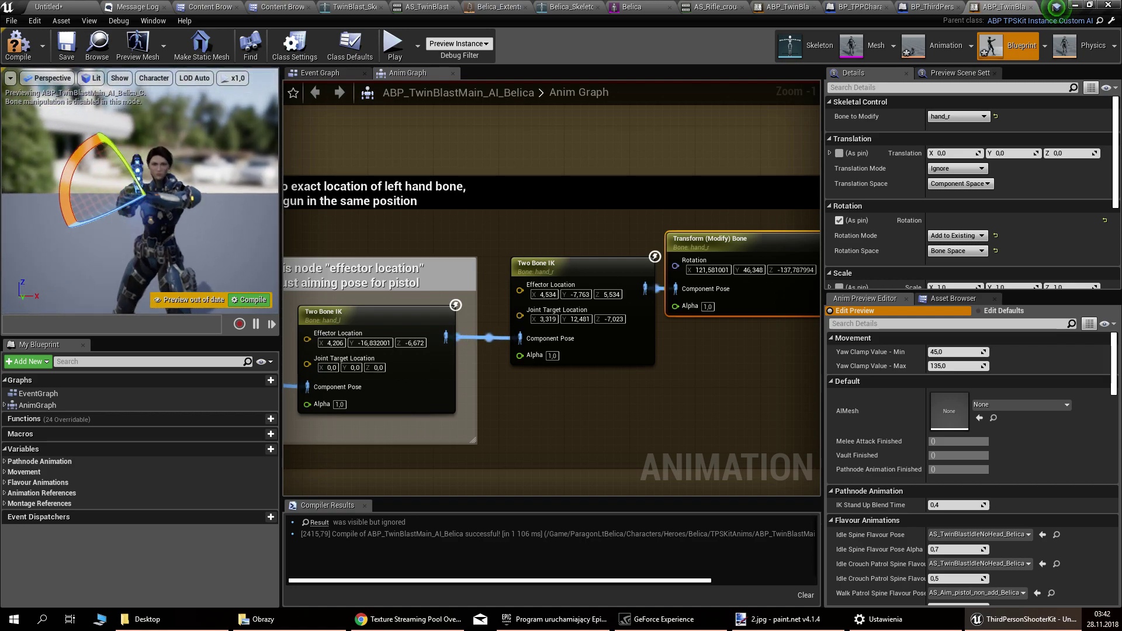
Step: Set the pistol's left-hand Two Bone IK effector to 4.426, -14.84, -5.089, and compile and save the animation blueprint
click(376, 322)
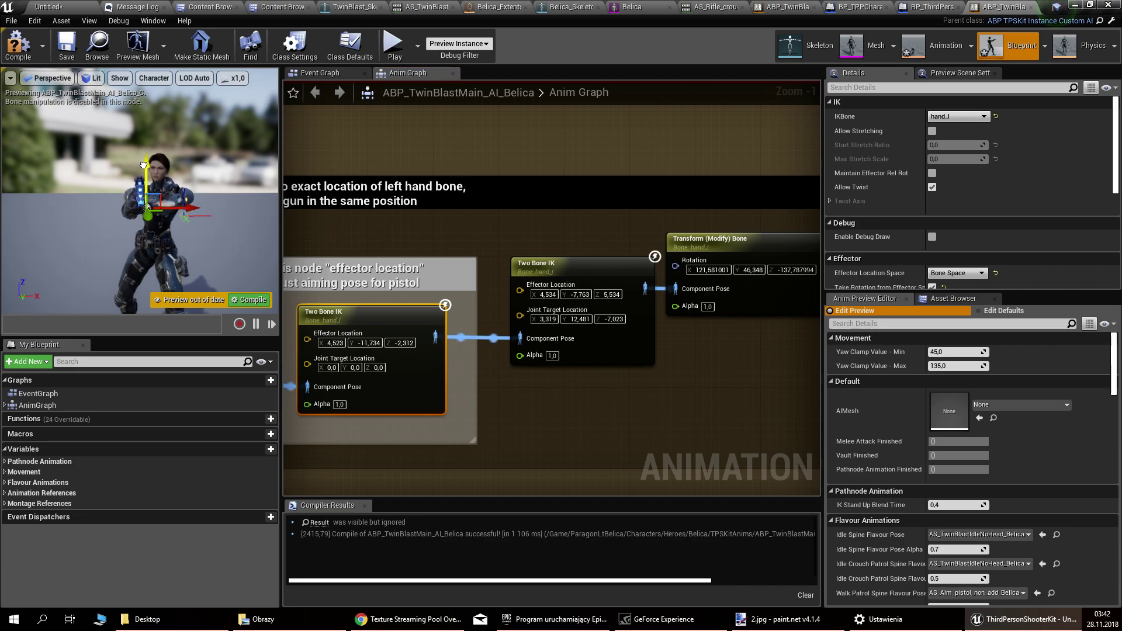
drag(139, 168, 140, 165)
right_drag(140, 165, 224, 218)
drag(183, 202, 183, 189)
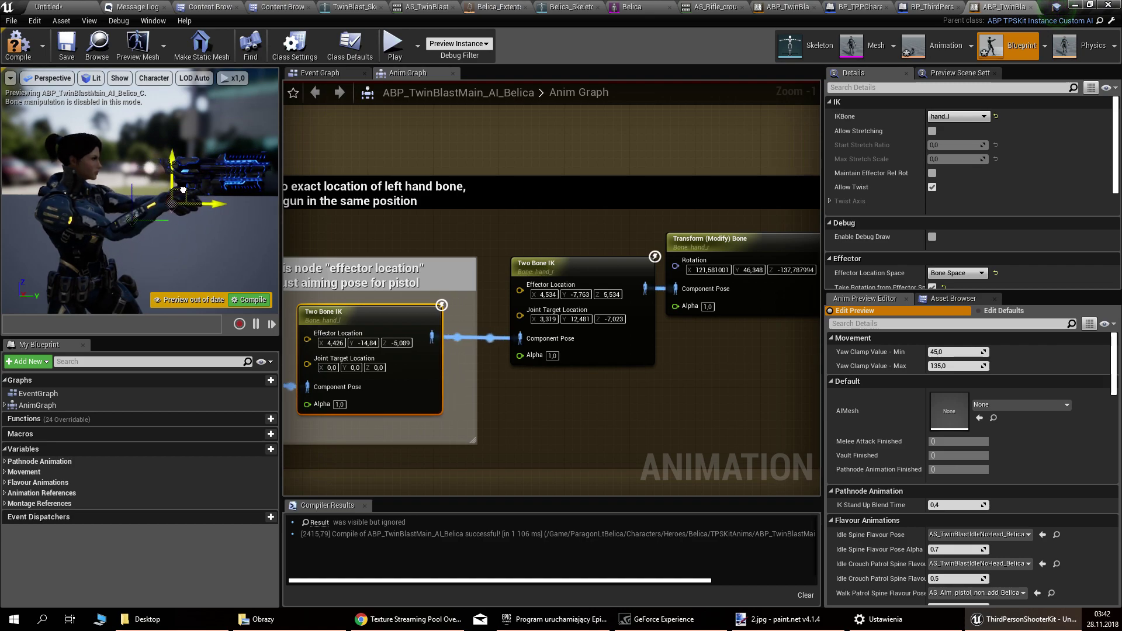
right_drag(238, 224, 137, 224)
drag(176, 224, 166, 186)
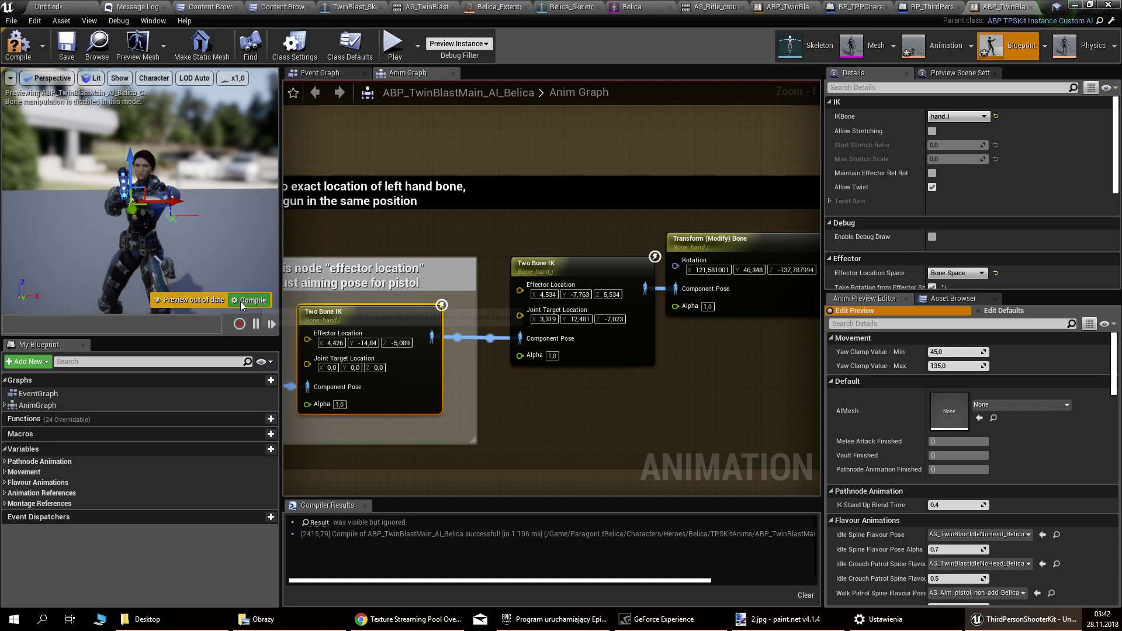
click(25, 44)
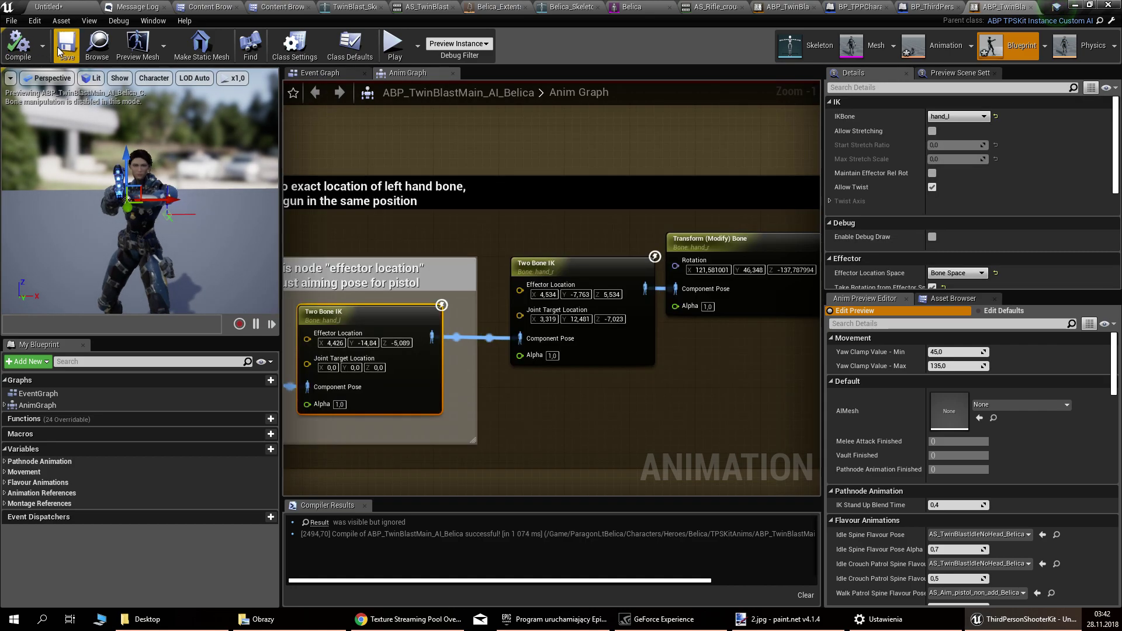
click(66, 44)
Step: Play the level again to check the AI's pistol aim, and switch the player's weapons through to the assault rifle
click(49, 7)
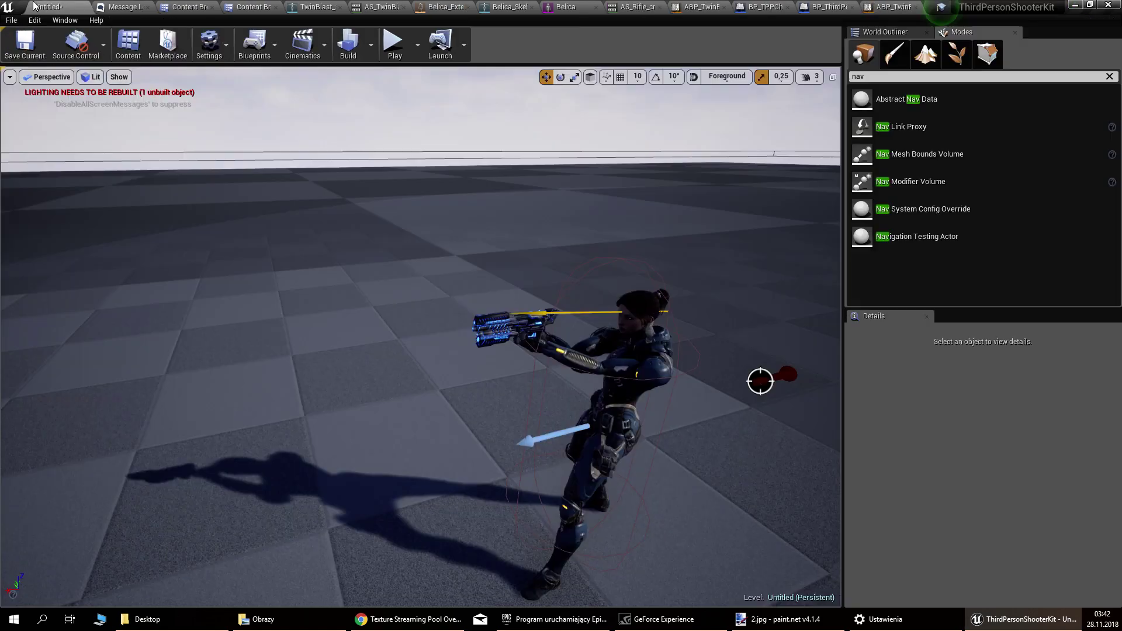
click(380, 58)
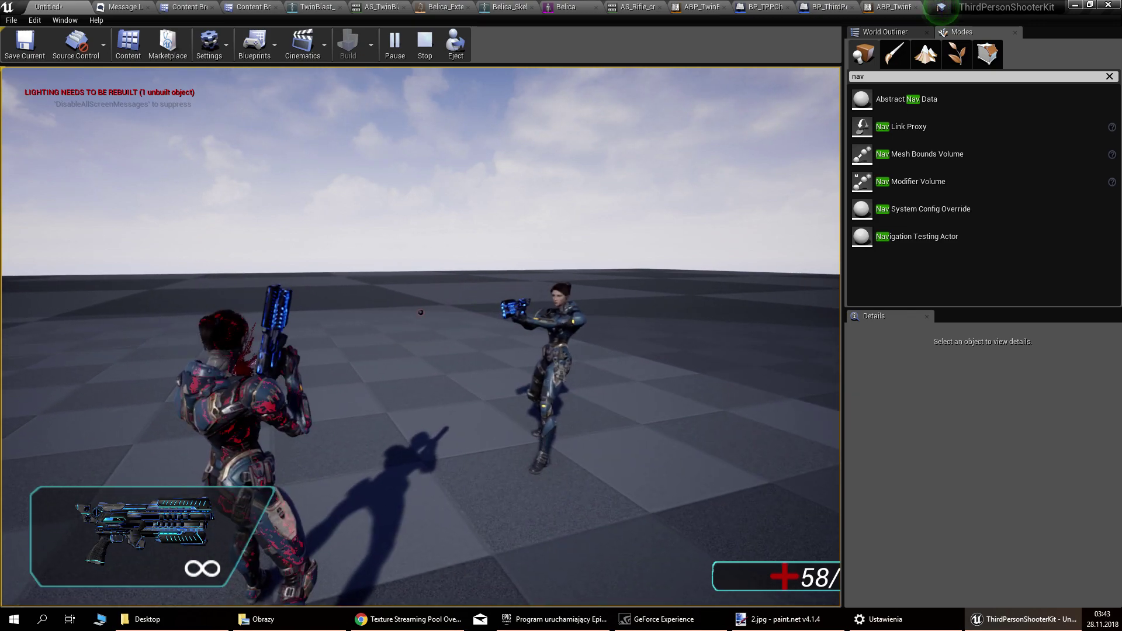
key(2)
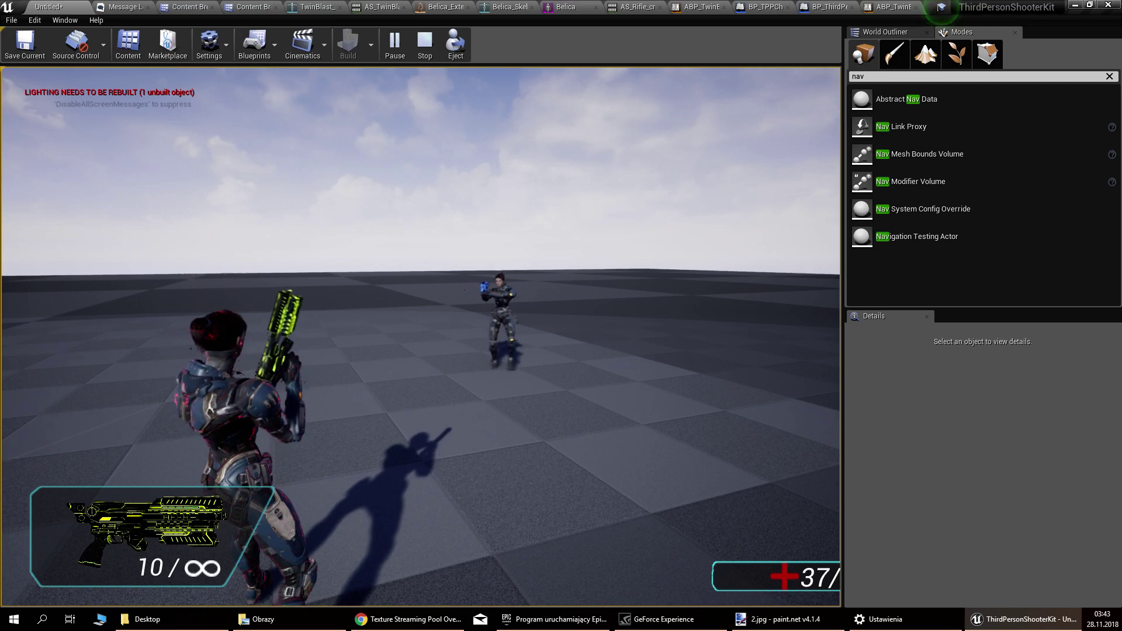
key(3)
key(4)
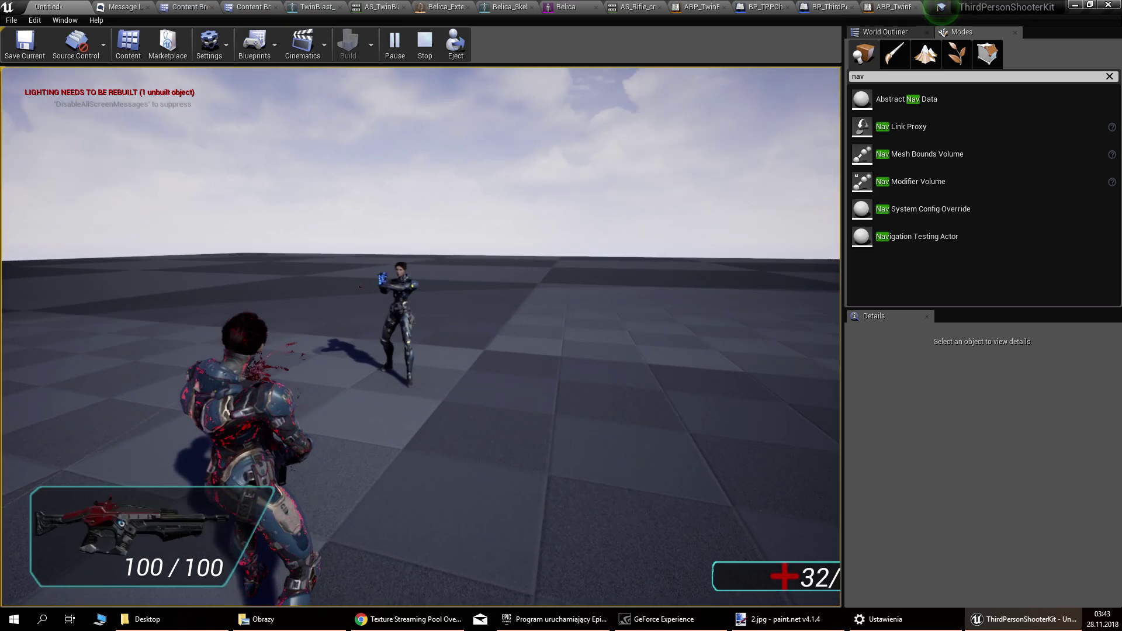
Step: Fight the AI Belica with the assault rifle until she is killed, inspect her body, and stop the play session
click(421, 337)
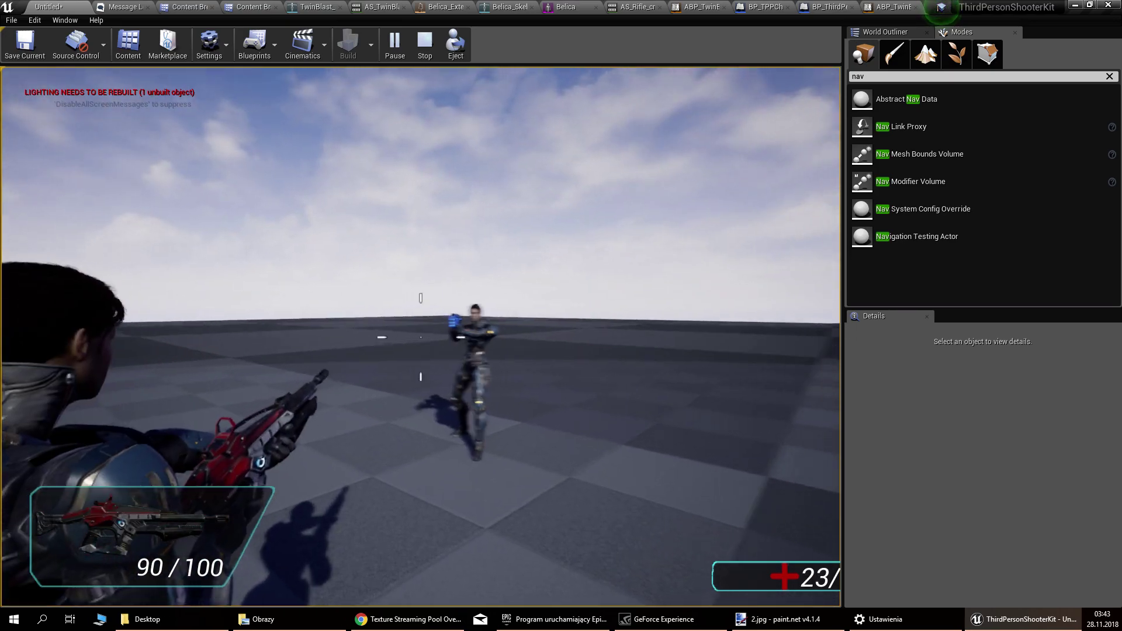
click(421, 337)
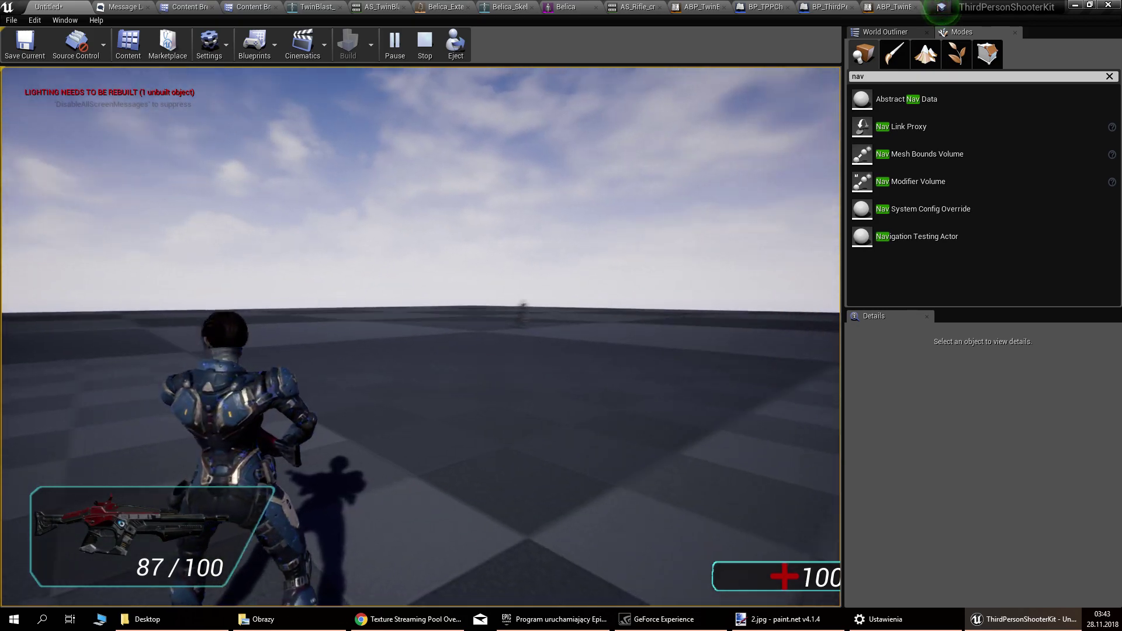
key(w)
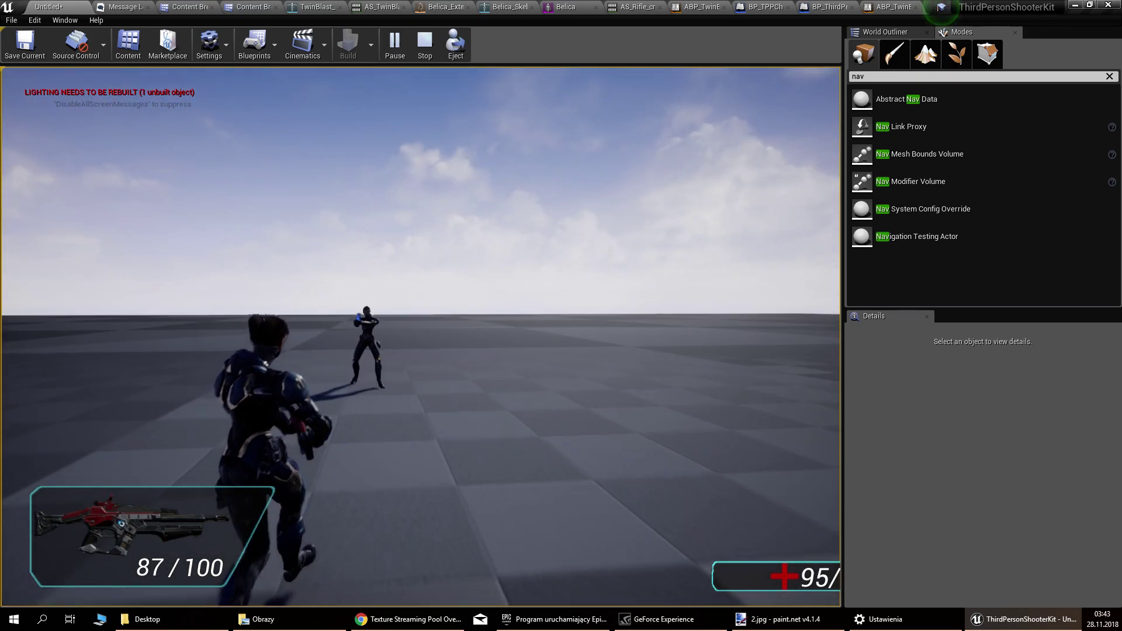
click(421, 337)
right_click(421, 337)
click(421, 337)
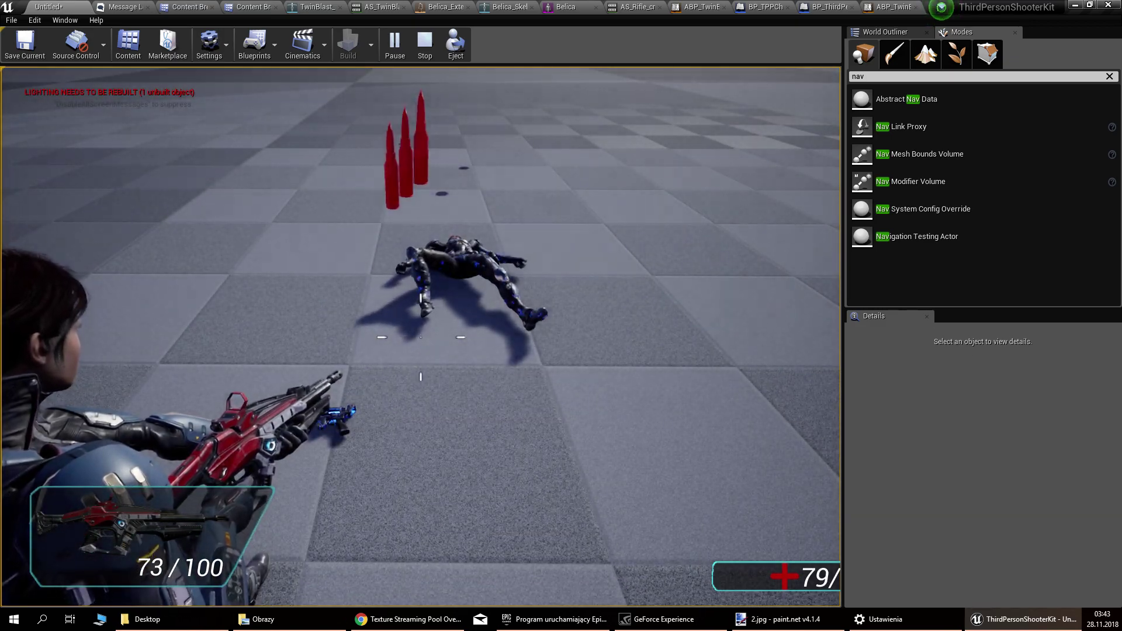
key(w)
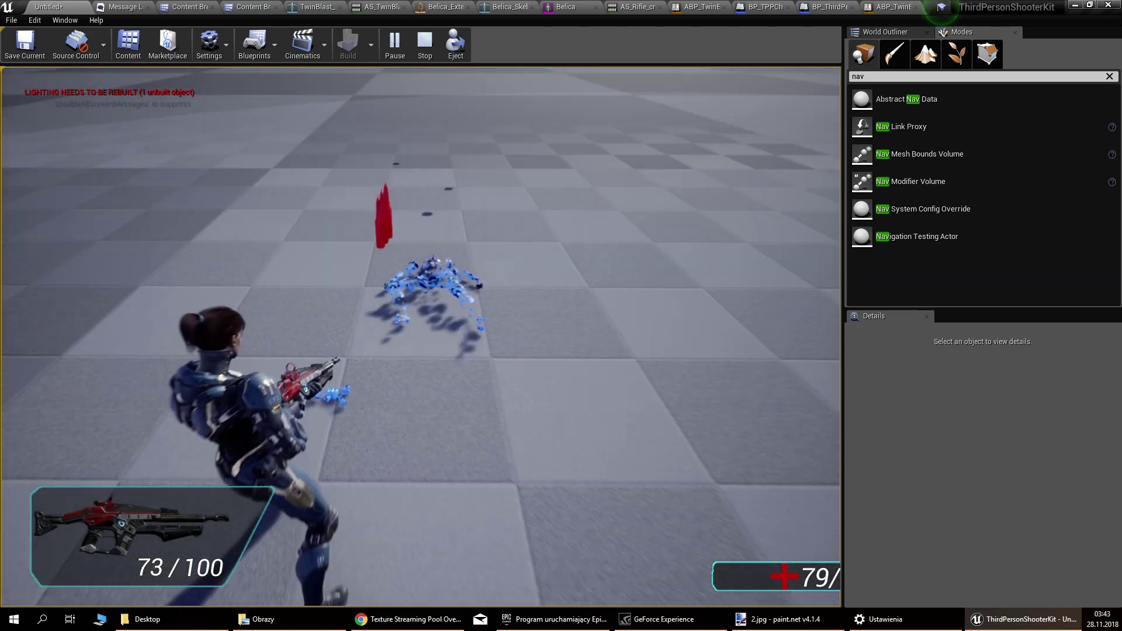
key(w)
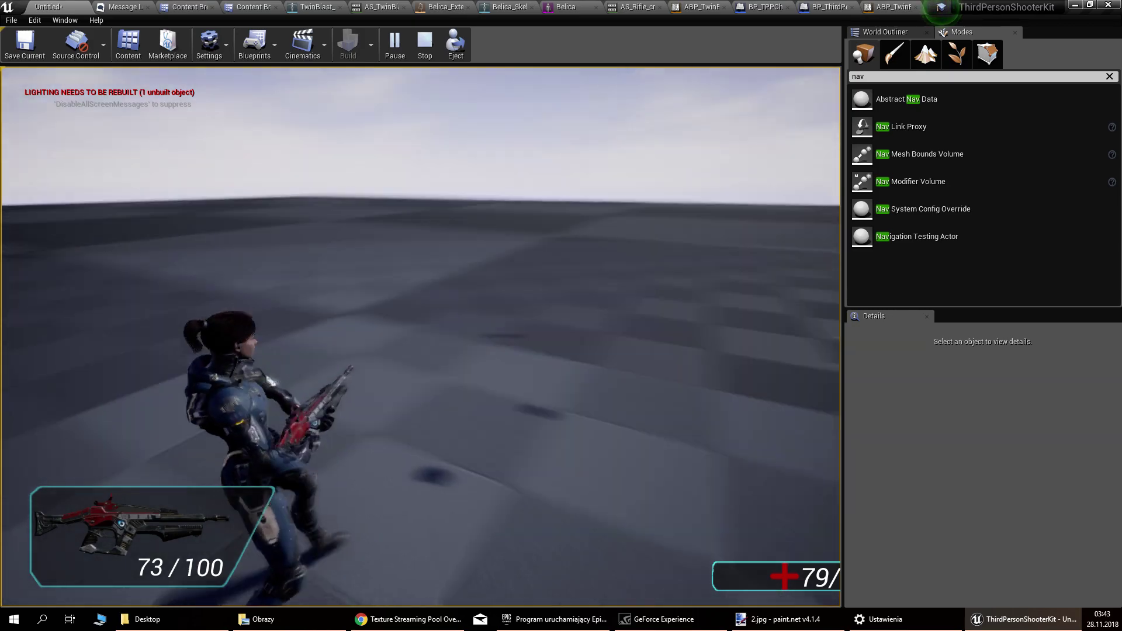
key(Escape)
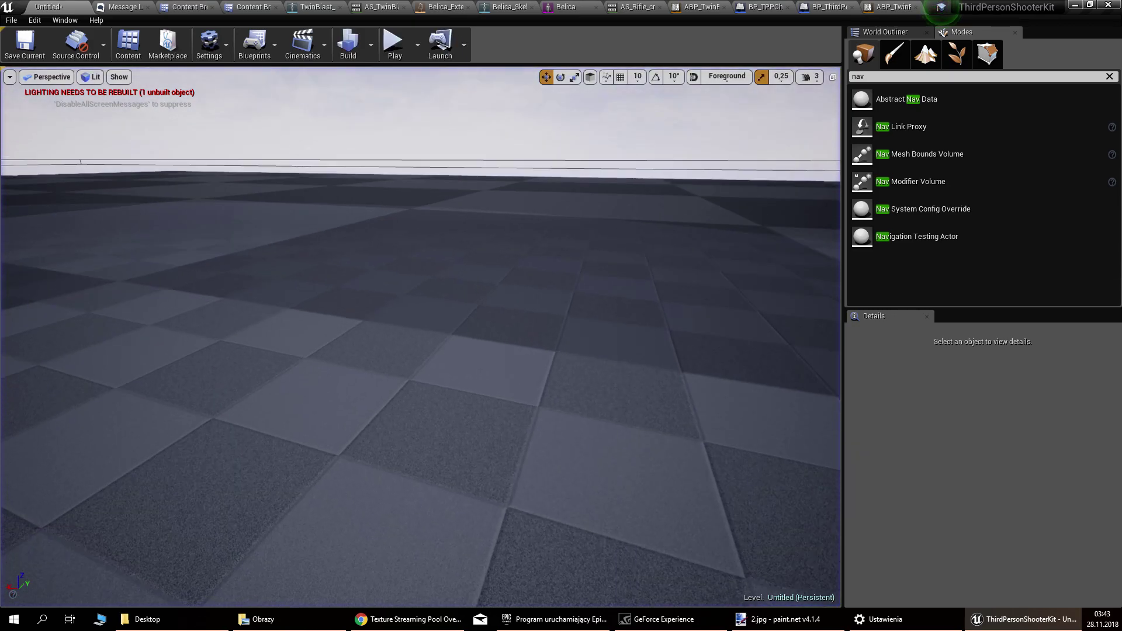
Step: Select the character mesh in BP_TPPCharacterBelica's viewport and clear the "montage" filter from its details
right_drag(421, 336, 316, 271)
key(w)
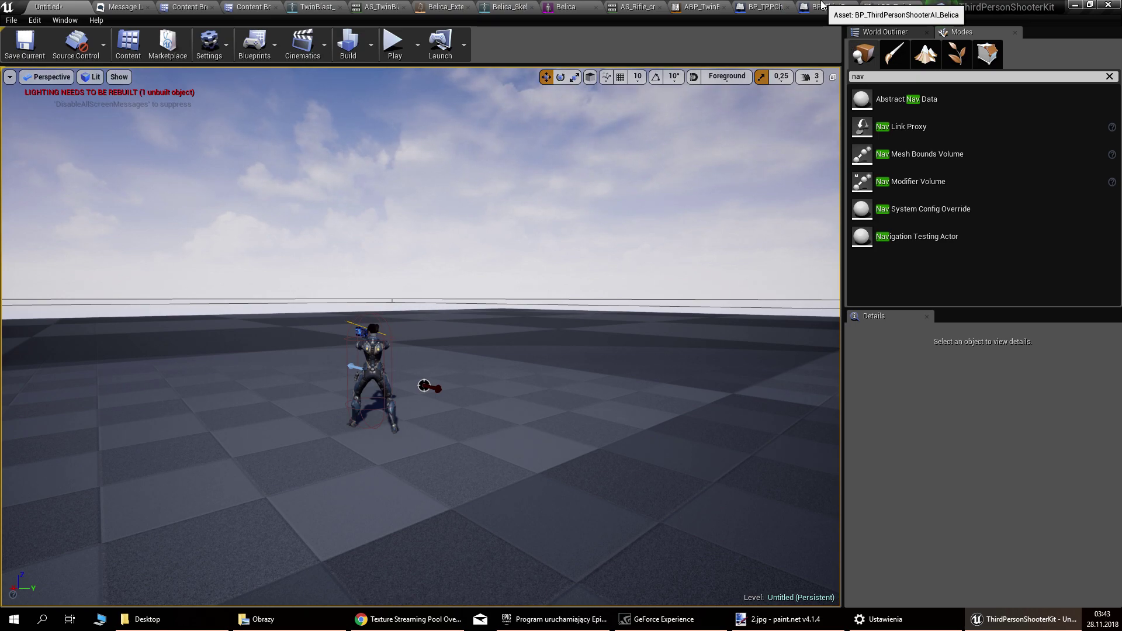
click(822, 5)
click(844, 7)
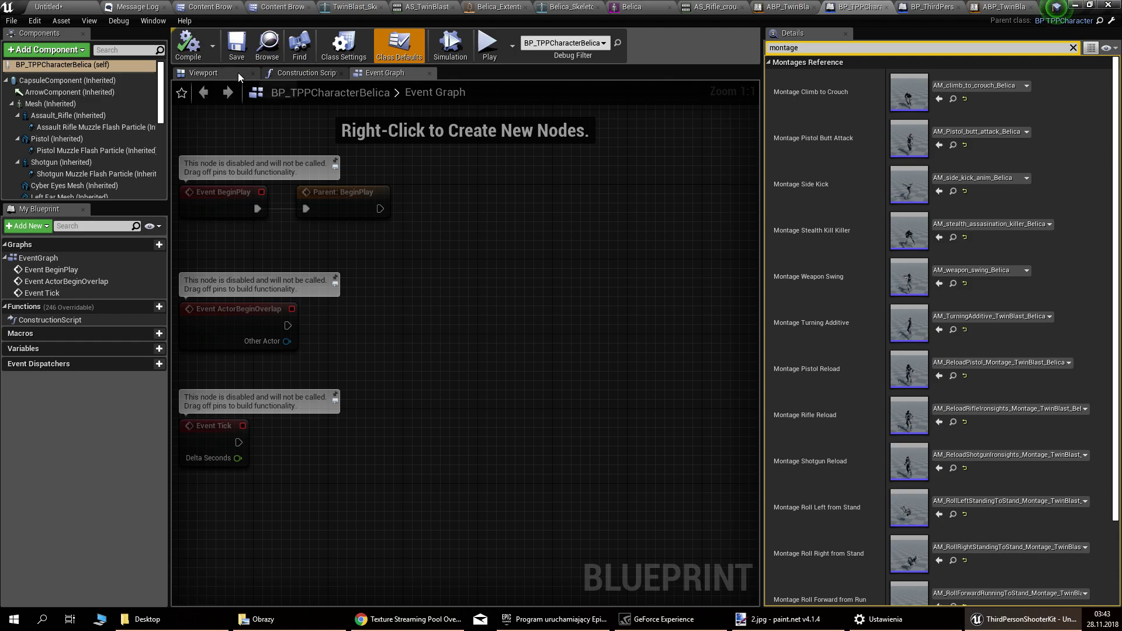
click(238, 75)
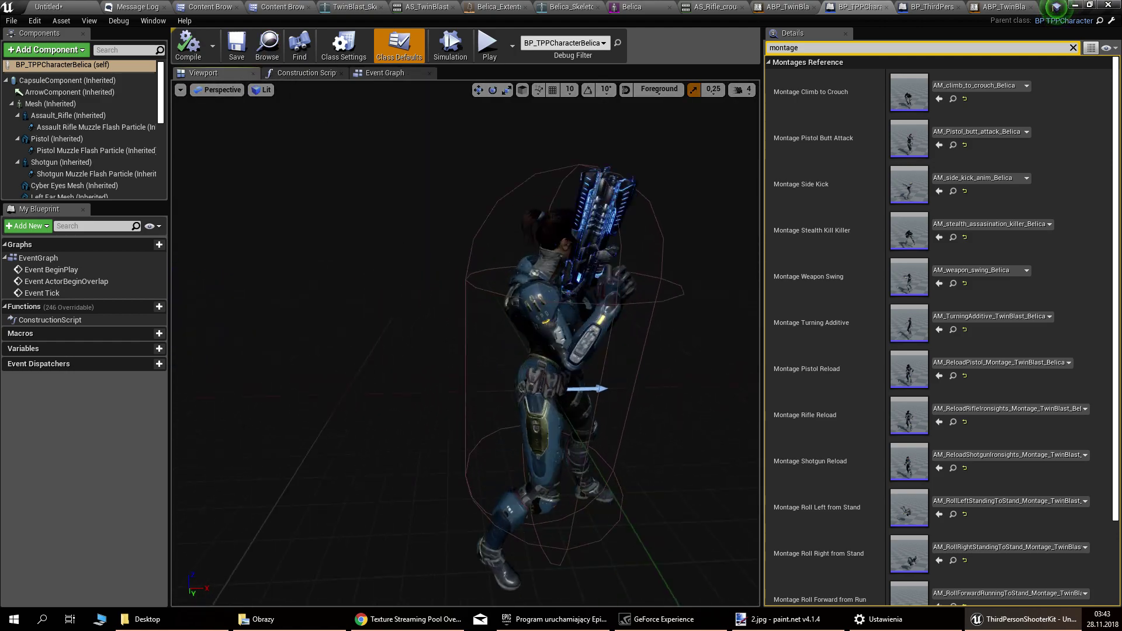
click(540, 327)
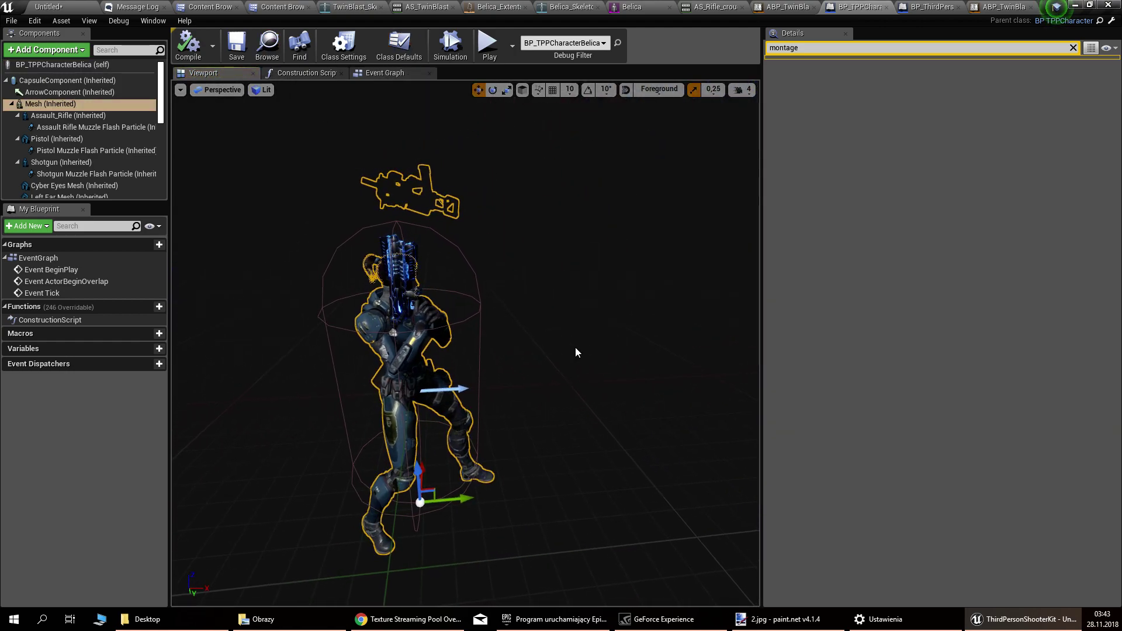
click(1073, 47)
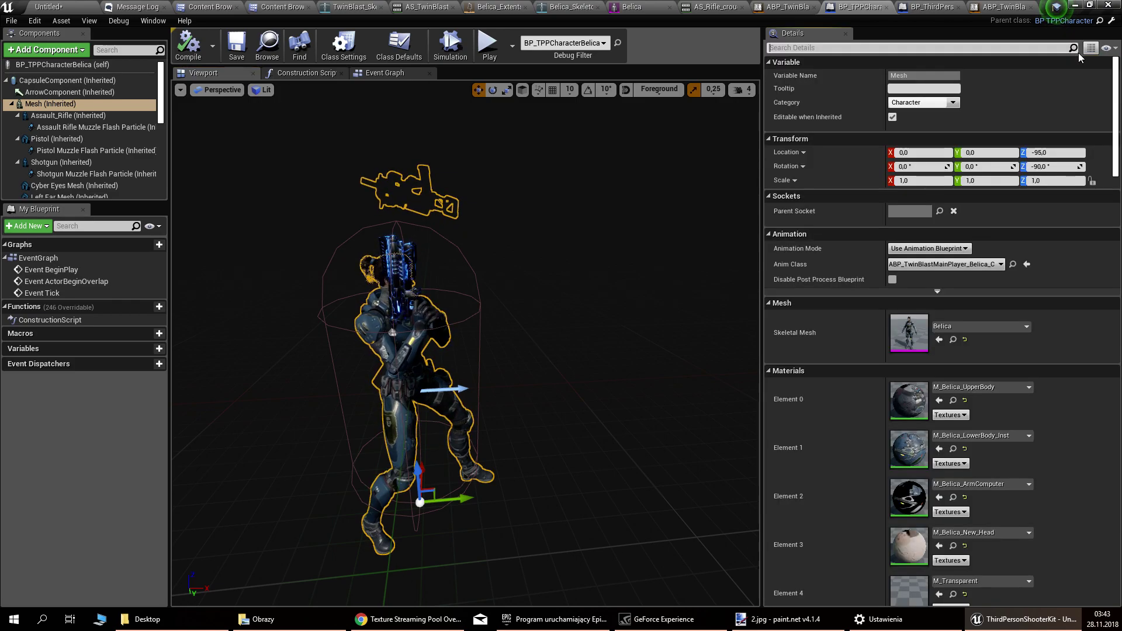
Step: Change the player character's skeletal mesh to Belica_Biohazard and compile the blueprint
click(993, 326)
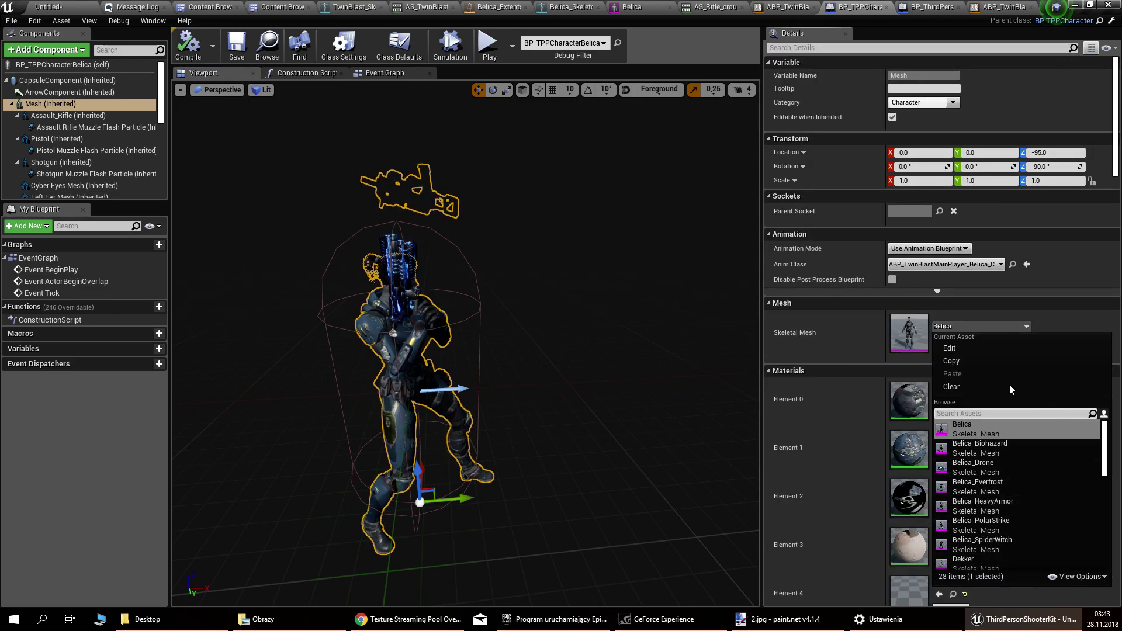
text(belica)
ctrl+scroll(975, 500, up, 2)
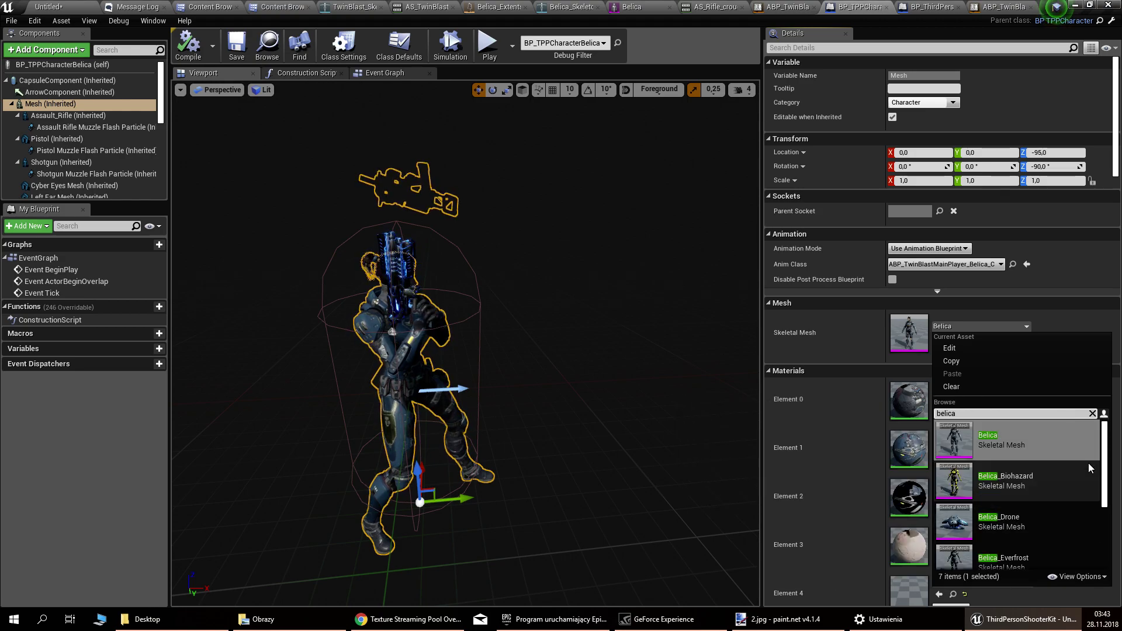
scroll(1072, 500, down, 1)
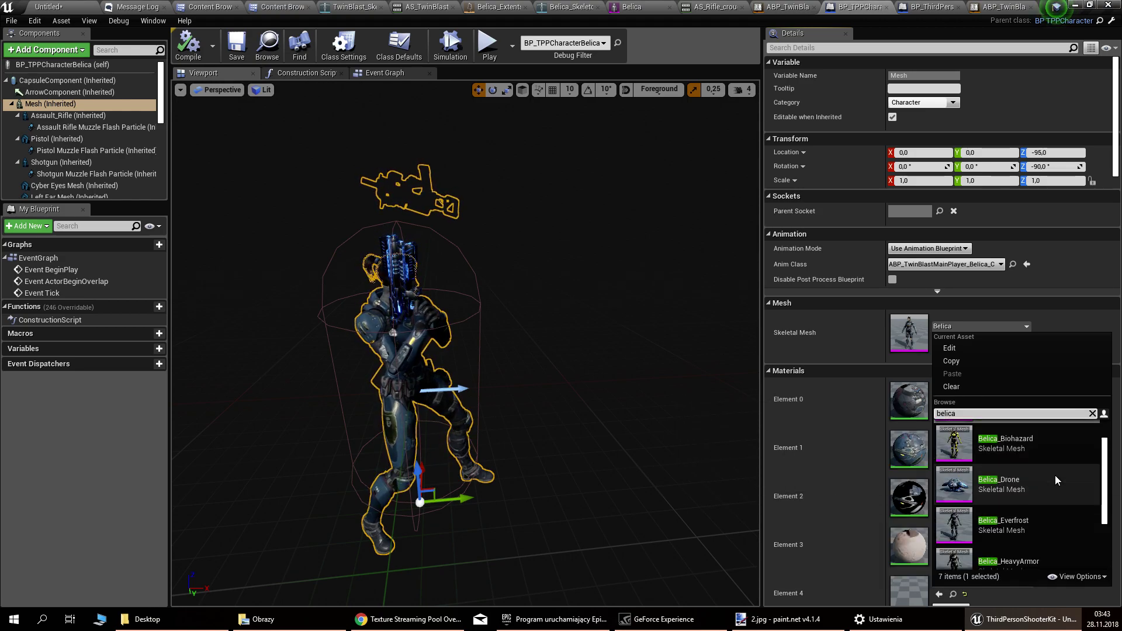
click(1030, 449)
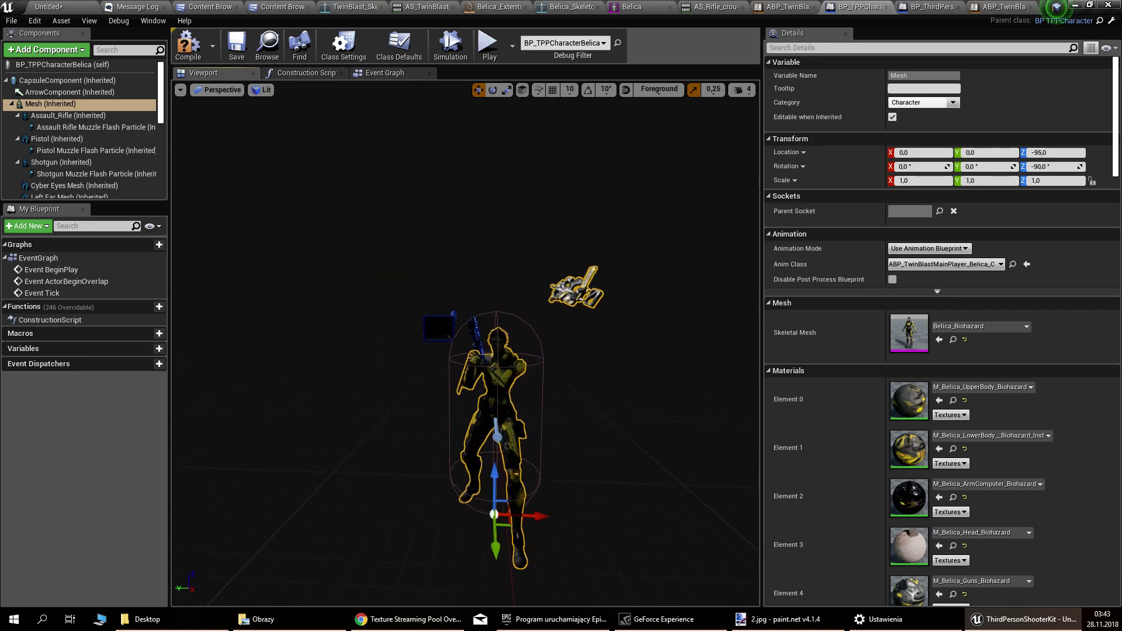
right_drag(465, 343, 558, 343)
click(188, 45)
Step: Play the level briefly to check the player's Biohazard skin, and stop the session
click(62, 5)
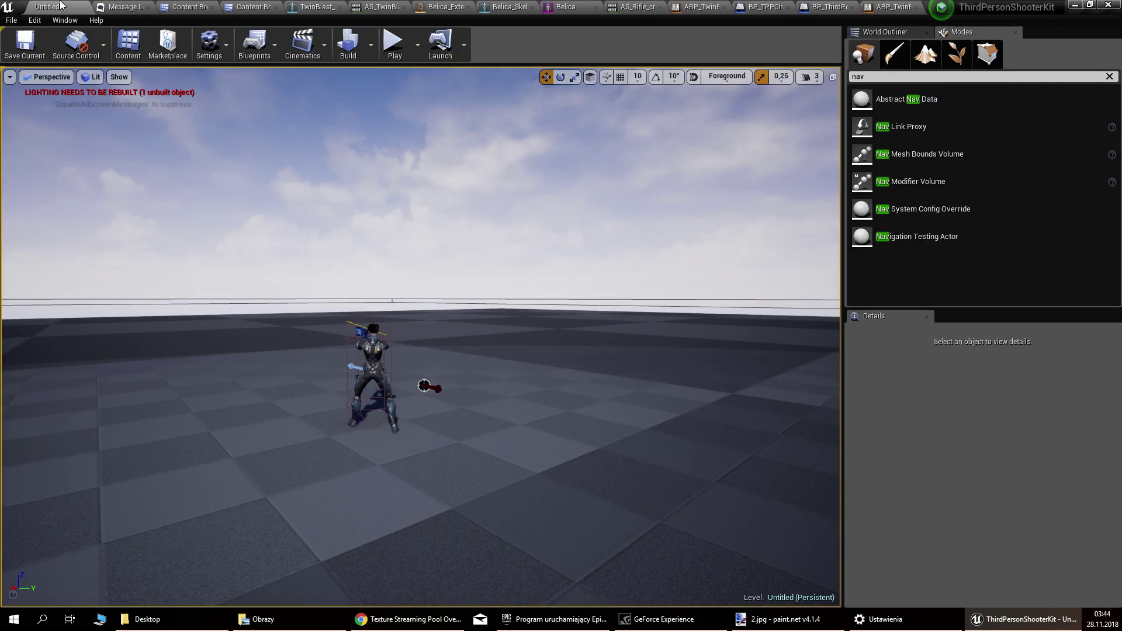
click(393, 41)
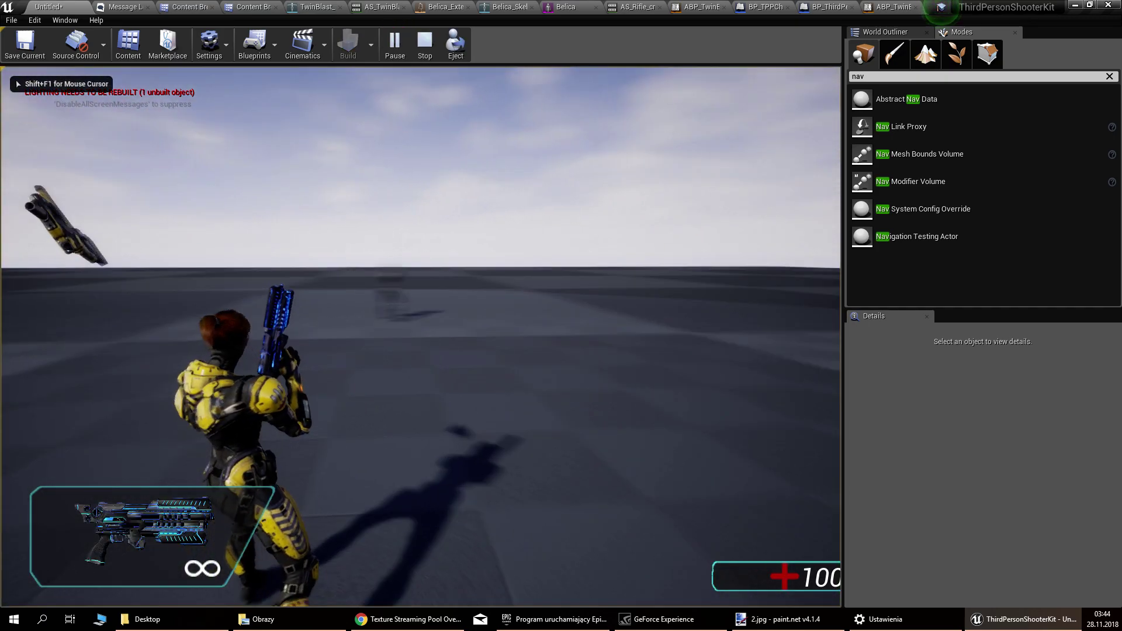
key(Escape)
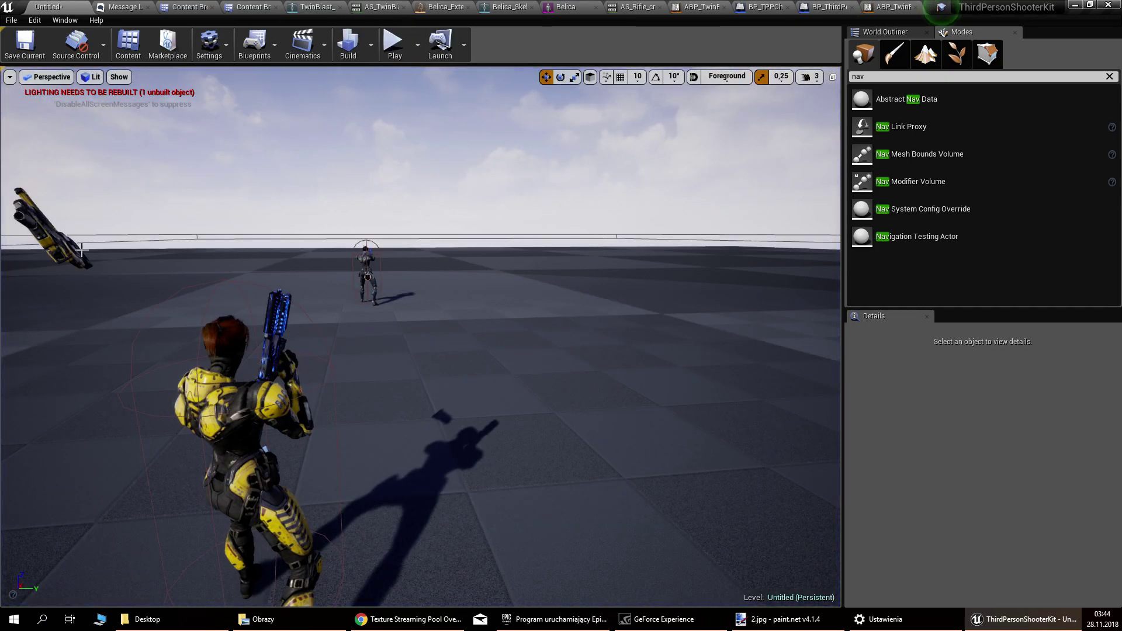
Step: Replace the gun material in Element 4 of the player's Belica mesh with M_Transparent, and compile and save the blueprint
click(764, 8)
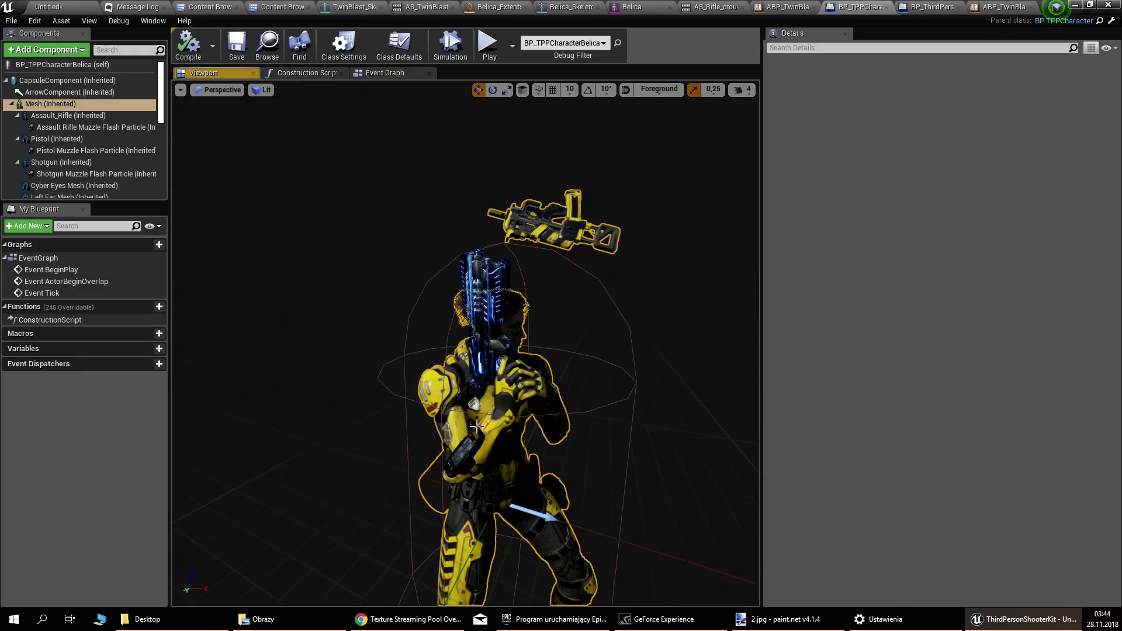
scroll(774, 411, down, 6)
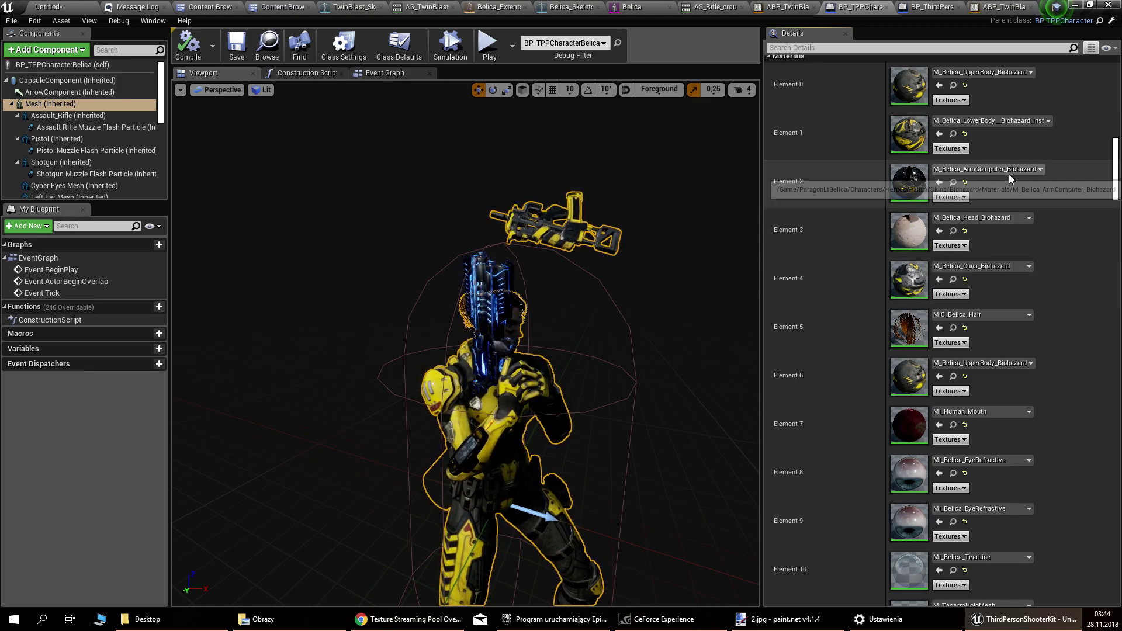
right_drag(1061, 259, 1061, 79)
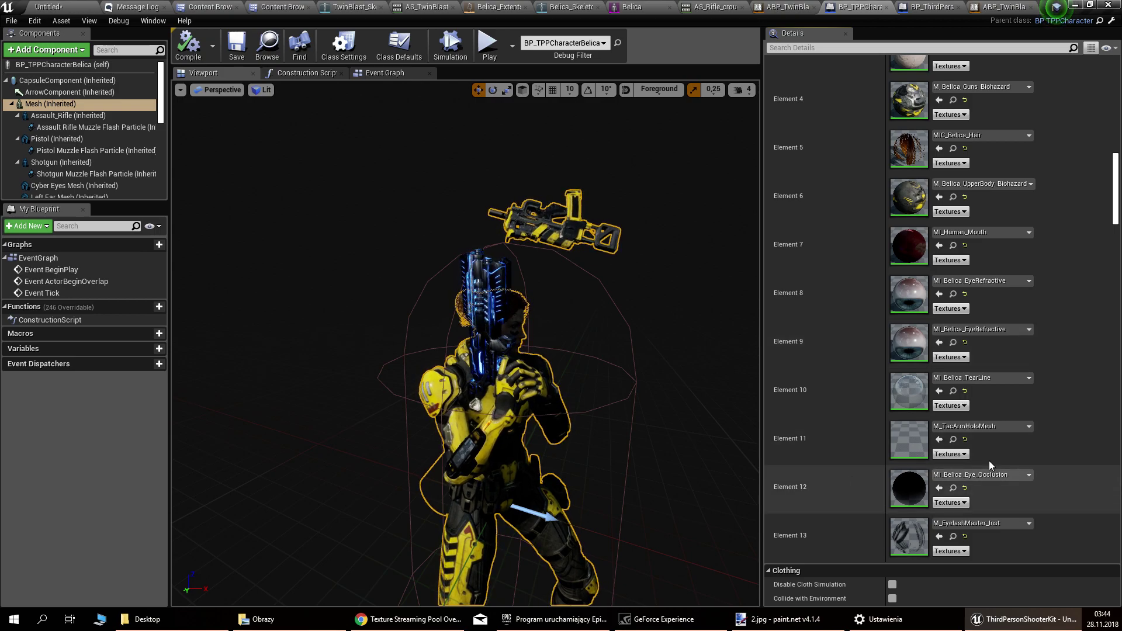
scroll(996, 351, up, 3)
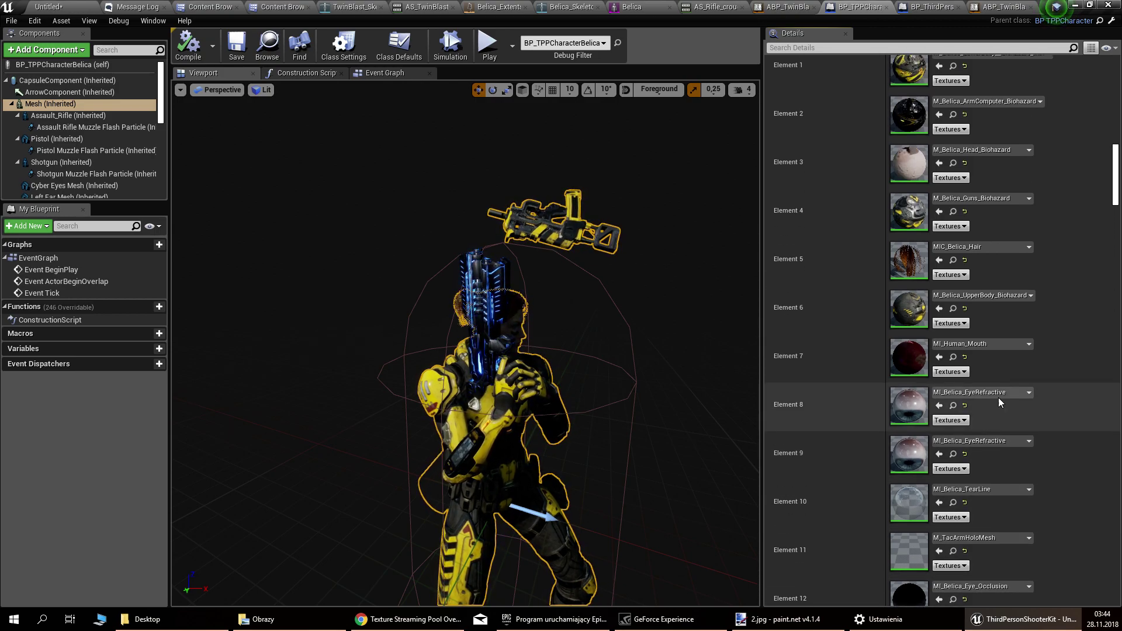
scroll(992, 304, up, 3)
click(1004, 299)
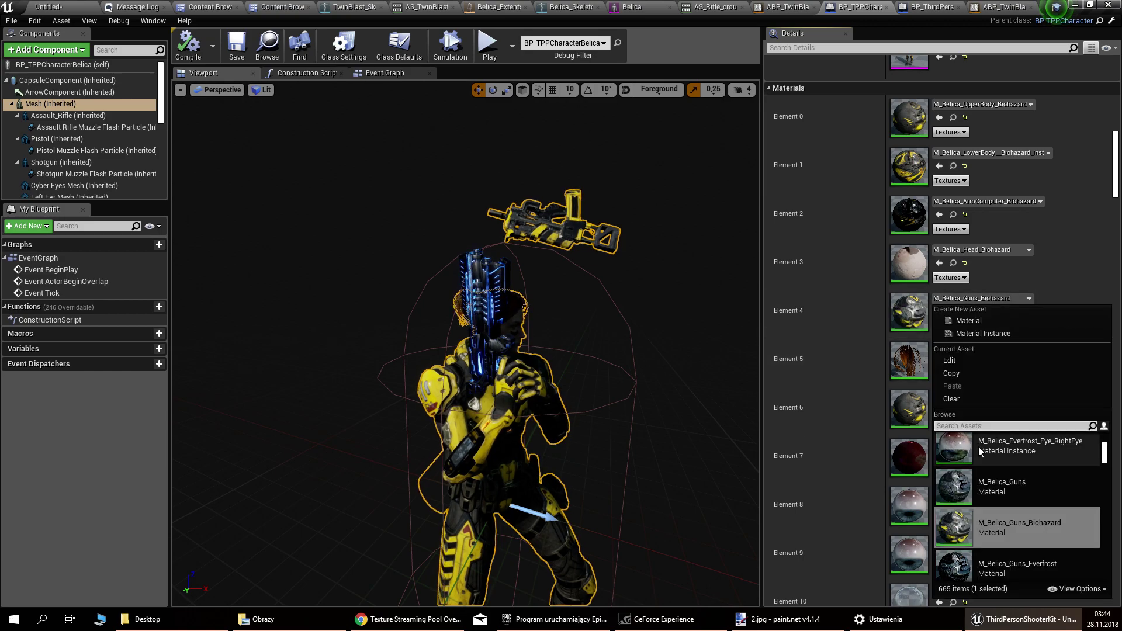
text(n)
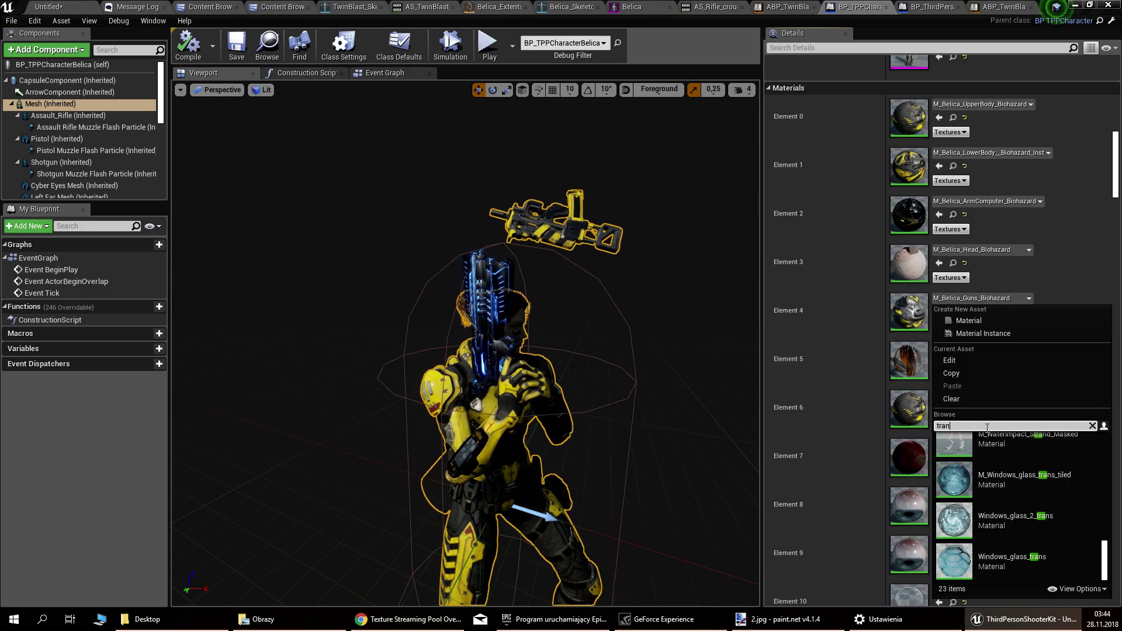
text(so)
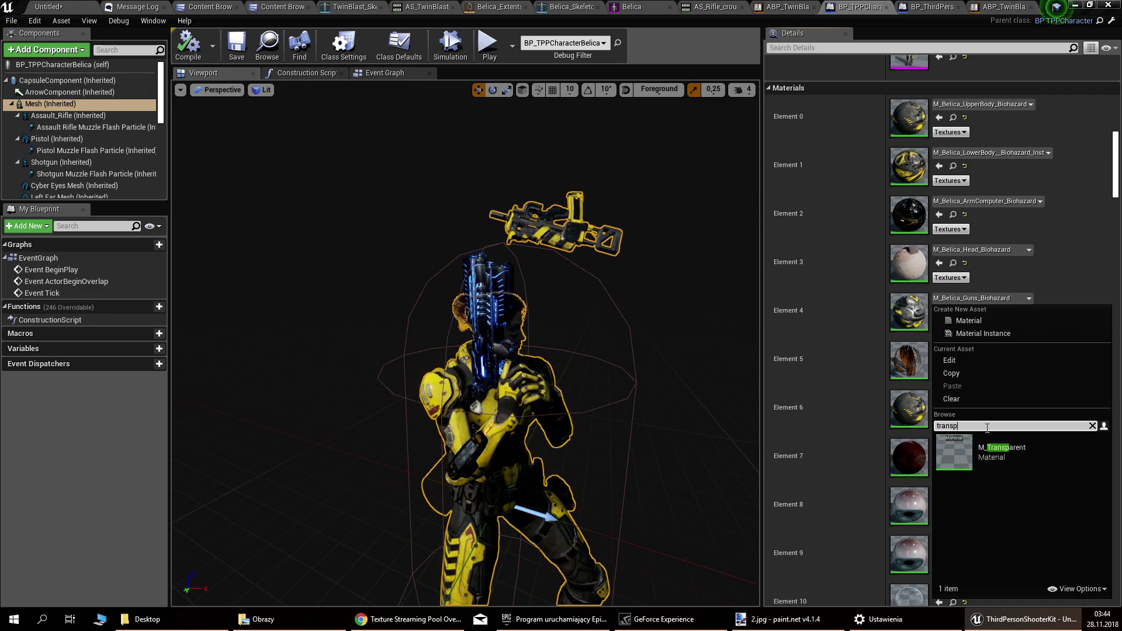
click(1001, 451)
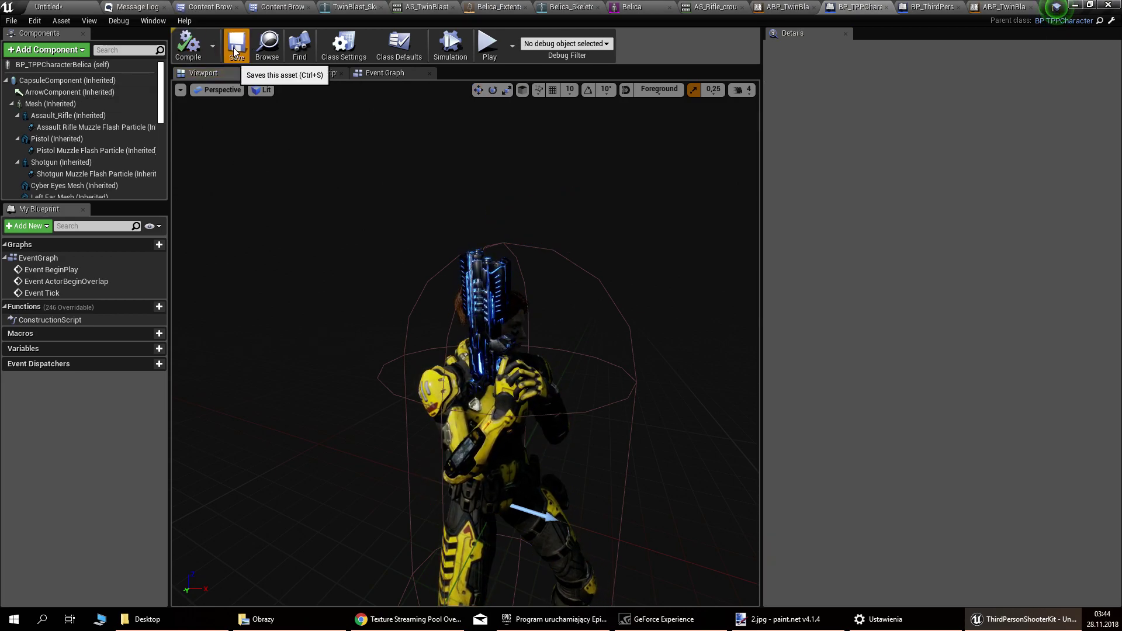
click(236, 48)
Step: Play the level and fight the AI Belica, switching the player's weapons through to the assault rifle, until she is killed
click(49, 6)
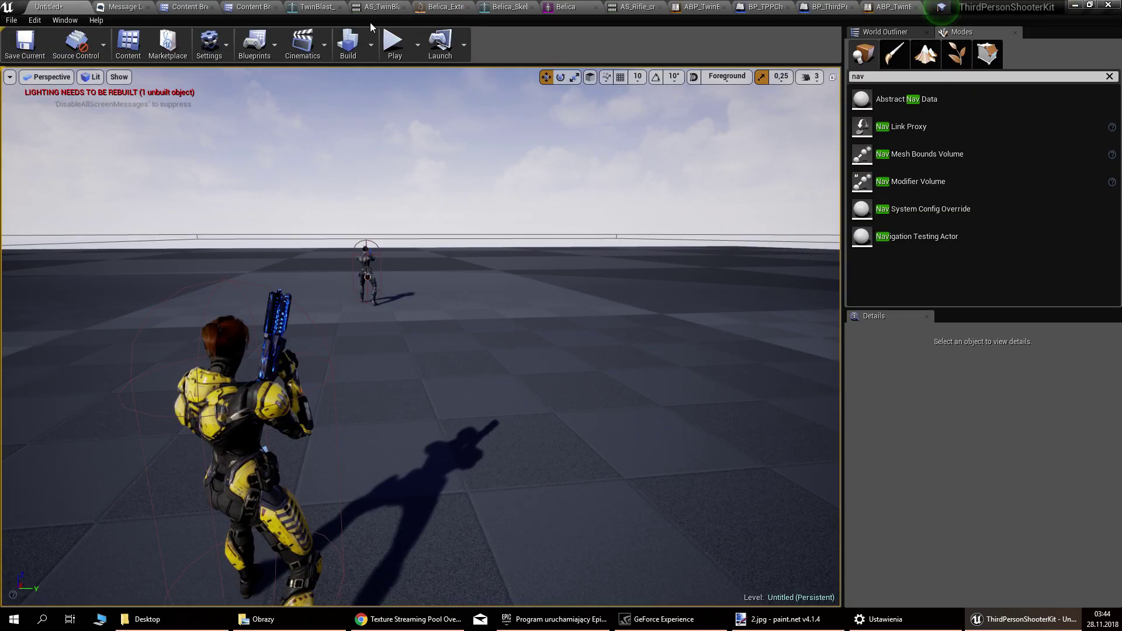
click(393, 44)
click(429, 262)
key(w)
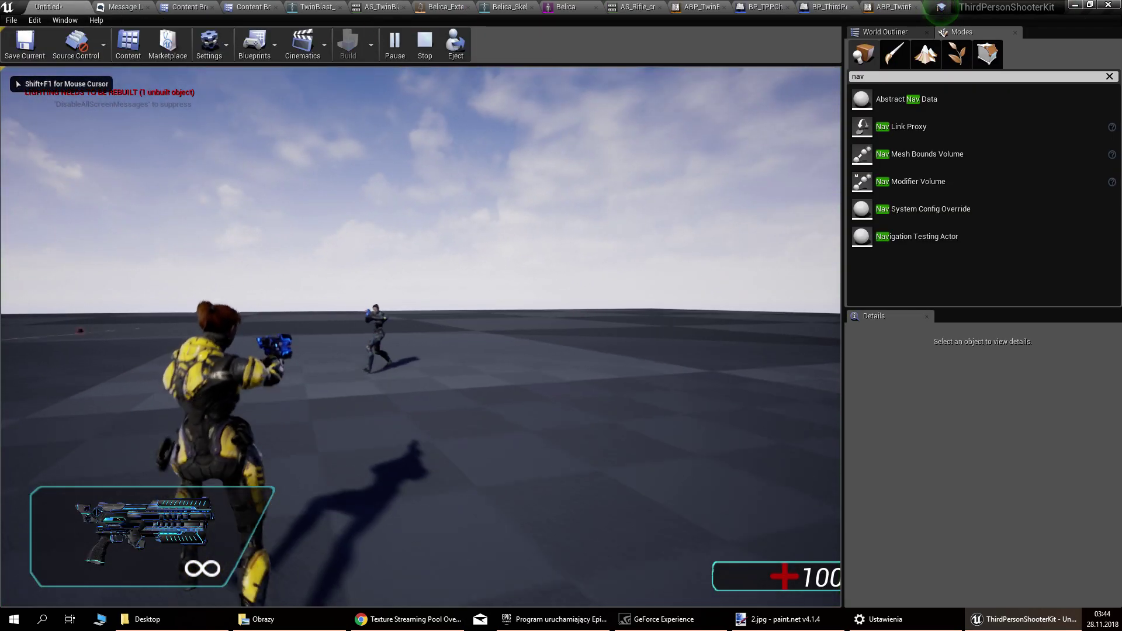
key(w)
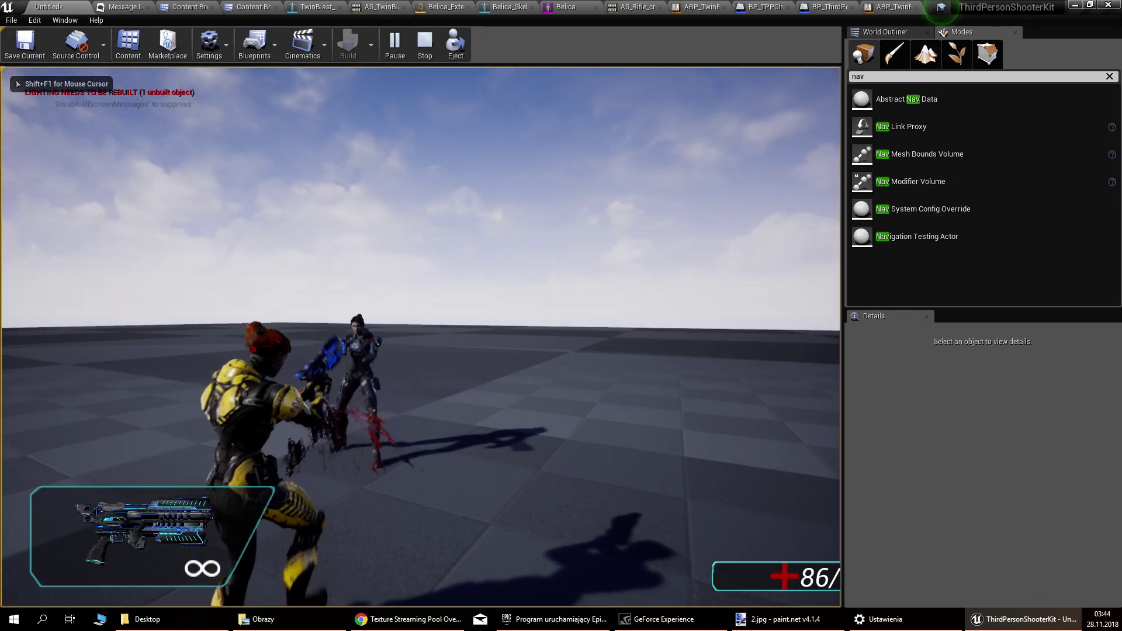
key(s)
scroll(421, 337, down, 2)
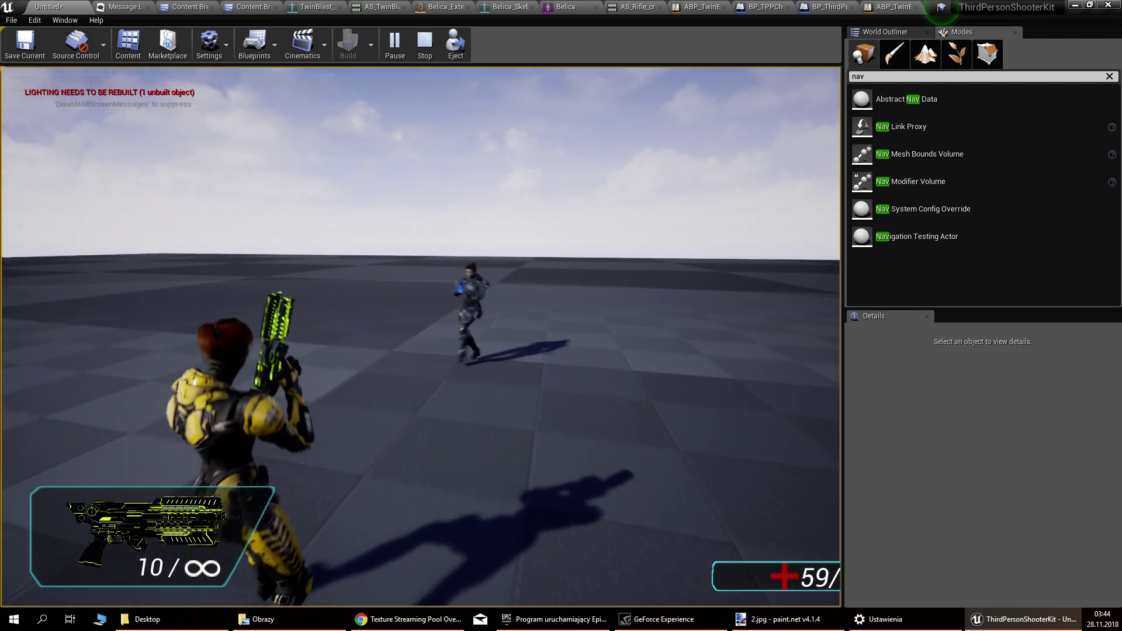
scroll(420, 336, down, 1)
drag(421, 336, 421, 336)
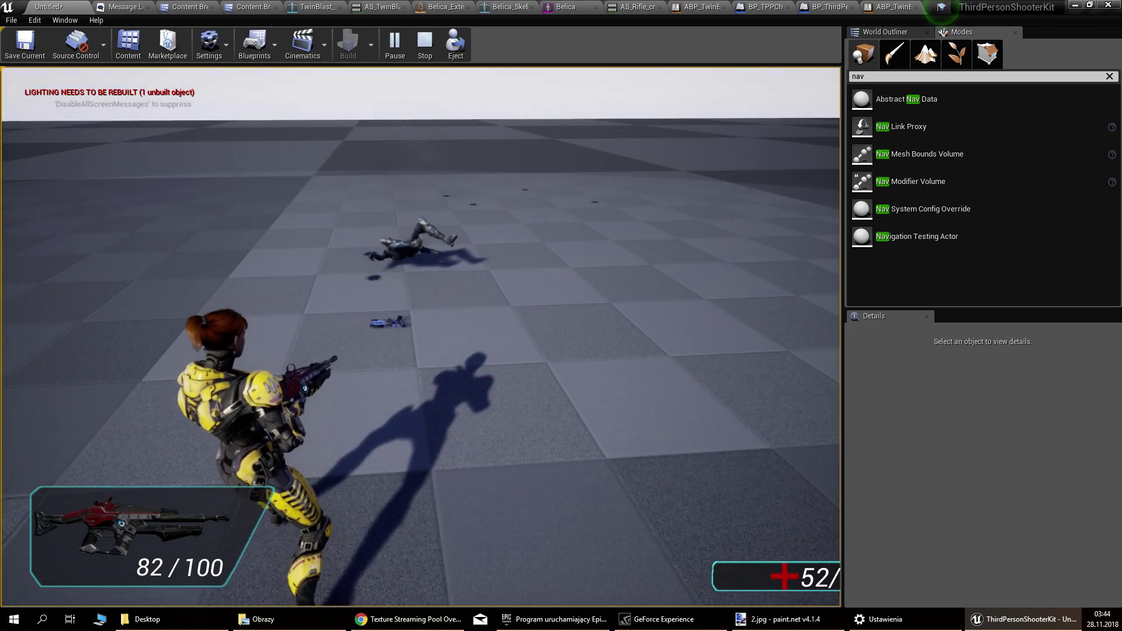
Step: Run the Biohazard Belica around the level with the assault rifle and pick up the ammo the AI dropped
key(w)
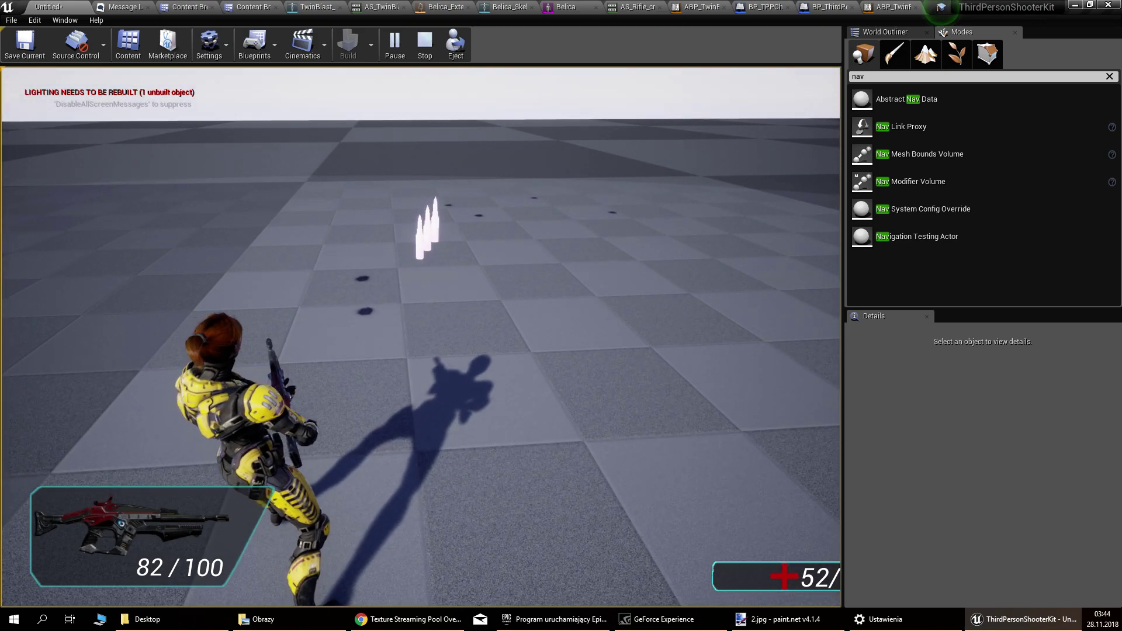
key(w)
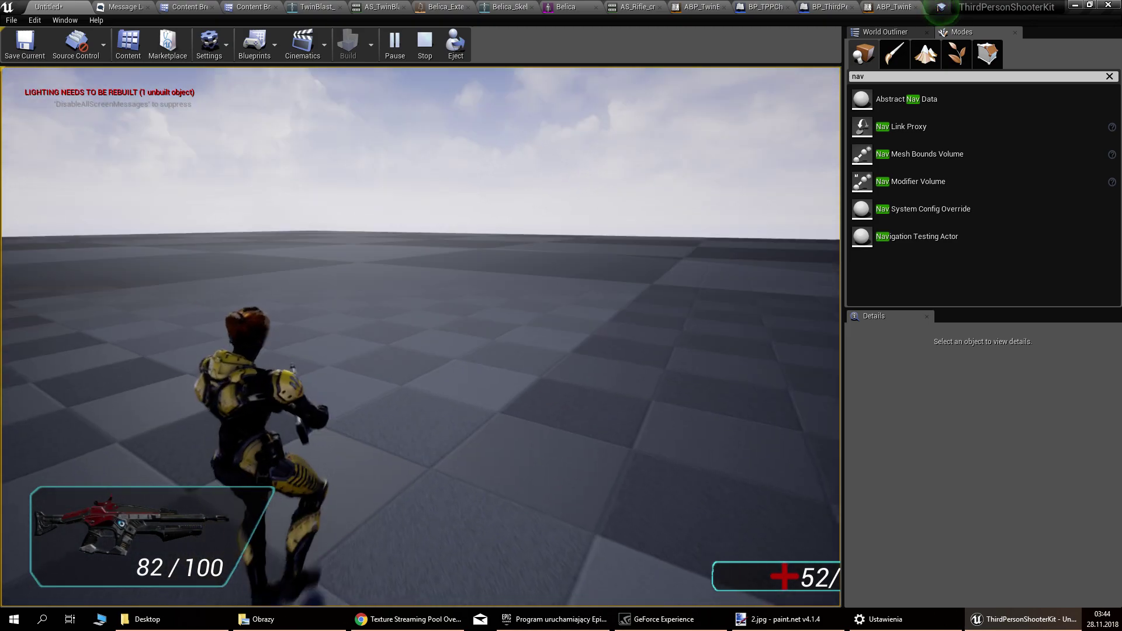
key(w)
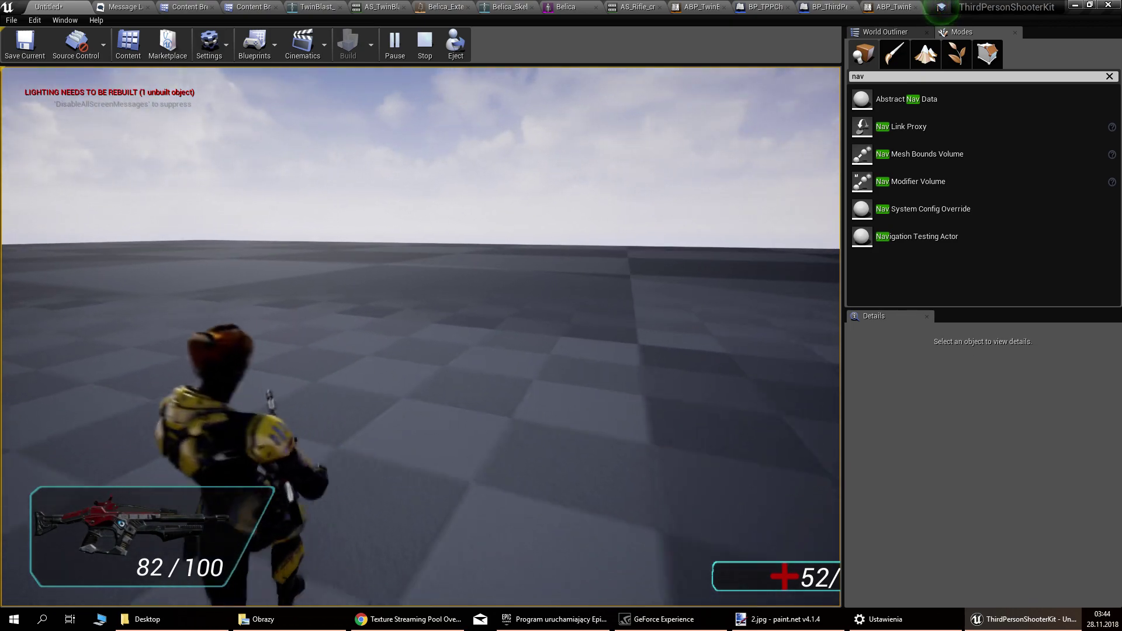
key(w)
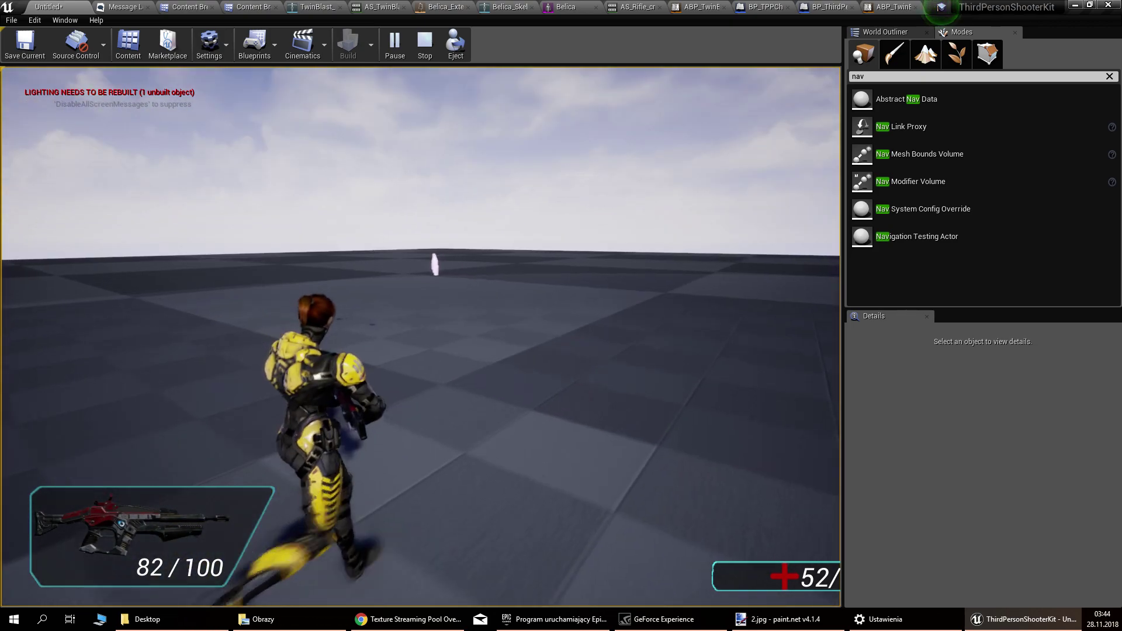
key(w)
key(w)
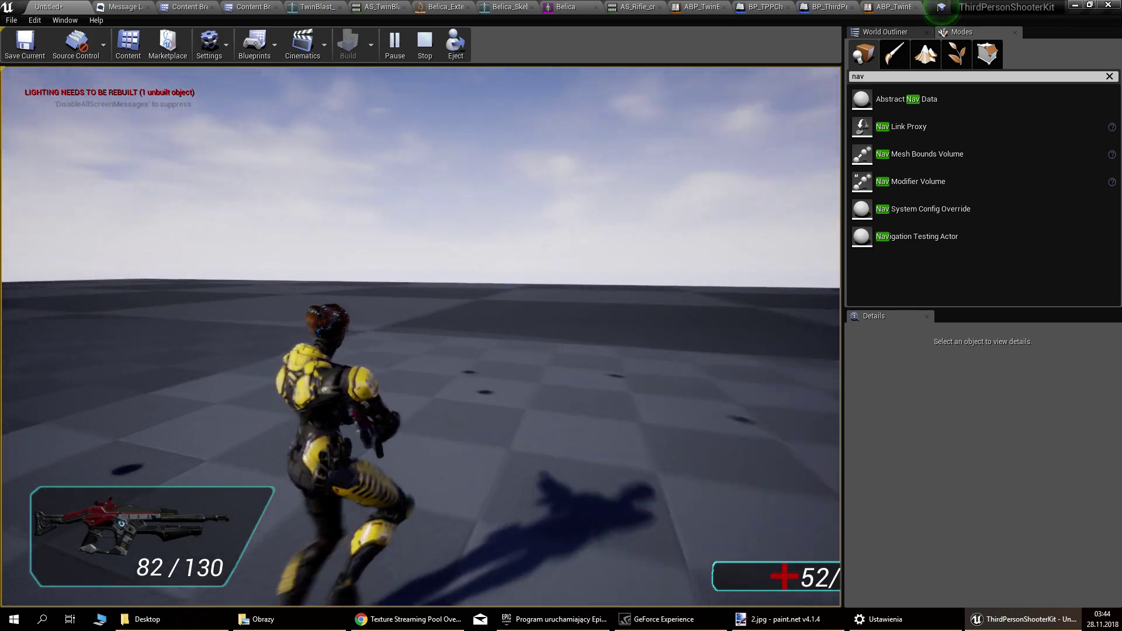
key(w)
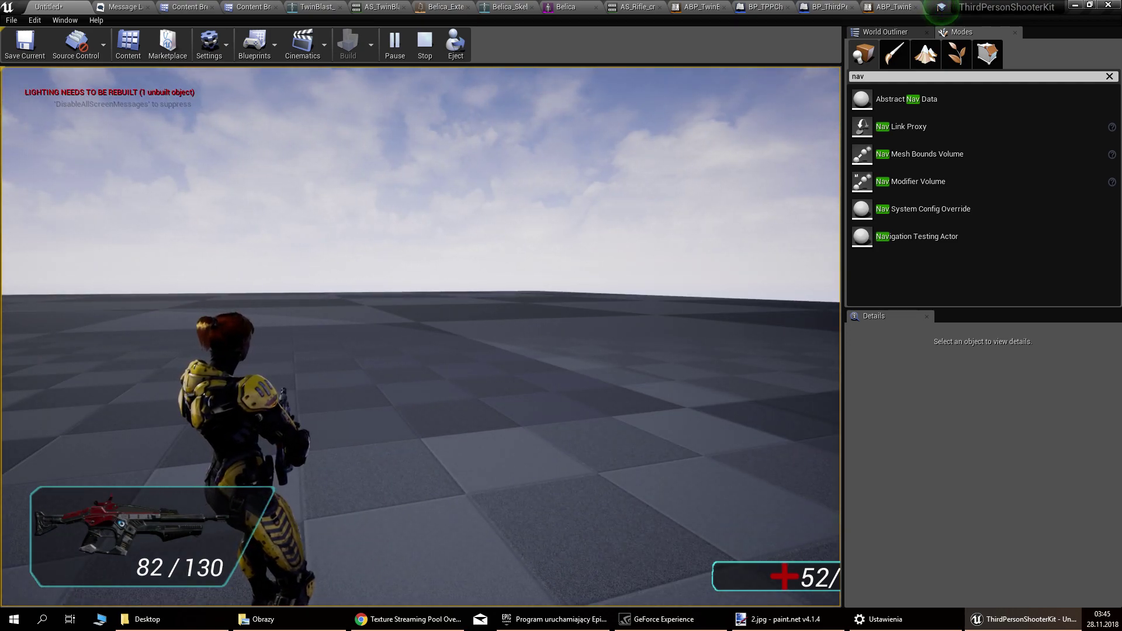
Step: Switch the player through the pistol and shotgun and back to the assault rifle to inspect the weapon poses
key(2)
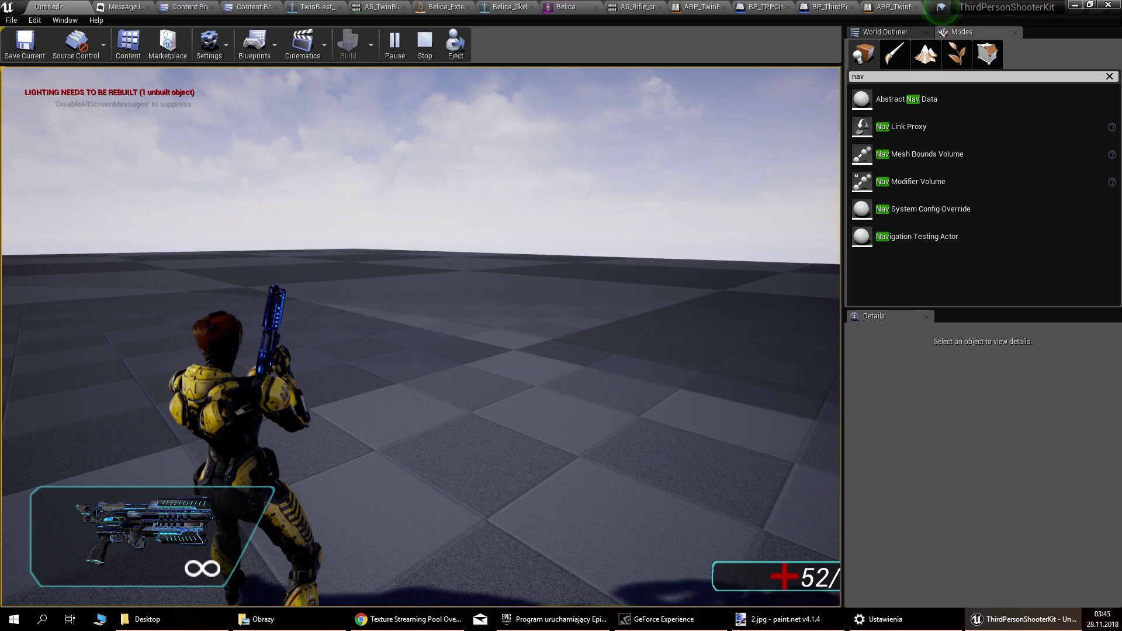
key(3)
key(4)
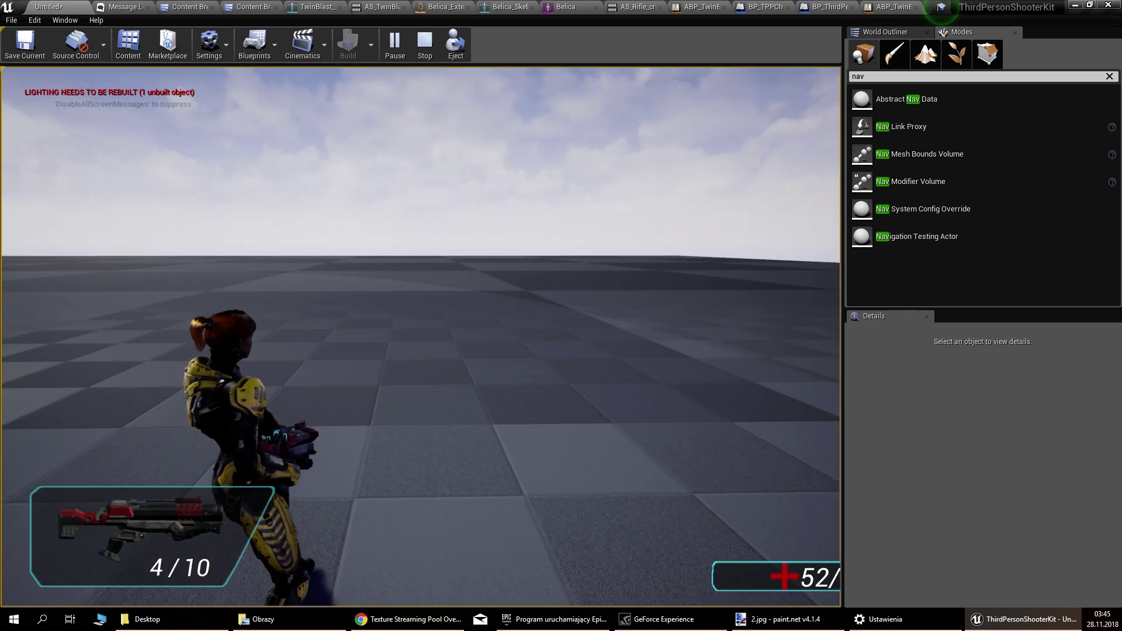
key(1)
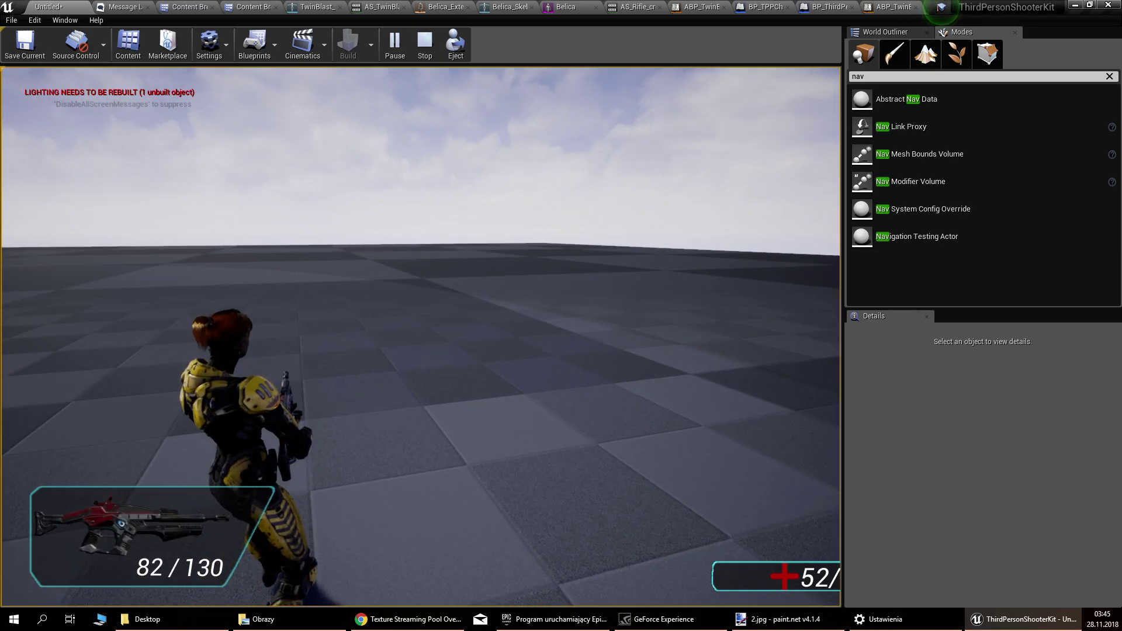